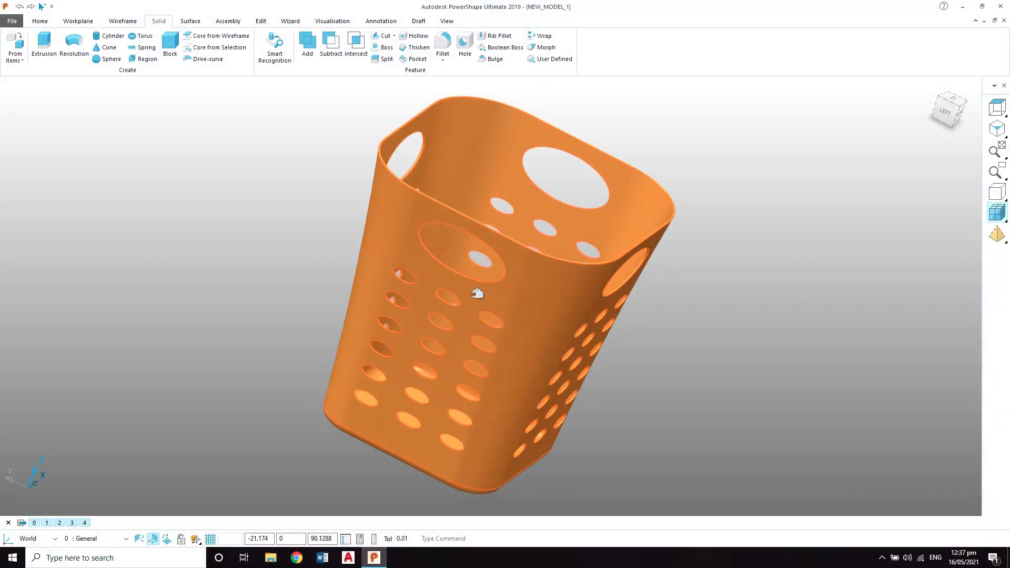
Examine the finished basket from several angles, including its outer walls, handle openings and rows of ventilation holes
middle_drag(478, 293, 566, 315)
click(950, 109)
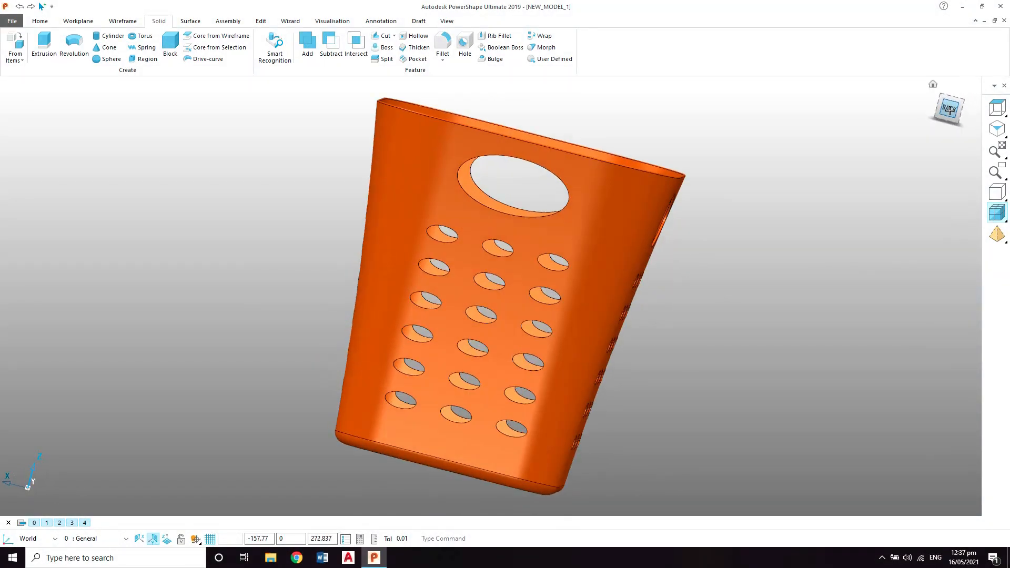
click(964, 91)
click(997, 128)
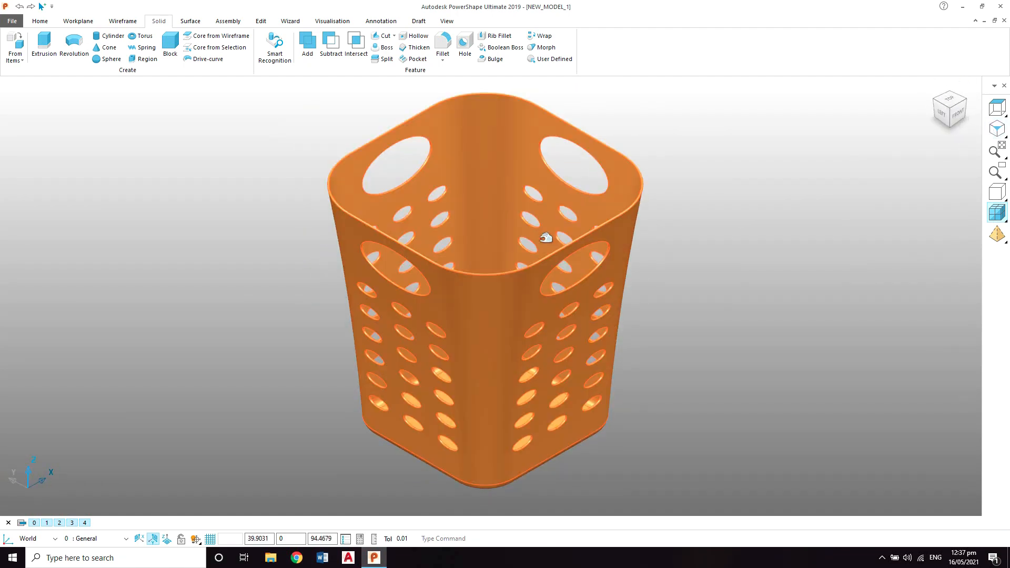
scroll(546, 238, up, 3)
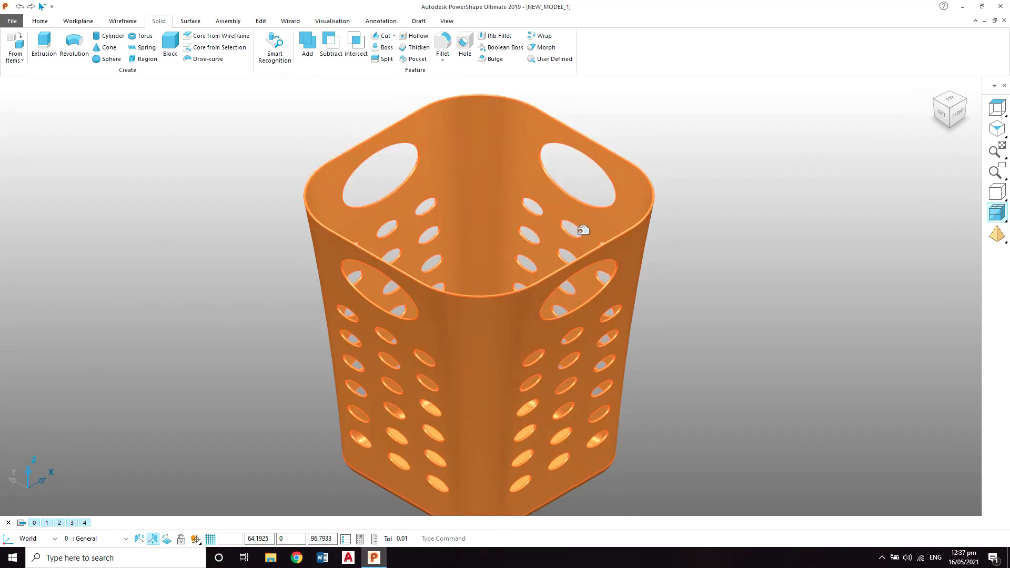
middle_drag(583, 231, 601, 234)
scroll(600, 231, up, 2)
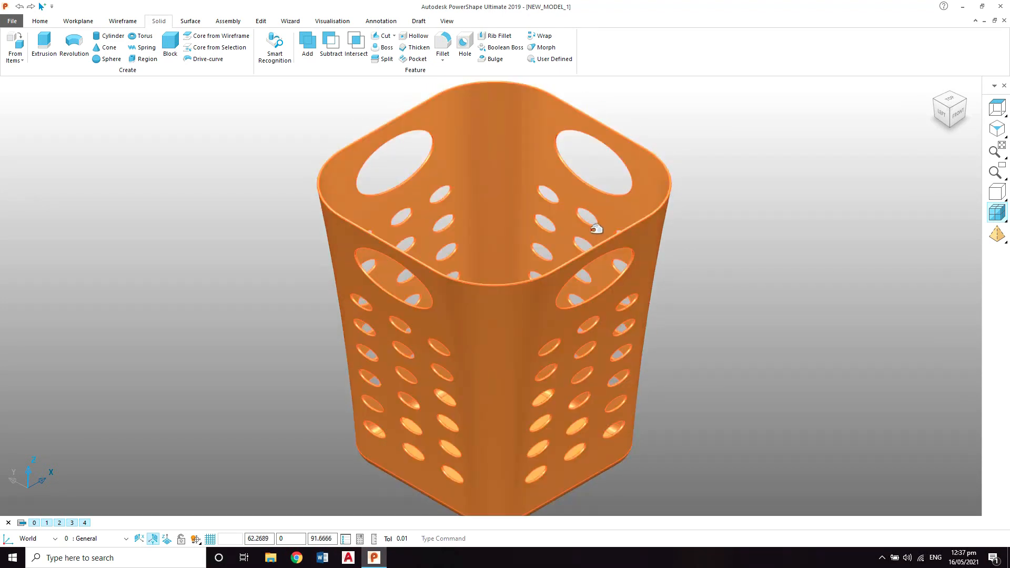
middle_drag(587, 241, 557, 229)
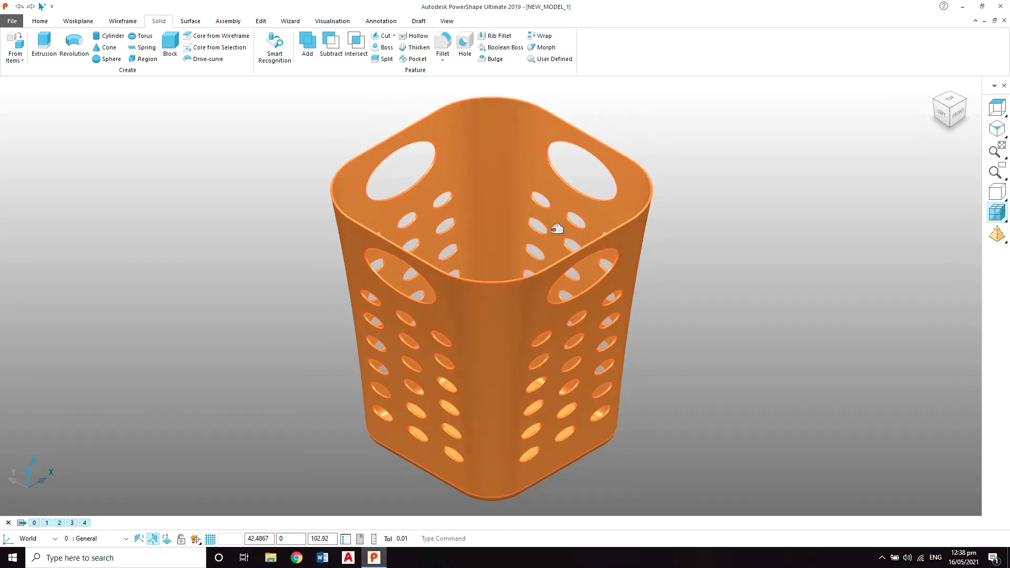
scroll(557, 229, up, 1)
middle_drag(553, 267, 550, 211)
middle_drag(563, 286, 568, 251)
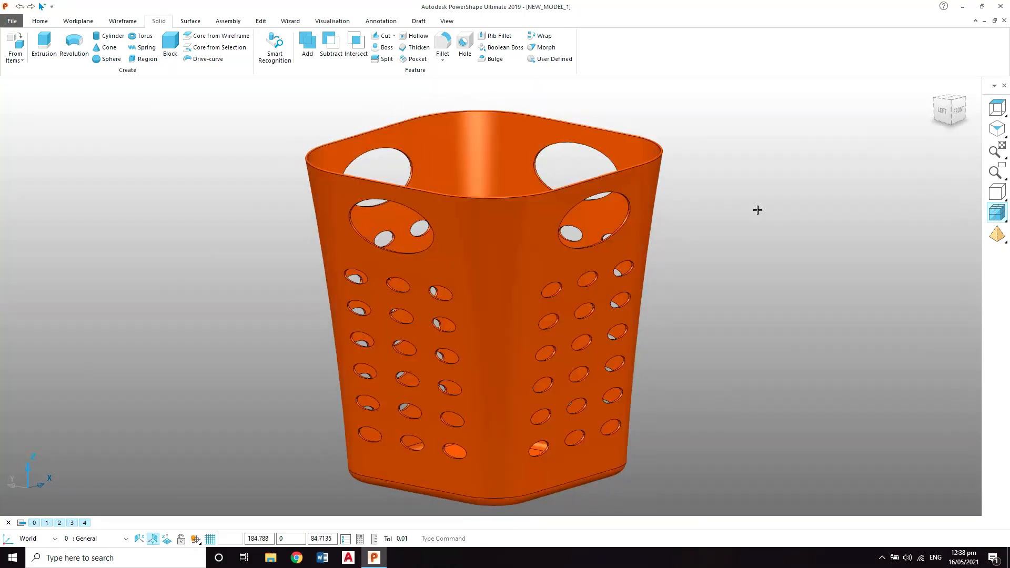
Inspect the basket in its left and top views, returning to the isometric view after each
click(941, 110)
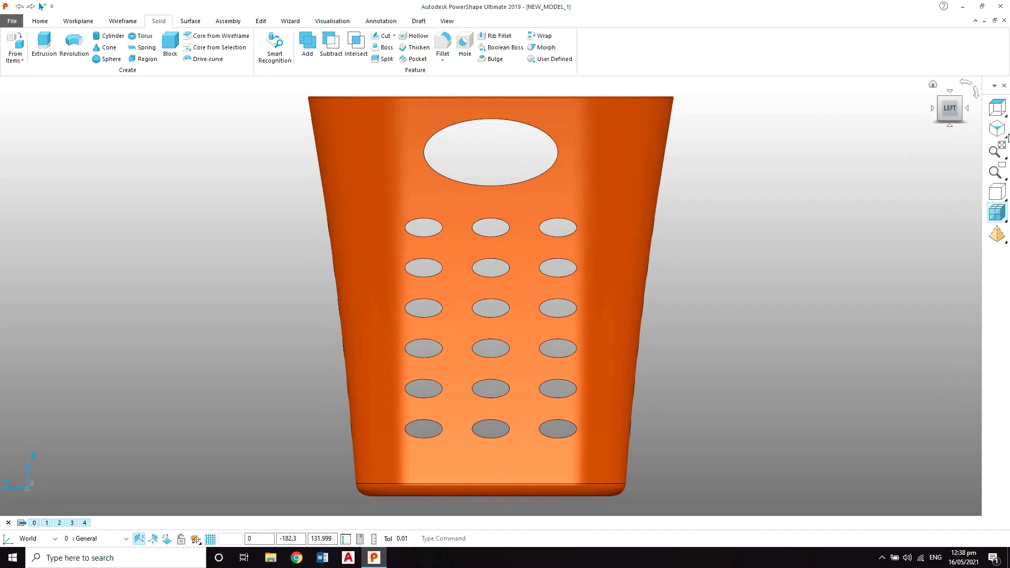
click(1002, 130)
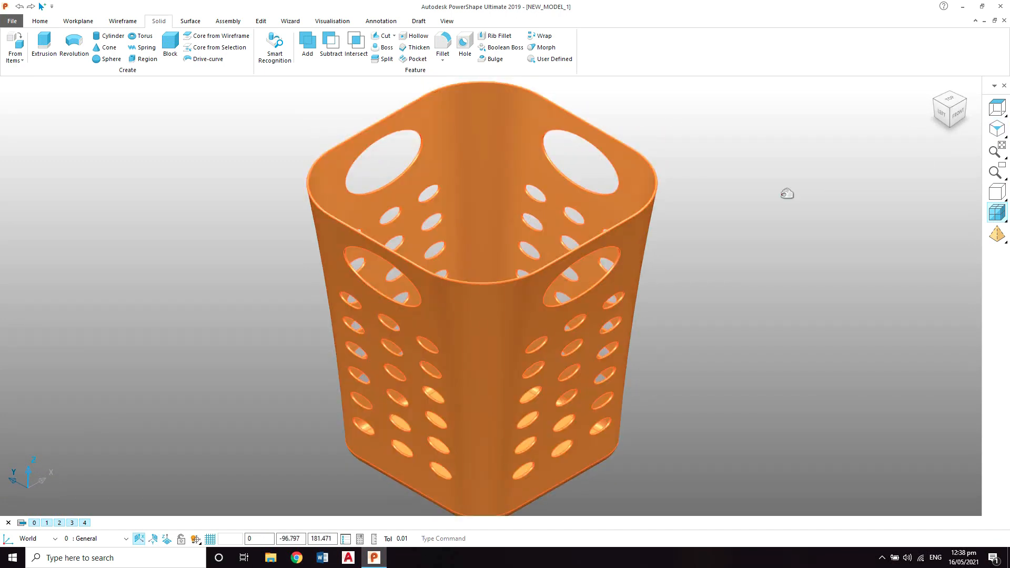
click(949, 100)
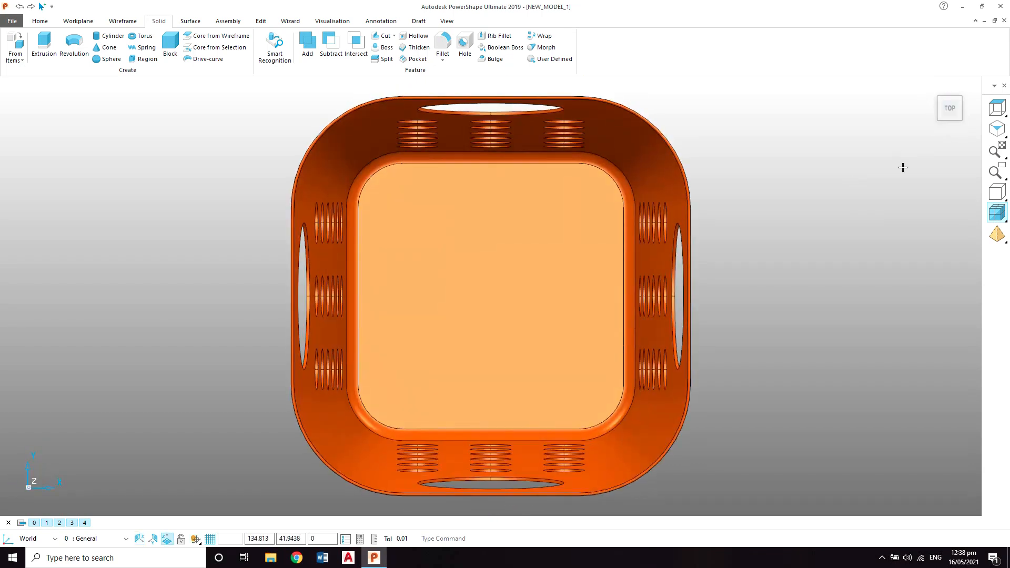
click(1002, 132)
scroll(537, 223, up, 1)
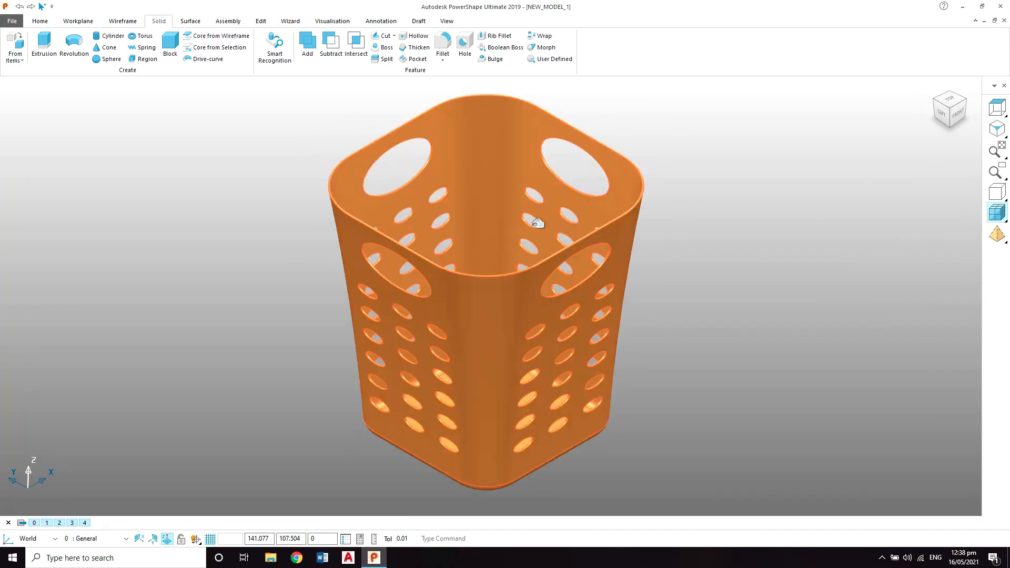
scroll(537, 224, up, 1)
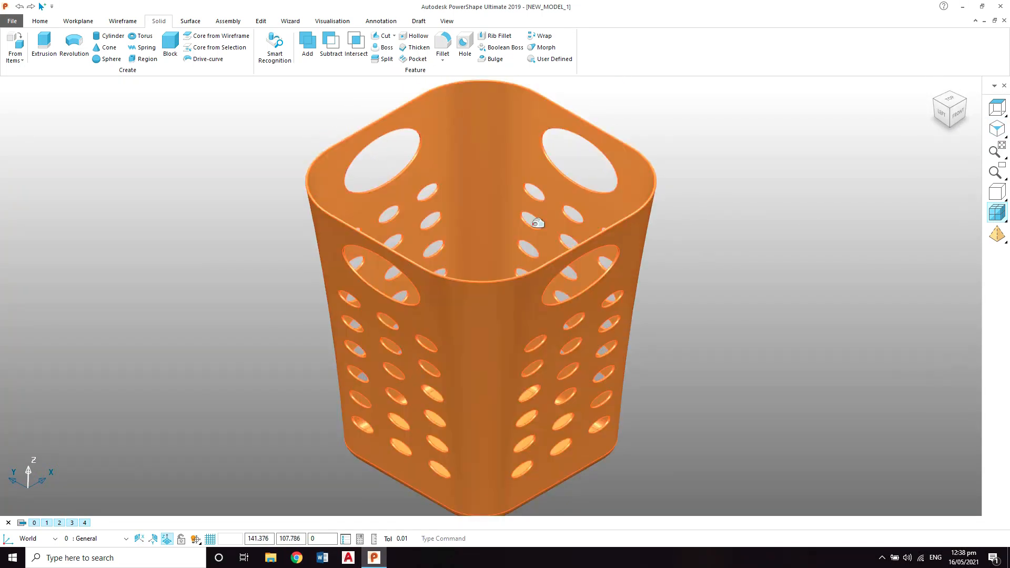
shift+middle_drag(538, 247, 540, 243)
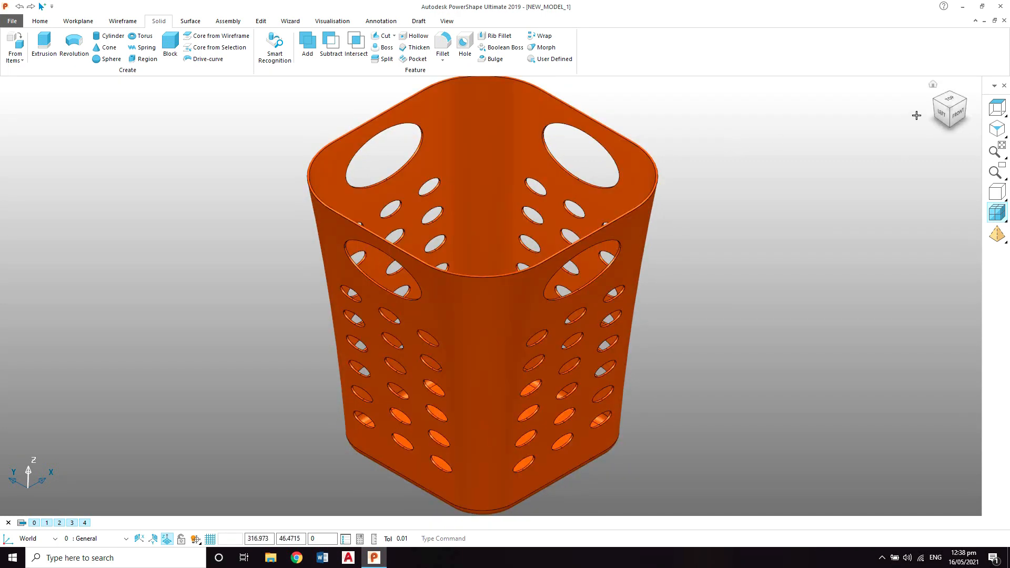
click(954, 98)
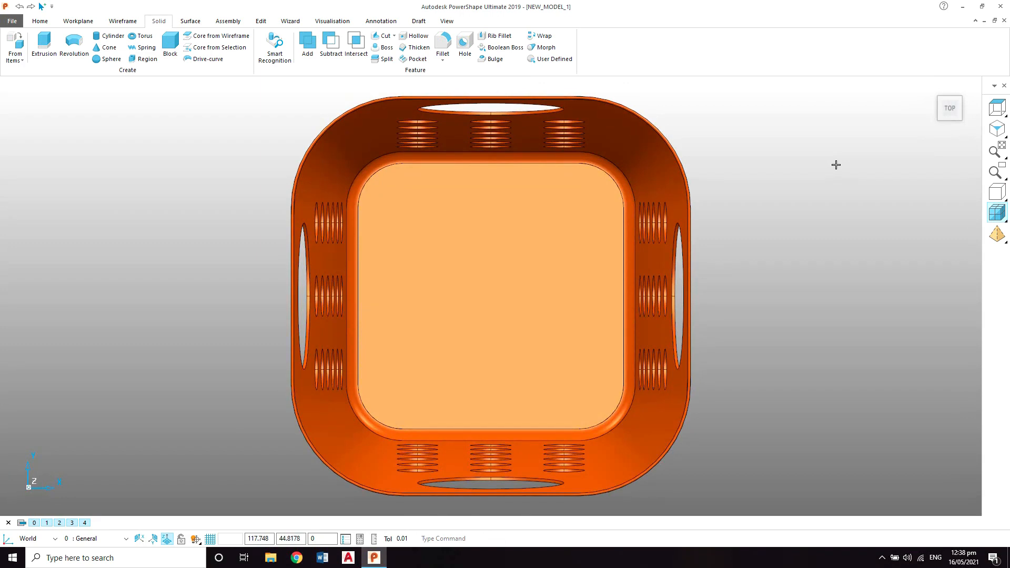
click(997, 129)
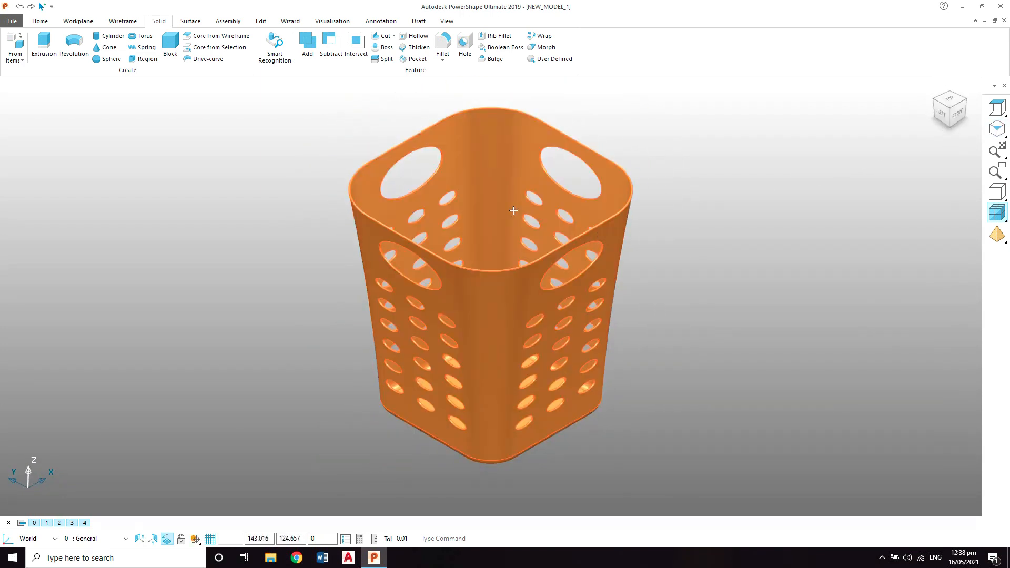
Examine the basket's rim, handle cut-outs and interior up close, and check its base in the top view
scroll(514, 211, up, 1)
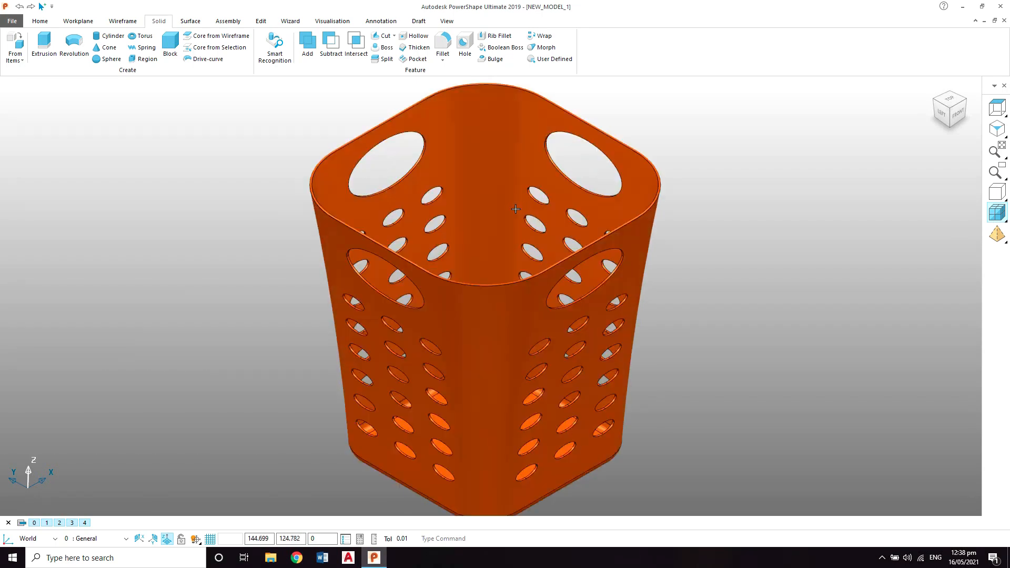
scroll(540, 211, up, 1)
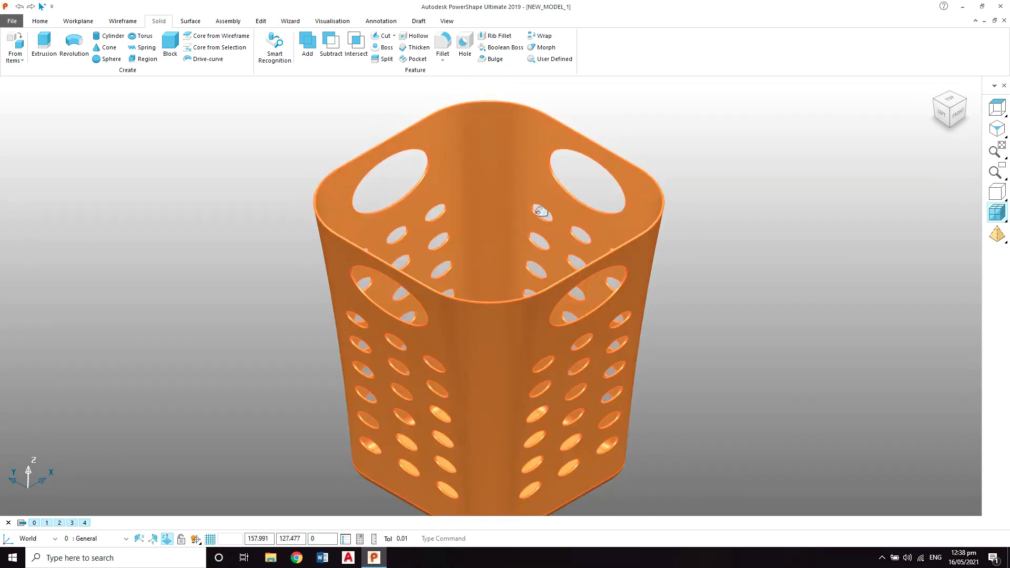
scroll(540, 212, down, 1)
shift+middle_drag(537, 228, 546, 214)
scroll(542, 212, up, 1)
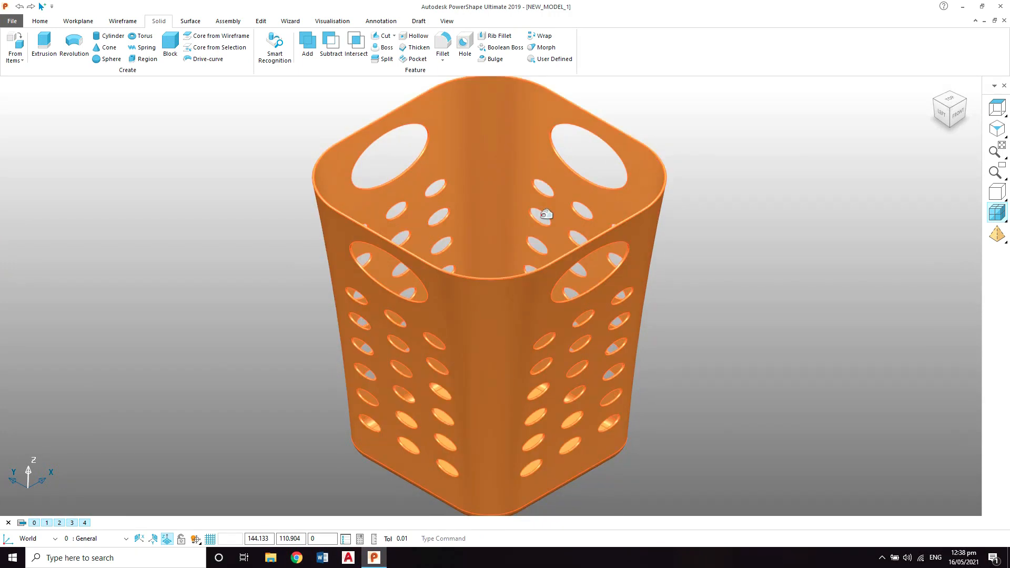
click(862, 151)
scroll(879, 170, down, 2)
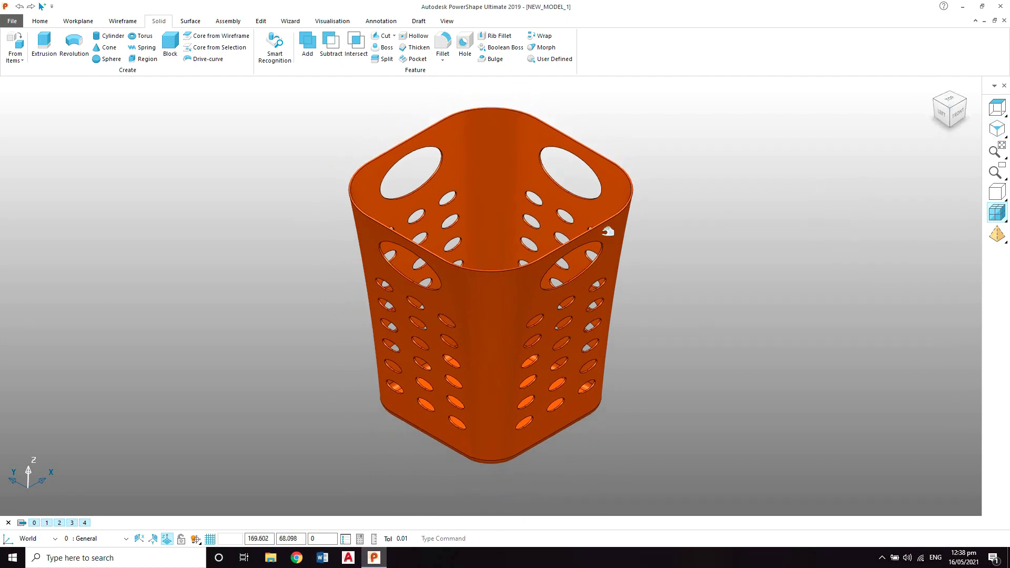
scroll(608, 231, up, 1)
shift+middle_drag(592, 215, 603, 217)
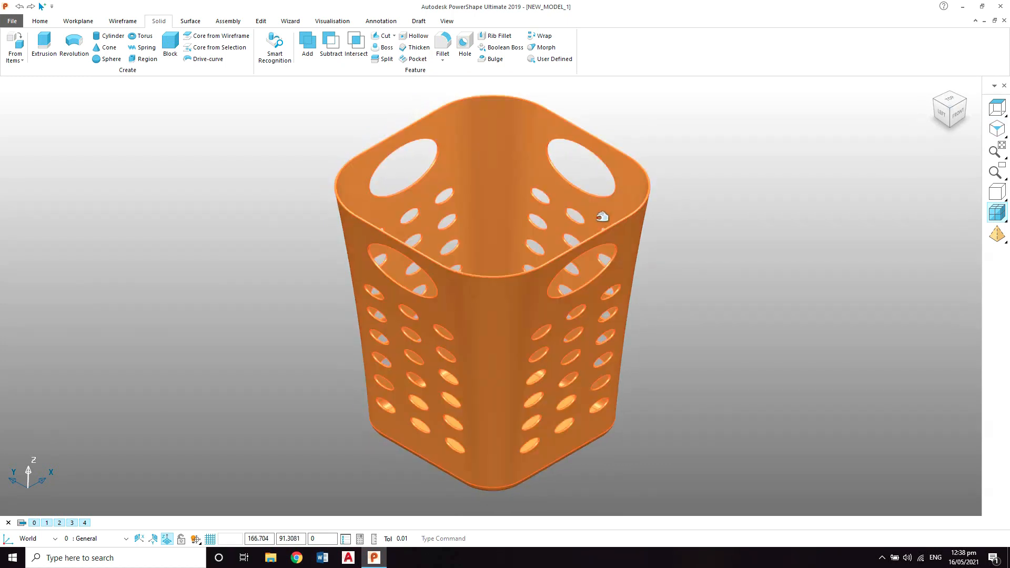
scroll(606, 210, up, 2)
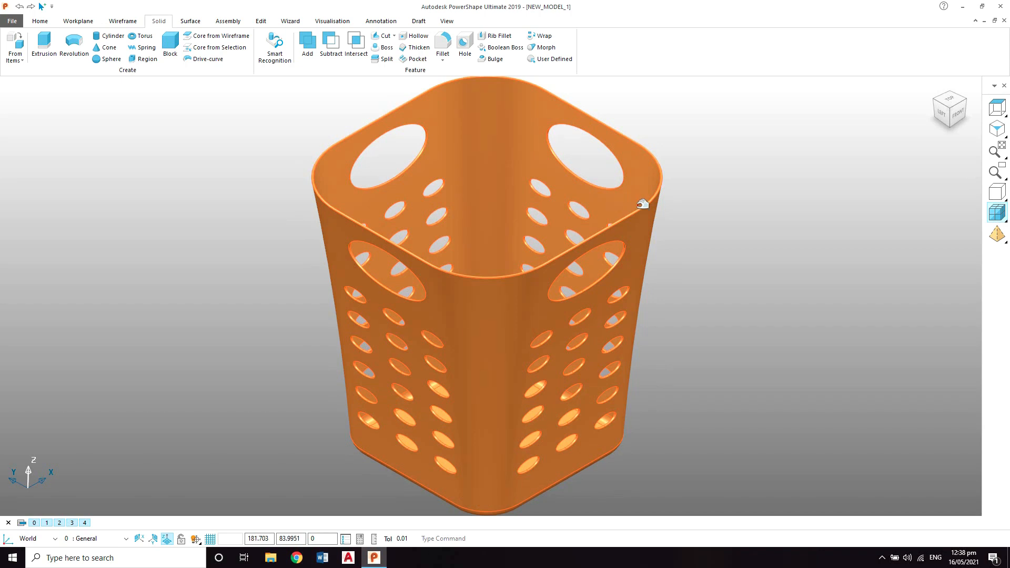
scroll(643, 204, down, 1)
scroll(643, 204, up, 1)
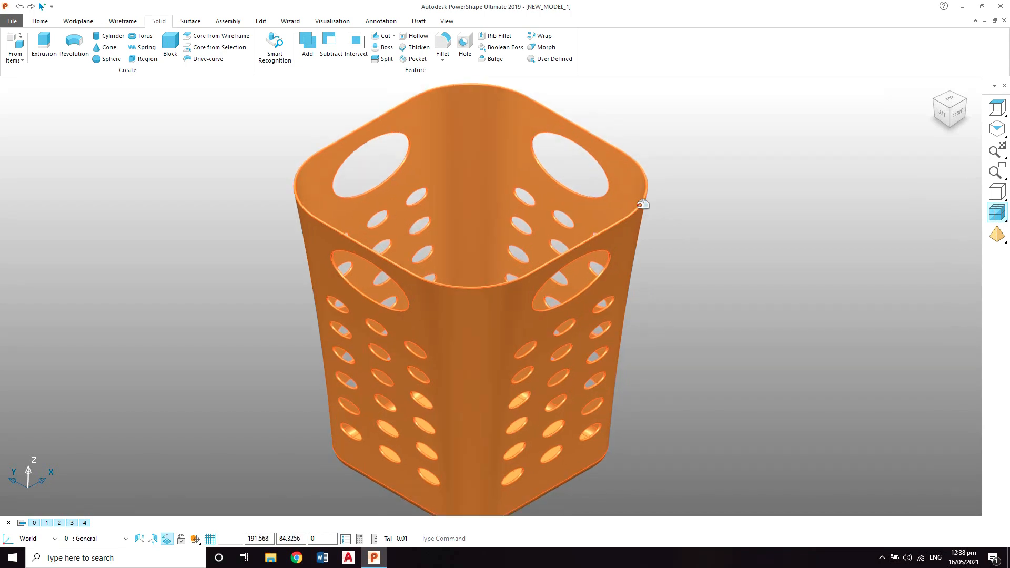
click(949, 100)
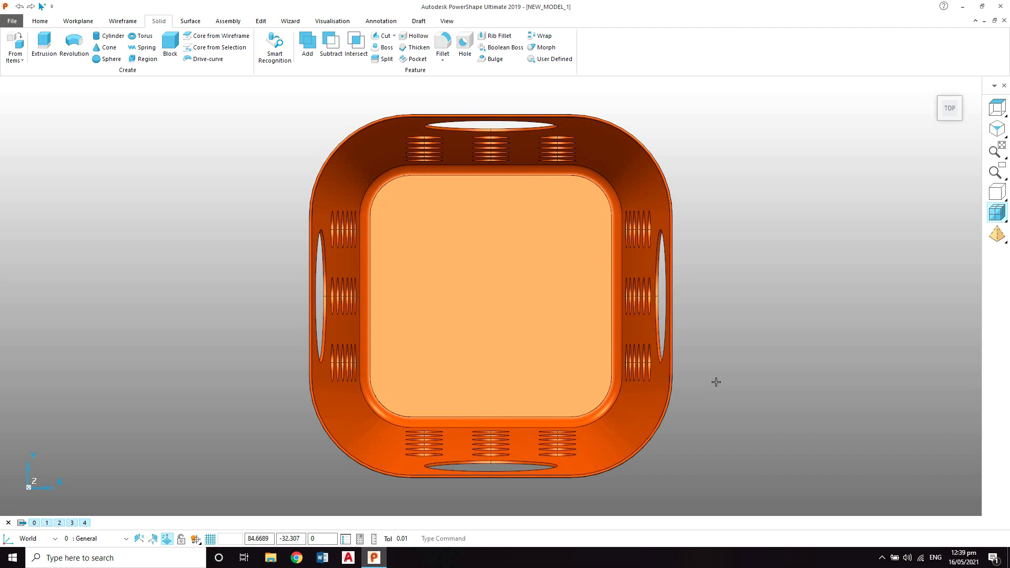
click(996, 129)
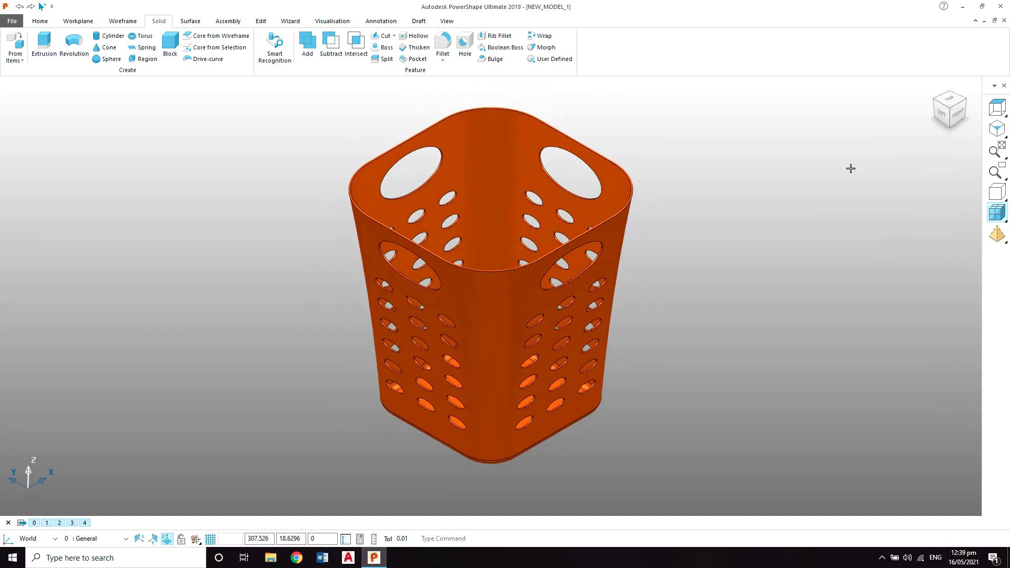
scroll(557, 203, up, 1)
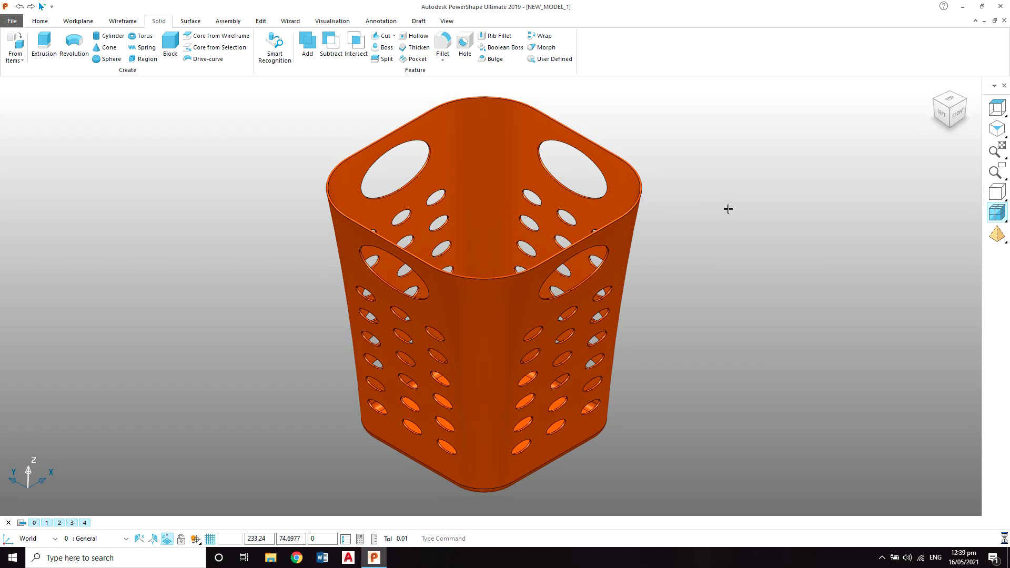
Create a new model and place a plane surface at the origin, viewed isometrically
key(ctrl+n)
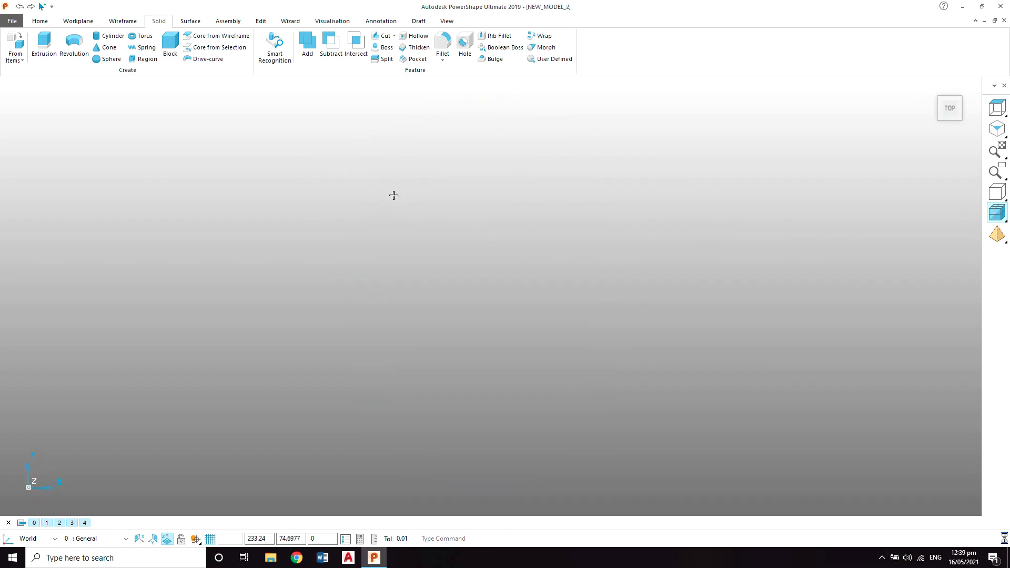
click(190, 21)
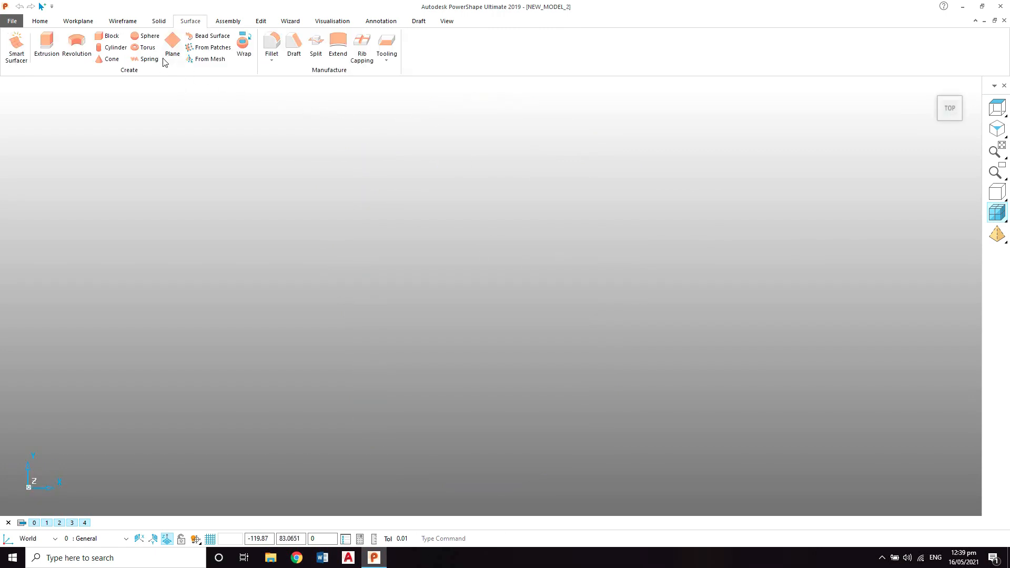
click(172, 45)
text(0)
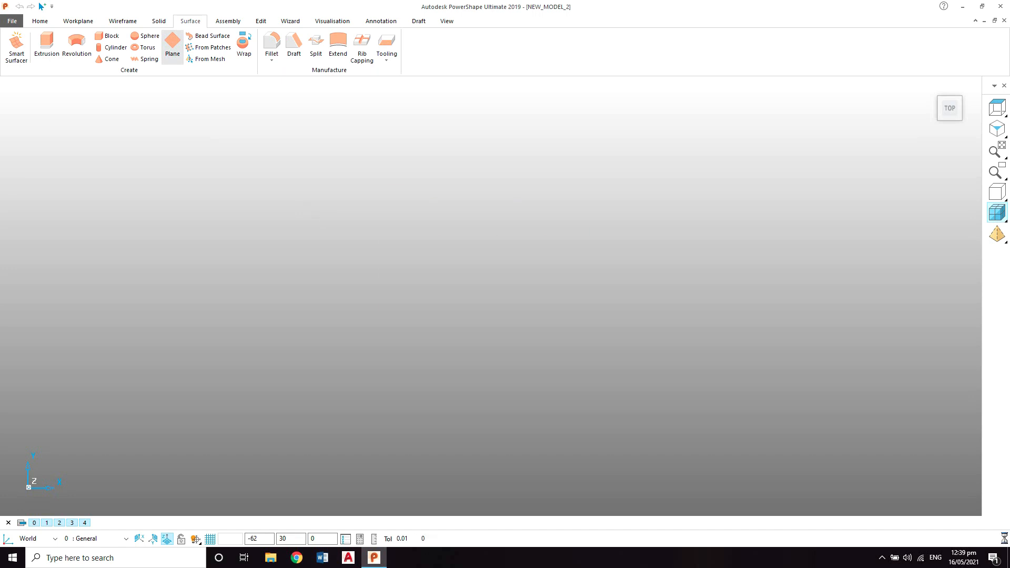
key(Return)
click(641, 155)
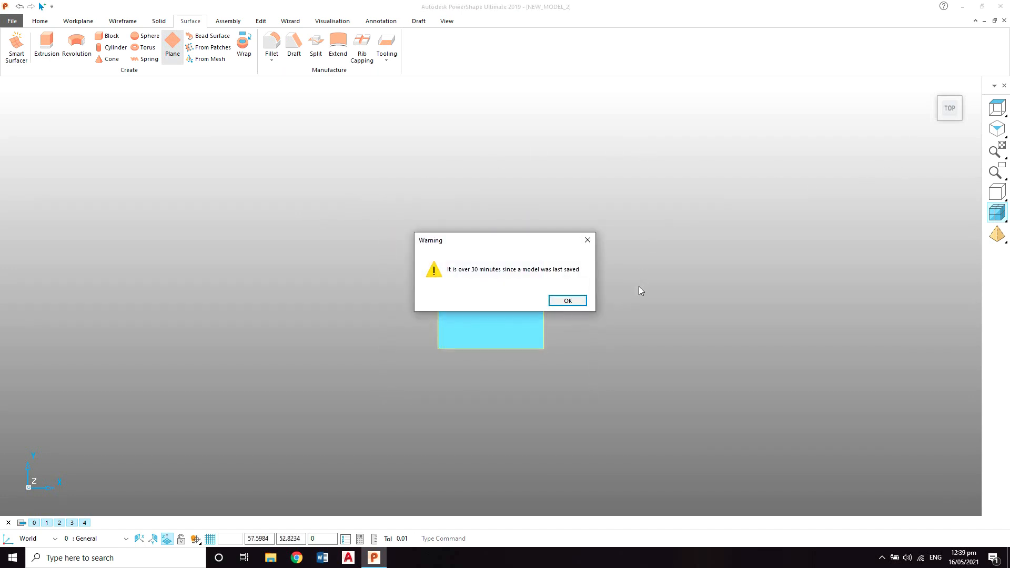
click(569, 301)
click(710, 161)
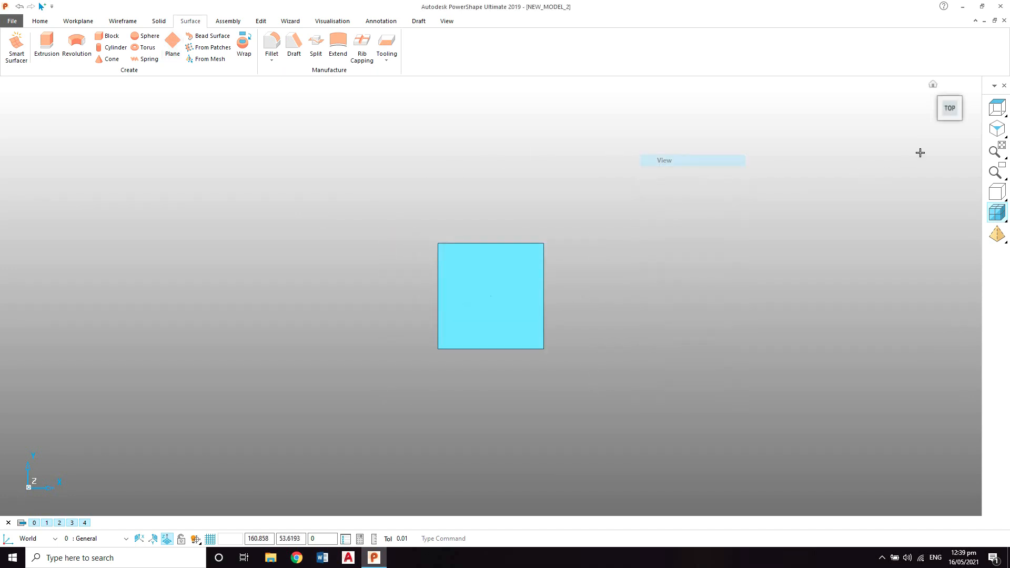
click(996, 129)
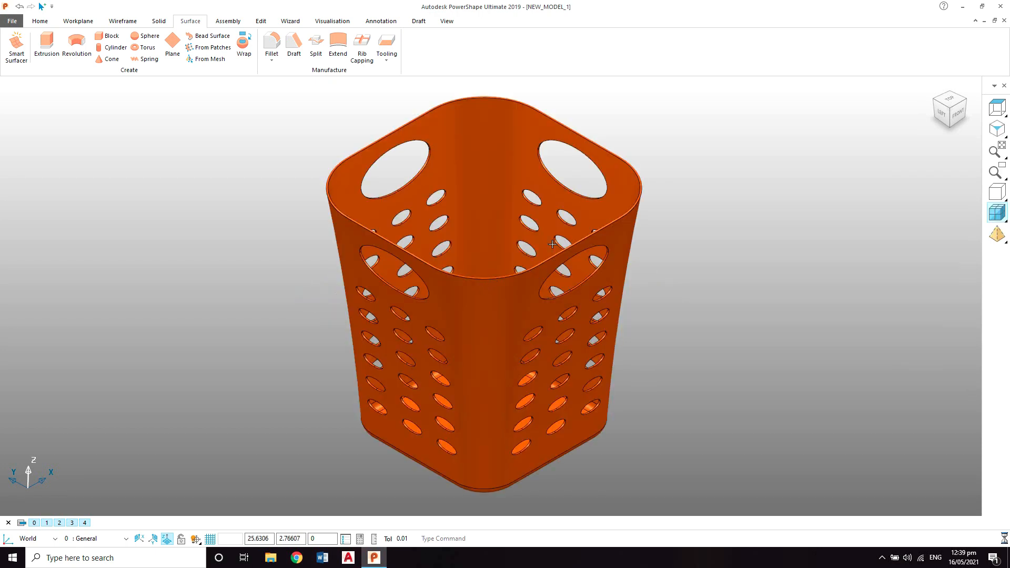
Create a wireframe bounding box around the basket solid in NEW_MODEL_1
scroll(722, 196, down, 4)
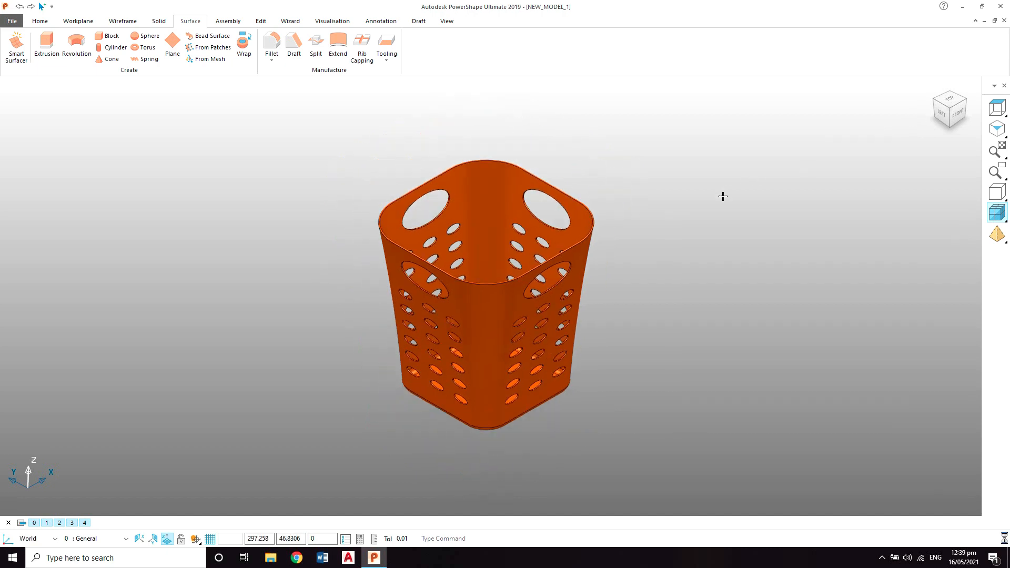
click(485, 187)
click(121, 21)
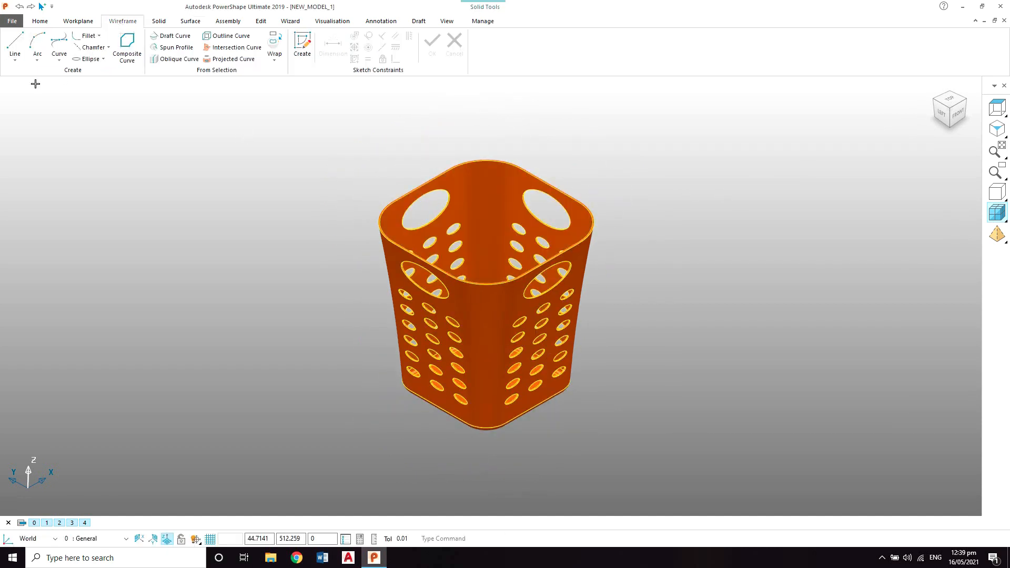
click(16, 61)
click(63, 173)
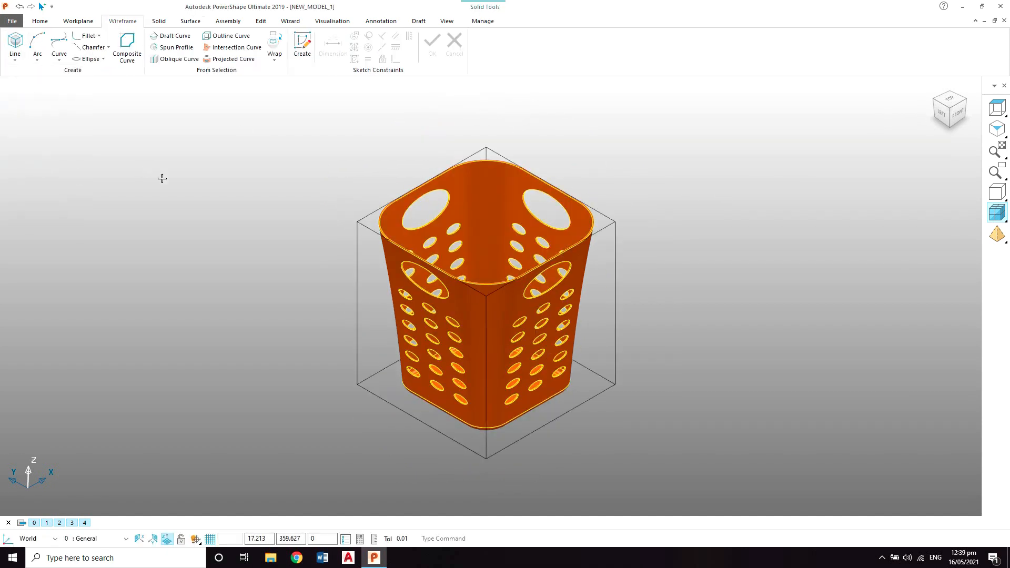
scroll(530, 215, up, 2)
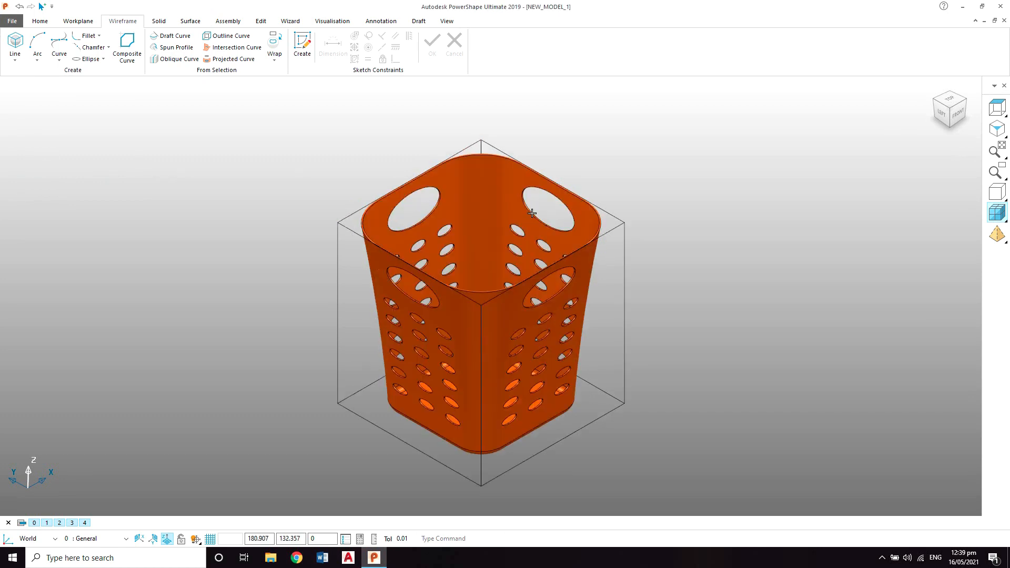
scroll(526, 201, up, 1)
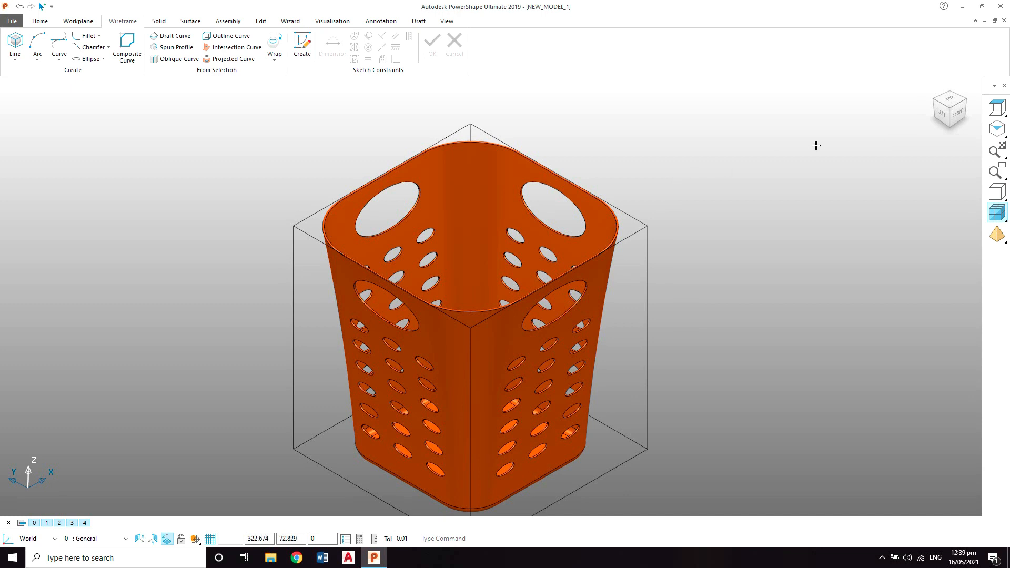
Check the length of the basket bounding box's upper edge in the top view
click(950, 100)
scroll(783, 153, down, 1)
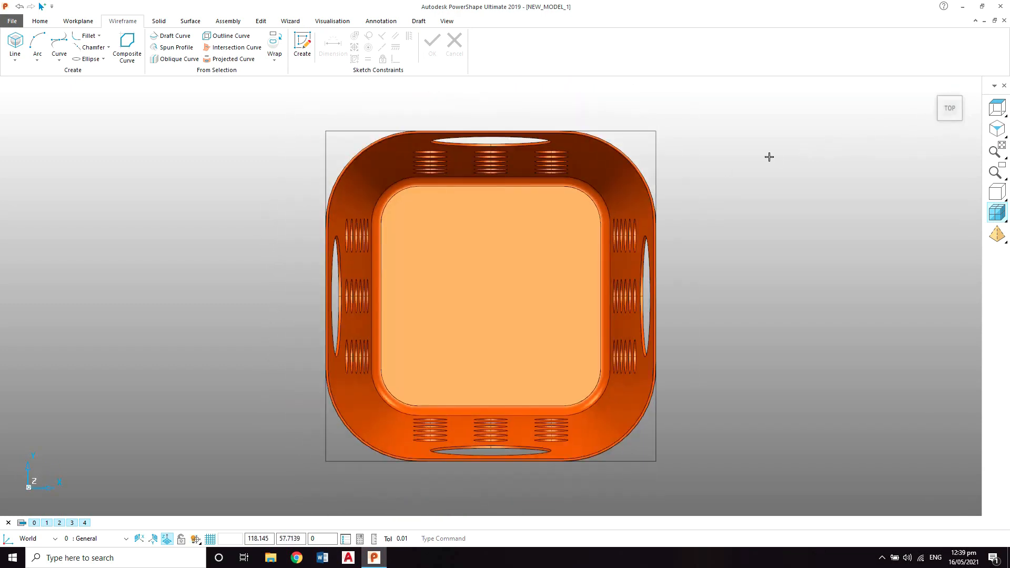
click(634, 129)
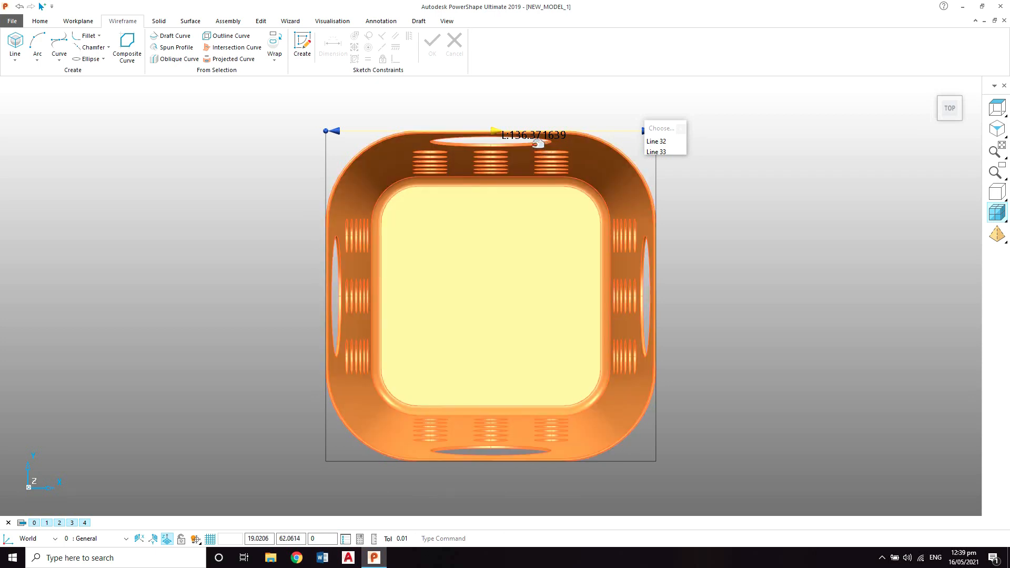
click(784, 161)
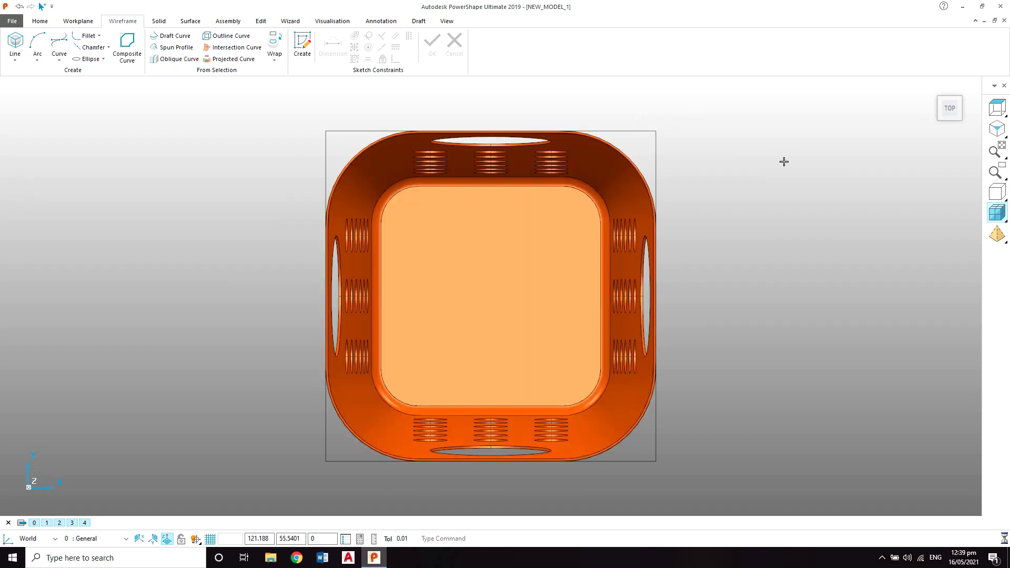
Switch to NEW_MODEL_2 and set the plane surface's width and length both to 136.3
key(ctrl+Tab)
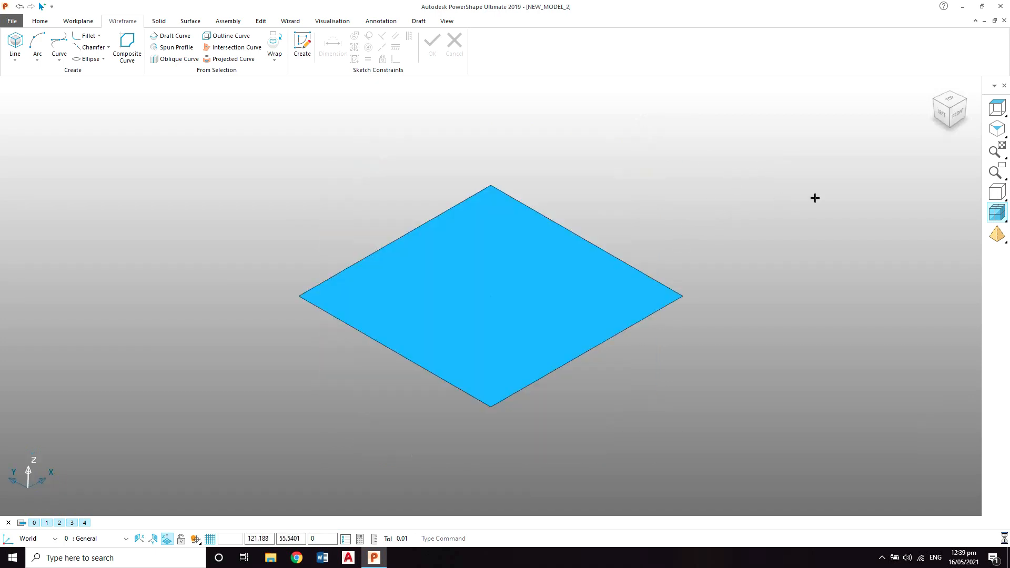
double_click(579, 295)
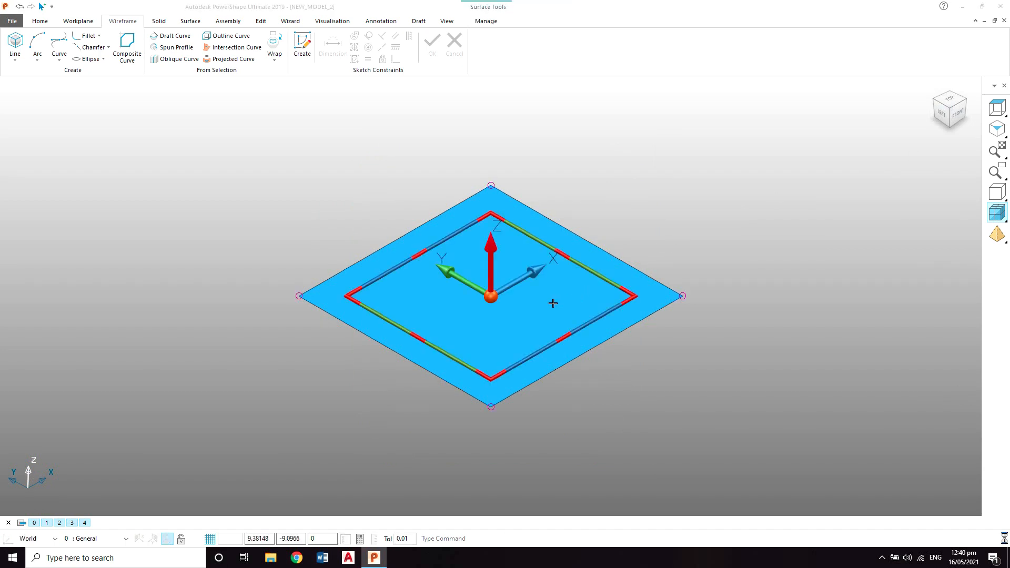
click(344, 145)
double_click(345, 148)
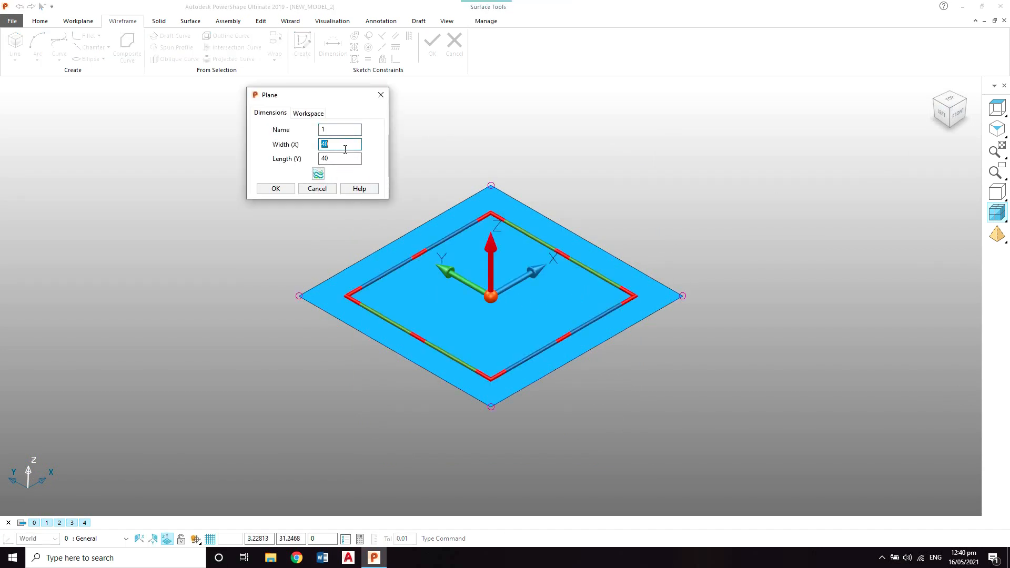
key(Tab)
text(1)
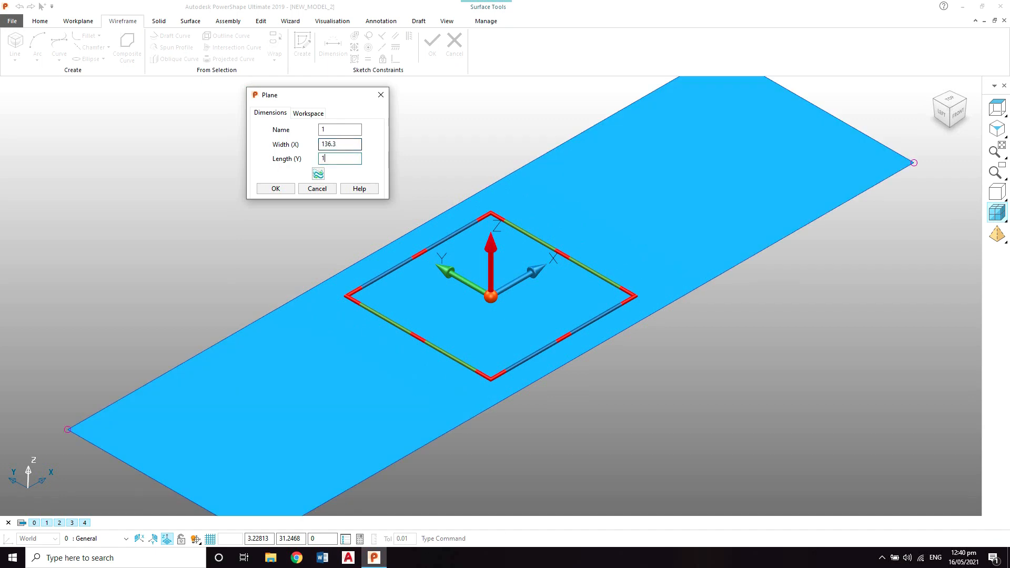
key(Return)
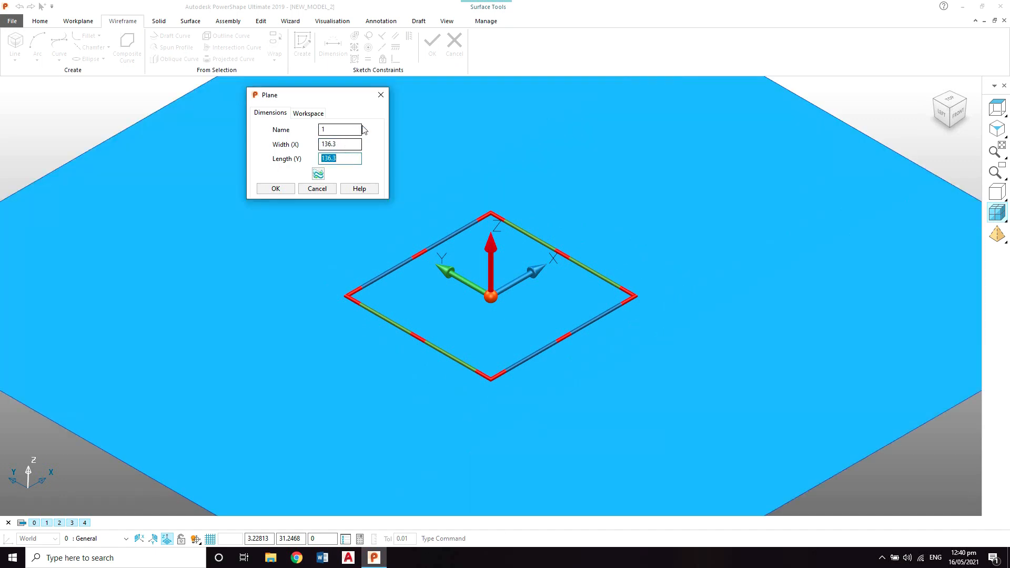
click(270, 189)
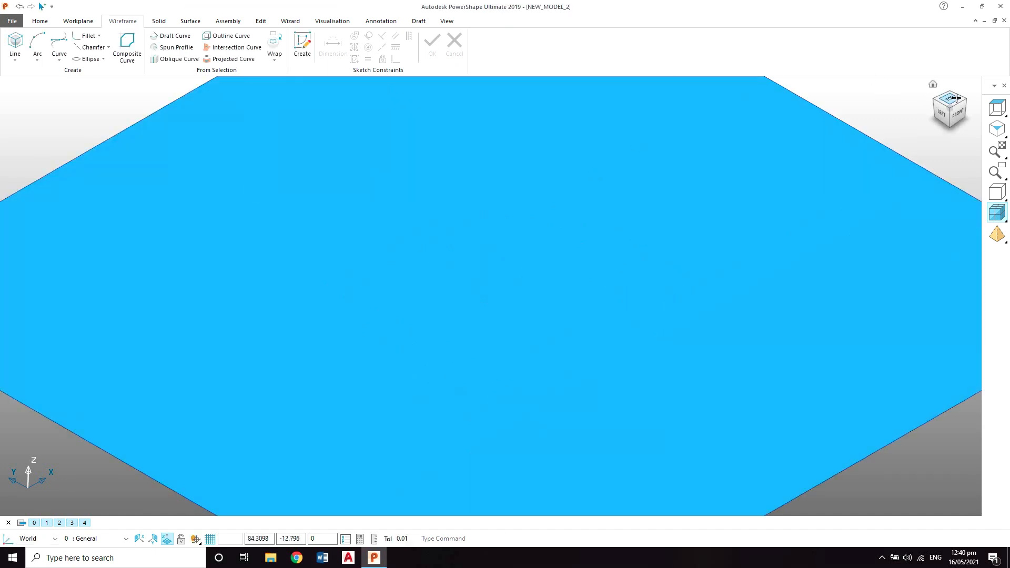
Show the resized plane surface in the top view and select it
click(955, 97)
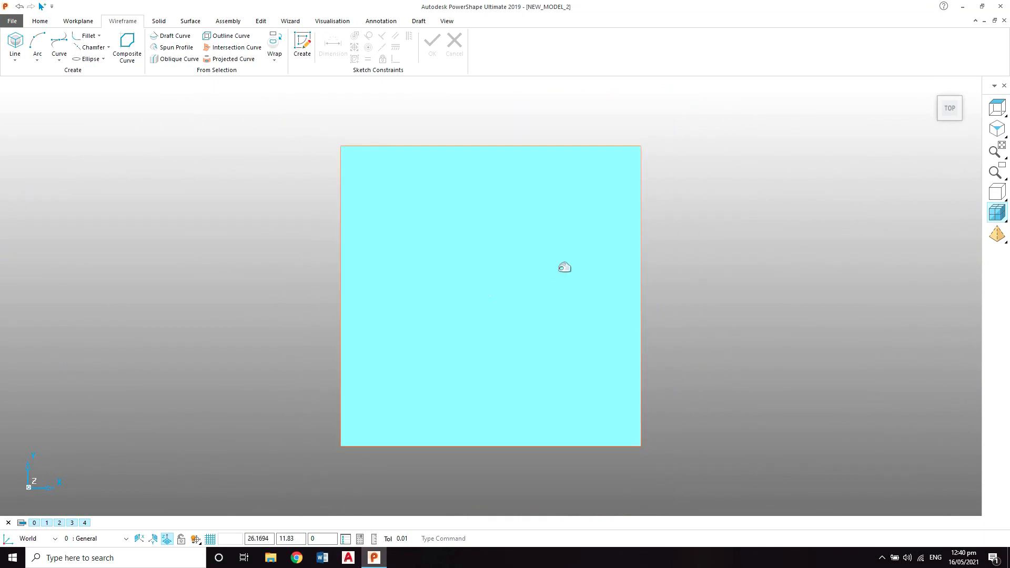
click(513, 257)
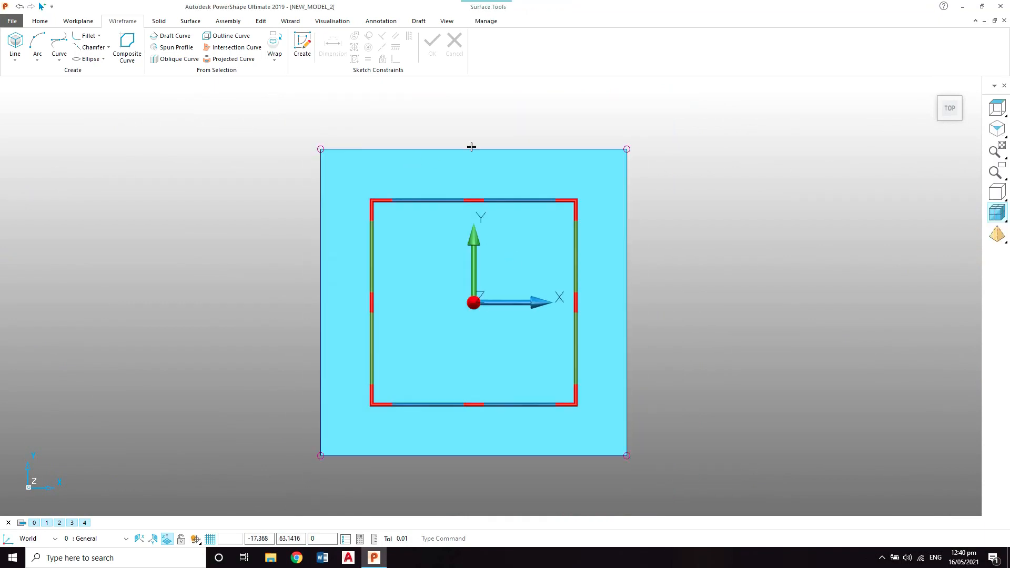
click(514, 137)
click(505, 183)
click(466, 124)
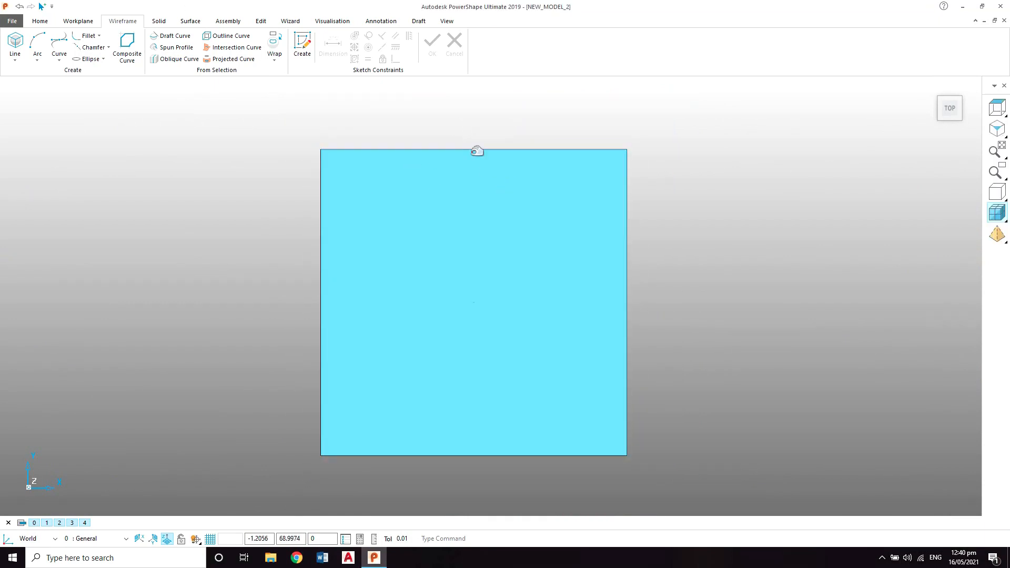
click(480, 186)
click(501, 138)
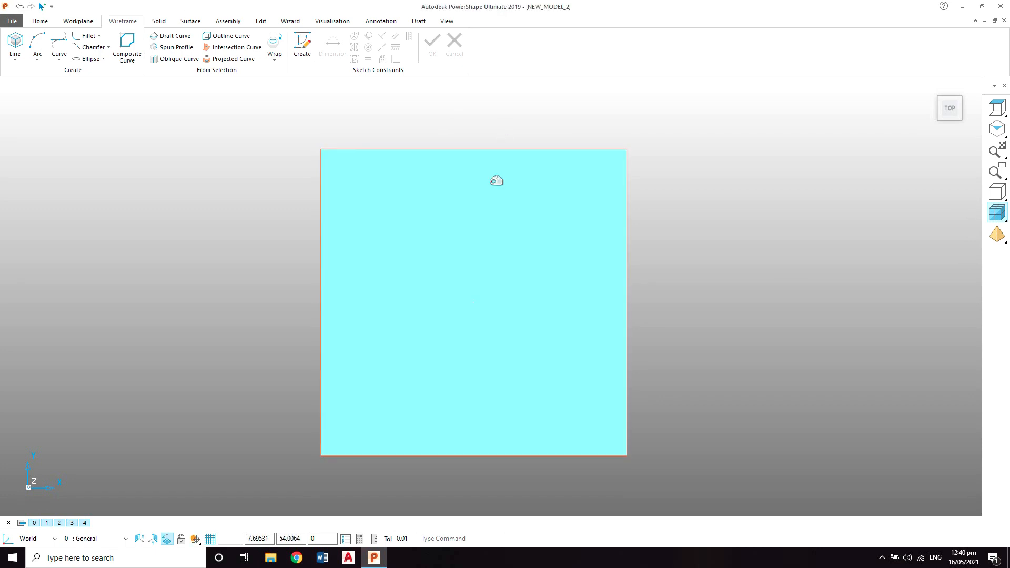
click(496, 181)
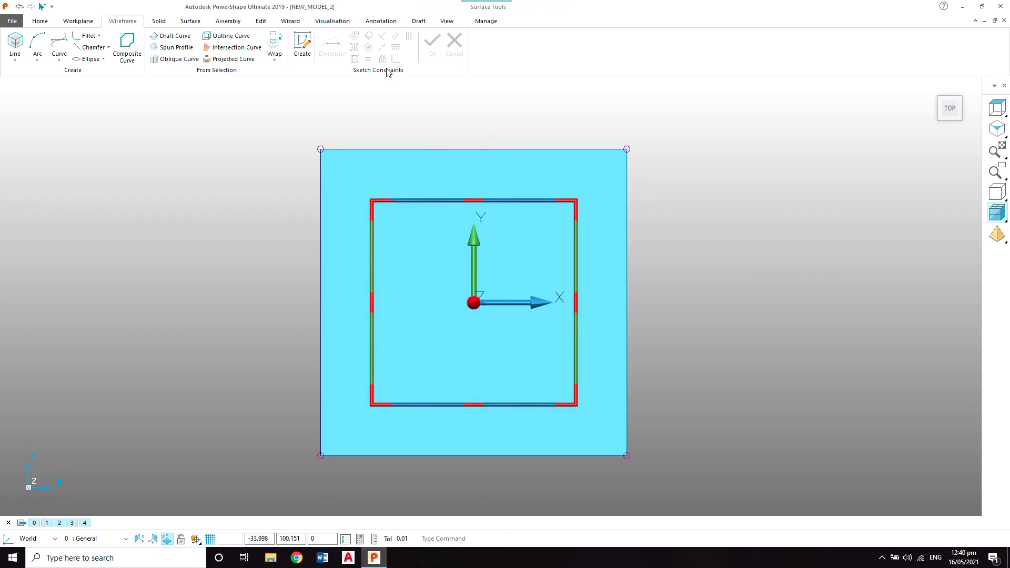
Change the model's lighting to a light studio from the SingleSpot group
click(332, 22)
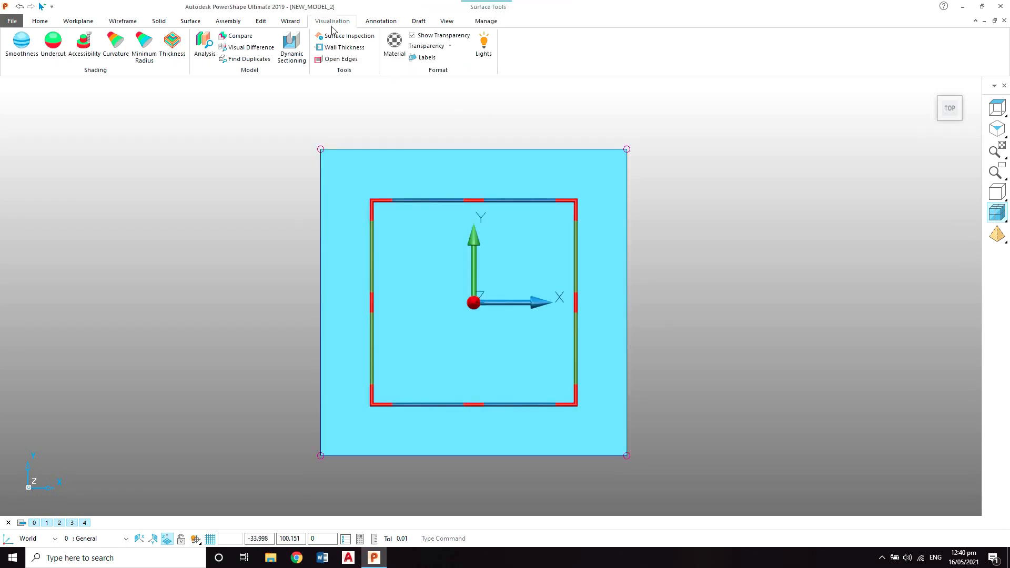
click(484, 45)
click(134, 27)
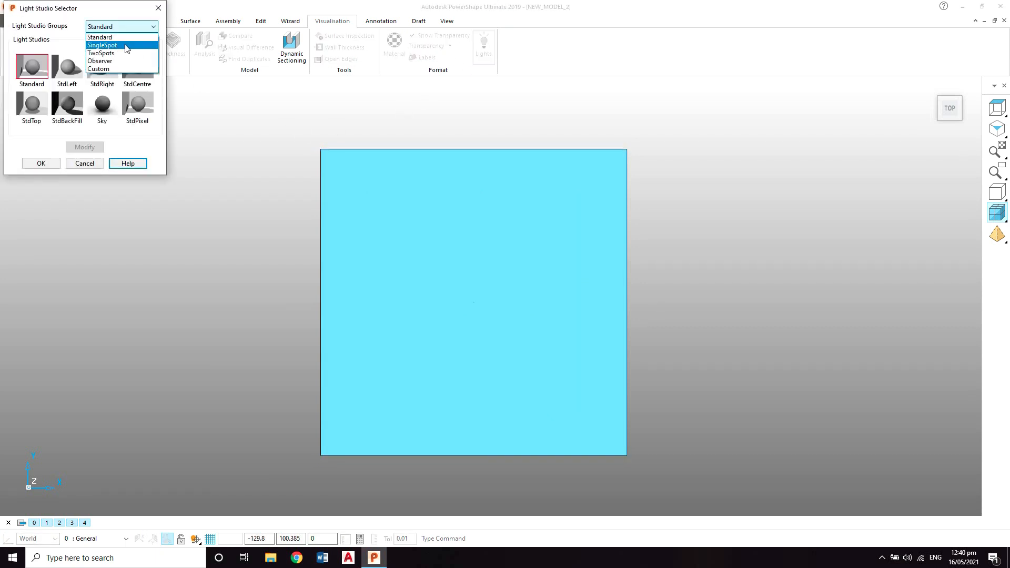
click(126, 45)
click(139, 67)
click(41, 163)
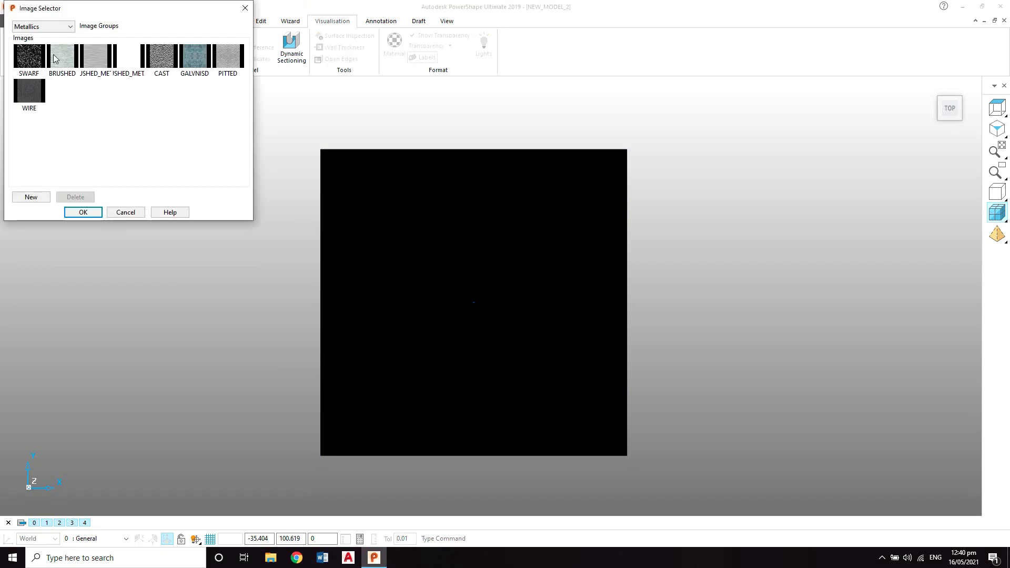
Load the "bottom view" image file and apply it as a label on the plane surface
click(31, 197)
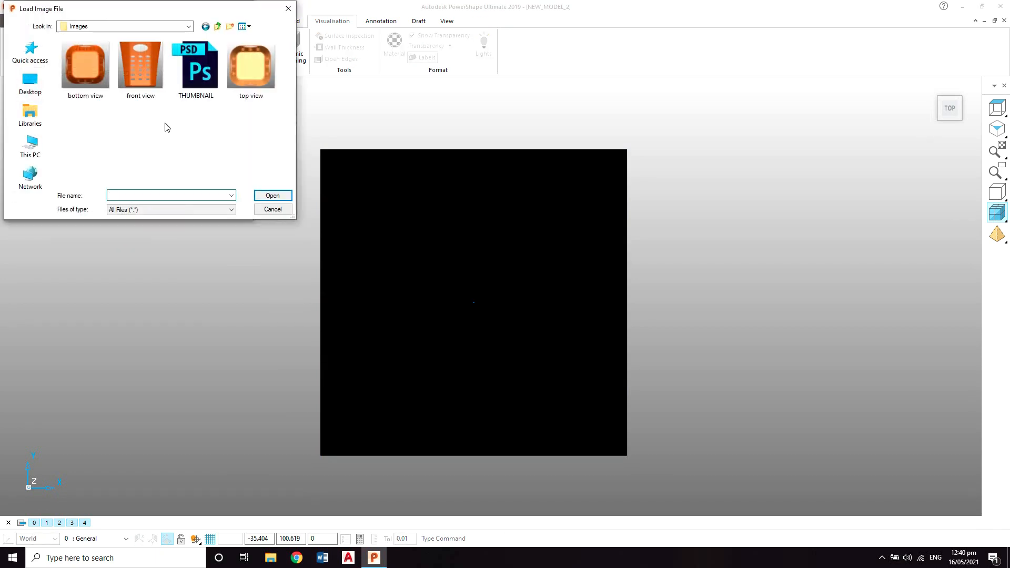
click(89, 69)
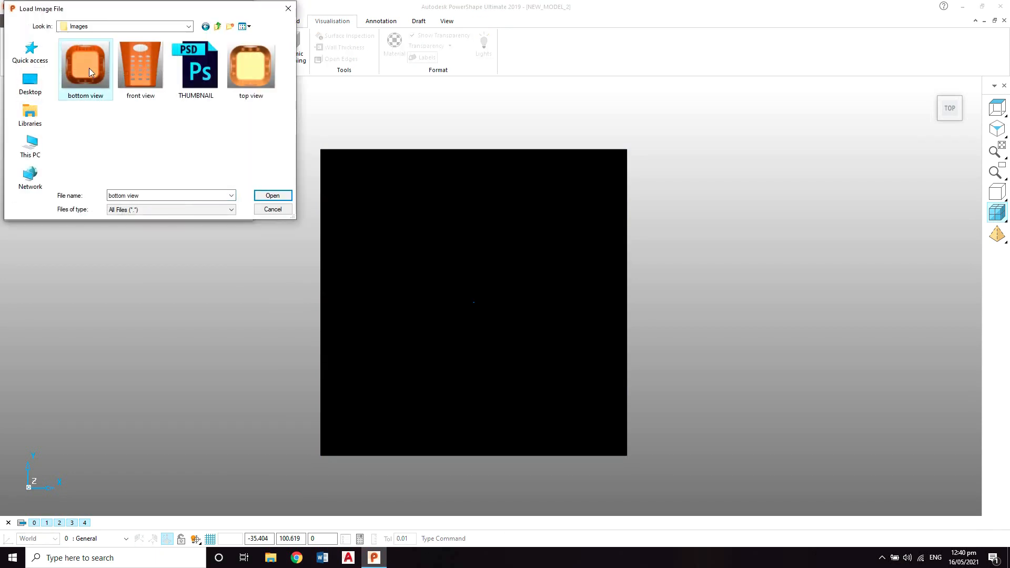
double_click(89, 69)
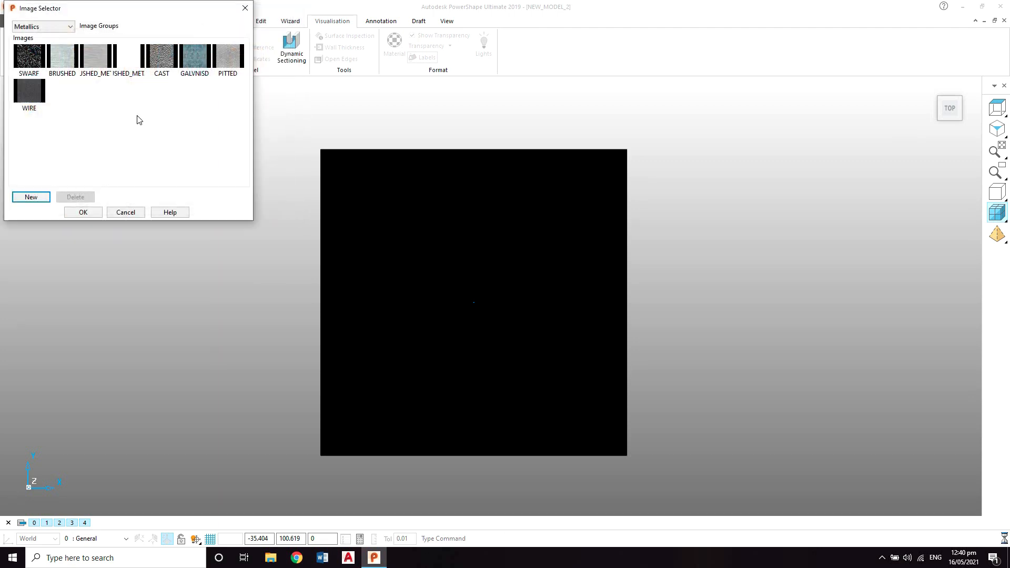
click(79, 213)
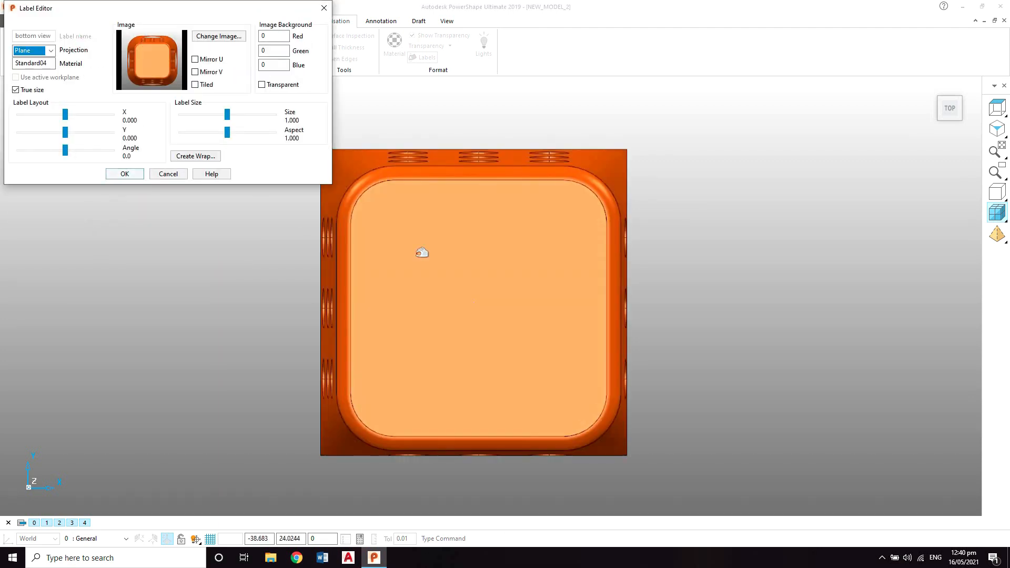
scroll(505, 276, down, 2)
scroll(524, 284, up, 1)
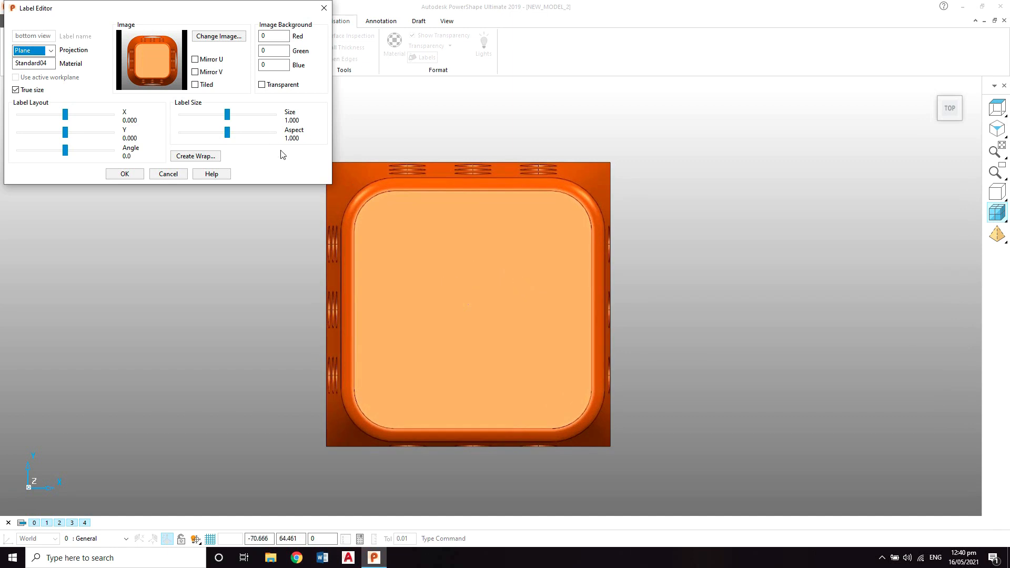
drag(230, 117, 222, 133)
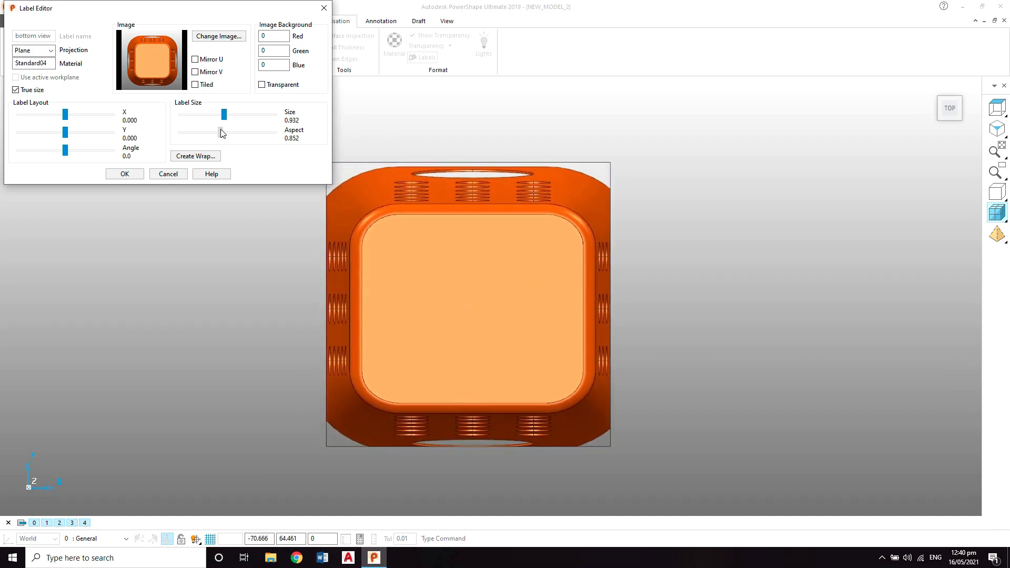
click(168, 174)
Edit the bottom view label, turn off True size and set the label size to 0.792
click(79, 187)
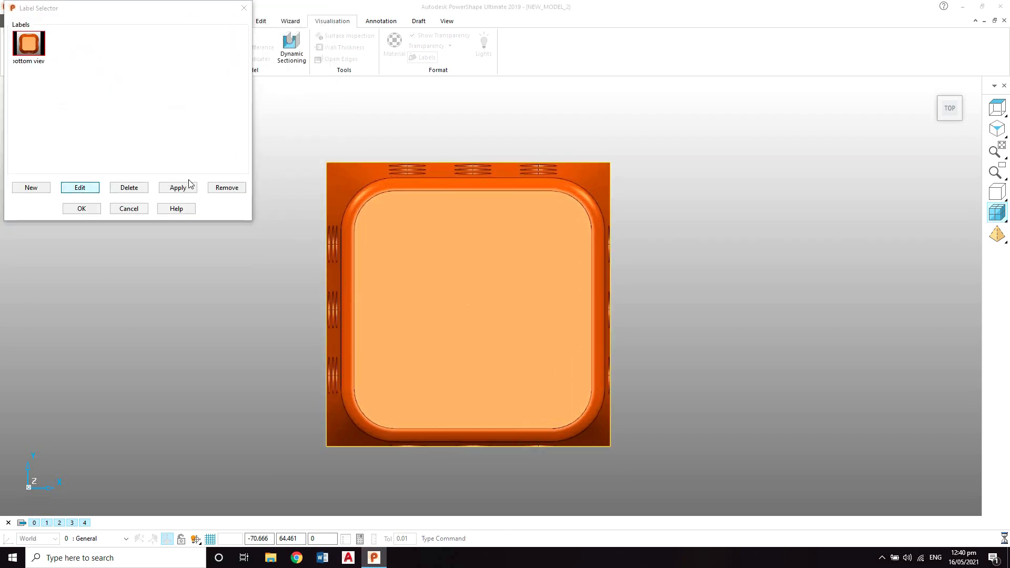
drag(227, 114, 216, 109)
shift+middle_drag(447, 234, 561, 230)
scroll(598, 242, down, 3)
scroll(578, 233, up, 1)
scroll(583, 233, up, 1)
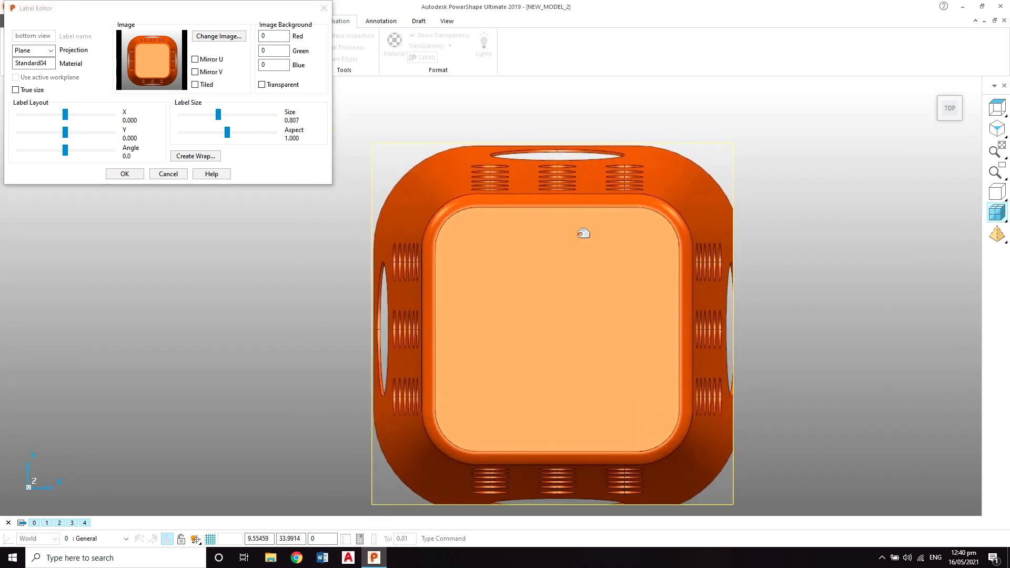
drag(217, 115, 211, 116)
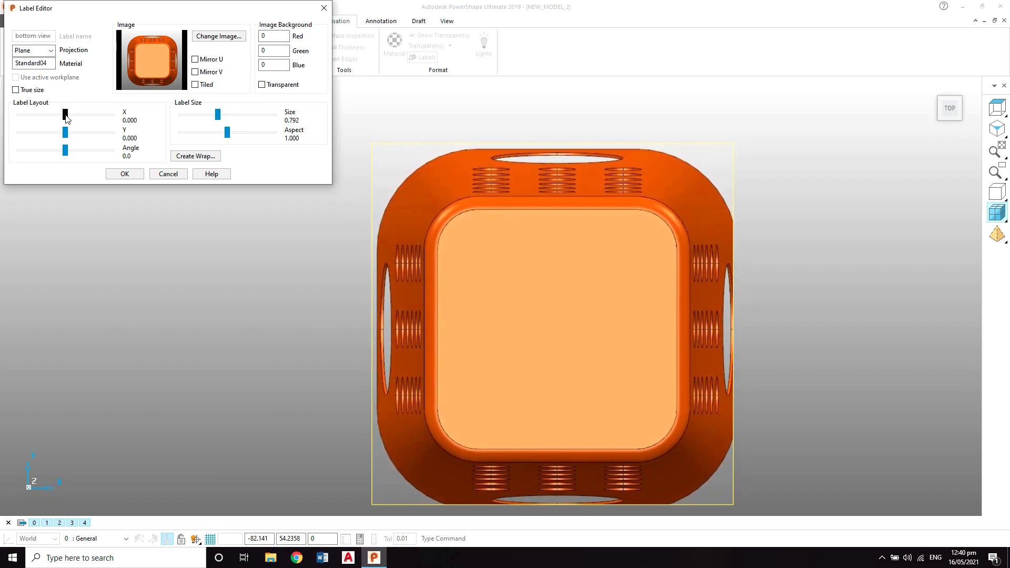
Shift the label image horizontally on the plane to an X layout value of -0.013
drag(66, 119, 64, 118)
key(Right)
key(Right)
key(Right)
key(Right)
key(Right)
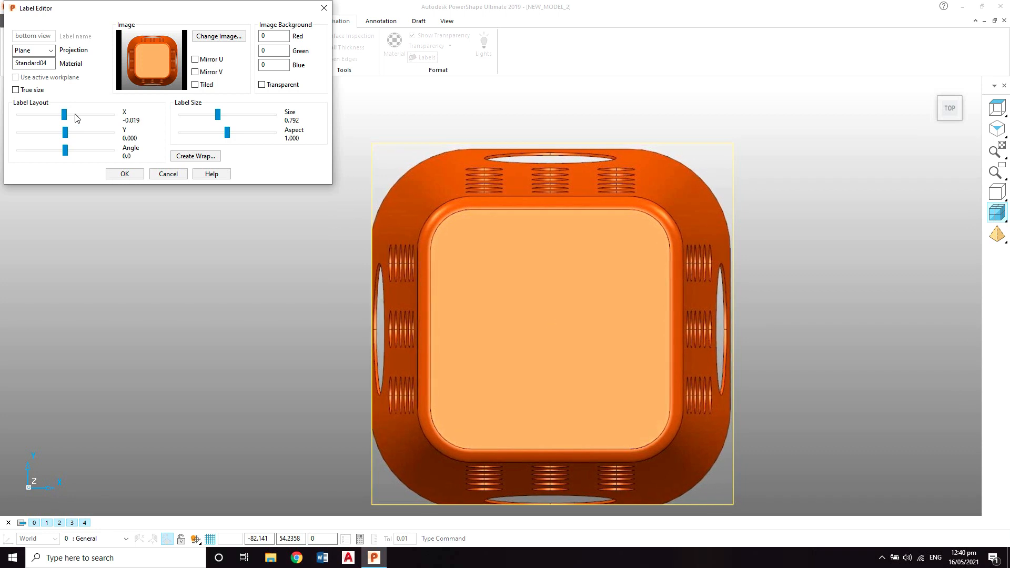
key(Right)
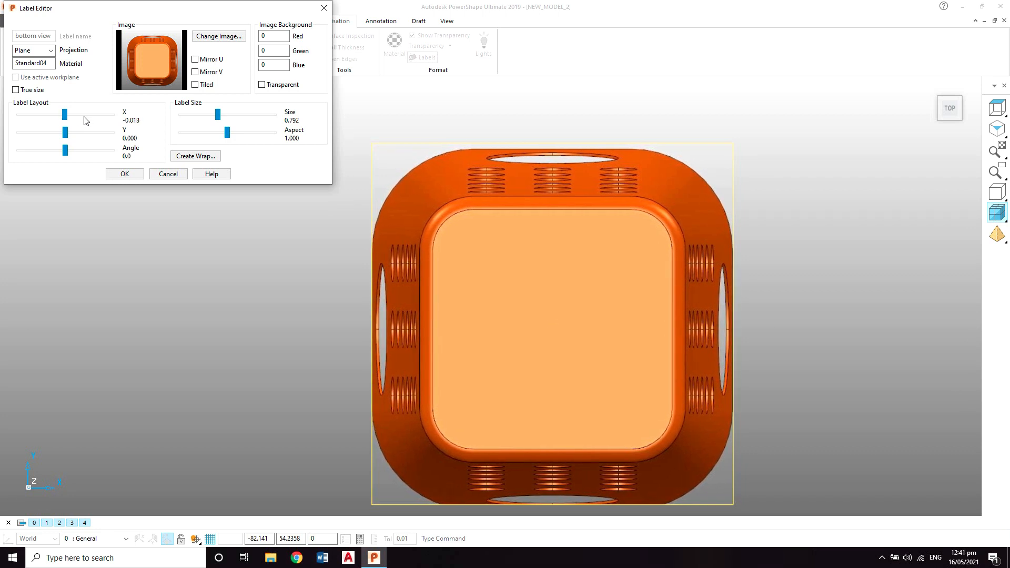
Fine-tune the label size to 0.787 so the basket image fits within the plane's edges
click(207, 116)
click(207, 116)
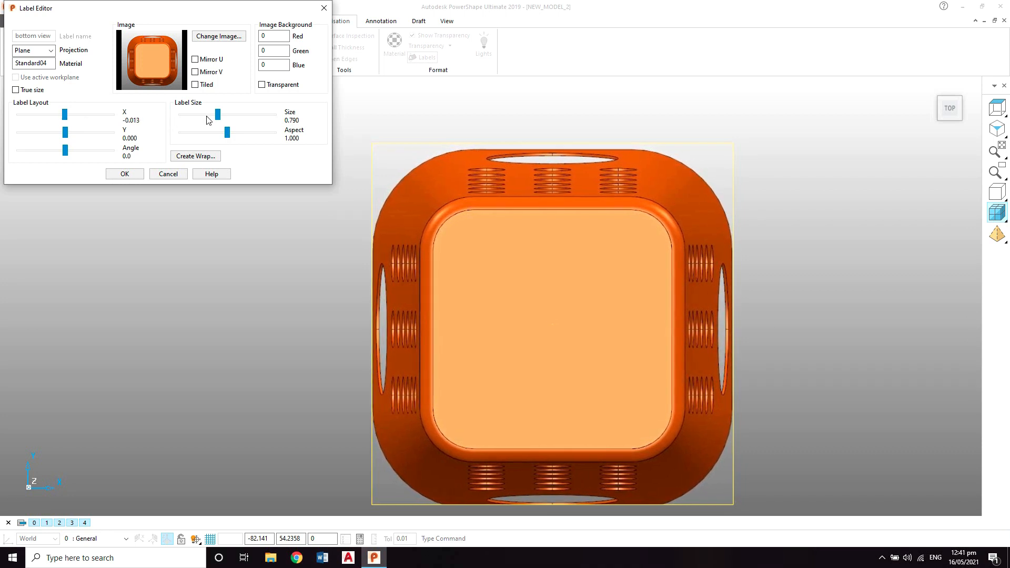
click(207, 116)
click(207, 116)
click(206, 116)
click(206, 116)
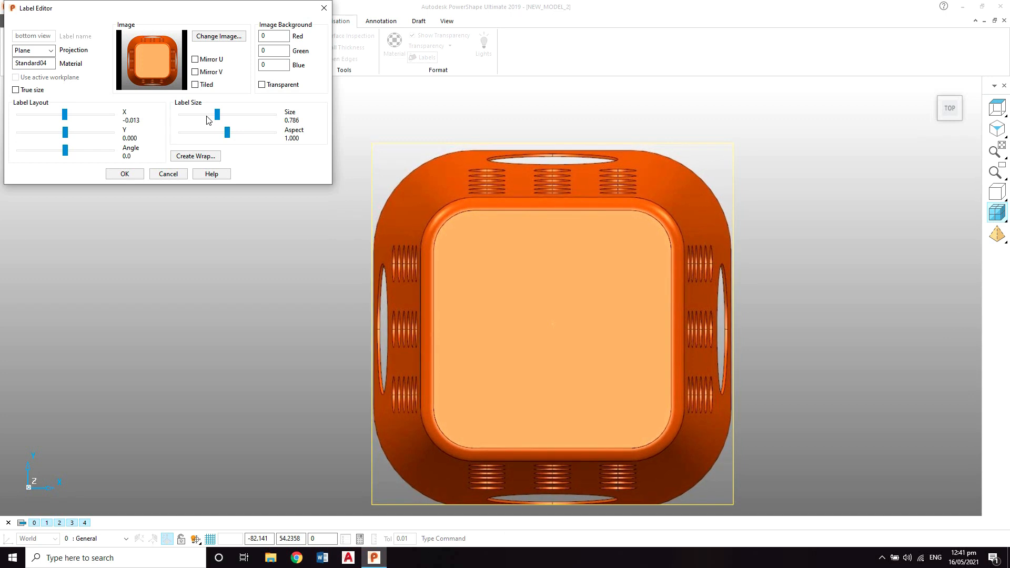
click(248, 118)
Align the image with the plane's right edge by setting the label's X layout value to -0.009
scroll(710, 312, up, 5)
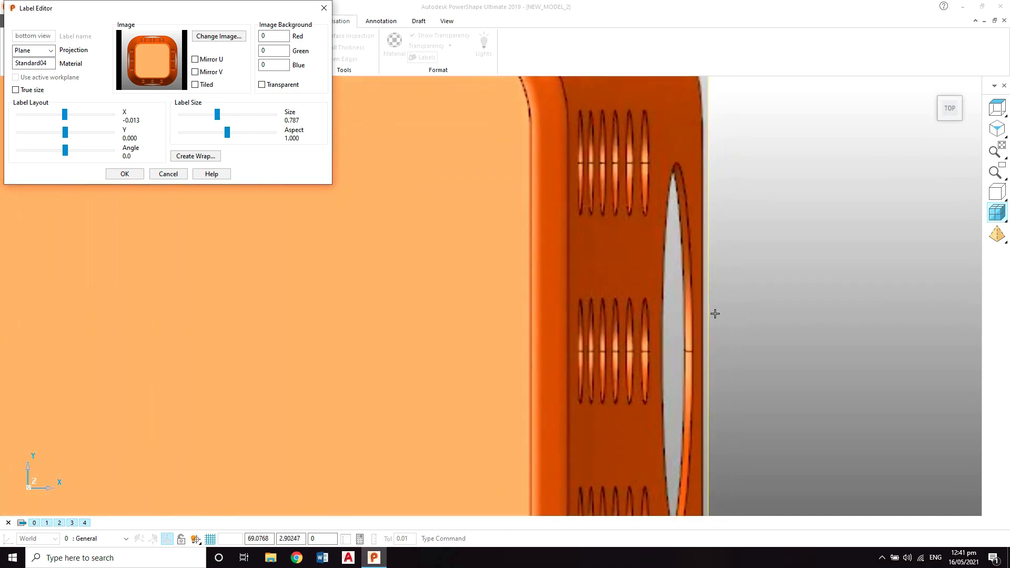
click(86, 113)
click(85, 113)
click(85, 113)
click(85, 113)
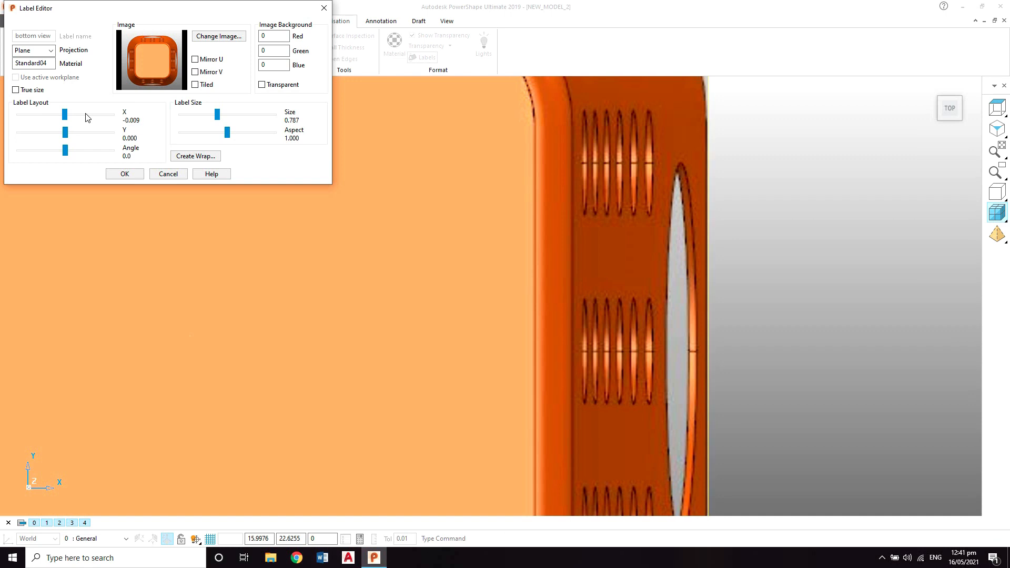
Align the image with the plane's left edge by setting the label size to 0.791 and X to -0.013
scroll(496, 241, down, 7)
scroll(427, 274, down, 1)
shift+middle_drag(143, 301, 584, 257)
scroll(609, 252, up, 12)
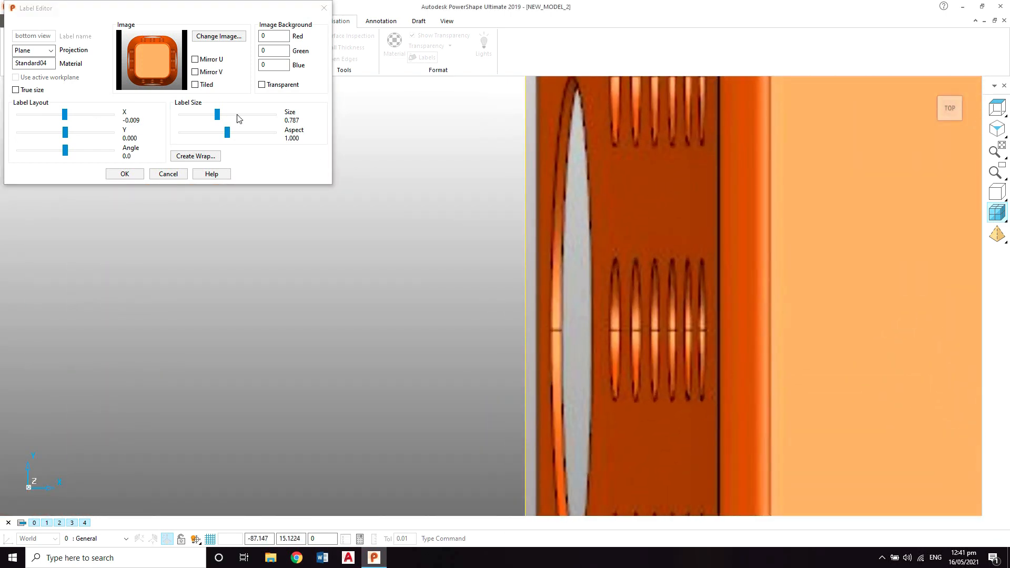
click(238, 118)
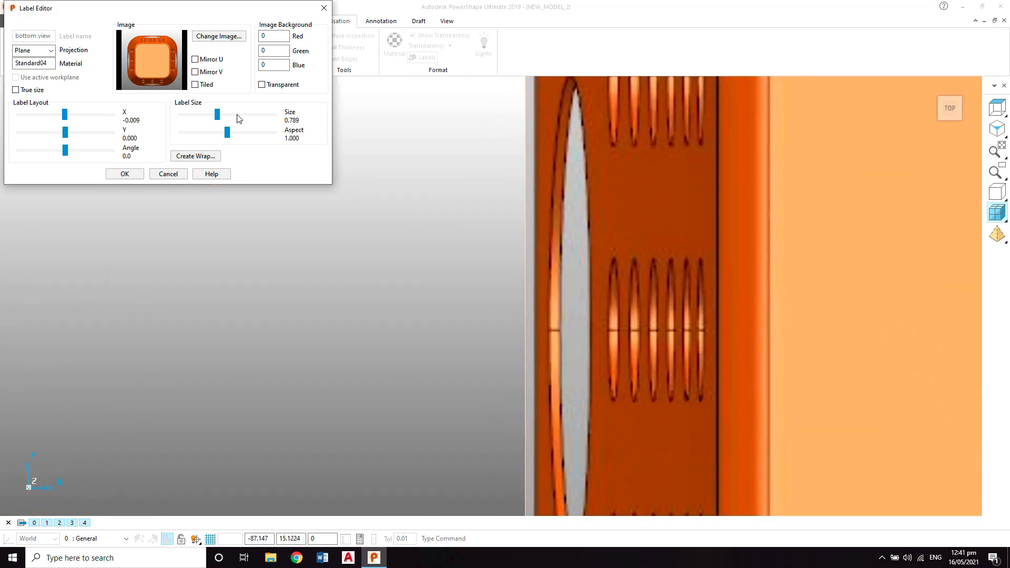
click(50, 116)
click(50, 116)
click(50, 116)
click(50, 116)
scroll(704, 316, down, 7)
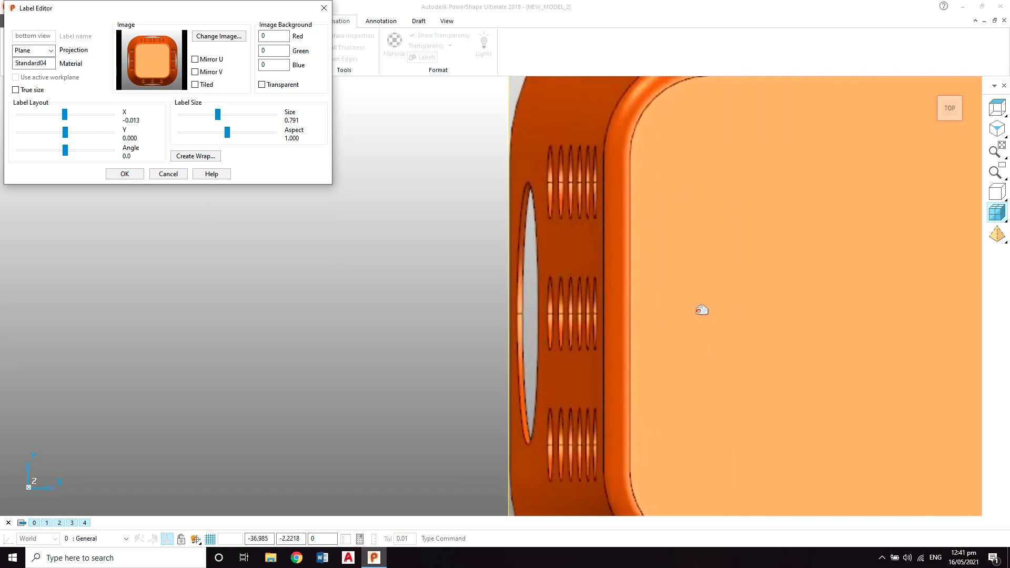
Move the label image toward the plane's upper edge by setting its Y layout value to 0.015
scroll(426, 299, down, 8)
scroll(640, 295, up, 9)
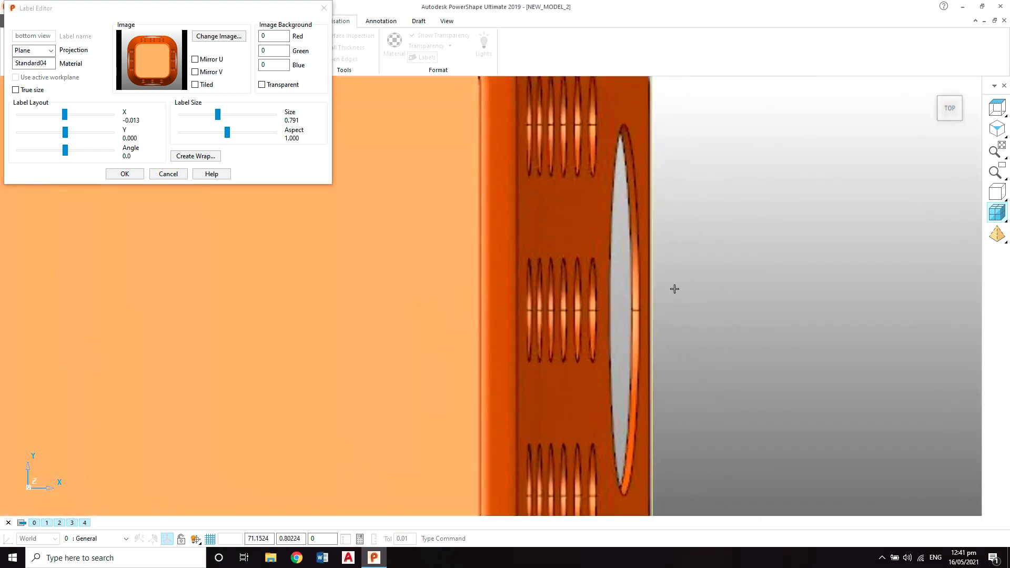
scroll(629, 295, down, 8)
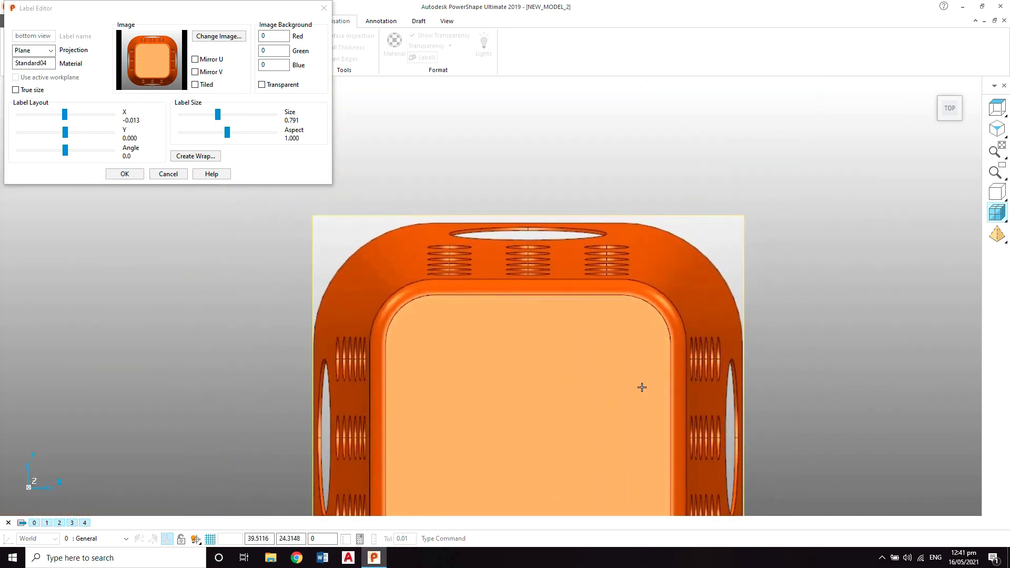
scroll(642, 387, down, 2)
shift+middle_drag(642, 387, 698, 437)
scroll(655, 283, up, 8)
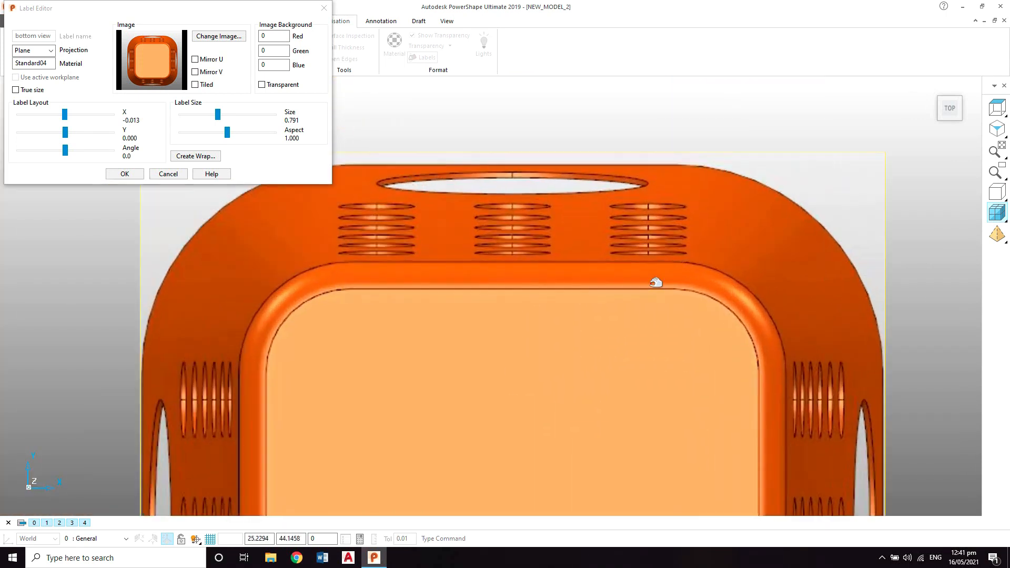
scroll(655, 283, up, 1)
shift+middle_drag(656, 283, 687, 334)
click(84, 139)
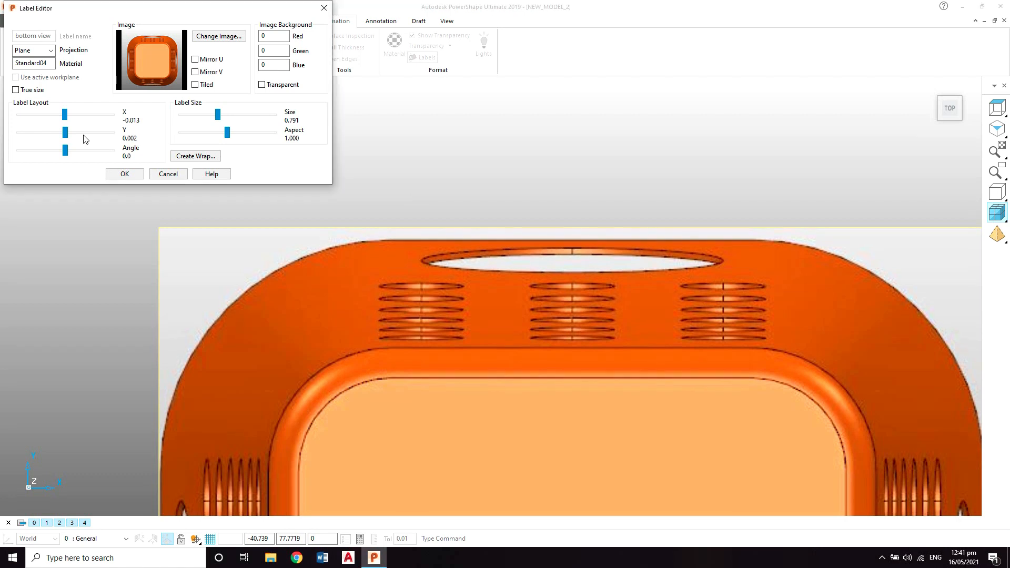
click(84, 139)
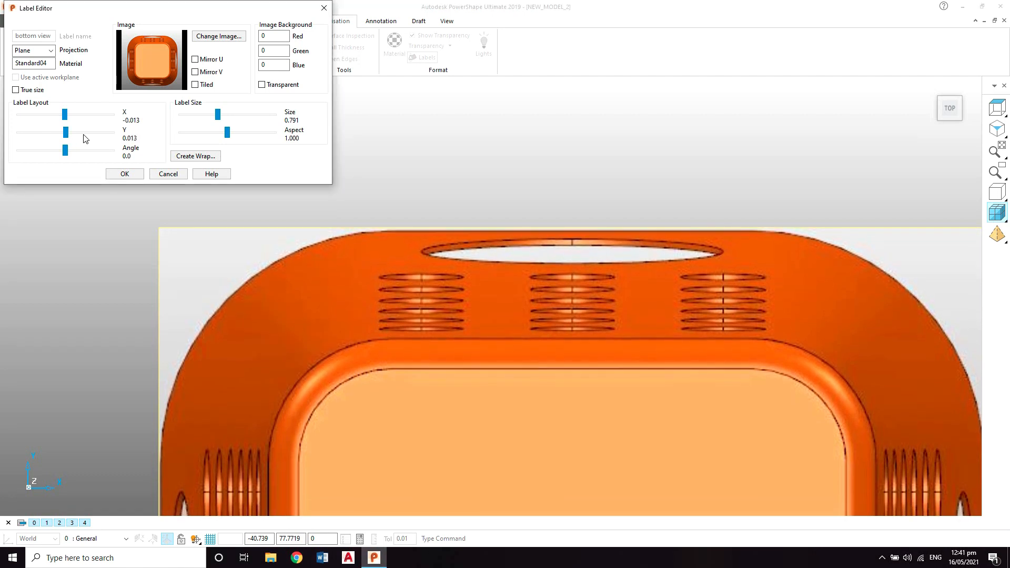
Refine the label's Y layout value to 0.016 at the plane's upper edge and accept the label
scroll(550, 323, down, 4)
shift+middle_drag(594, 256, 608, 58)
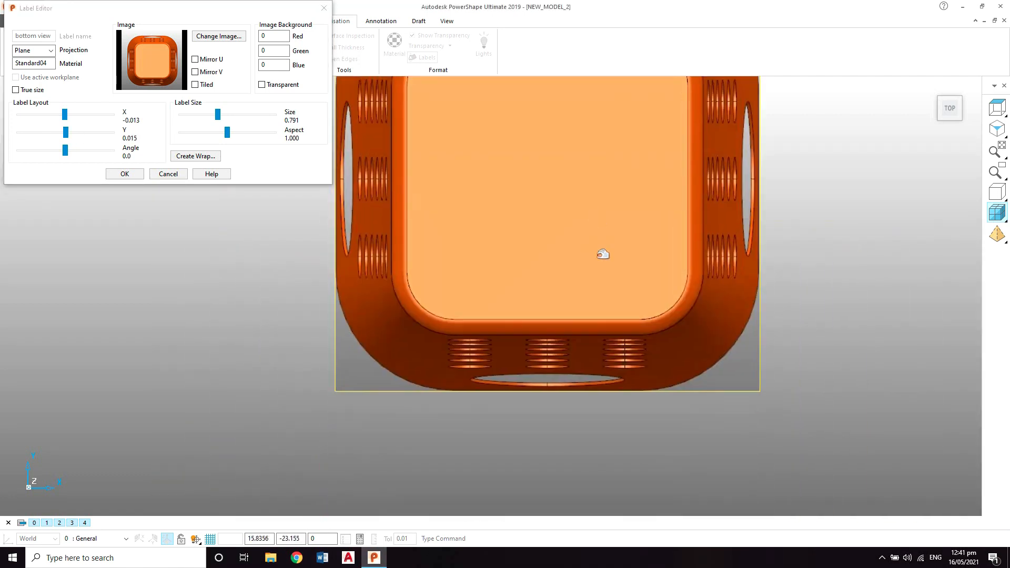
scroll(584, 355, up, 3)
scroll(586, 281, up, 1)
scroll(584, 276, down, 2)
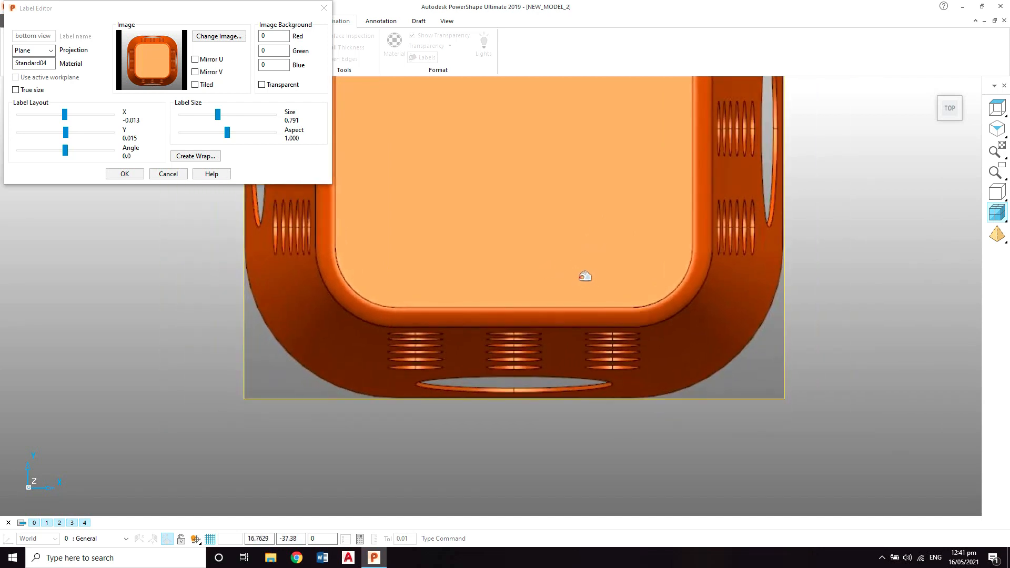
shift+middle_drag(552, 84, 585, 318)
scroll(569, 229, up, 4)
scroll(562, 215, up, 2)
shift+middle_drag(562, 215, 584, 273)
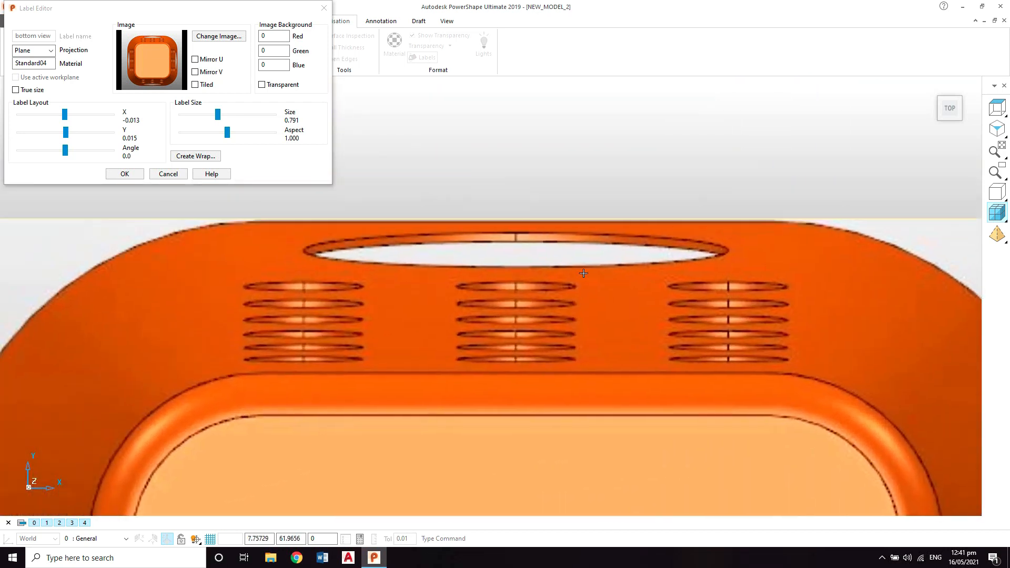
click(95, 135)
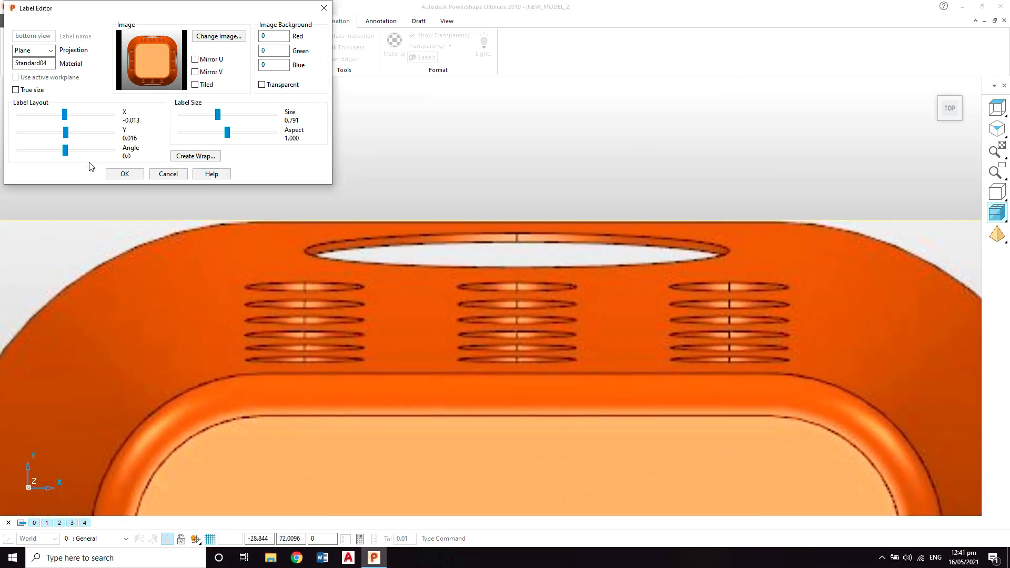
click(125, 174)
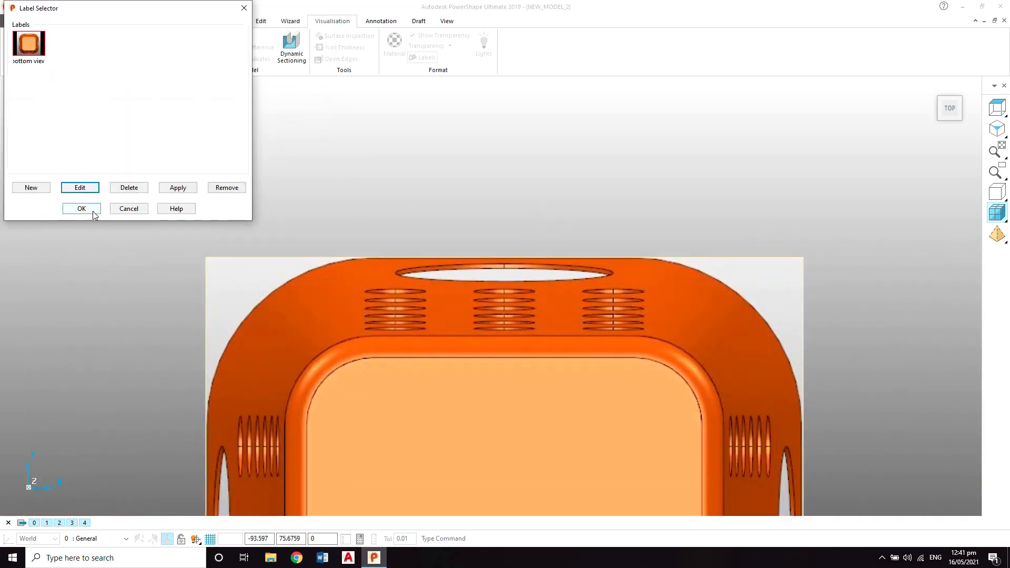
click(93, 211)
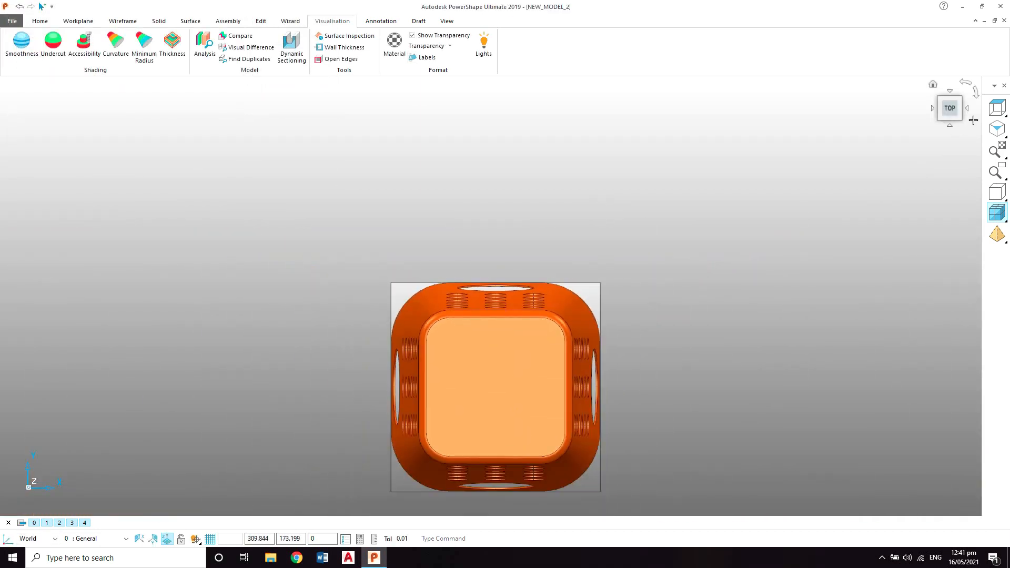
Extrude the front edge line of the reference plane upward into a vertical surface
click(996, 128)
scroll(734, 215, down, 2)
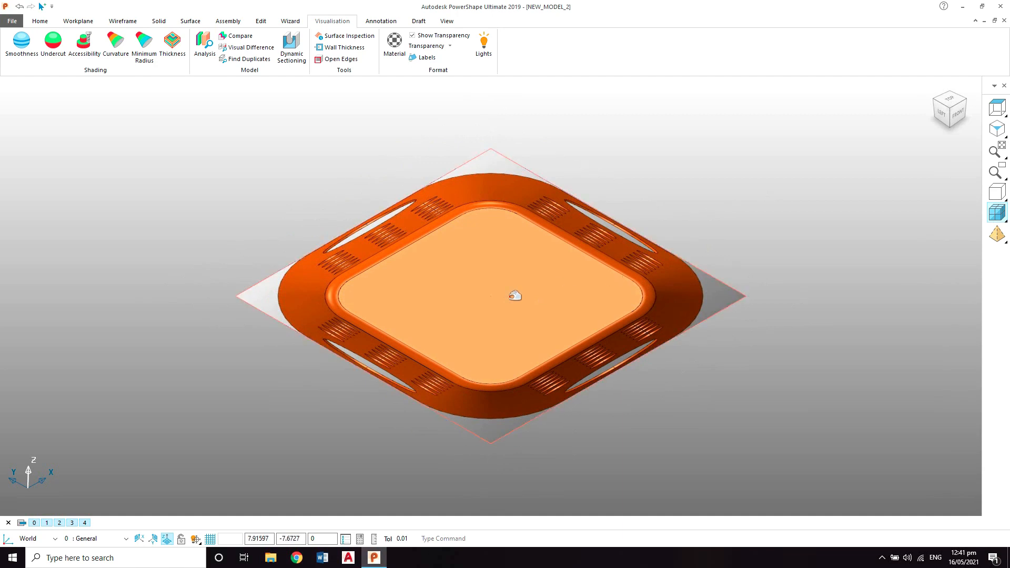
scroll(585, 271, down, 1)
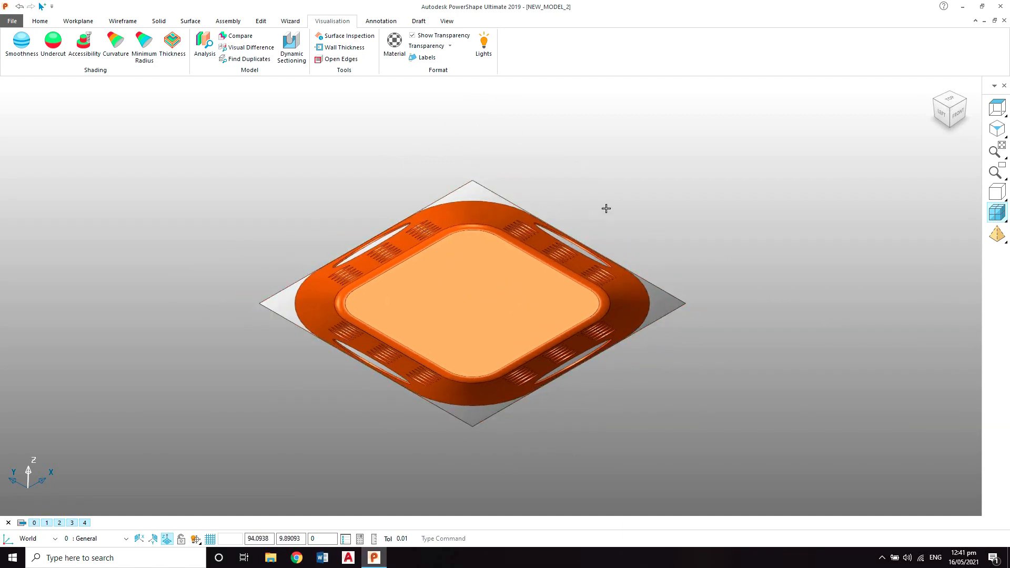
scroll(600, 221, up, 1)
scroll(622, 208, down, 2)
shift+middle_drag(623, 208, 689, 209)
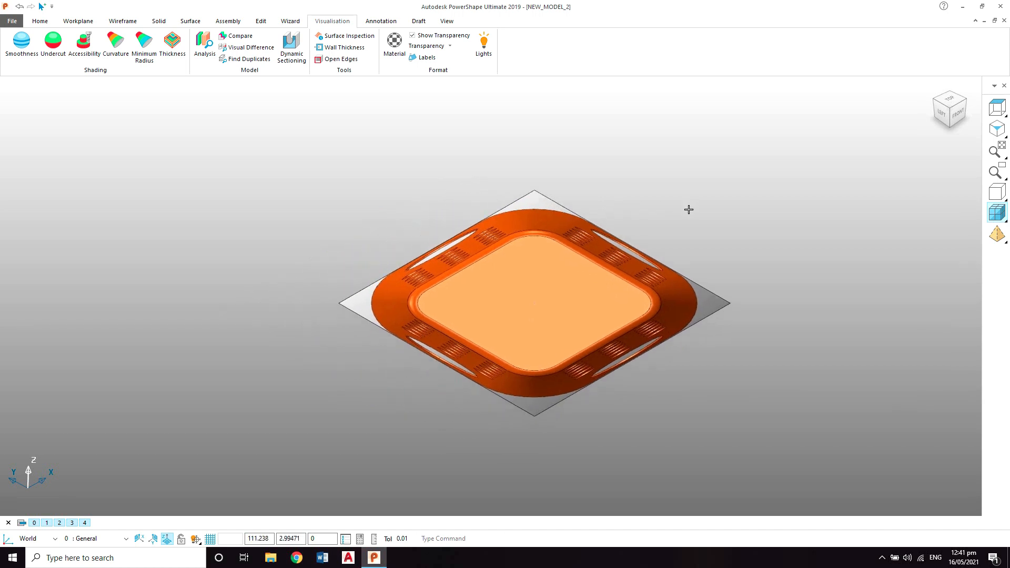
scroll(699, 267, up, 1)
shift+middle_drag(739, 231, 759, 219)
scroll(744, 302, up, 2)
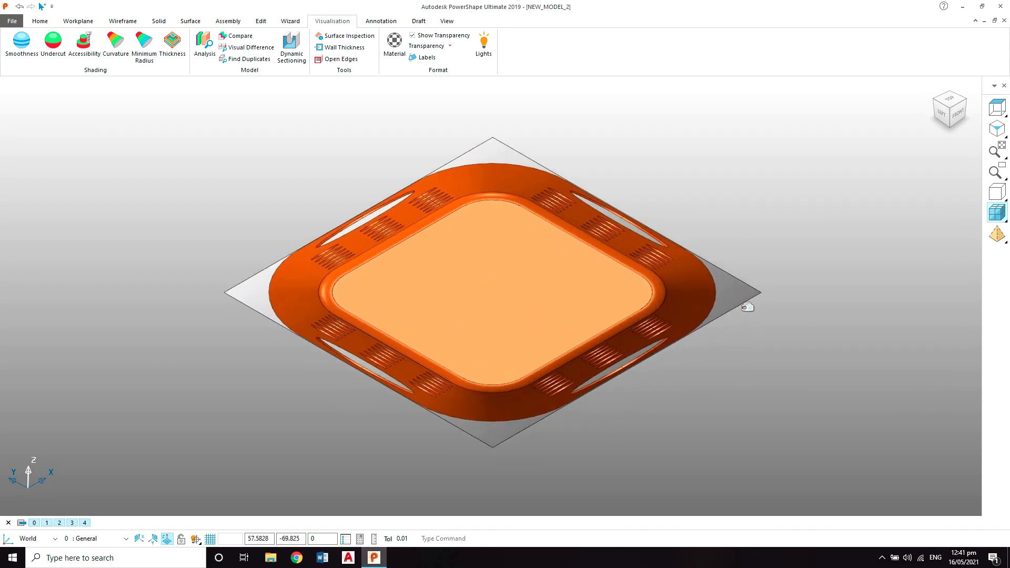
click(732, 313)
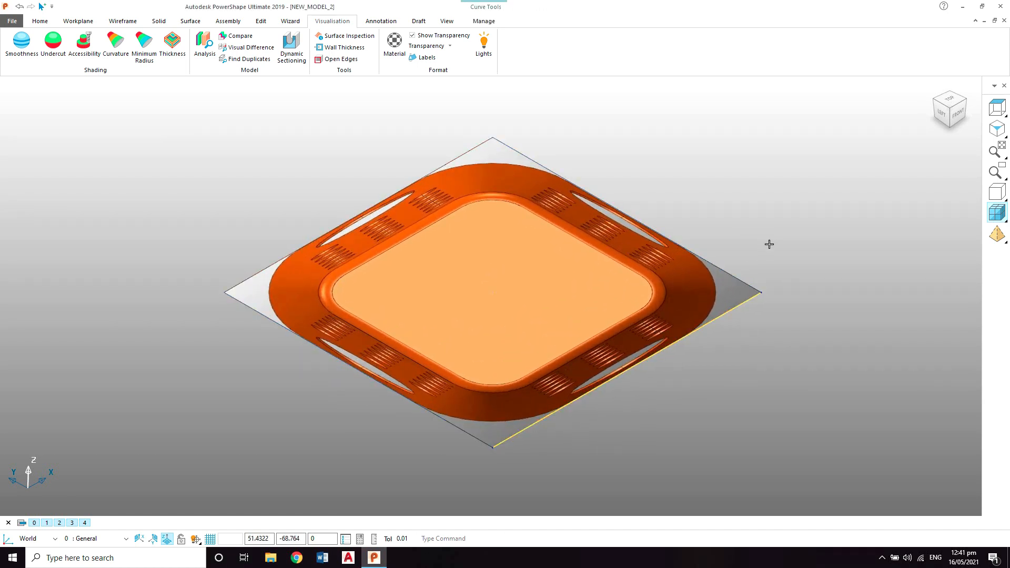
scroll(769, 243, down, 1)
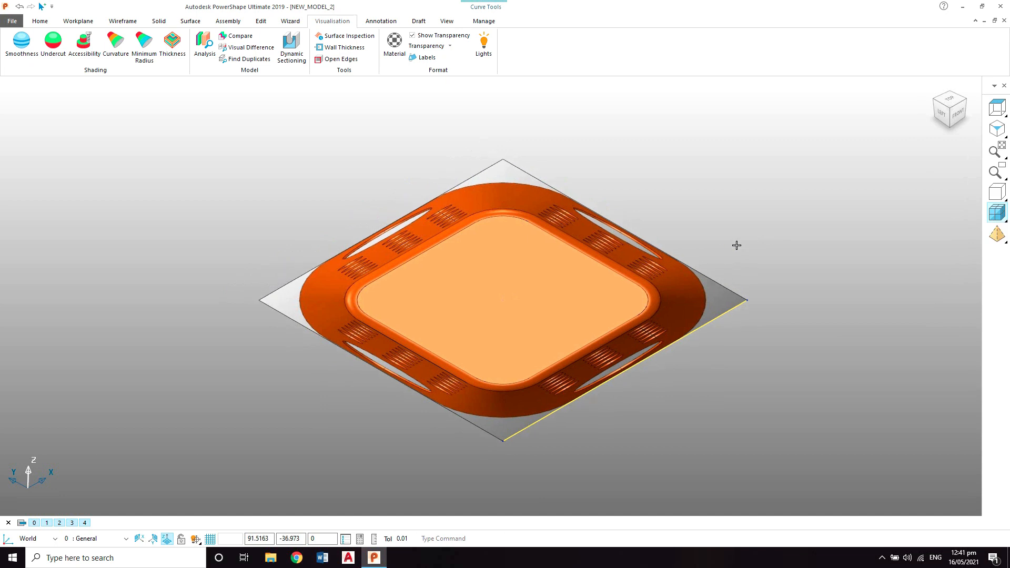
click(191, 21)
click(46, 50)
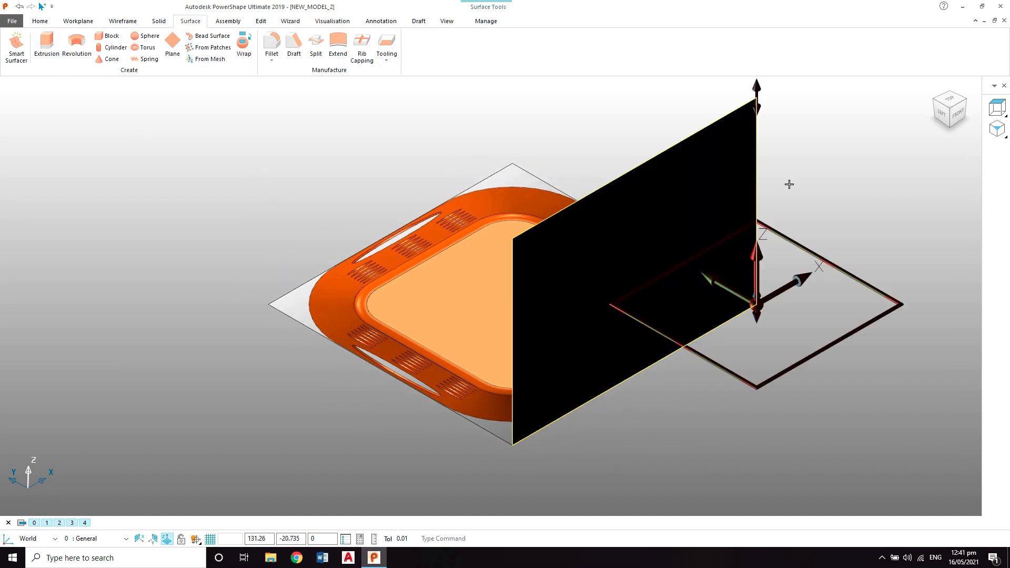
scroll(678, 277, down, 1)
middle_drag(678, 276, 708, 250)
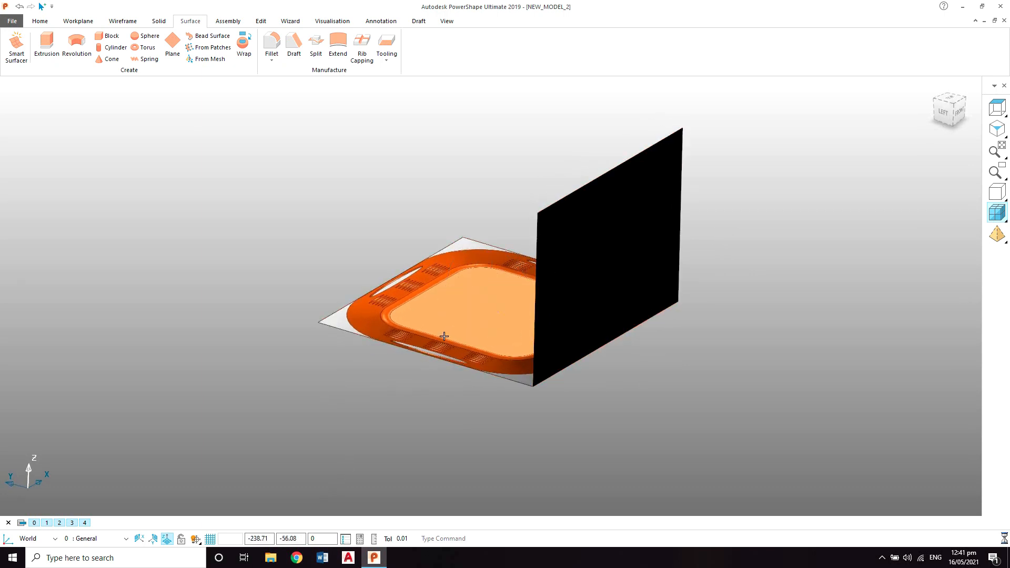
Switch to the original basket in NEW_MODEL_1 and check the height of its bounding block from the front
key(ctrl+5)
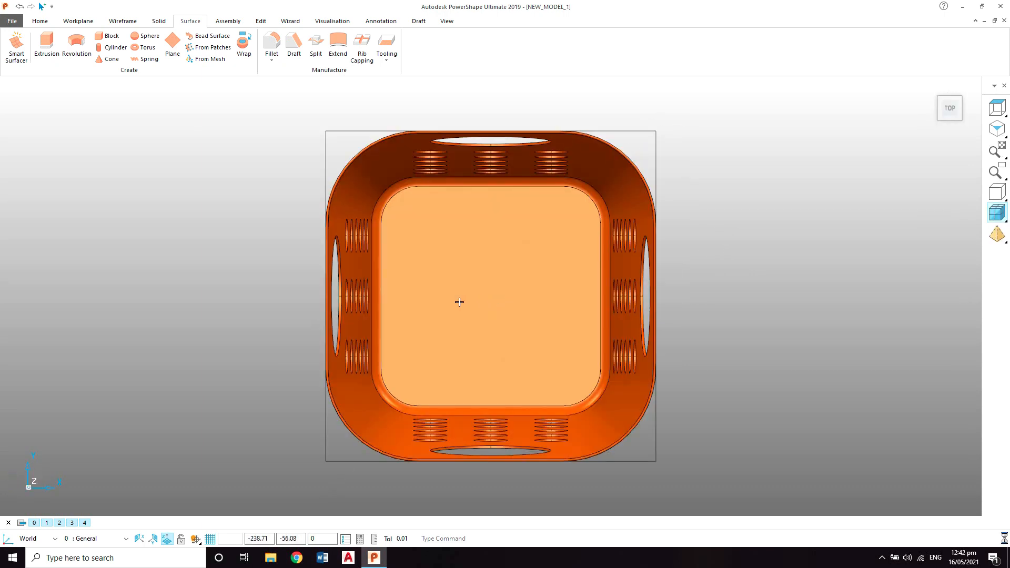
click(989, 129)
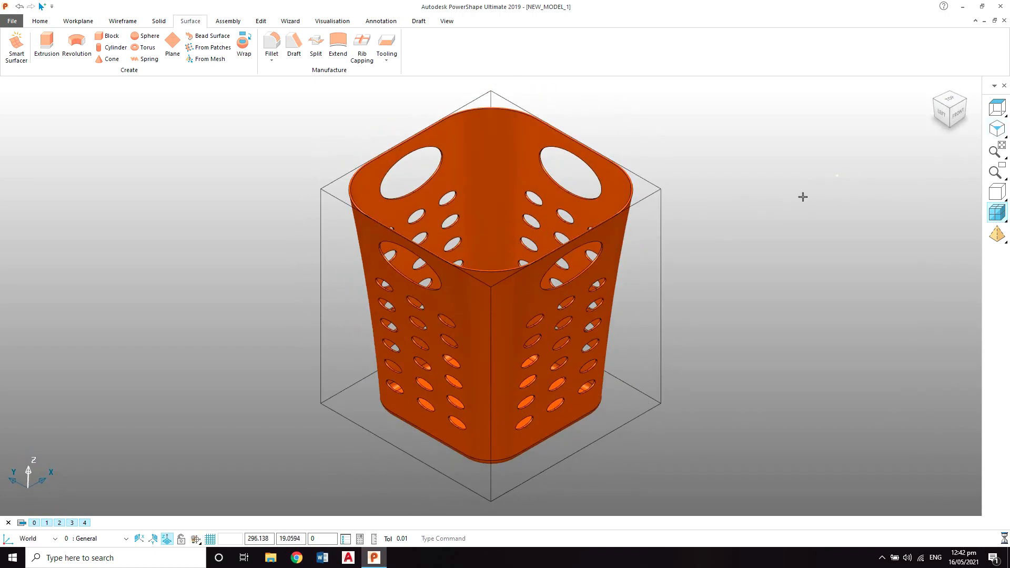
scroll(658, 307, up, 3)
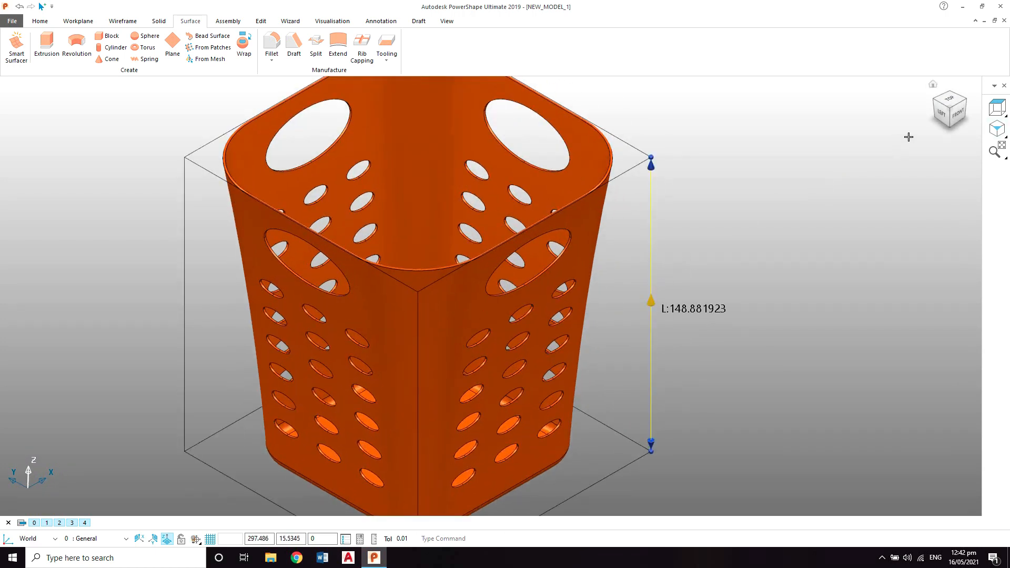
click(958, 112)
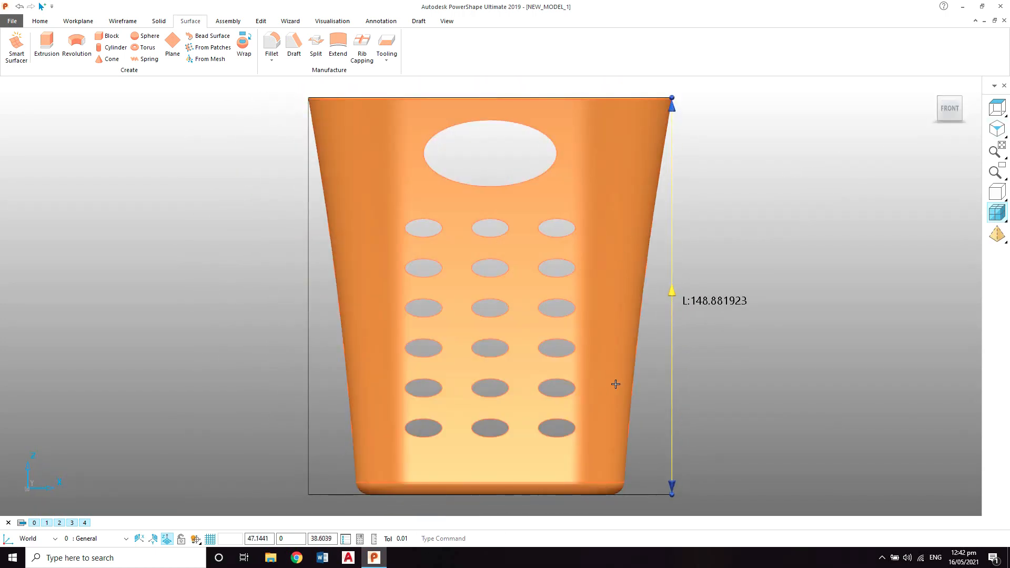
click(722, 321)
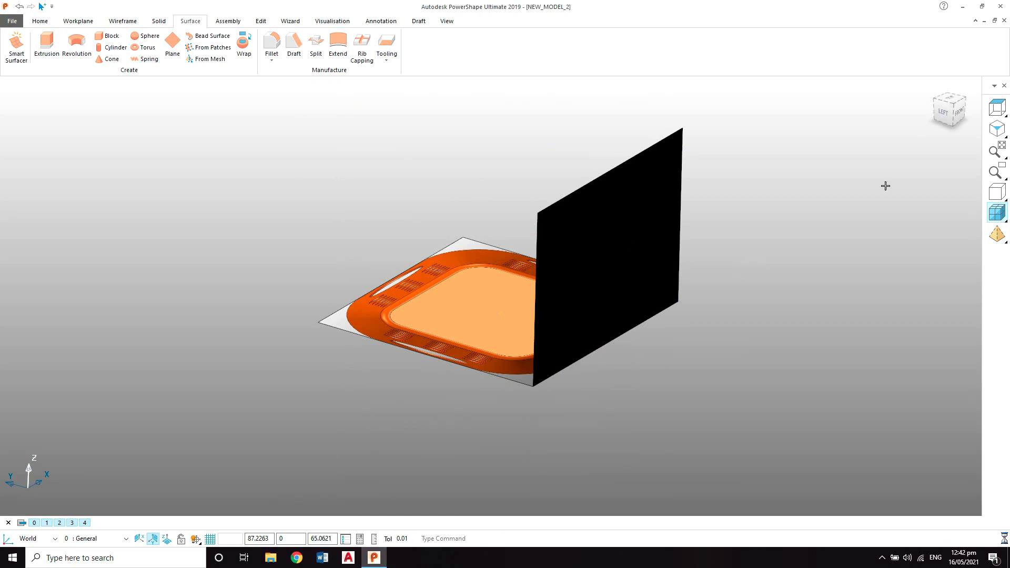
Set the vertical surface's extrusion length to the basket's height of about 148.88
click(958, 112)
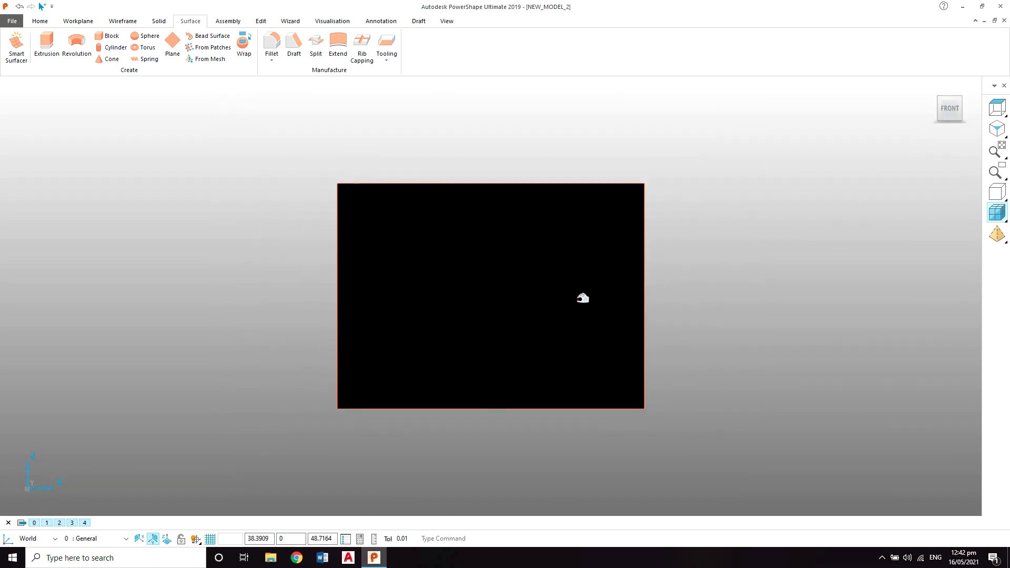
click(580, 256)
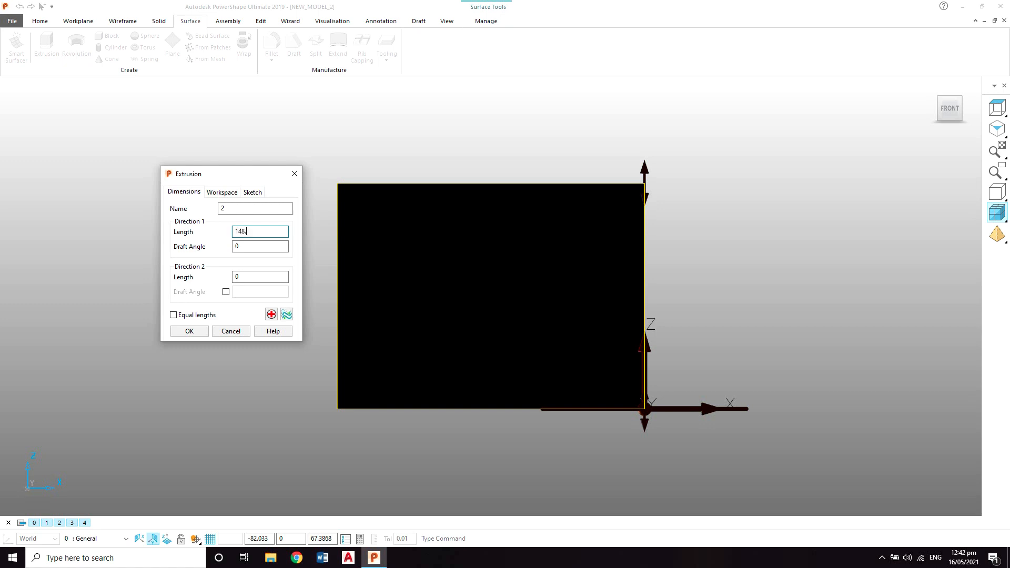
click(189, 331)
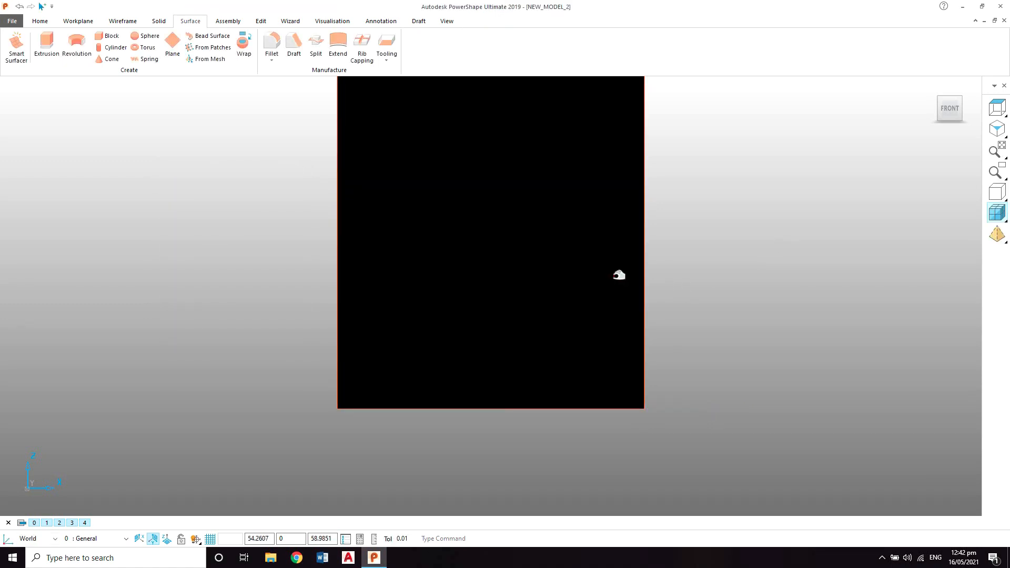
Create a new label on the vertical surface using the "front view" image file
scroll(619, 275, down, 3)
shift+middle_drag(601, 266, 690, 280)
scroll(642, 273, up, 1)
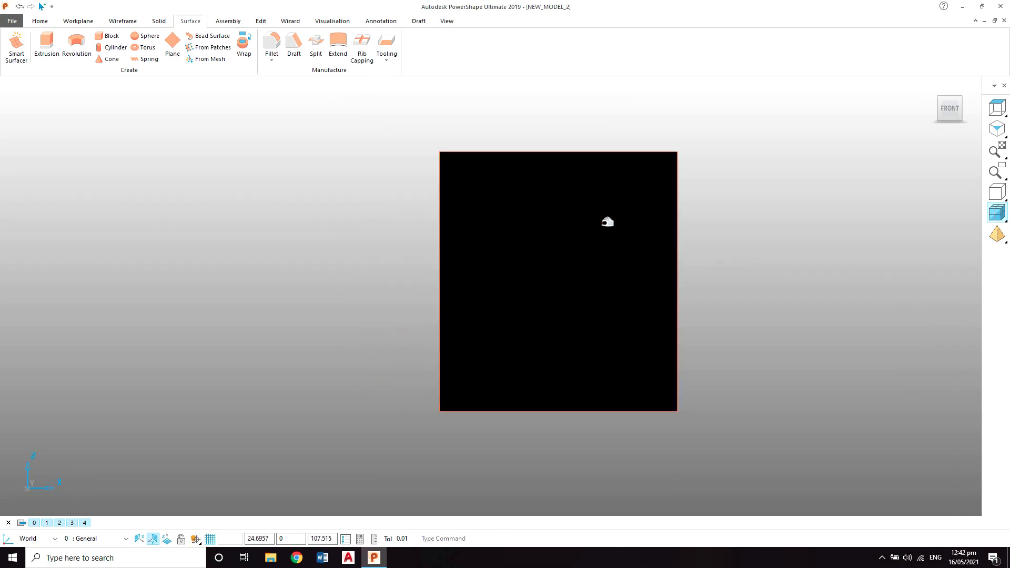
click(604, 221)
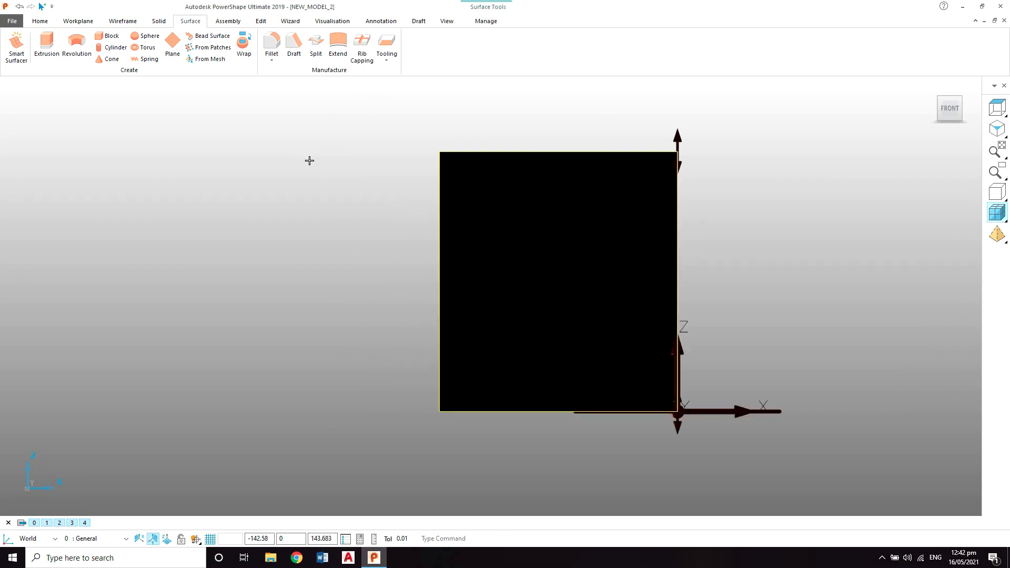
click(391, 23)
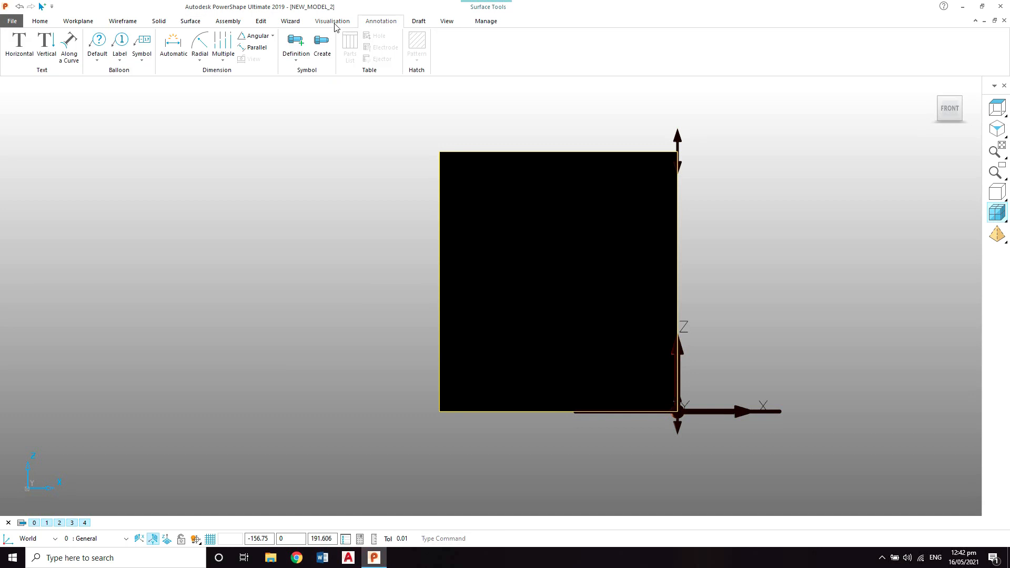
click(332, 21)
click(425, 58)
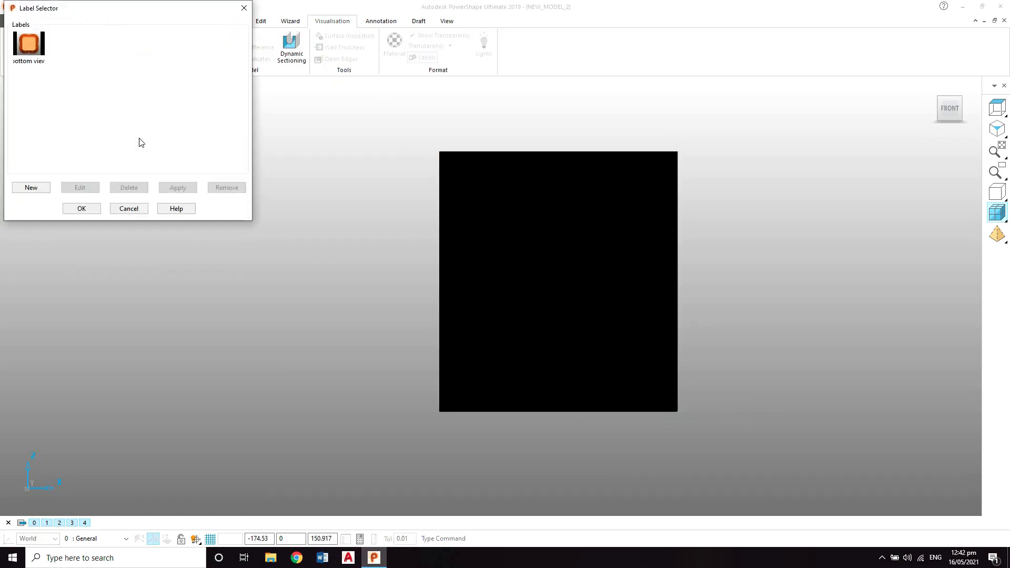
click(32, 187)
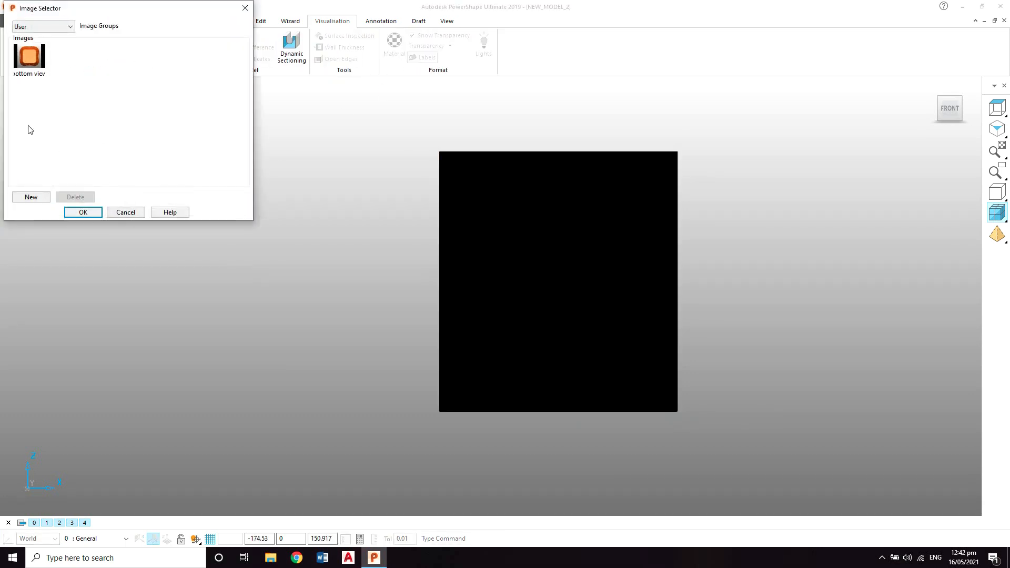
click(37, 199)
double_click(139, 68)
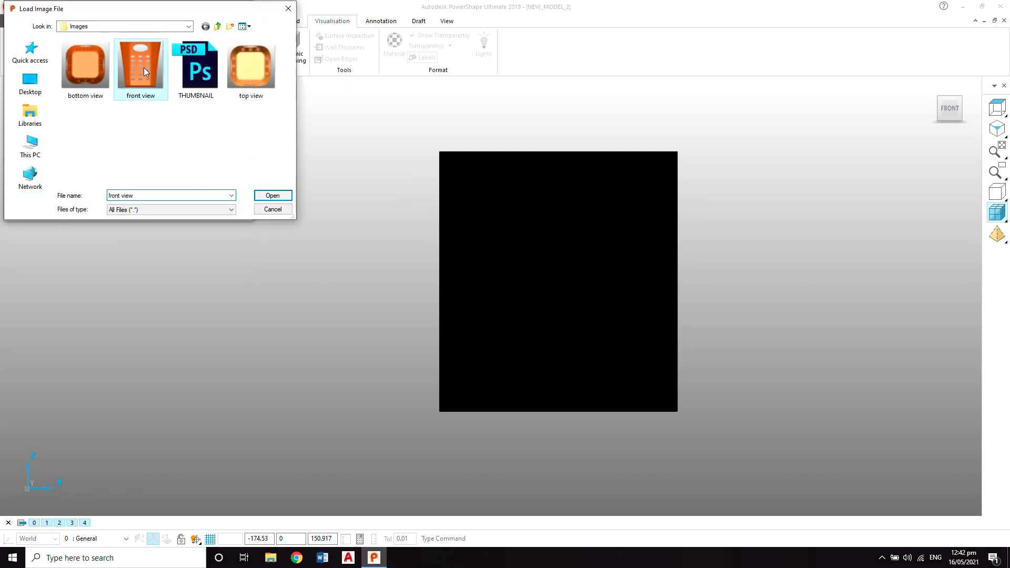
click(87, 211)
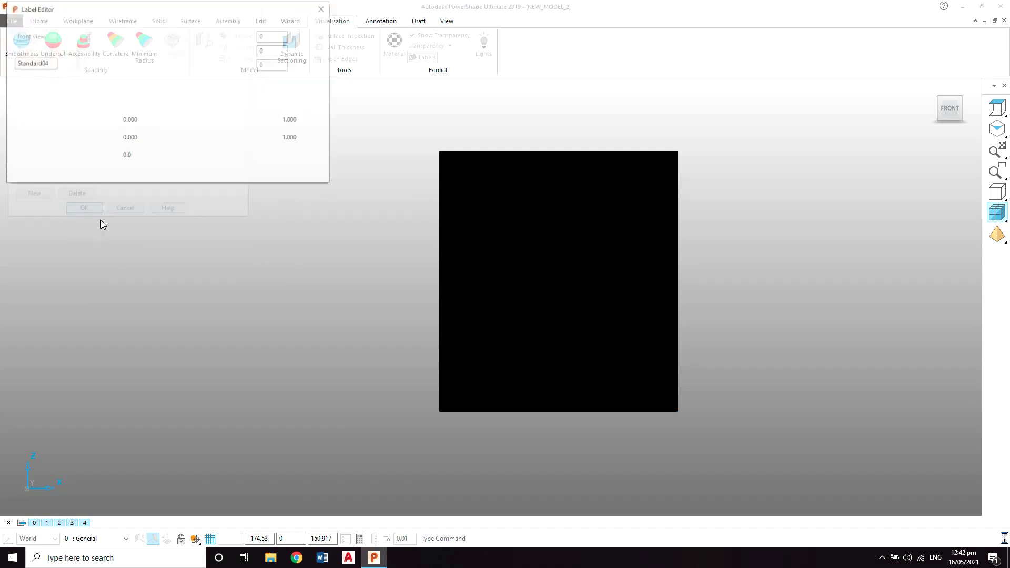
scroll(534, 249, down, 2)
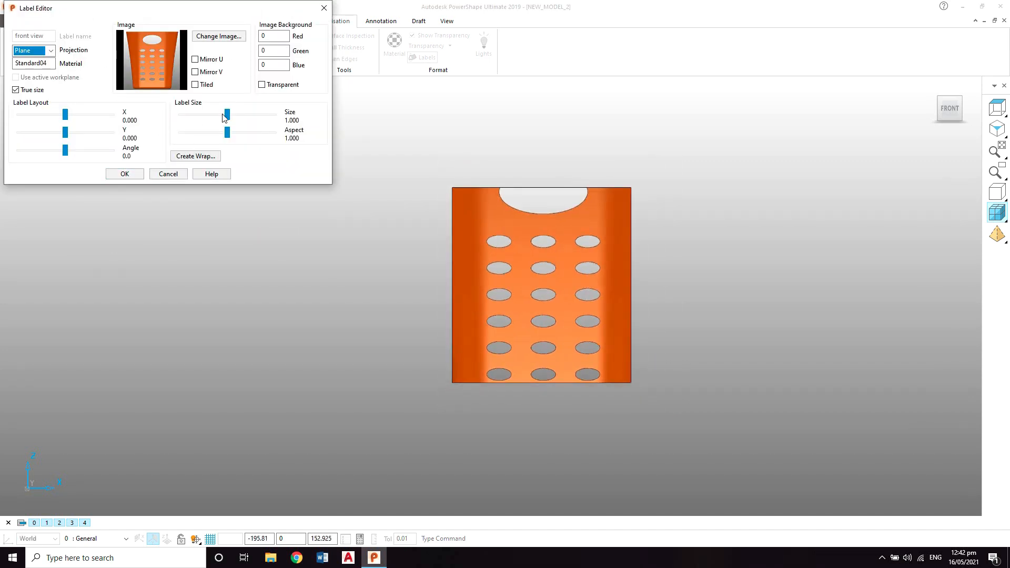
Scale the front view label down to a size of 0.738 and set its X offset to -0.007
drag(224, 116, 222, 117)
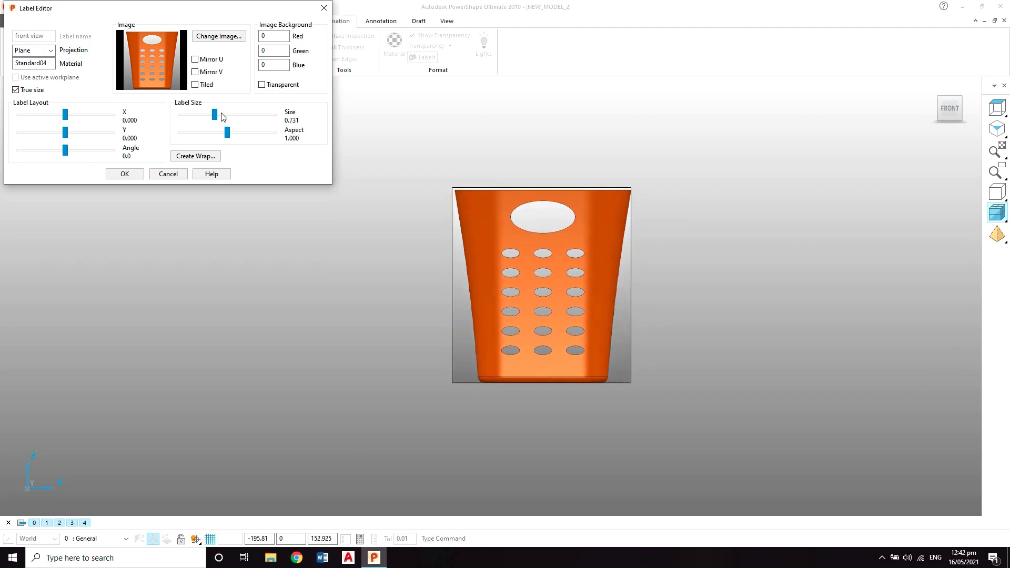
scroll(534, 229, up, 4)
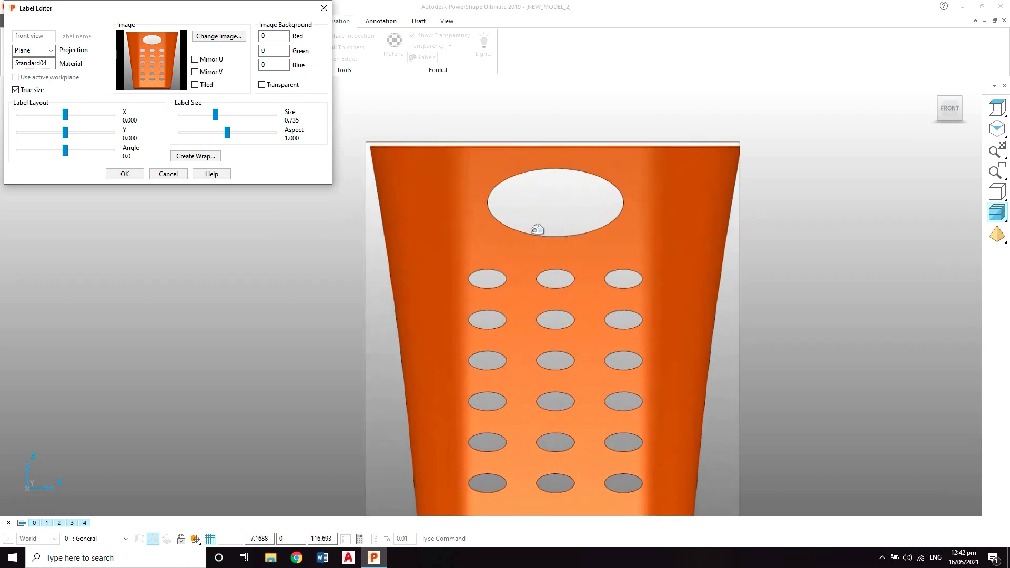
click(51, 115)
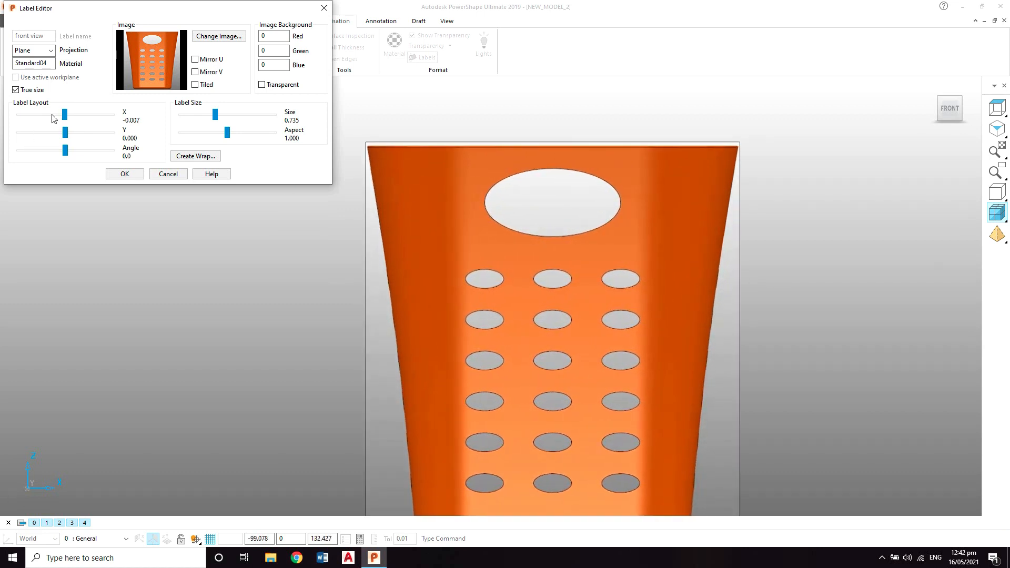
click(235, 115)
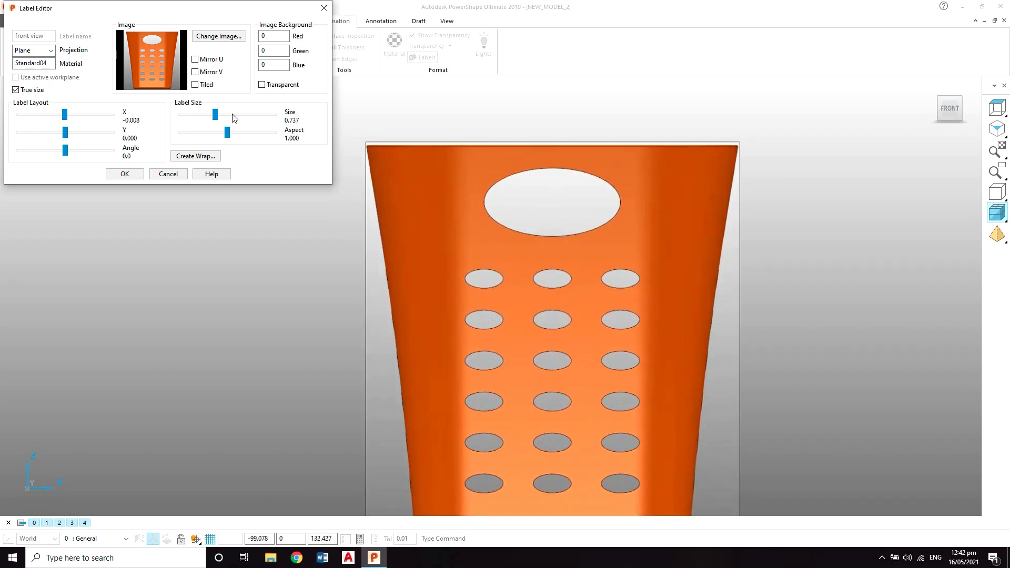
click(78, 115)
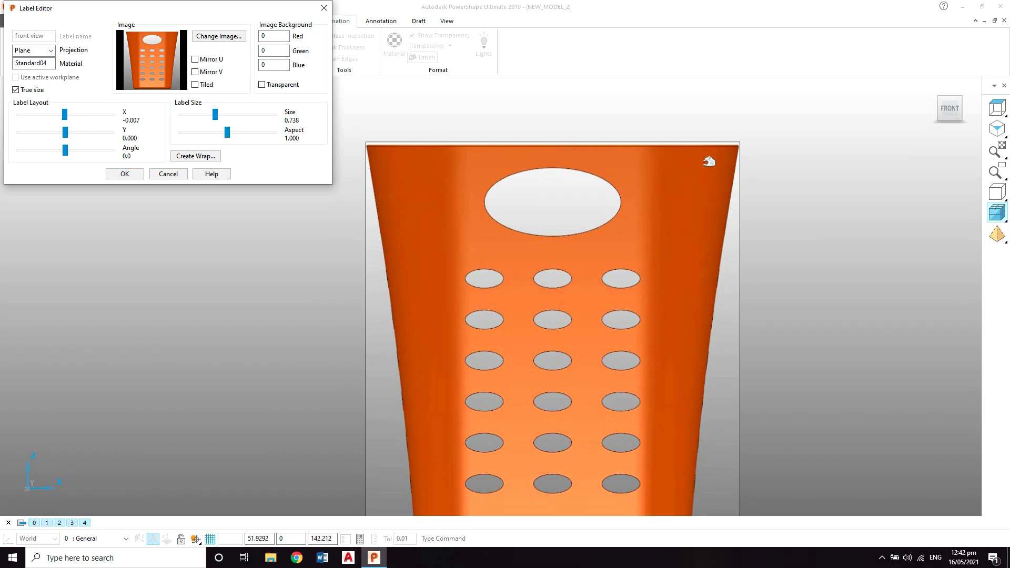
Shift the front view label up to a Y offset of 0.006 and accept the label on the vertical surface
click(75, 132)
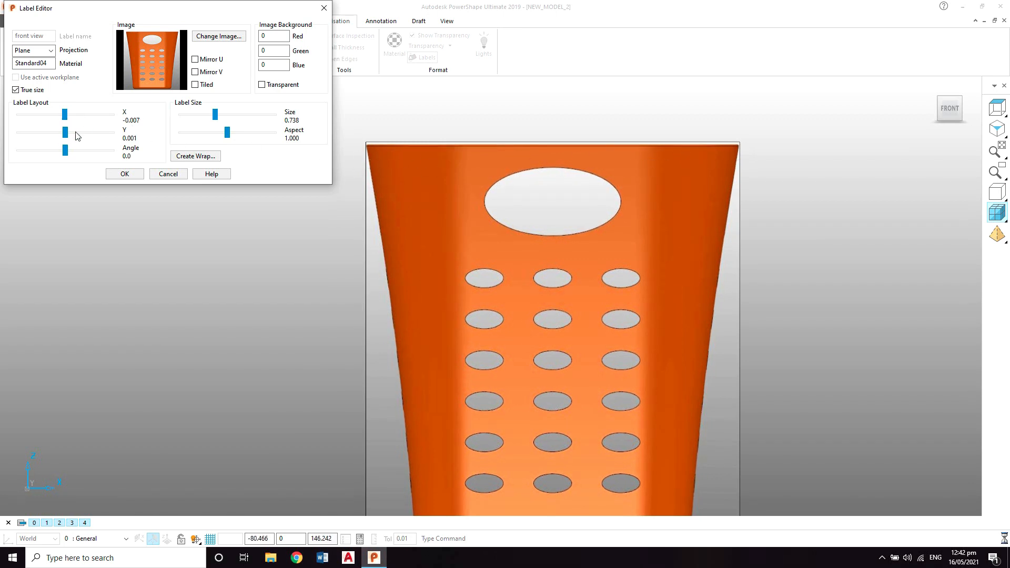
click(76, 132)
click(75, 132)
click(76, 132)
click(75, 132)
click(76, 132)
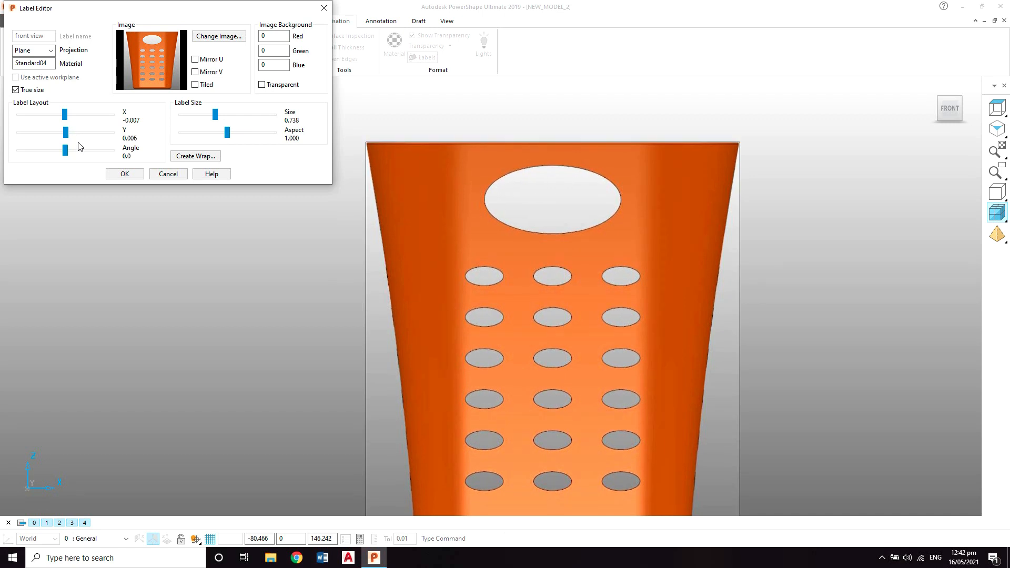
click(111, 177)
click(88, 208)
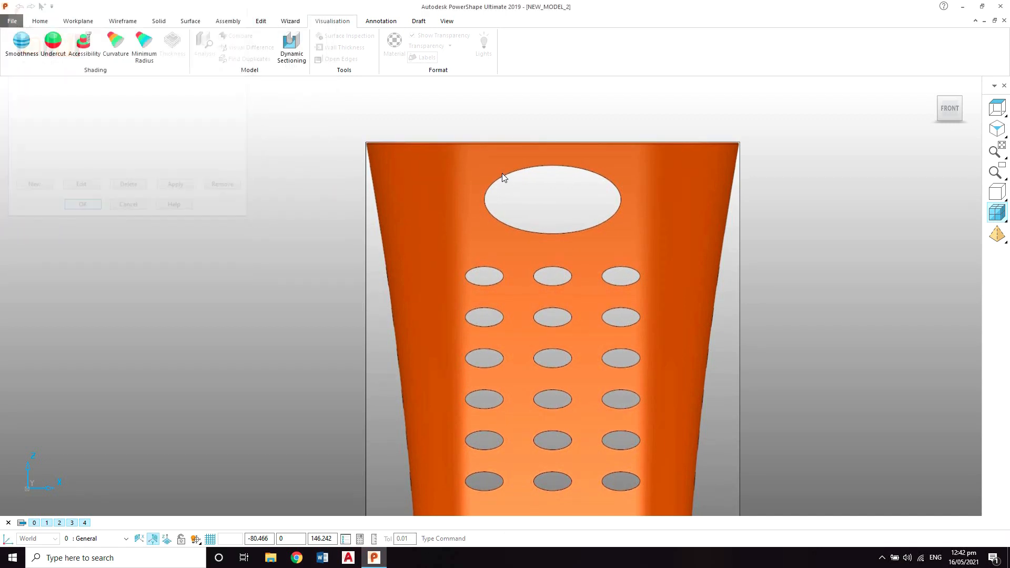
Remove the vertical front view surface from the workspace
scroll(751, 241, down, 3)
scroll(687, 255, up, 1)
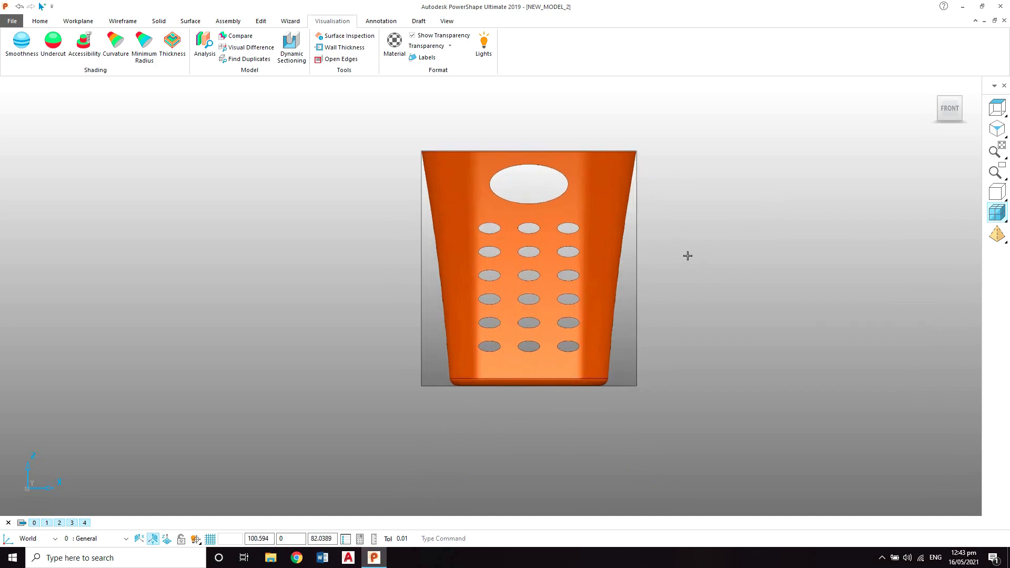
click(997, 129)
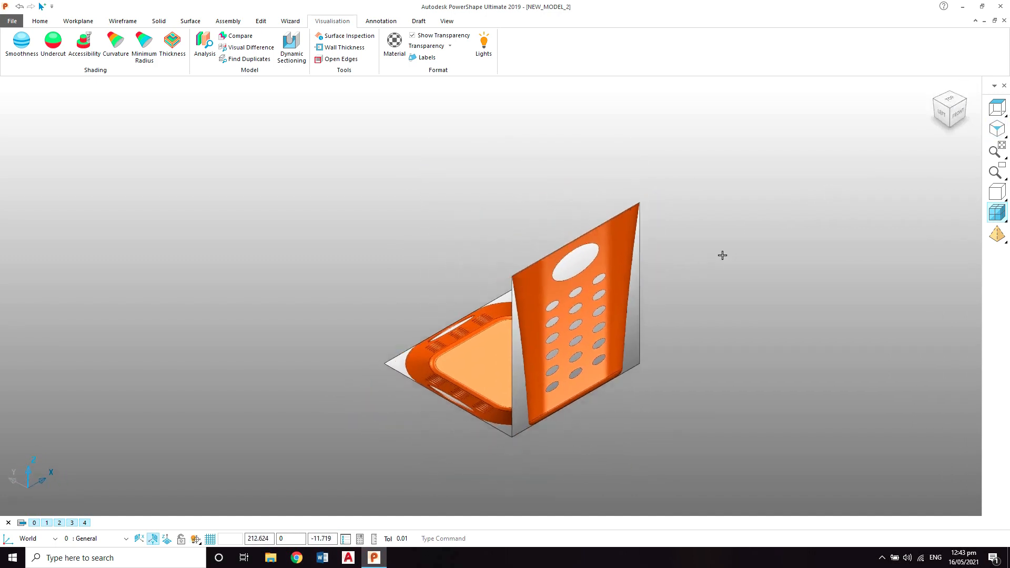
middle_drag(696, 255, 783, 207)
drag(650, 302, 650, 302)
key(Delete)
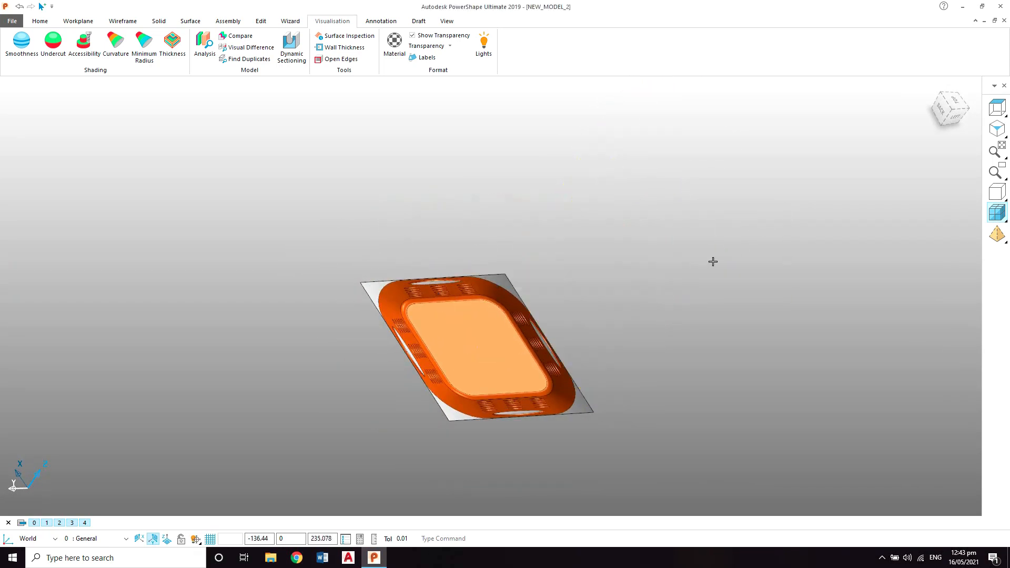
Create a workplane at the centre of the bottom view reference plane, at coordinates 0, 0, 0
click(956, 99)
click(970, 90)
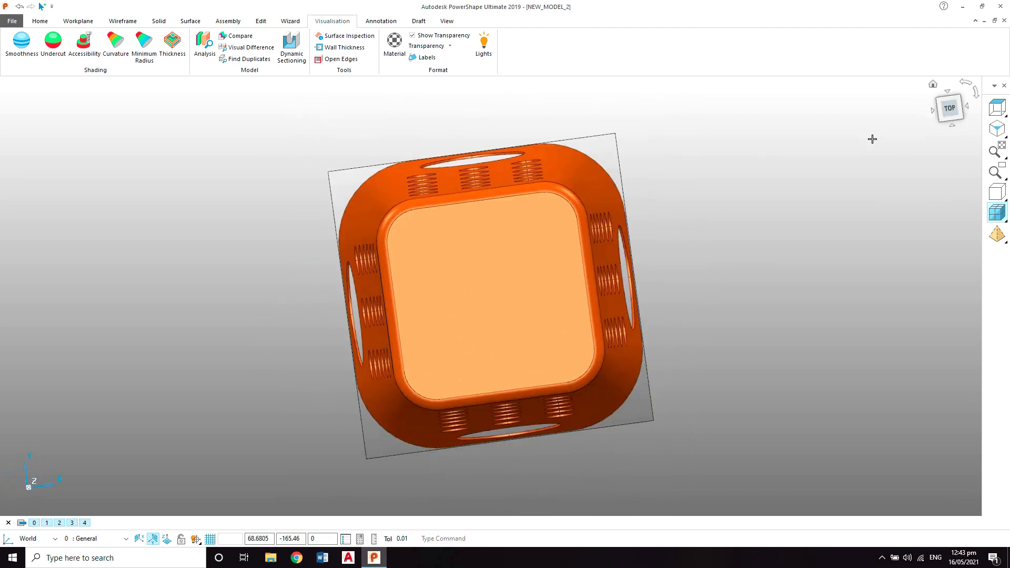
scroll(549, 274, down, 2)
scroll(528, 253, up, 1)
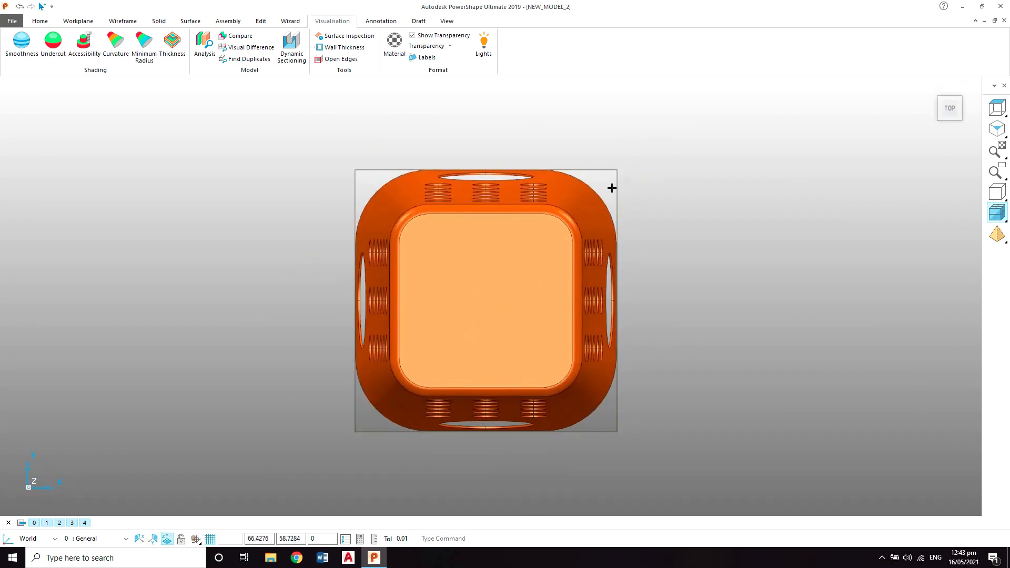
click(79, 21)
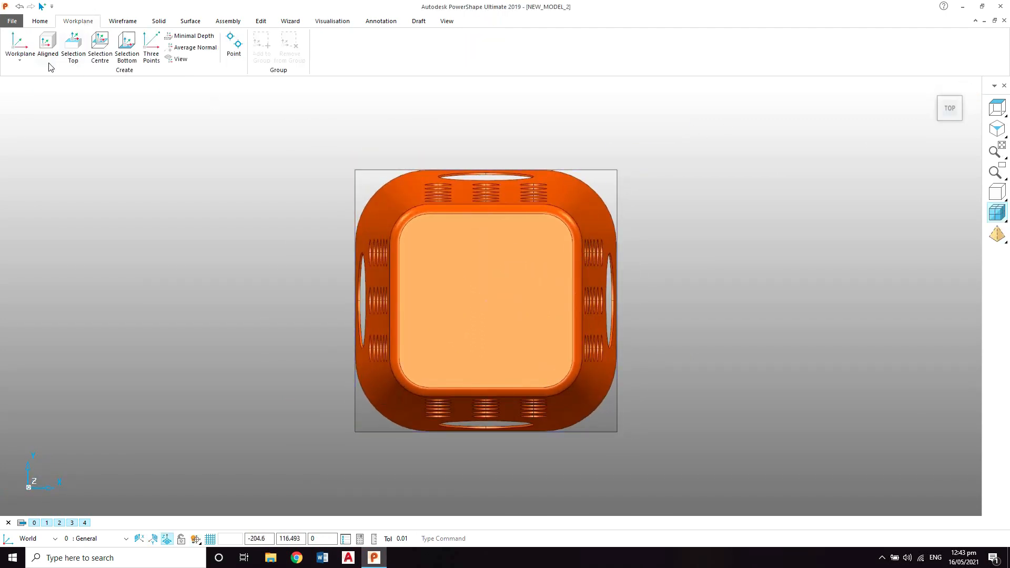
click(485, 300)
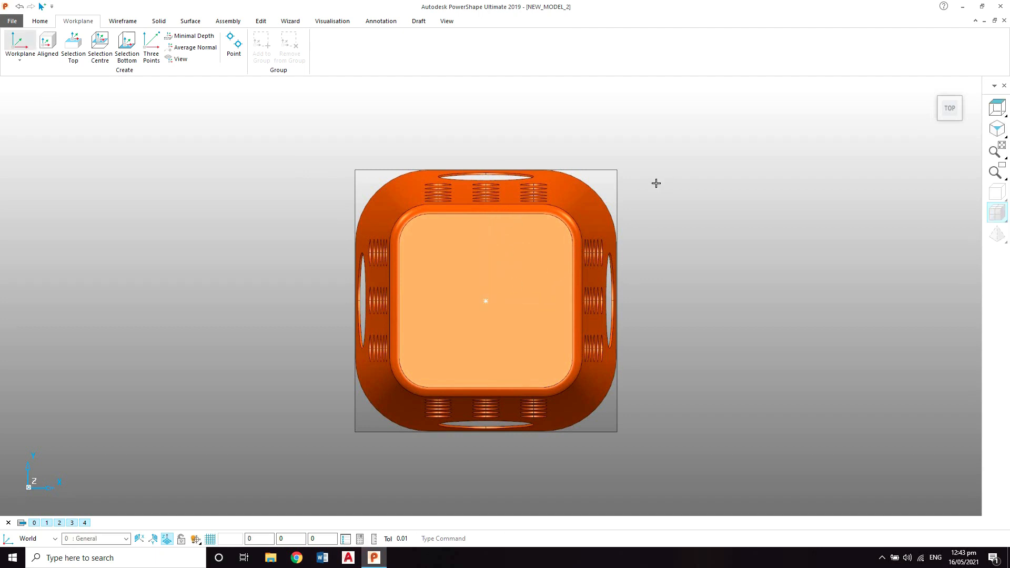
right_click(710, 172)
click(710, 172)
click(996, 128)
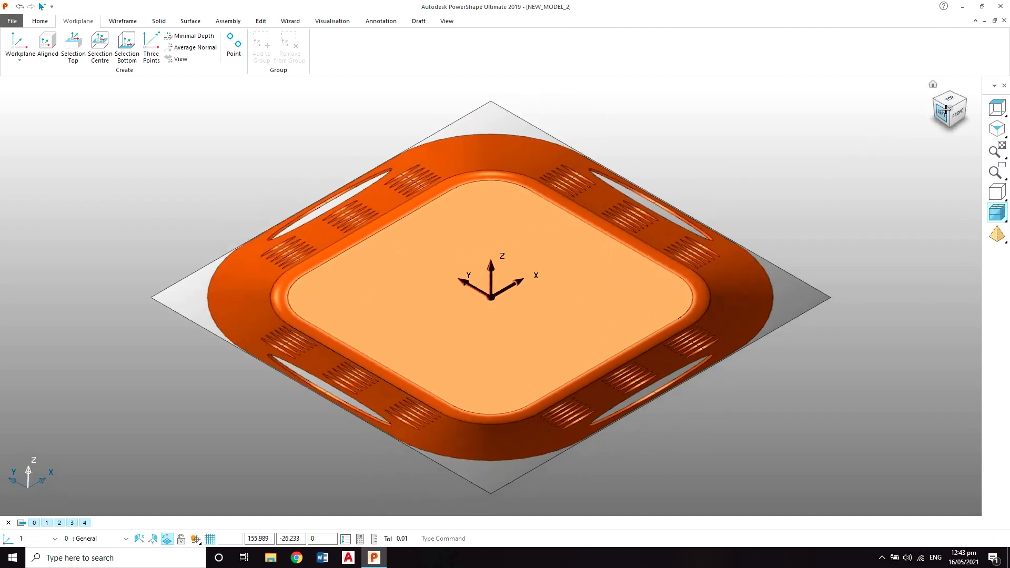
Measure the distance between the upper and lower straight edges of the basket's flat base with an automatic dimension, without placing it
click(949, 104)
scroll(554, 230, down, 4)
scroll(505, 213, up, 2)
shift+middle_drag(505, 210, 526, 232)
scroll(509, 240, down, 2)
scroll(529, 234, down, 2)
scroll(529, 234, up, 3)
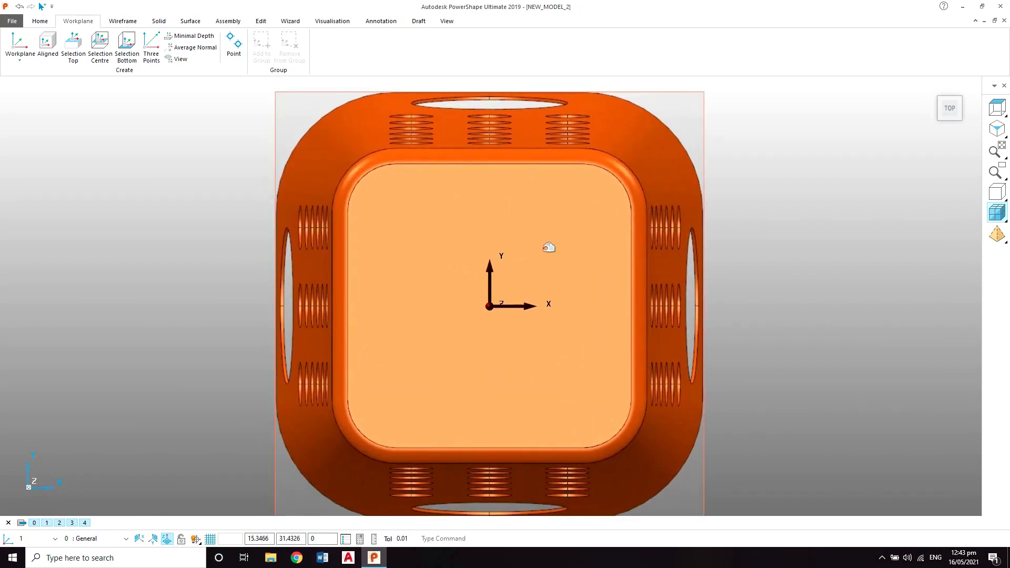
click(368, 22)
click(174, 45)
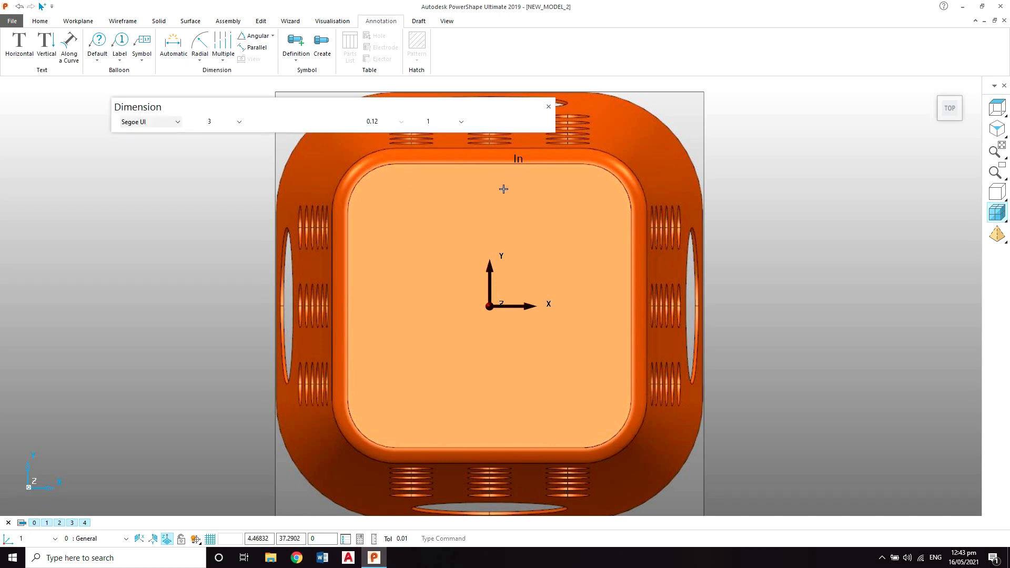
scroll(504, 186, up, 3)
scroll(522, 281, up, 3)
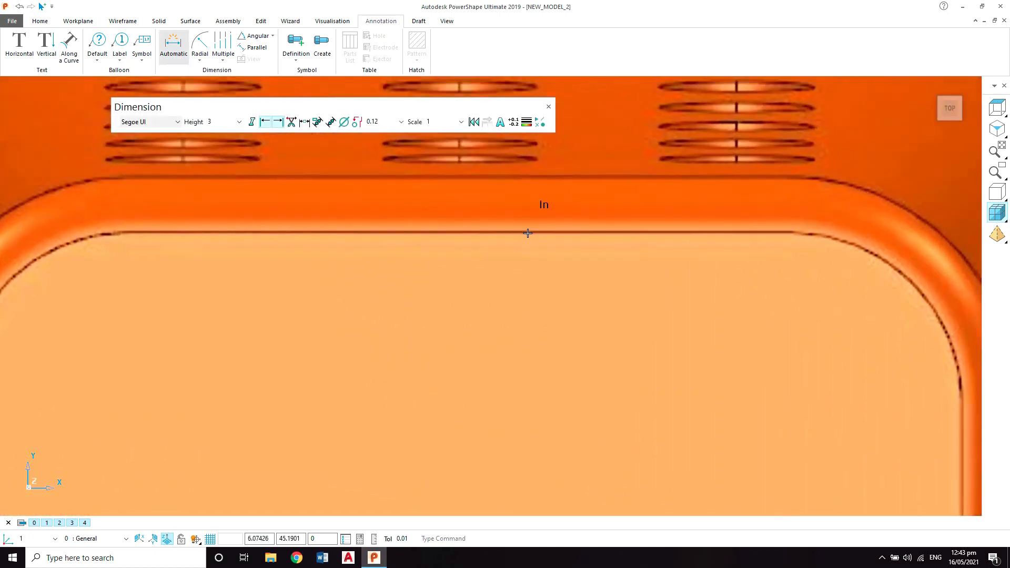
click(526, 232)
scroll(558, 310, down, 6)
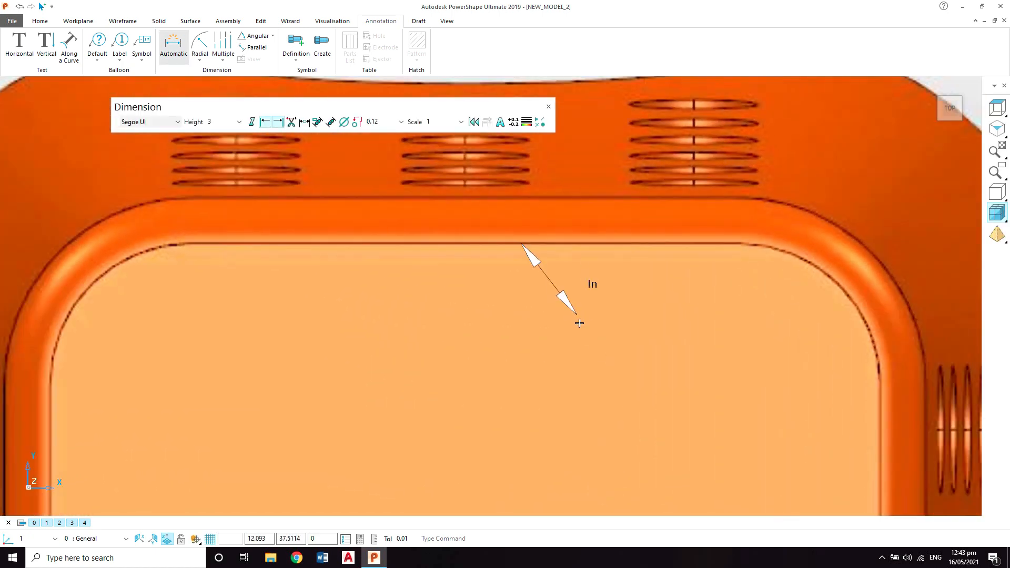
scroll(558, 309, up, 6)
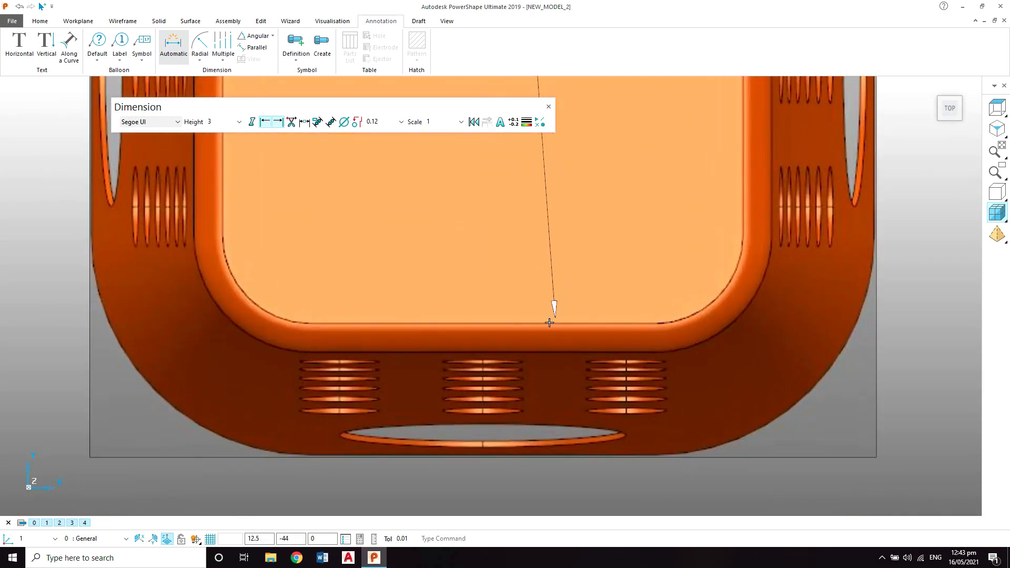
click(526, 309)
scroll(678, 287, down, 6)
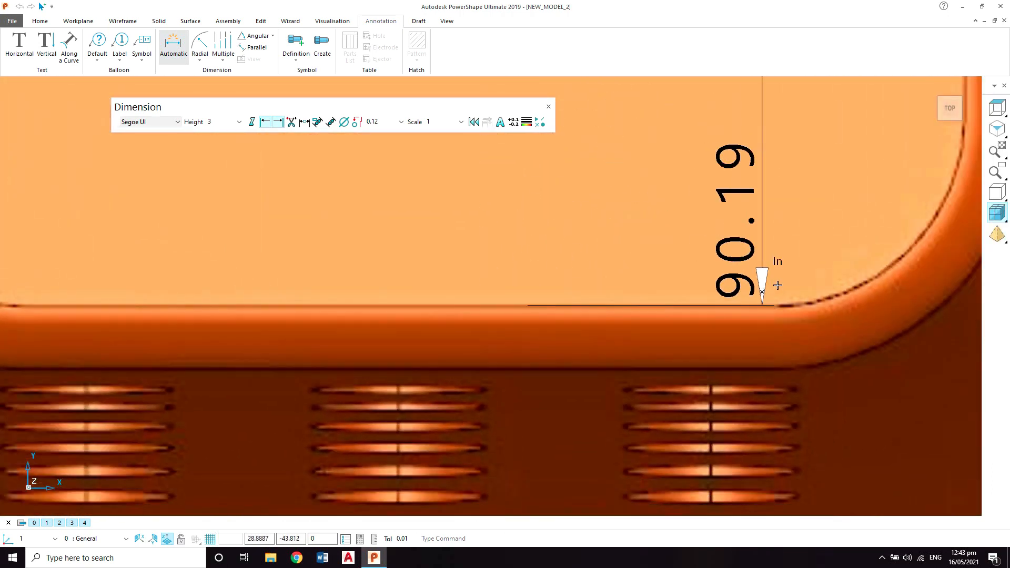
scroll(792, 278, down, 5)
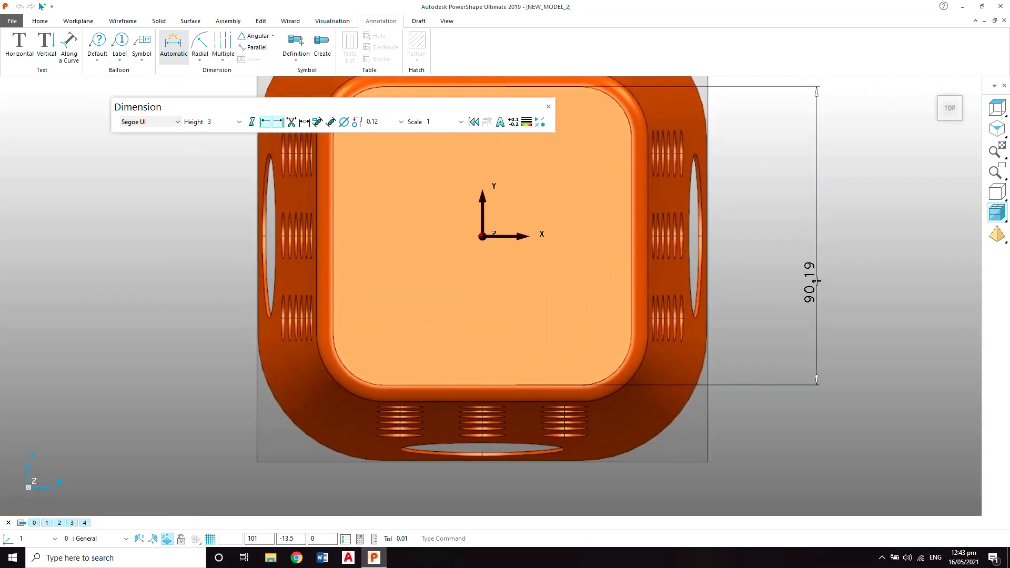
scroll(810, 284, down, 2)
scroll(785, 298, up, 2)
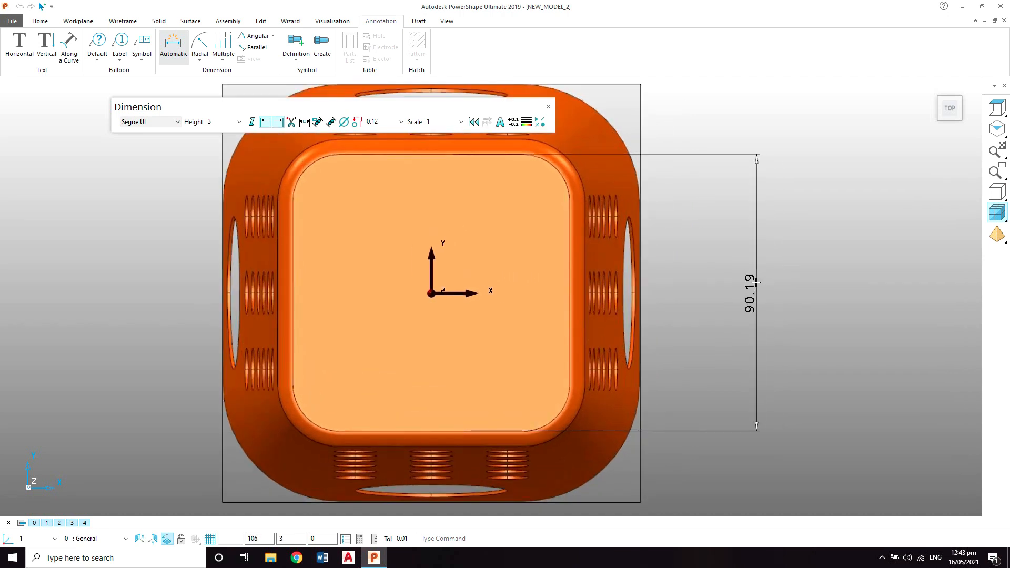
click(549, 106)
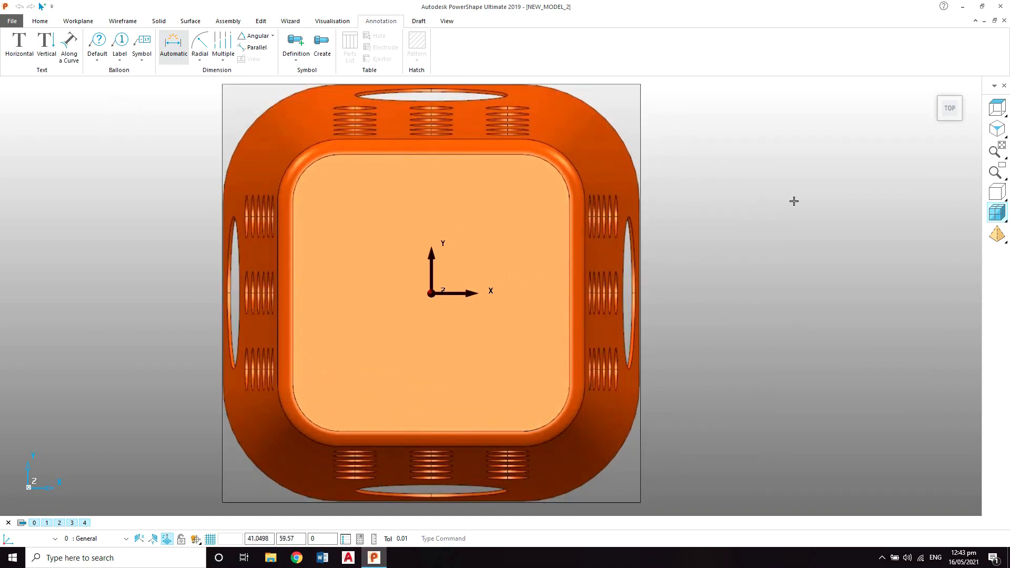
Draw a 90.2 by 90.2 rectangle starting at the workplane origin in the top view
scroll(794, 201, down, 1)
click(997, 130)
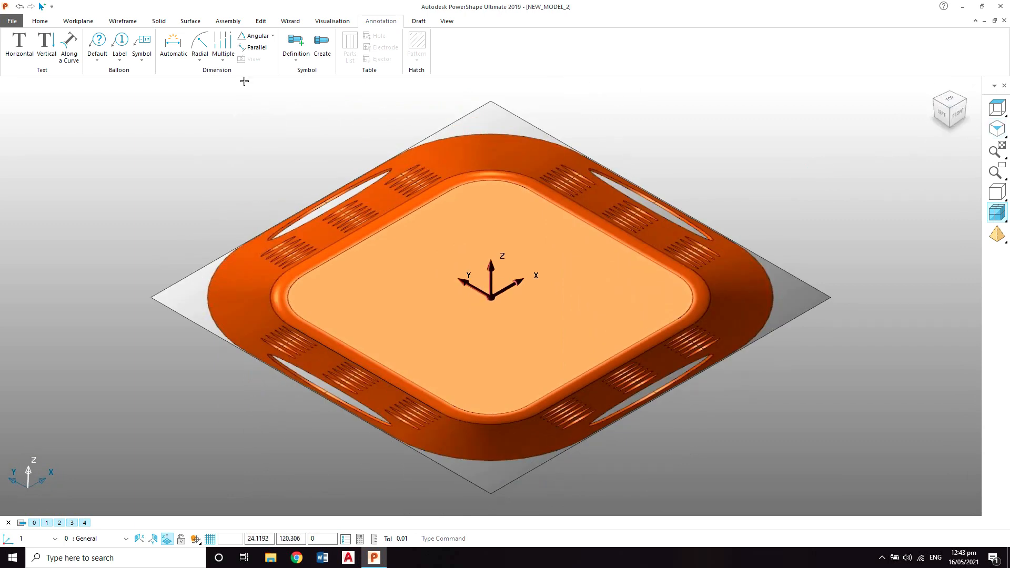
click(950, 99)
click(131, 23)
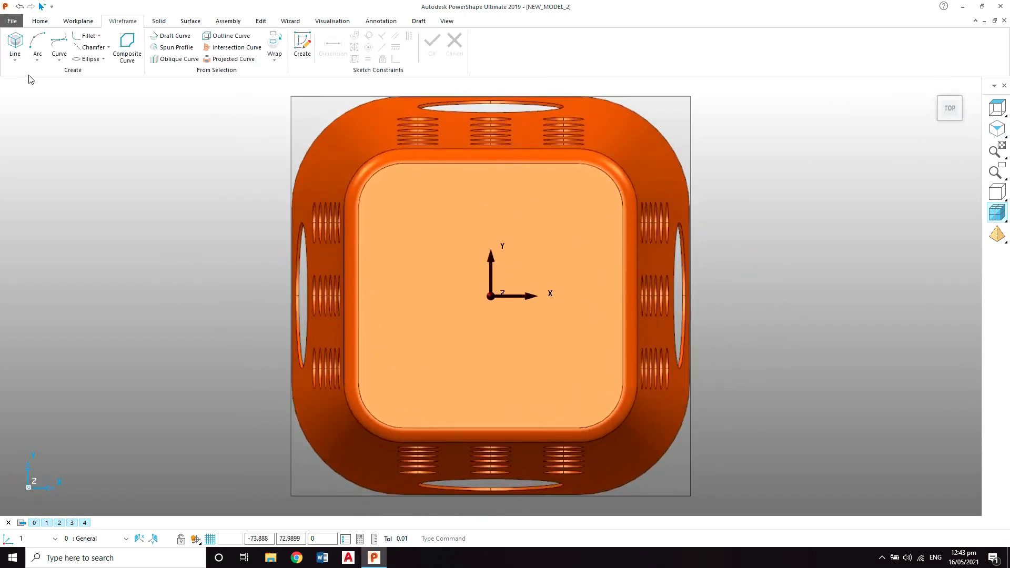
click(15, 57)
click(23, 123)
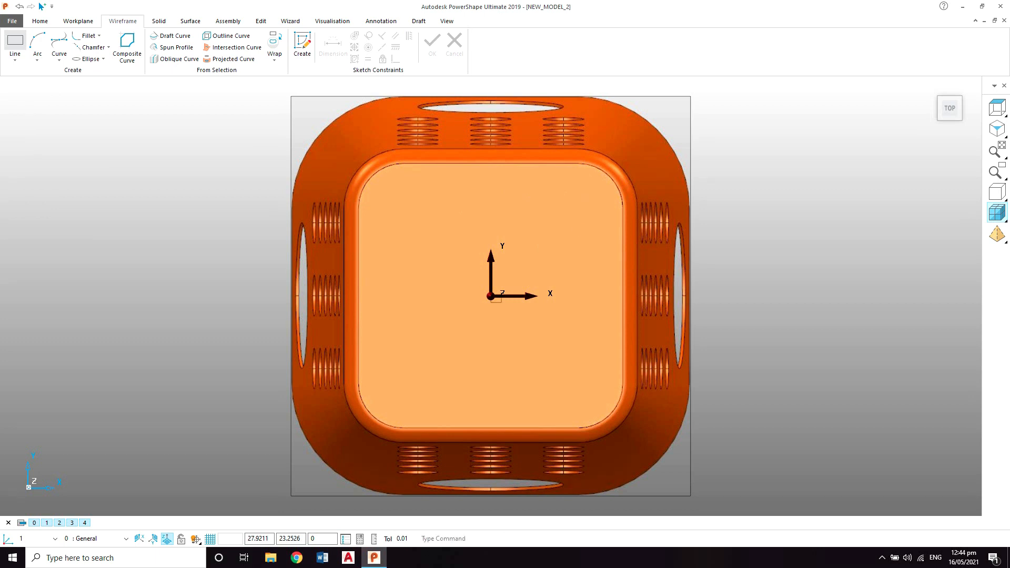
click(490, 296)
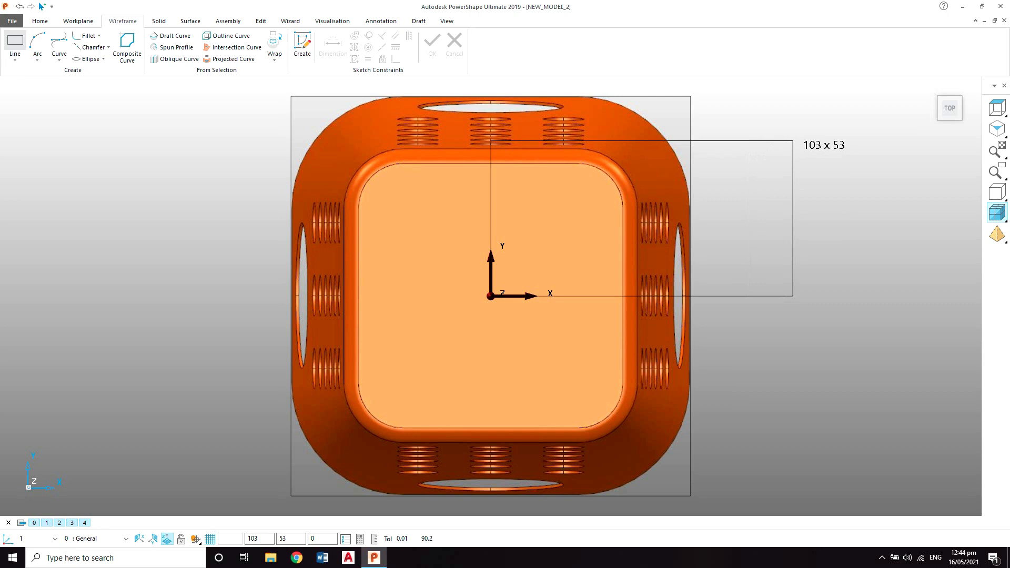
key(Return)
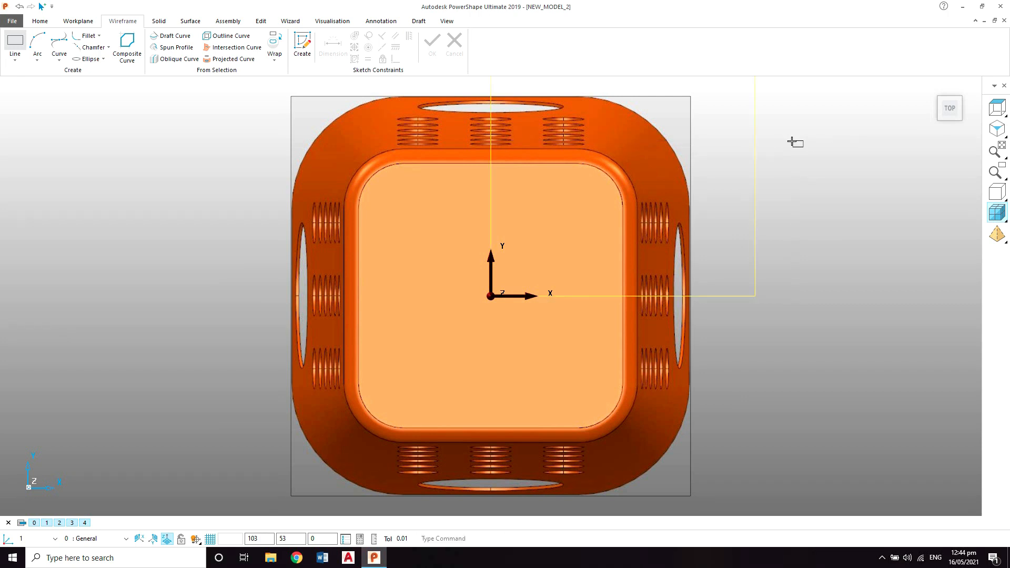
Move the square from its centre to the workplane origin, and check its fit around the flat base
scroll(795, 160, down, 2)
click(261, 21)
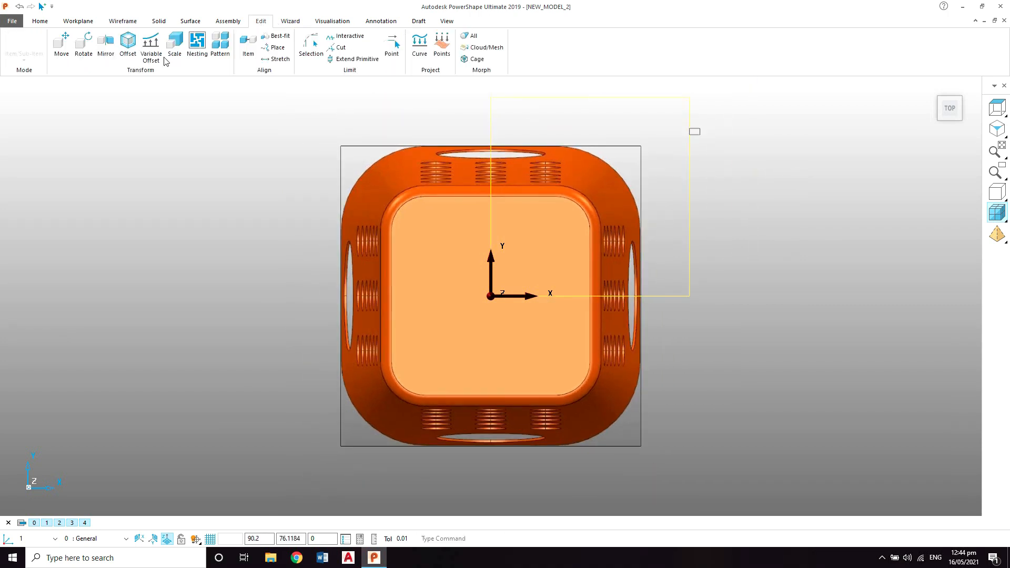
click(62, 48)
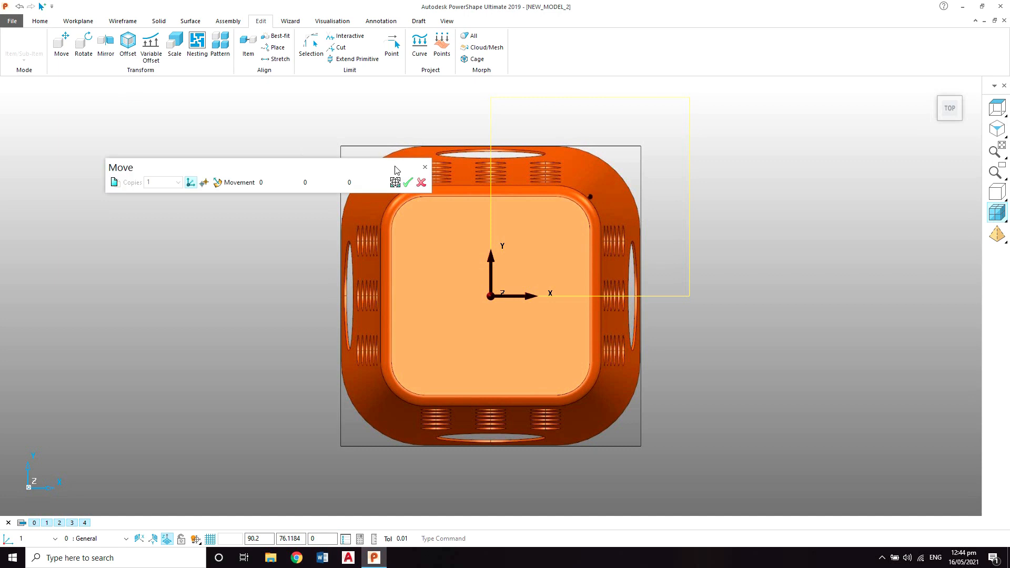
click(491, 296)
click(416, 184)
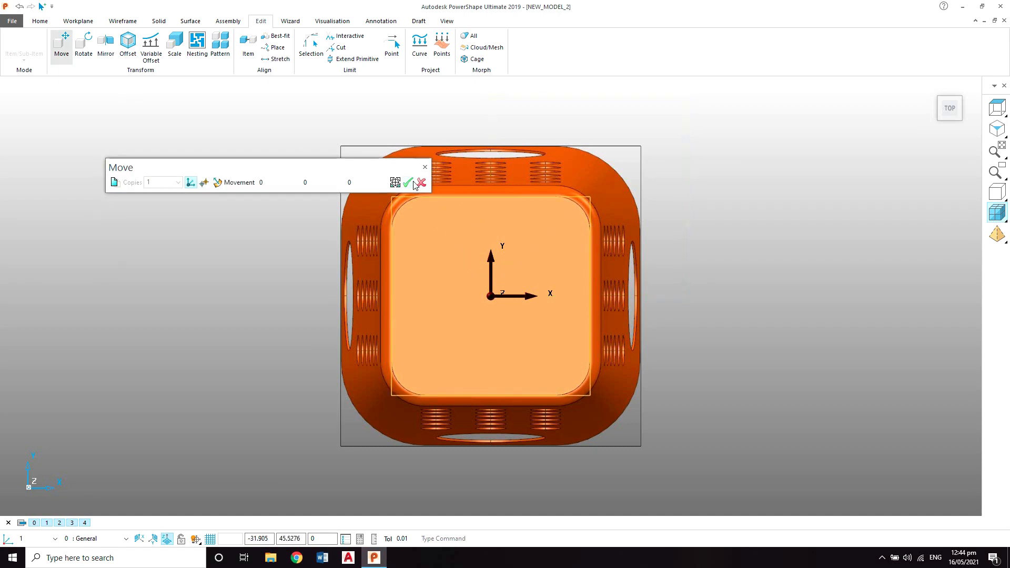
key(Escape)
scroll(487, 197, up, 4)
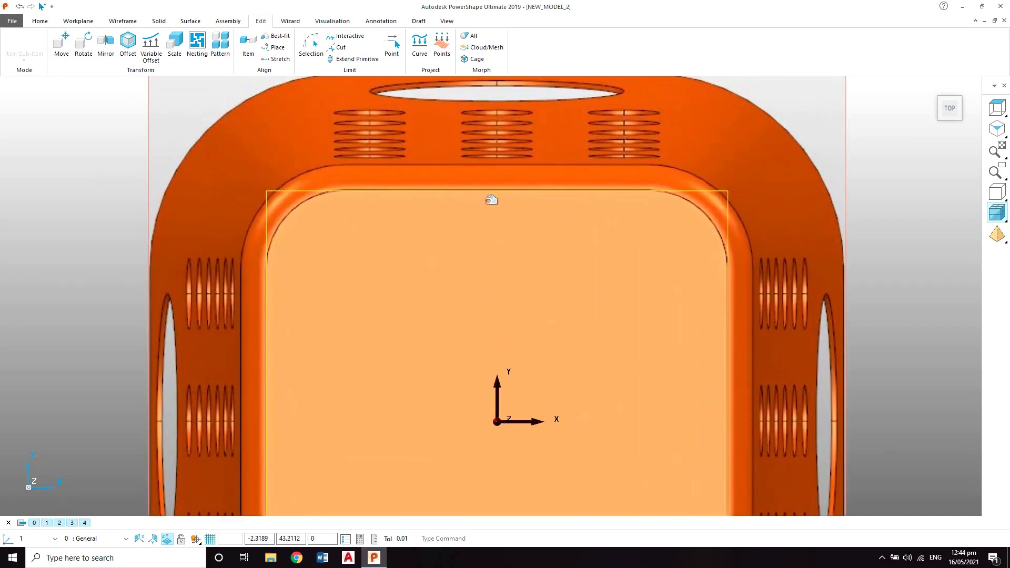
scroll(528, 214, down, 3)
shift+middle_drag(531, 288, 597, 144)
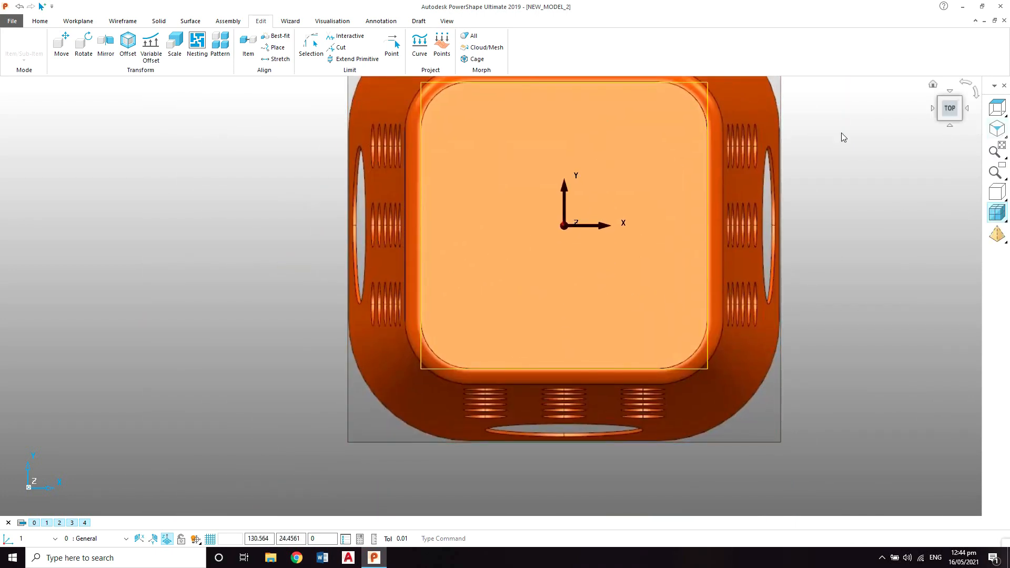
Round the upper-right corner of the square with a fillet arc of about 15.19 radius that follows the base's curved edge
scroll(646, 191, down, 1)
shift+middle_drag(671, 96, 663, 230)
scroll(667, 273, up, 5)
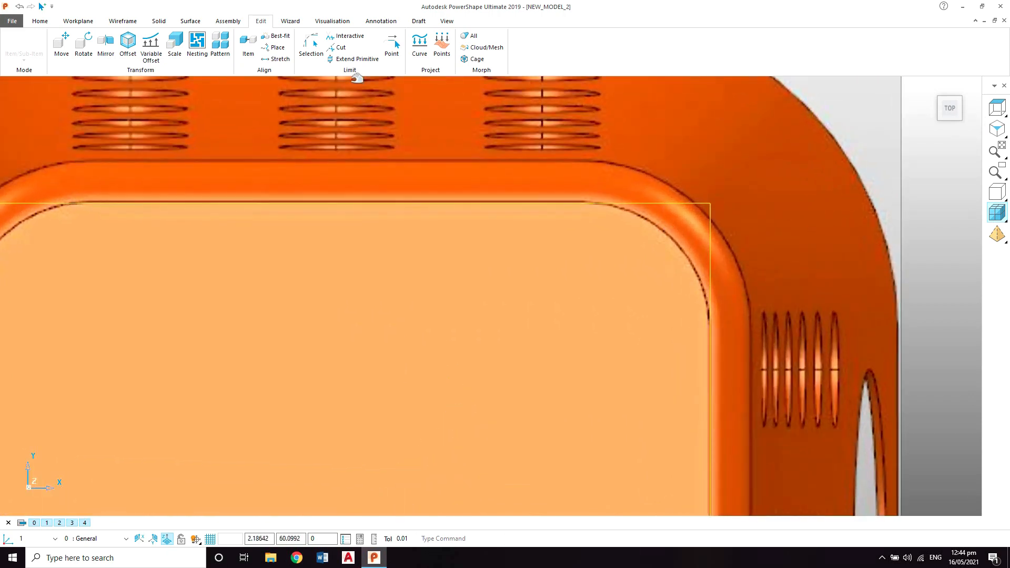
click(123, 21)
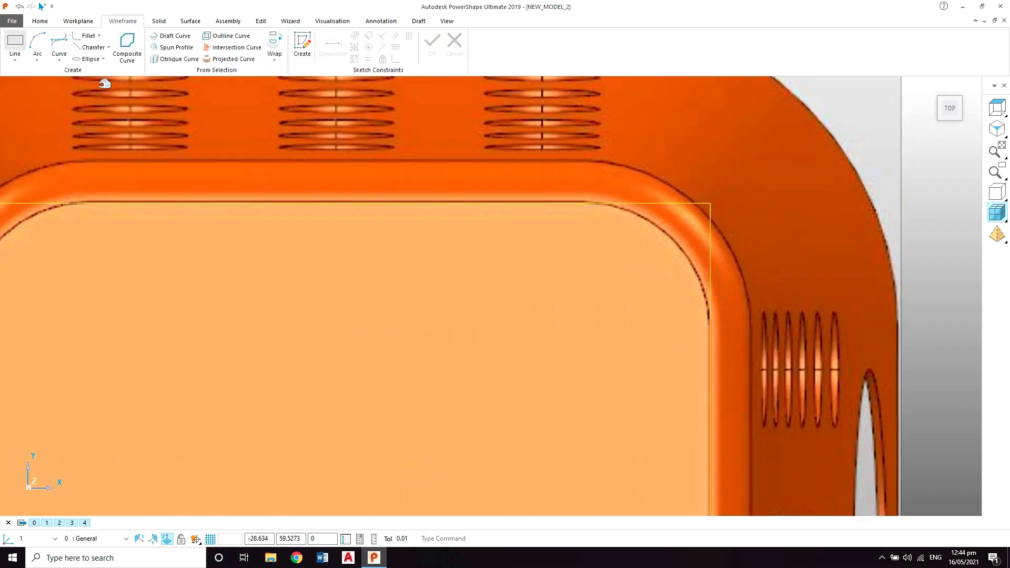
click(44, 49)
scroll(637, 222, up, 3)
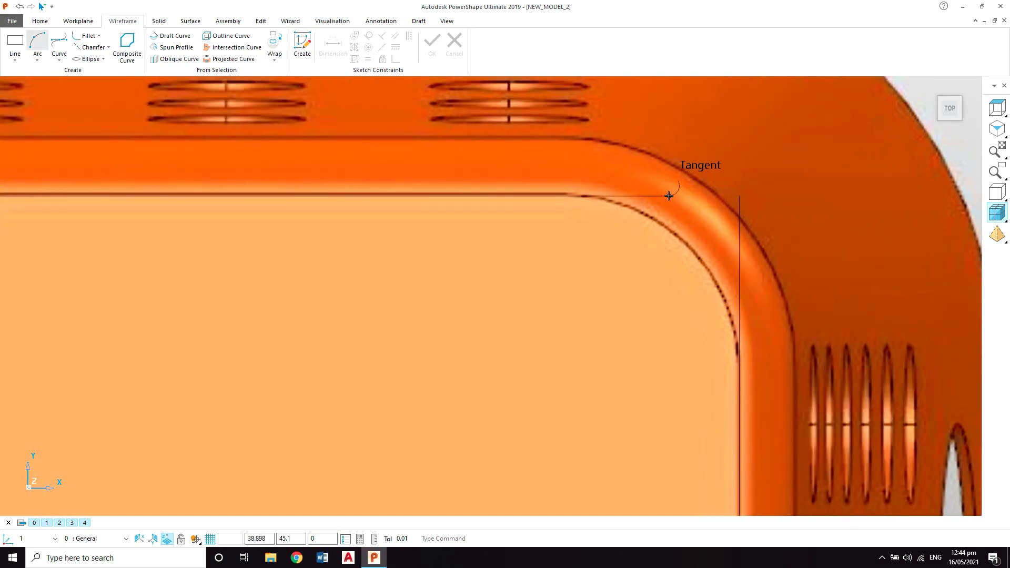
click(668, 196)
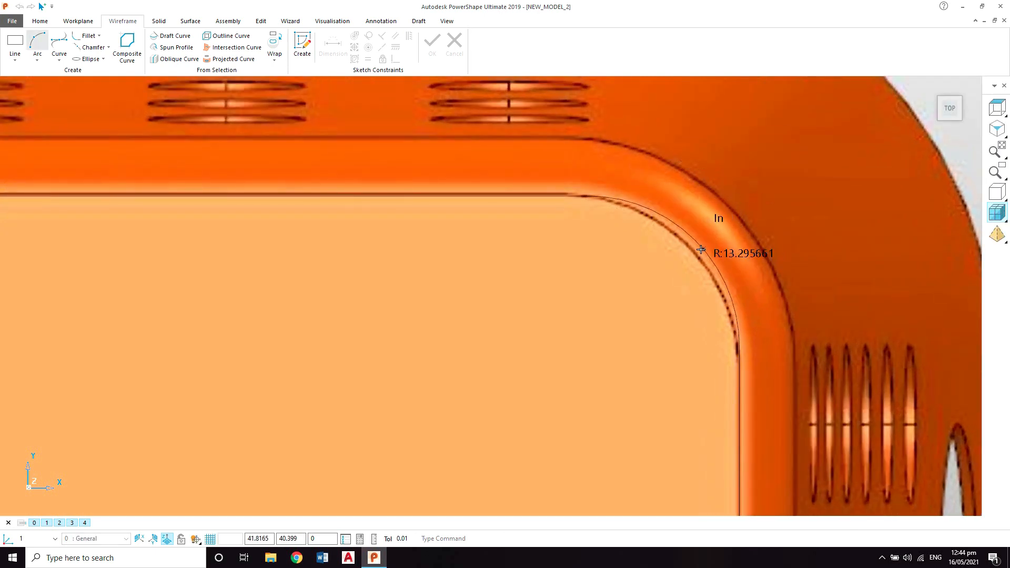
click(692, 252)
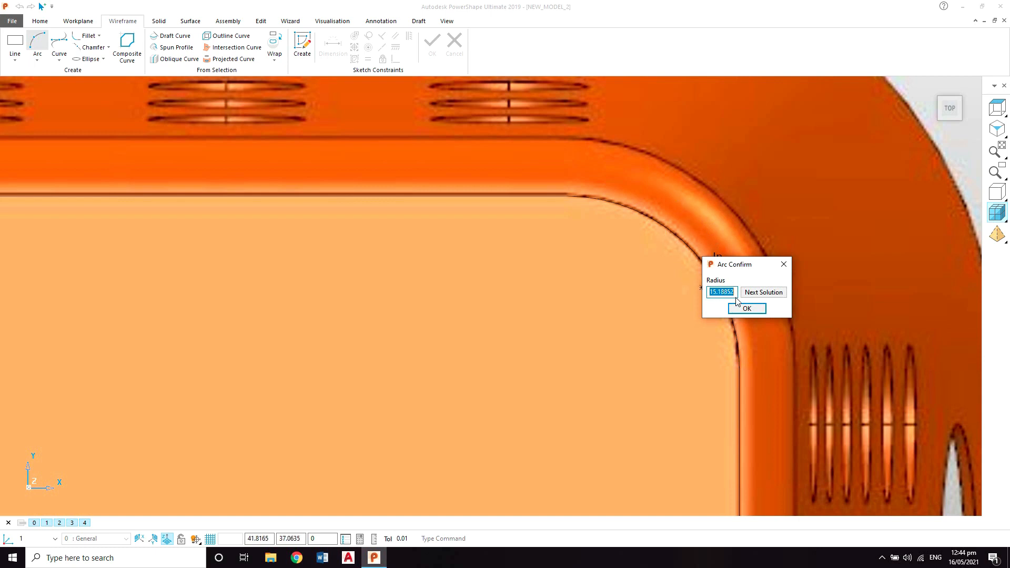
key(Return)
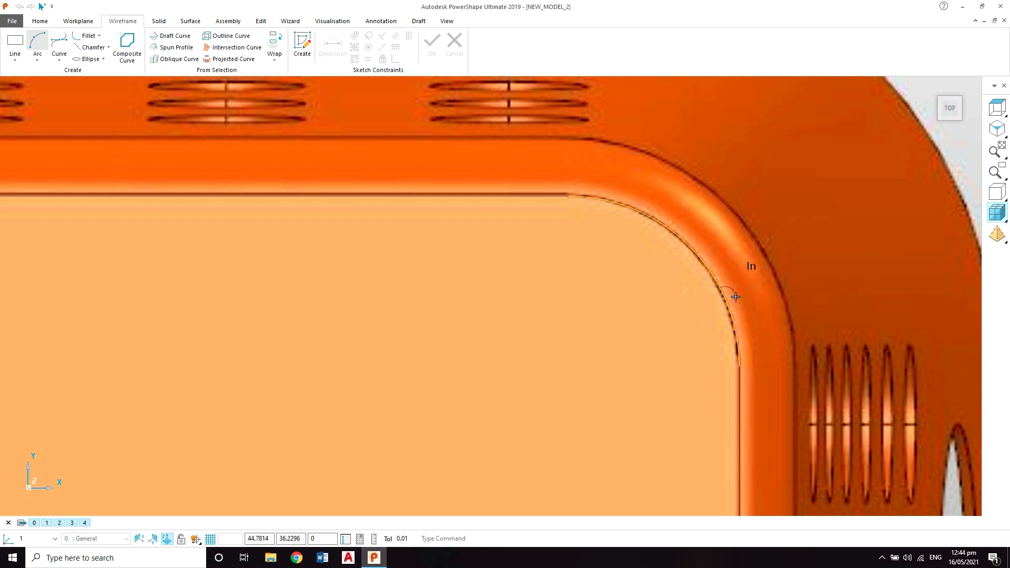
Fillet the upper-left corner of the square outline with a radius of 15
scroll(633, 287, down, 5)
shift+middle_drag(347, 284, 558, 276)
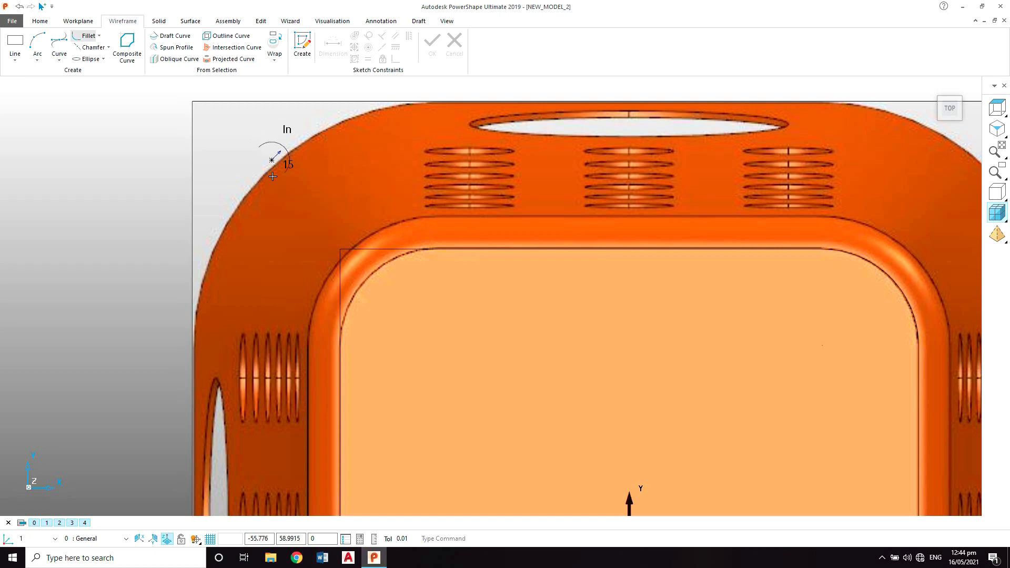
scroll(272, 176, up, 2)
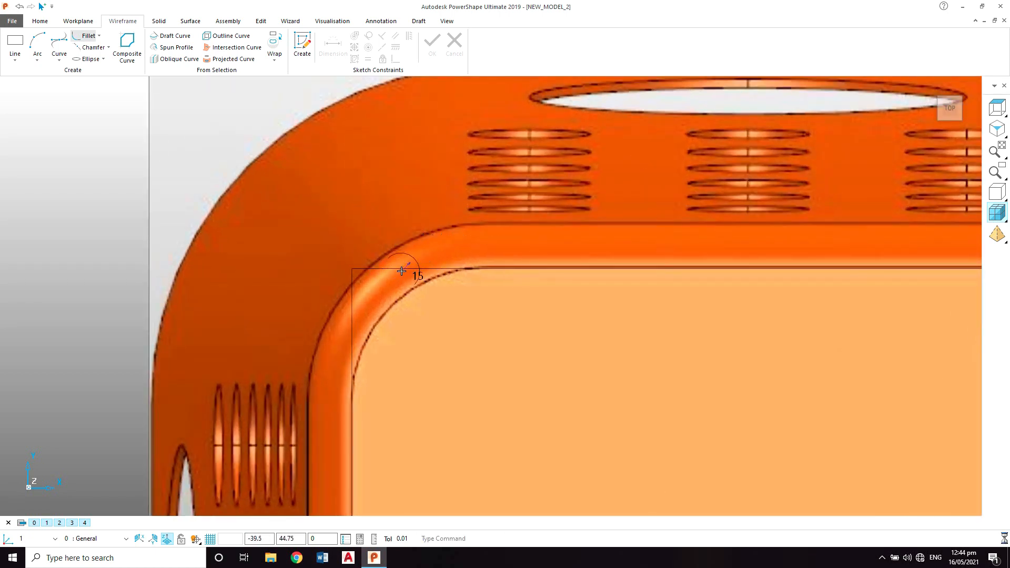
click(368, 298)
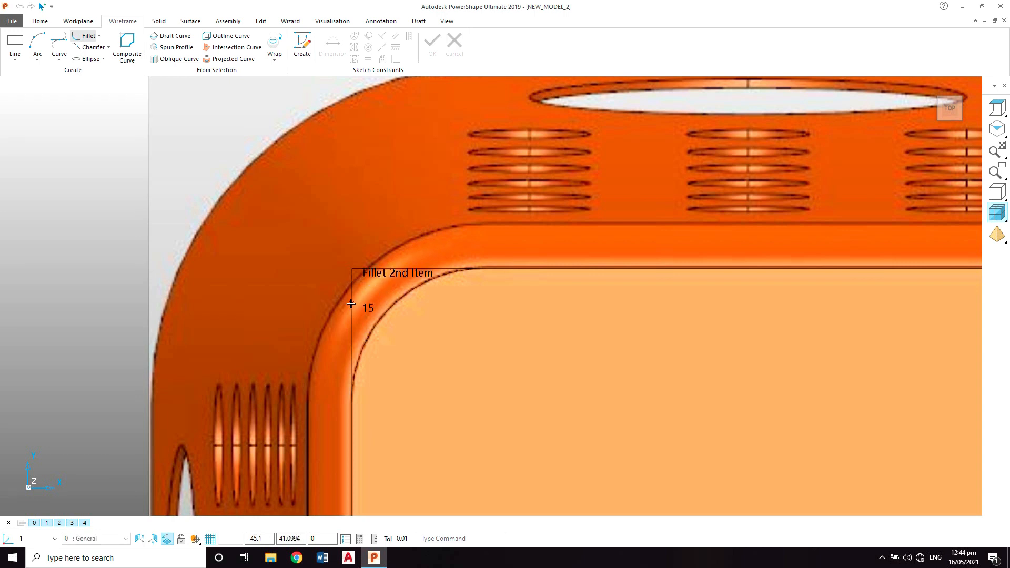
click(351, 304)
Fillet the lower-left corner of the square outline with a radius of 15
scroll(441, 318, down, 6)
shift+middle_drag(461, 410, 513, 108)
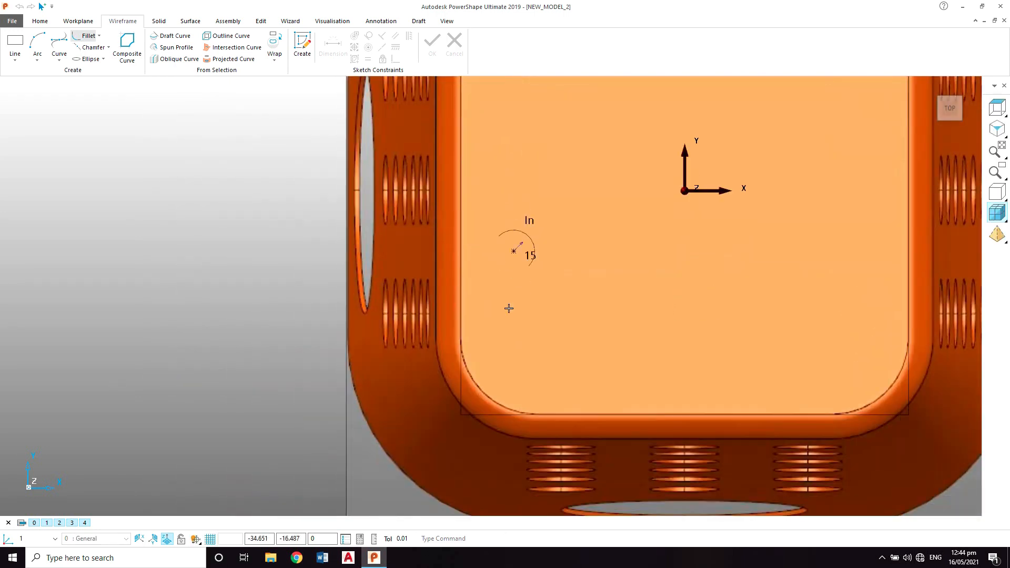
scroll(507, 336, up, 3)
click(444, 391)
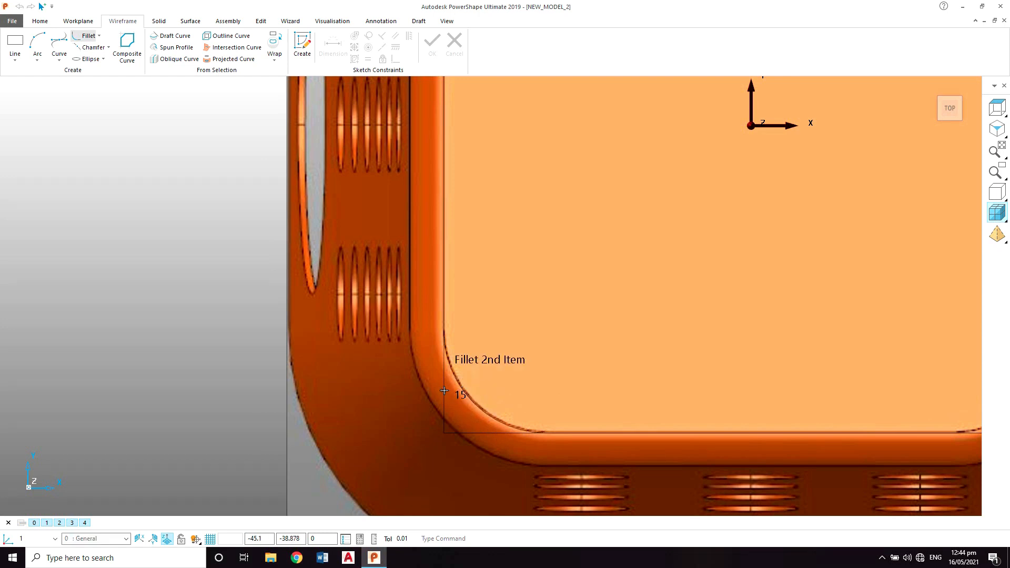
click(492, 432)
Fillet the lower-right corner of the square outline with a radius of 15 and finish filleting
scroll(689, 355, down, 4)
shift+middle_drag(750, 326, 552, 338)
scroll(693, 389, up, 2)
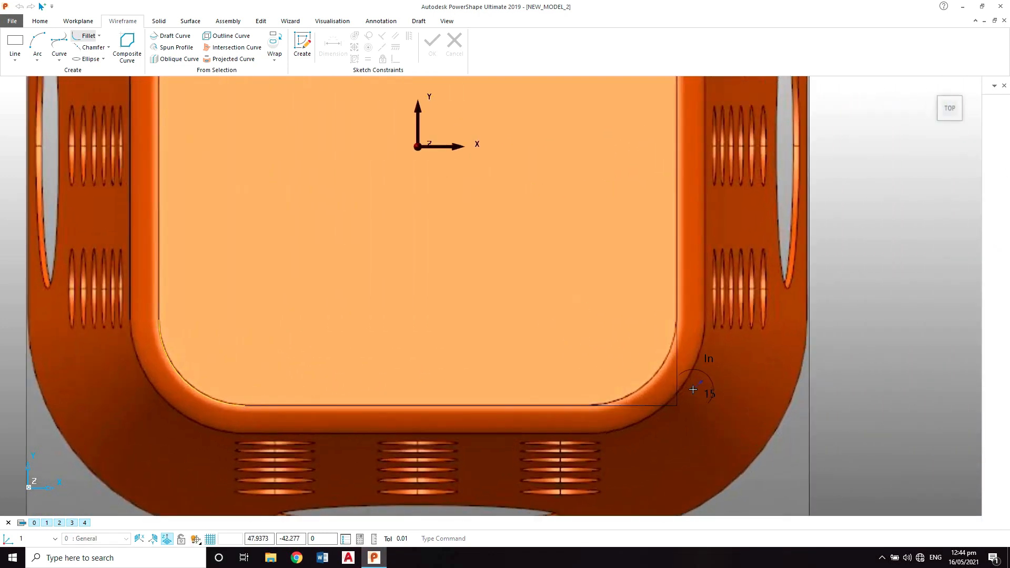
scroll(693, 390, up, 1)
click(676, 372)
click(643, 410)
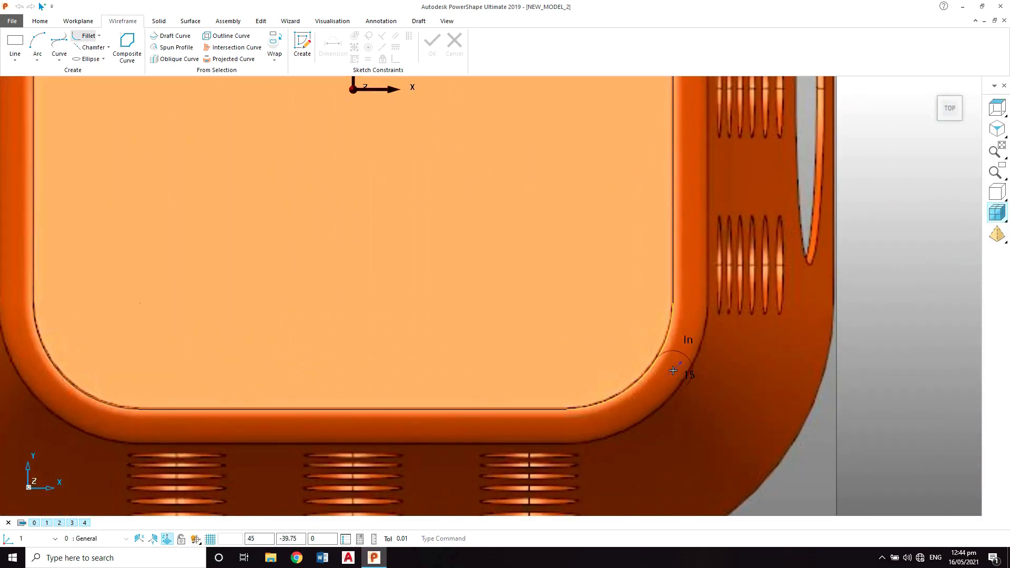
scroll(684, 367, down, 3)
scroll(738, 258, down, 1)
right_click(744, 194)
click(765, 199)
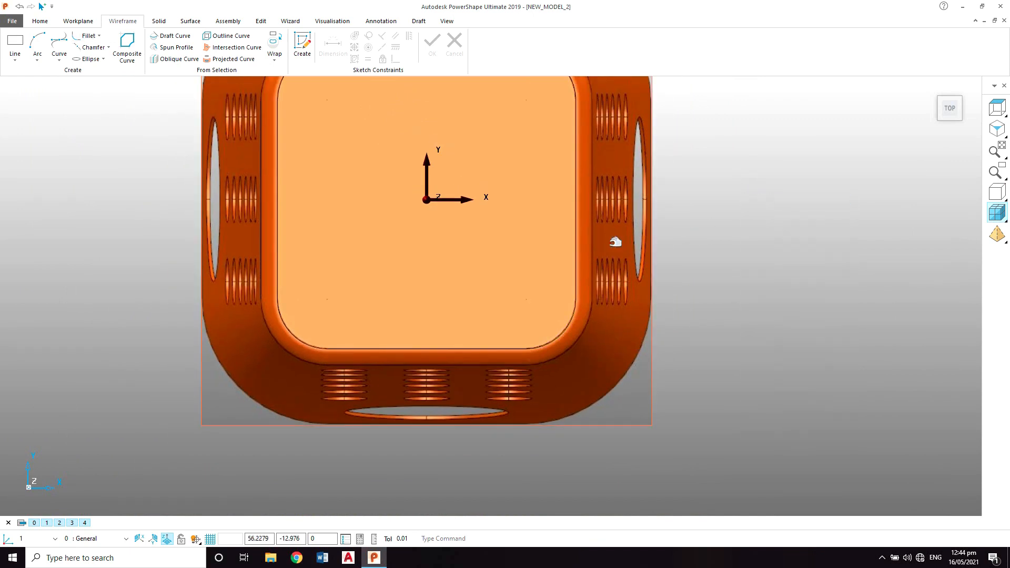
Join the rounded outline into one closed curve and check its fit against the base's upper-right corner
alt+click(576, 231)
scroll(586, 244, down, 2)
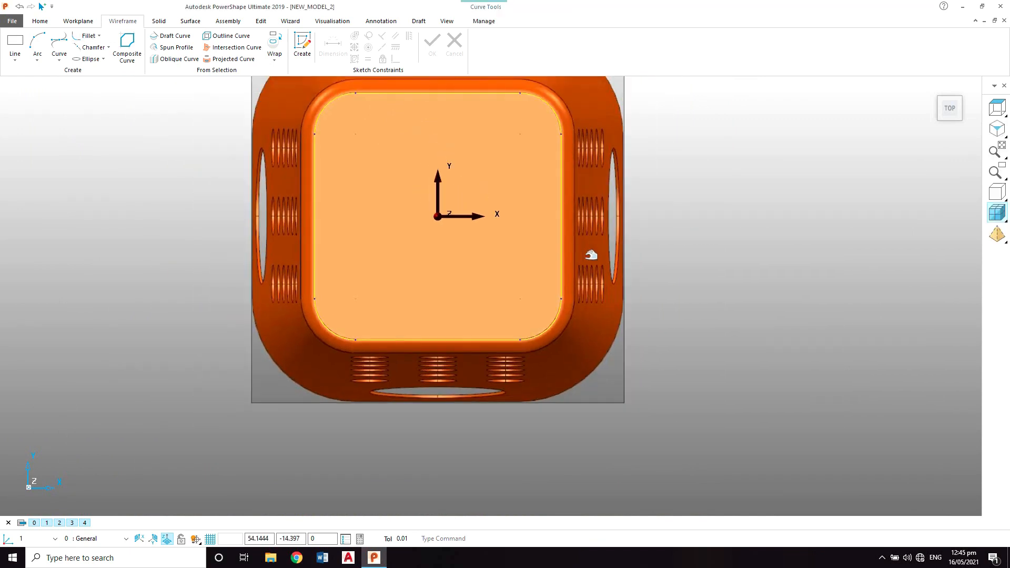
scroll(649, 251, up, 2)
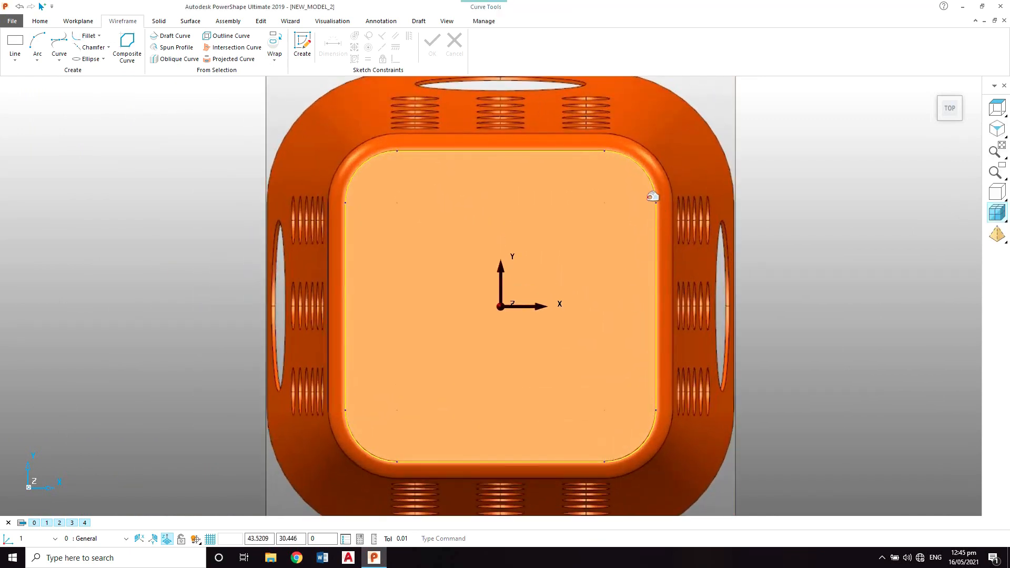
scroll(672, 210, up, 3)
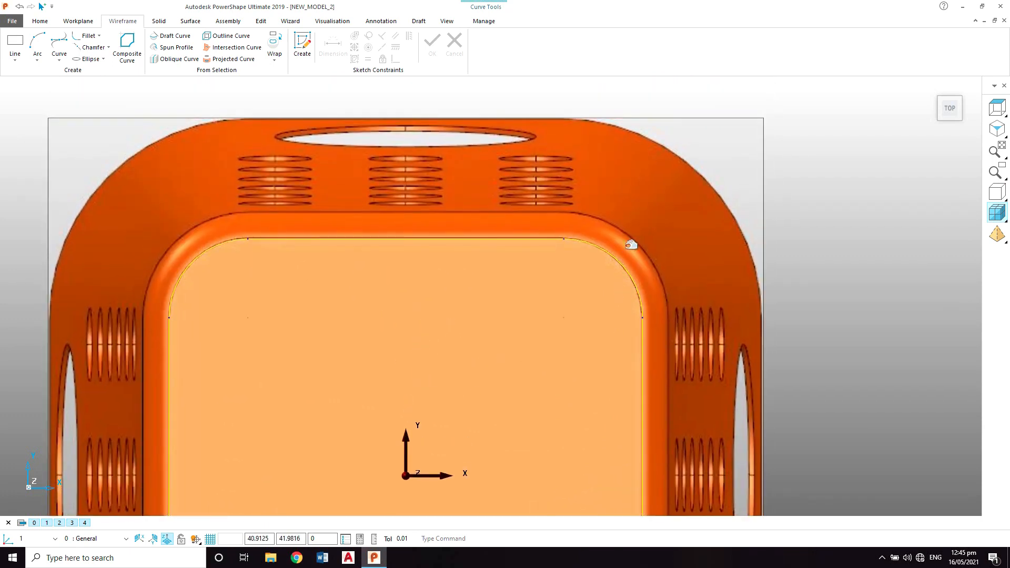
scroll(636, 241, up, 2)
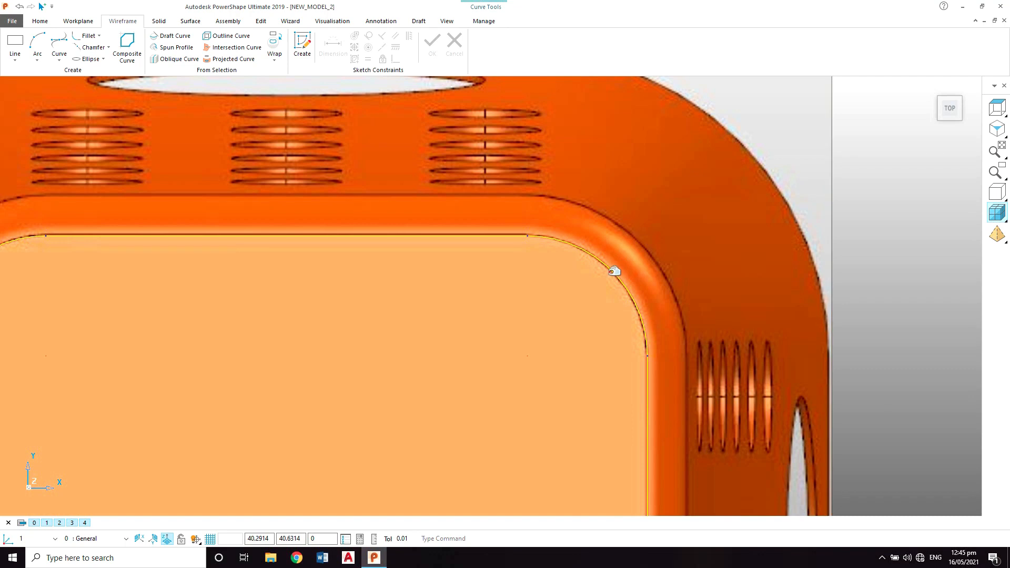
scroll(614, 271, up, 2)
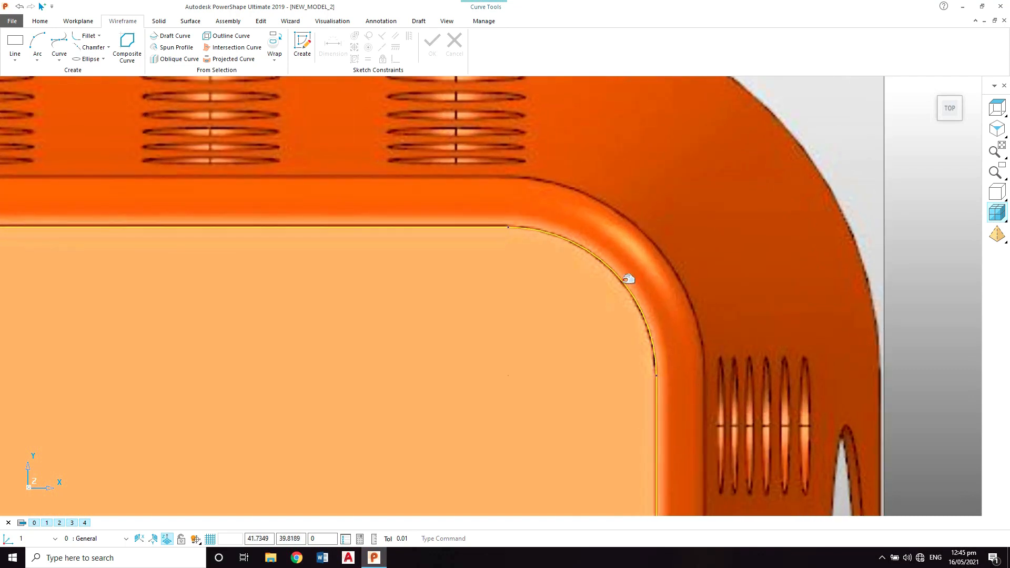
scroll(582, 236, up, 1)
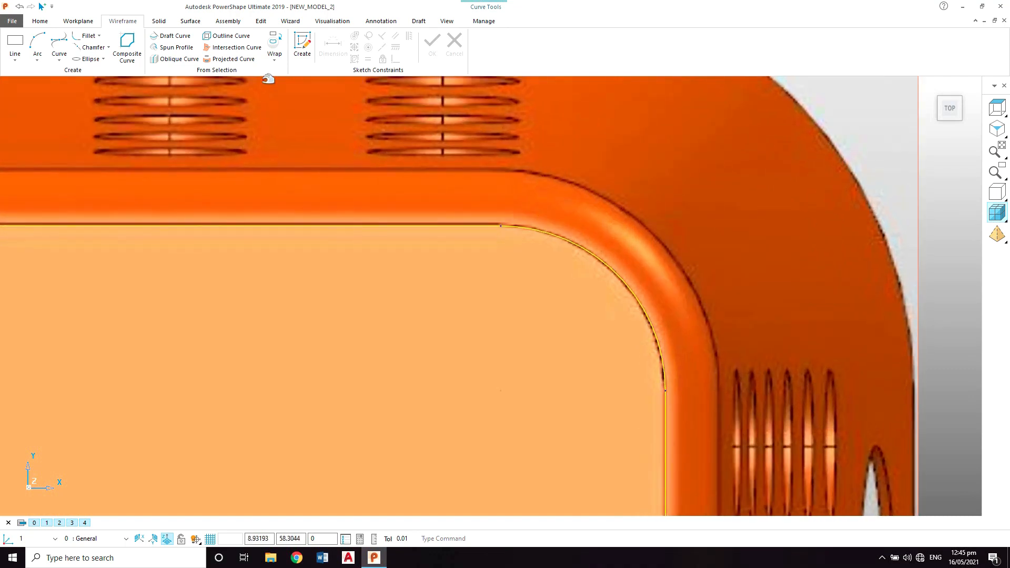
Offset the rounded square curve outward by 2.5 with one copy
click(260, 21)
click(127, 45)
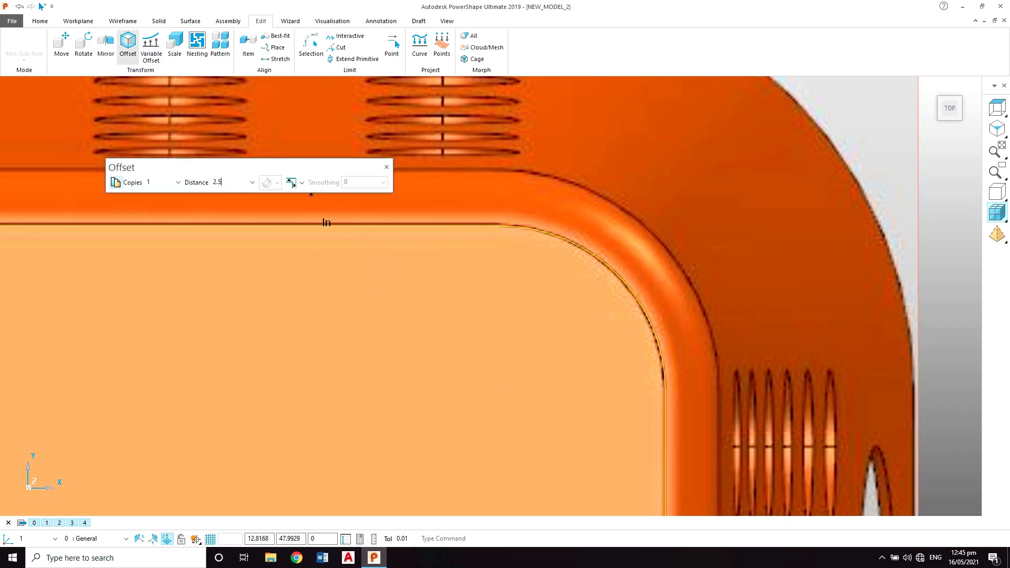
text(2.5)
key(Return)
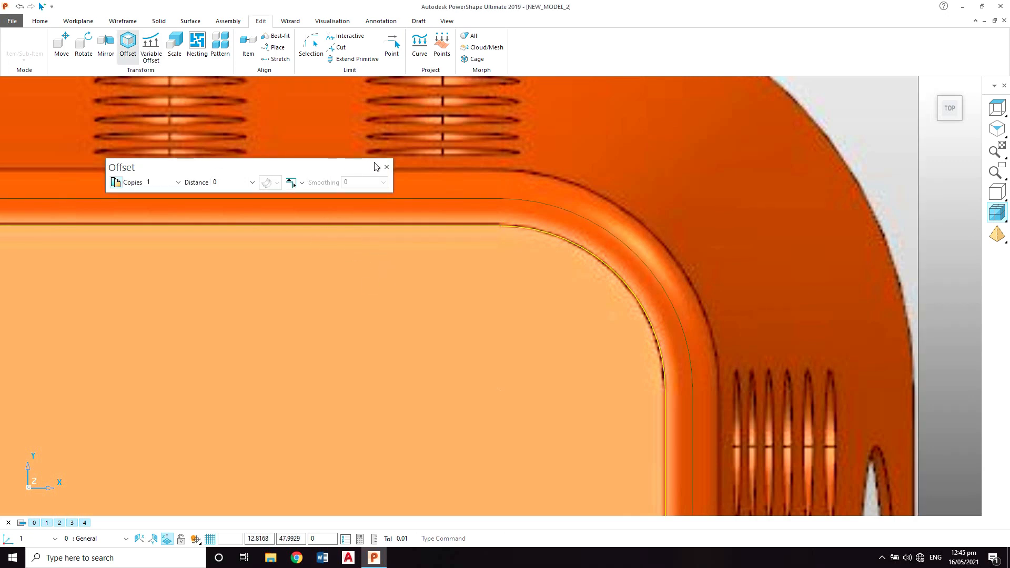
click(386, 166)
Remove the inner rounded square curve from which the offset copy was made
scroll(647, 275, down, 2)
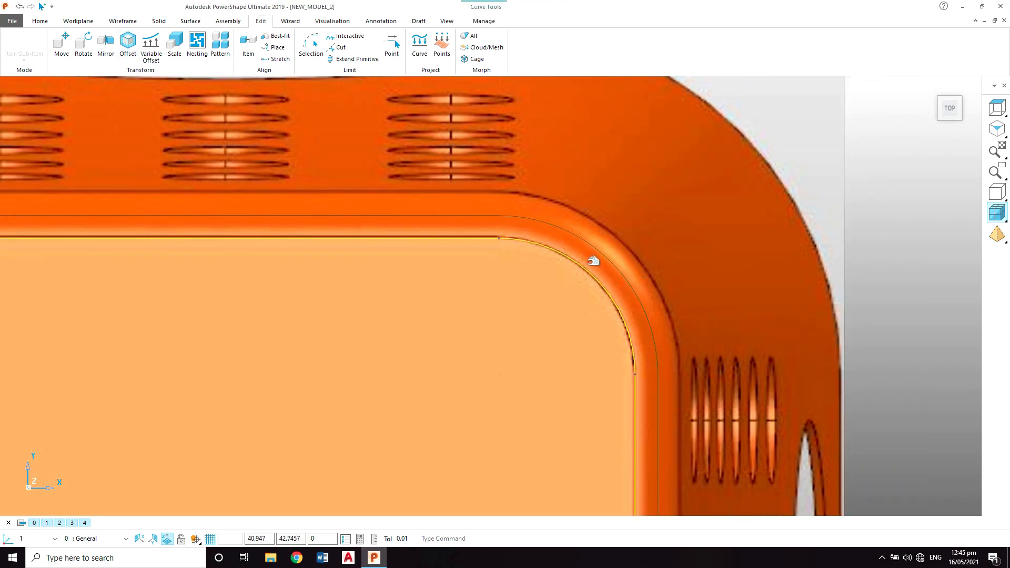
scroll(581, 255, down, 1)
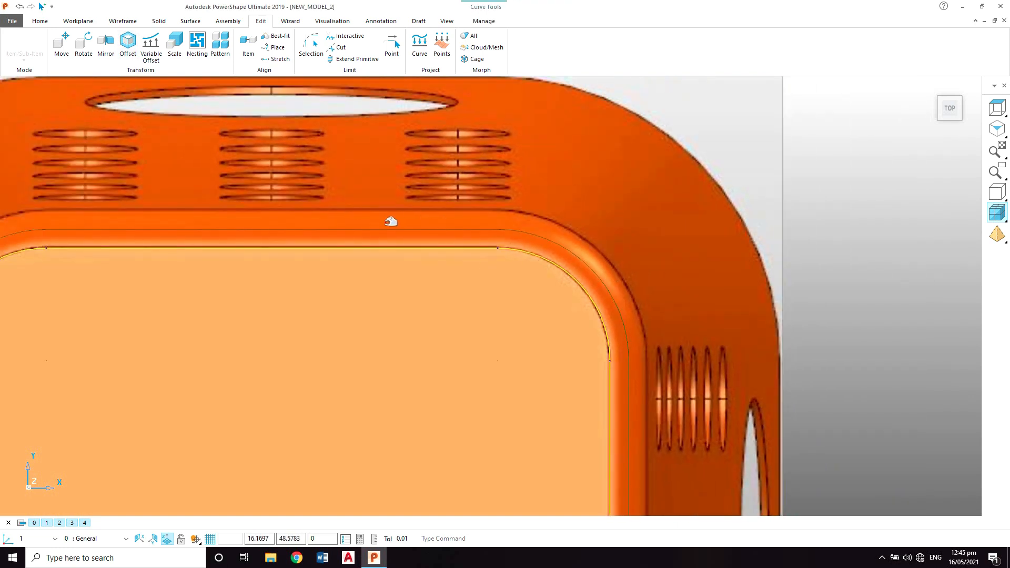
scroll(543, 282, down, 1)
click(817, 254)
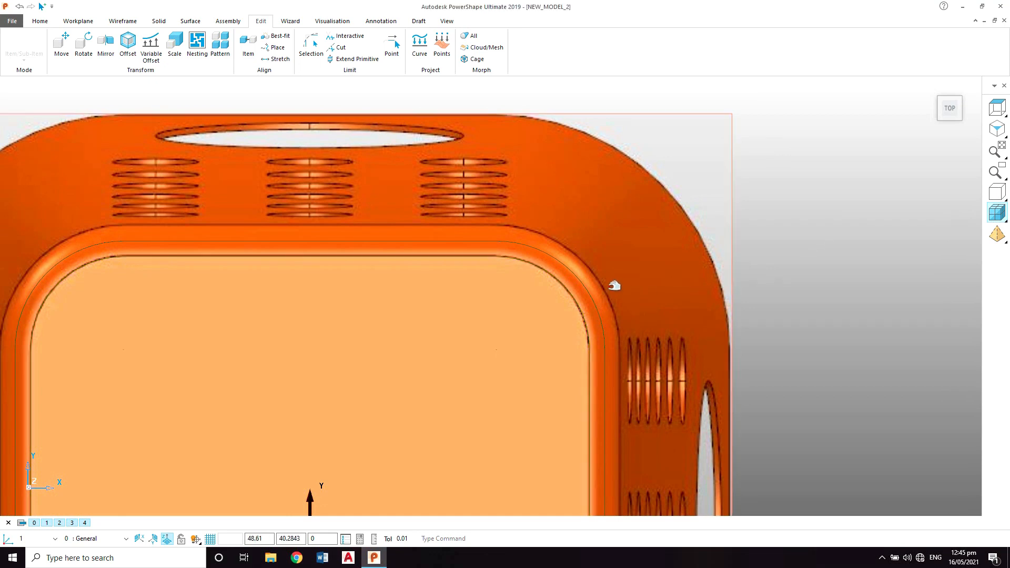
click(582, 292)
click(598, 293)
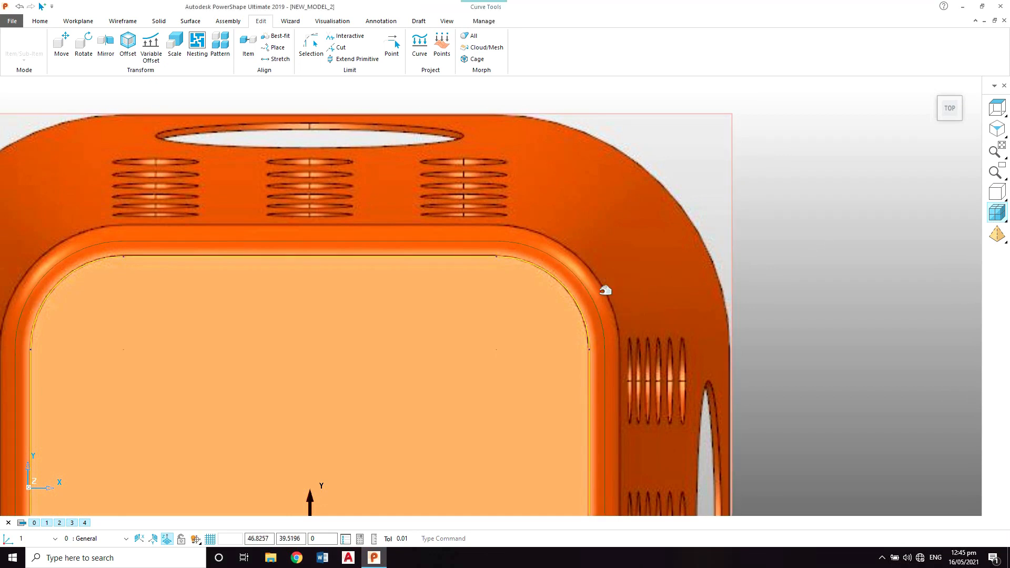
click(756, 222)
Remove the bottom view reference plane from the model in the isometric view
scroll(753, 256, down, 11)
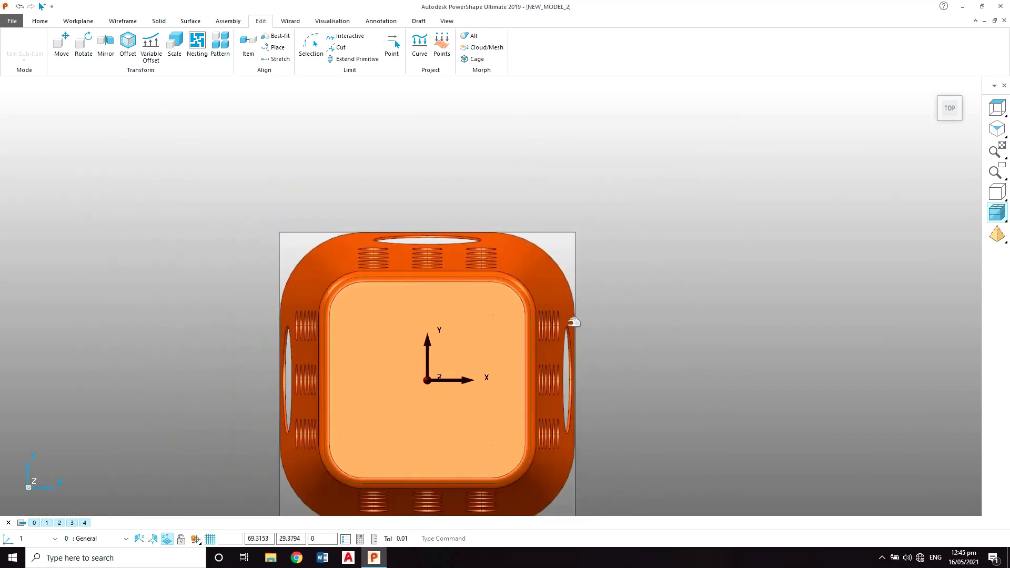
shift+middle_drag(573, 322, 671, 252)
click(996, 129)
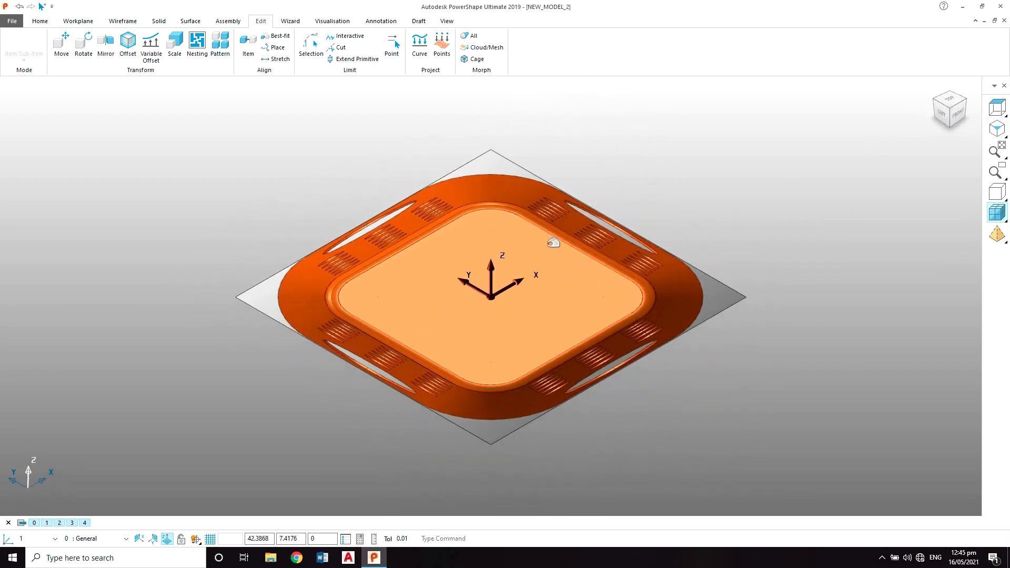
scroll(467, 239, up, 4)
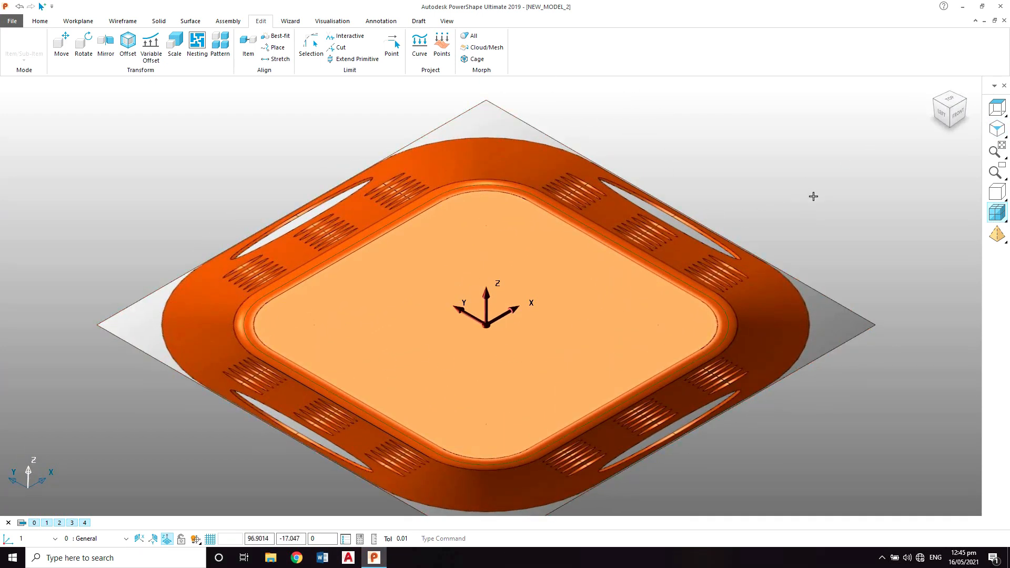
click(851, 337)
key(Delete)
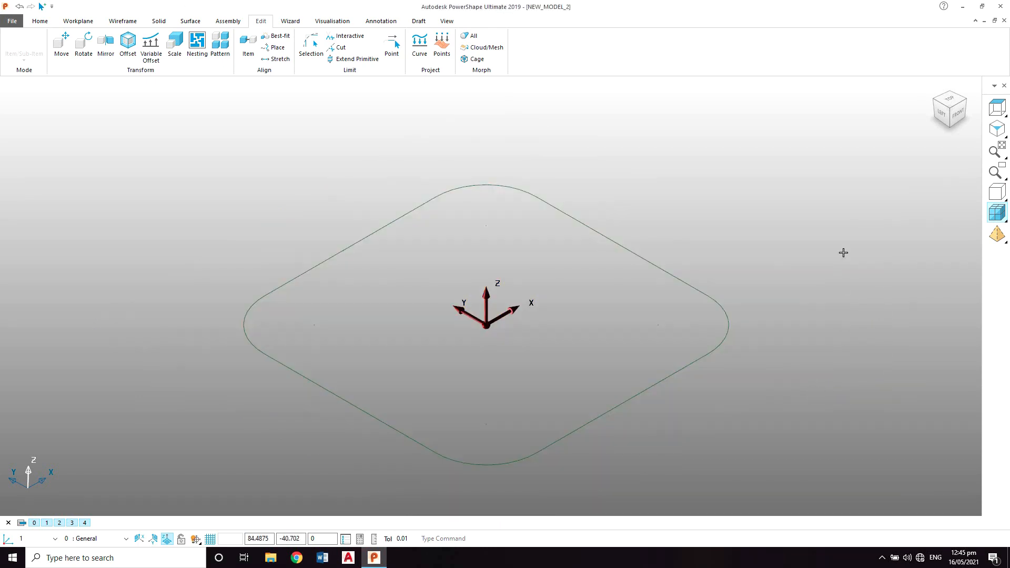
Bring back the hidden front view reference plane and look at the whole basket image from the front
key(ctrl+z)
click(909, 163)
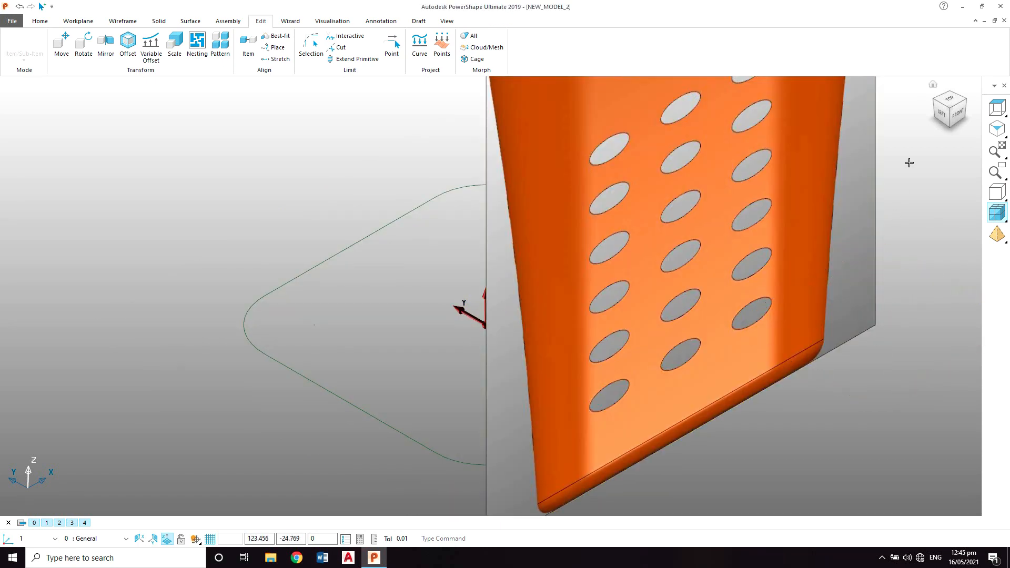
click(960, 115)
scroll(644, 268, down, 3)
shift+middle_drag(638, 287, 674, 243)
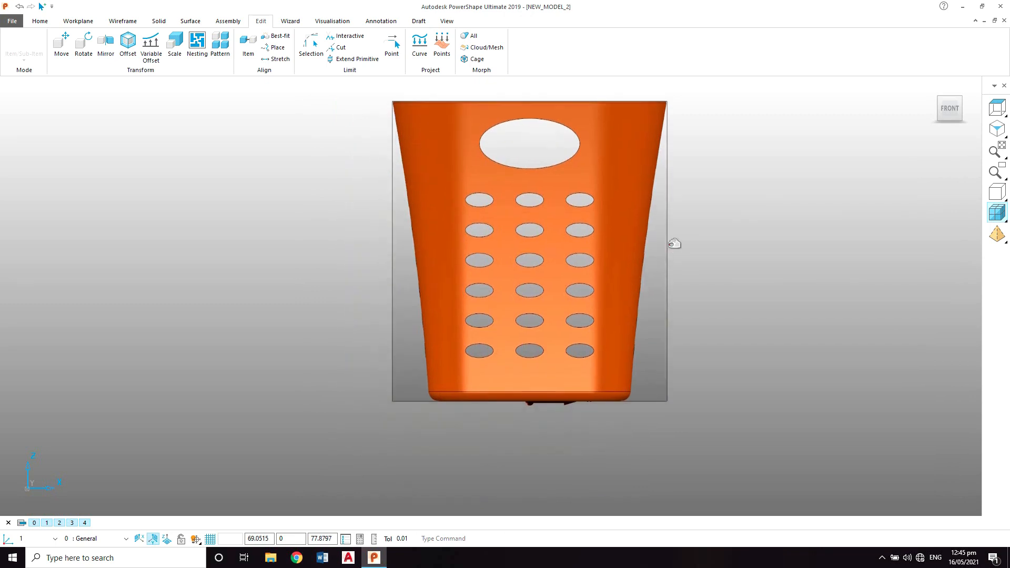
scroll(665, 256, up, 1)
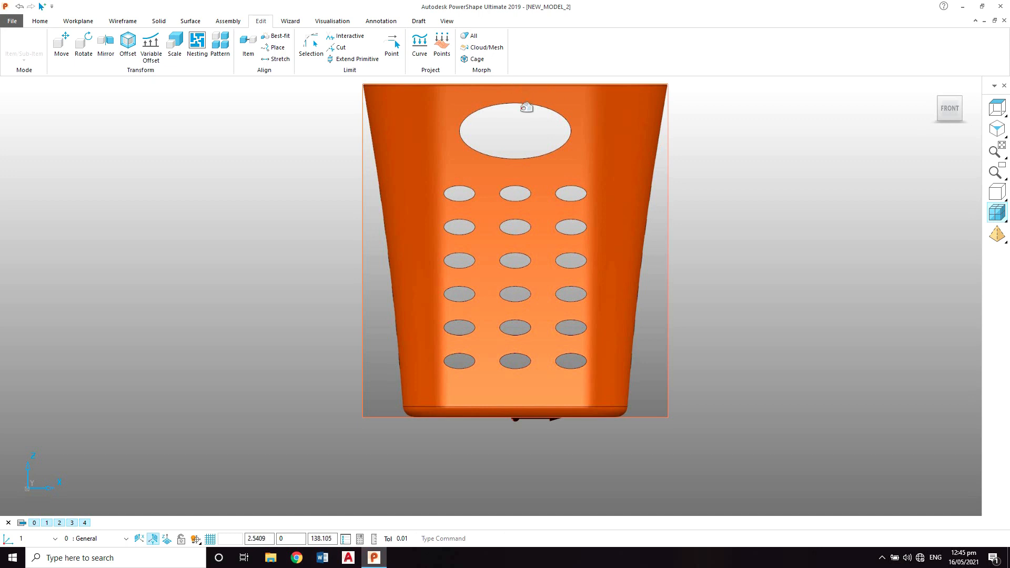
scroll(667, 204, up, 1)
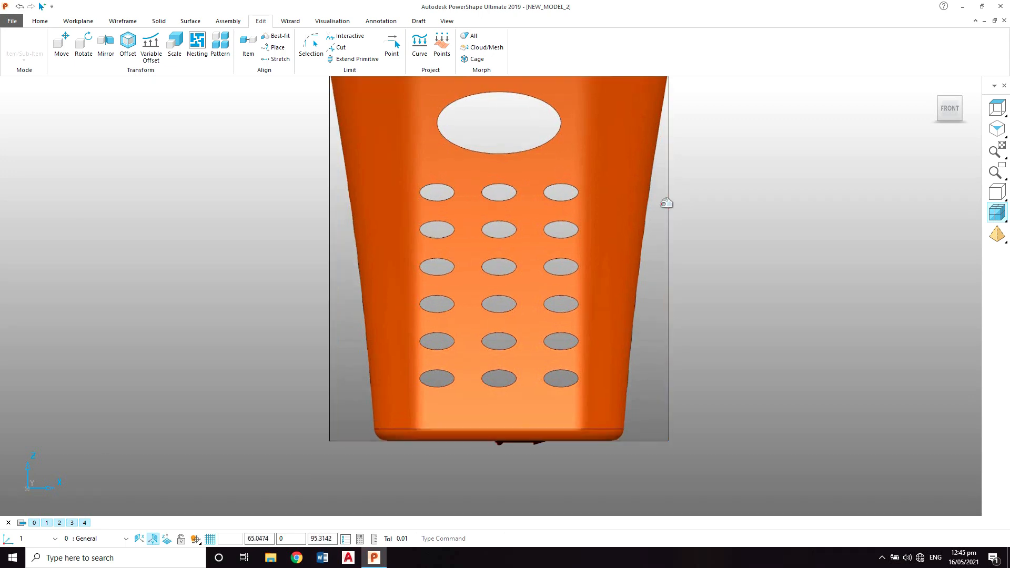
shift+middle_drag(678, 197, 668, 232)
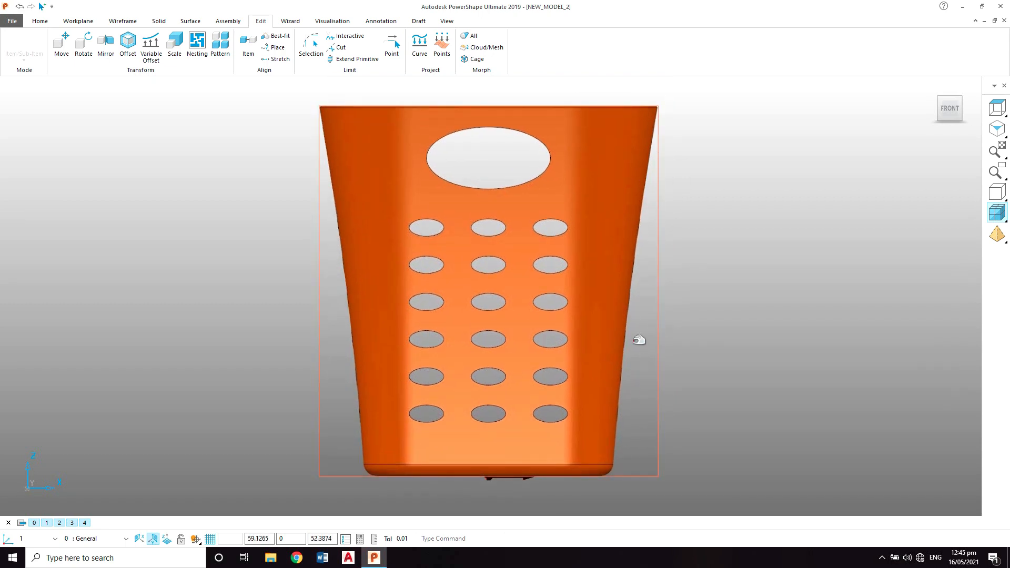
click(123, 21)
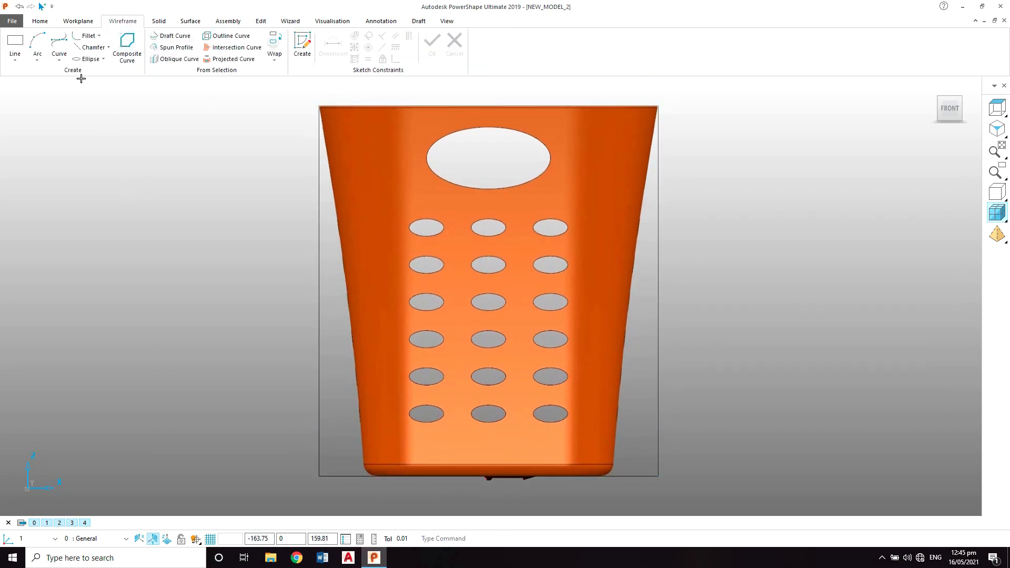
click(39, 43)
scroll(636, 378, up, 2)
shift+middle_drag(637, 389, 635, 318)
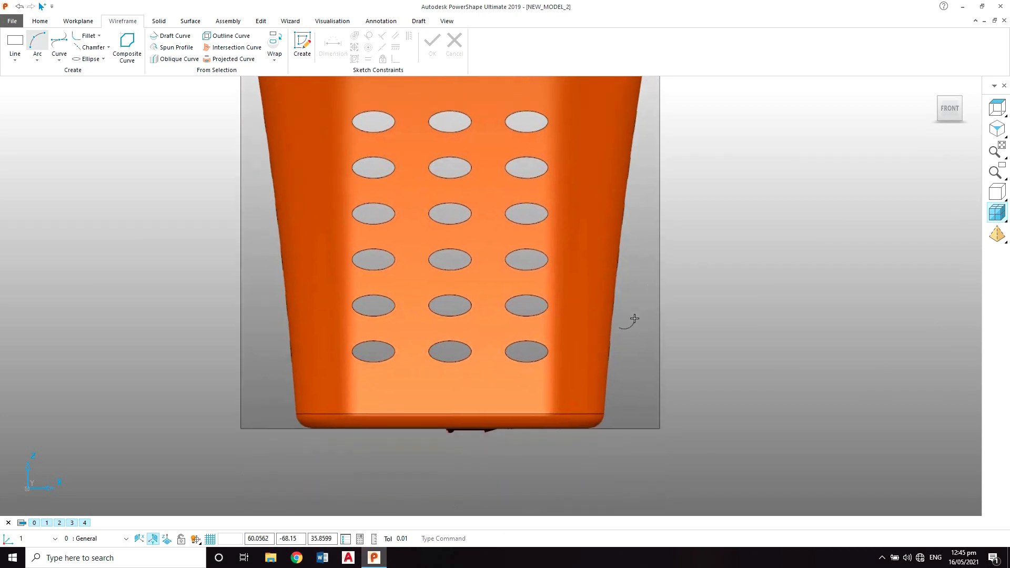
scroll(618, 400, up, 2)
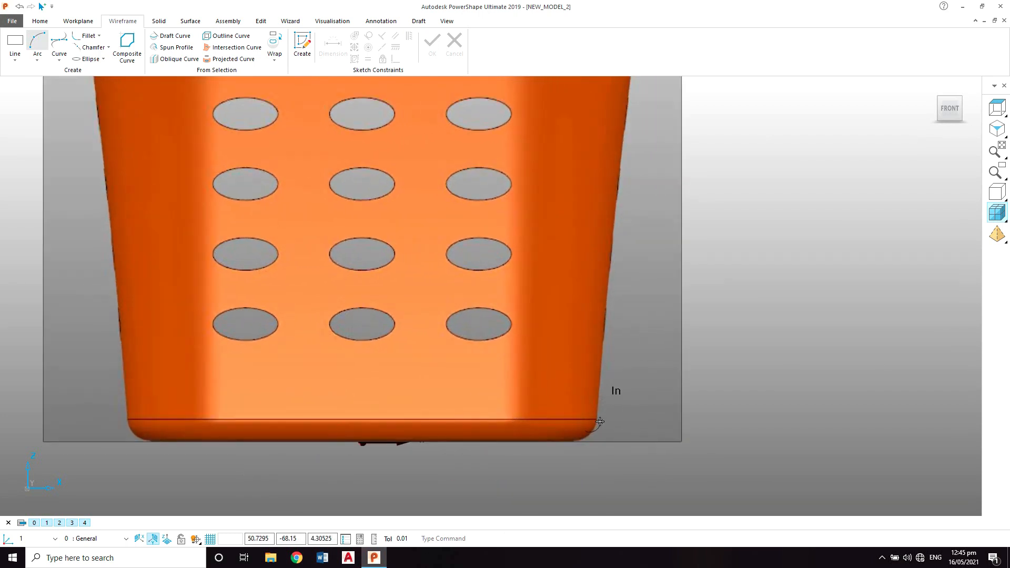
scroll(684, 274, up, 5)
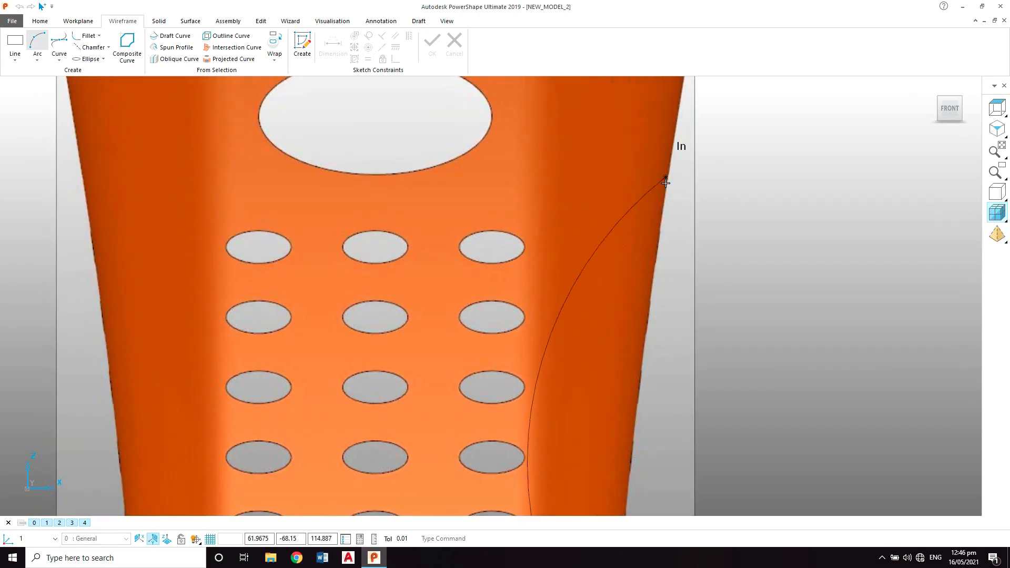
scroll(693, 298, up, 2)
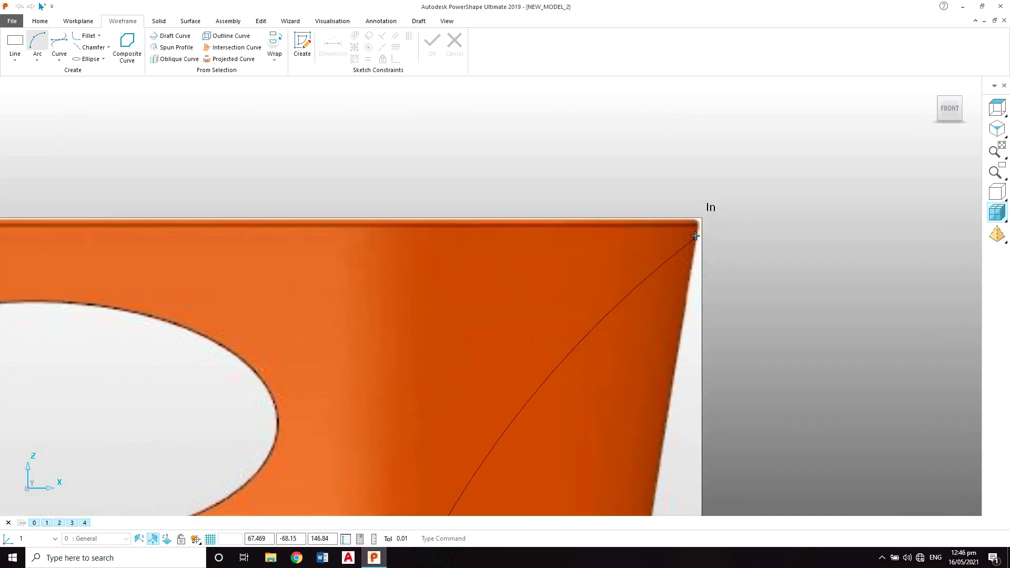
right_click(735, 173)
click(763, 183)
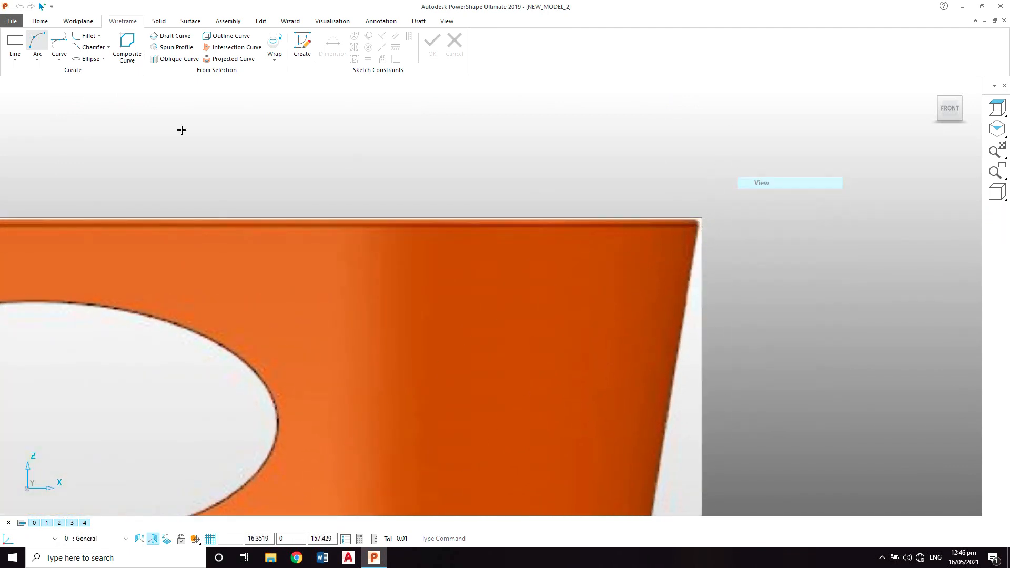
Draw a three-point arc along the basket's right side wall from just below the rim to the base seam, radius about 1552
scroll(709, 316, up, 3)
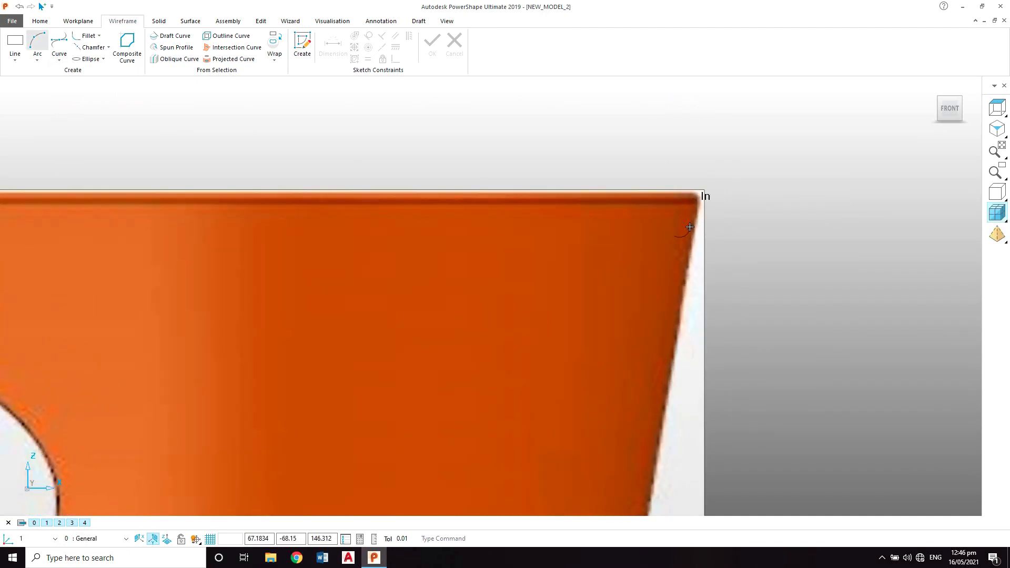
scroll(696, 299, down, 8)
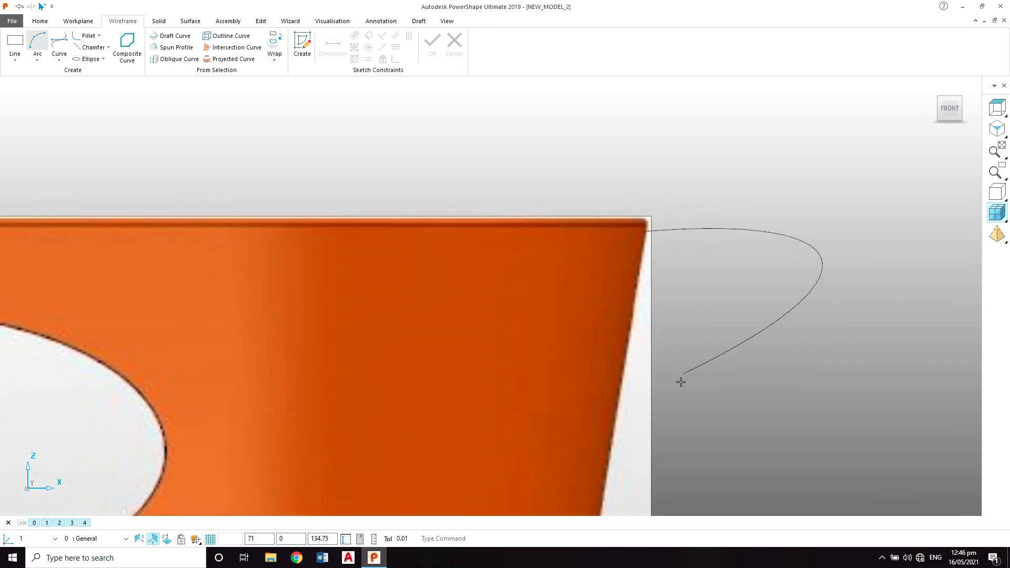
shift+middle_drag(570, 492, 606, 208)
shift+middle_drag(528, 510, 620, 207)
scroll(627, 345, up, 5)
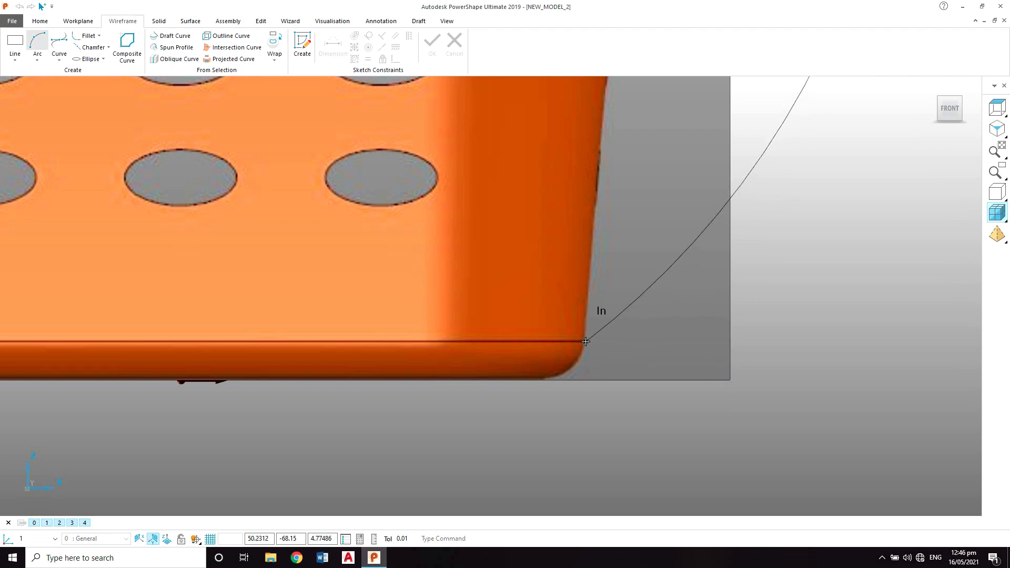
click(585, 341)
shift+middle_drag(621, 152, 630, 416)
shift+middle_drag(622, 179, 642, 372)
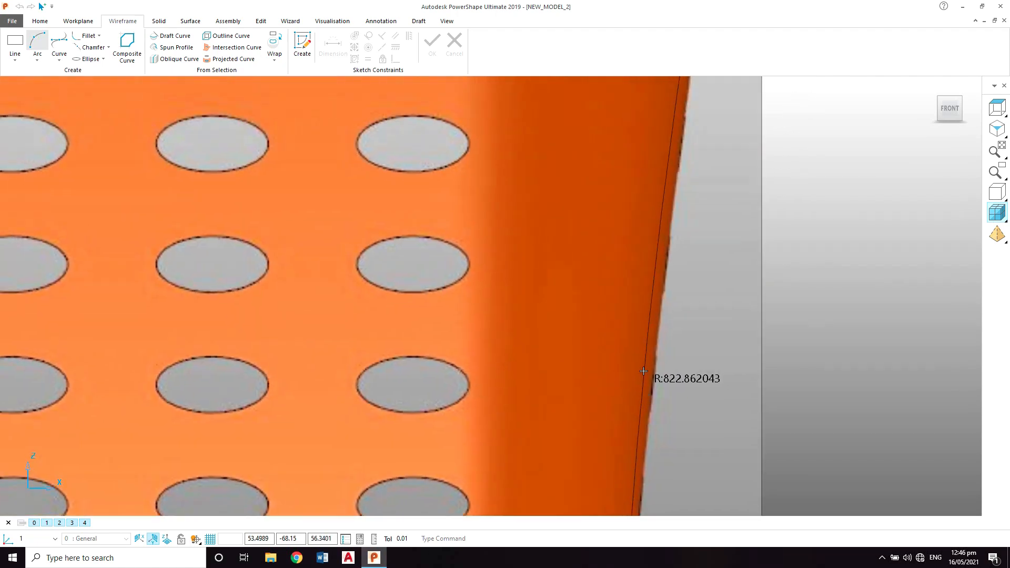
scroll(668, 305, down, 3)
scroll(679, 283, down, 8)
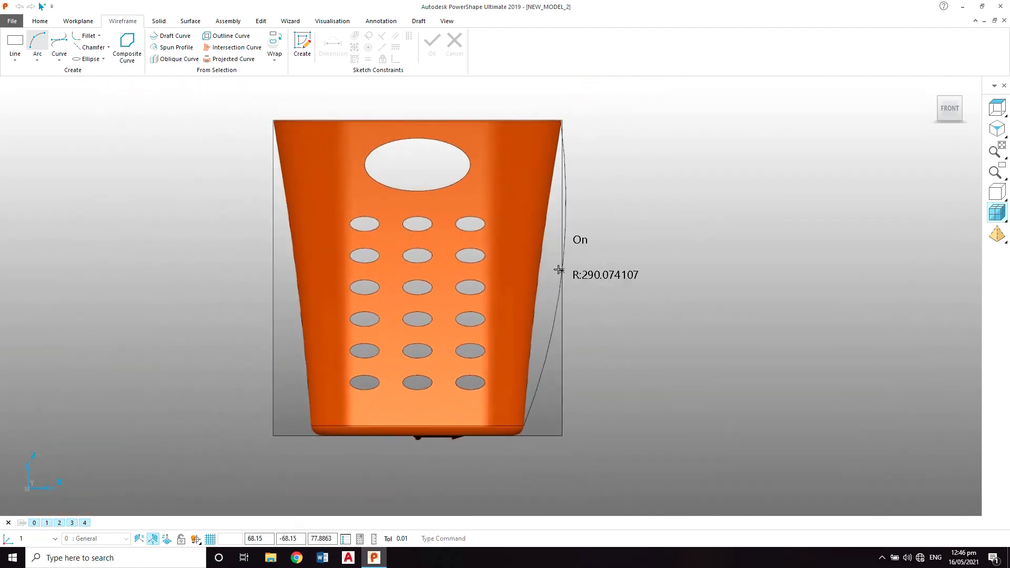
click(546, 270)
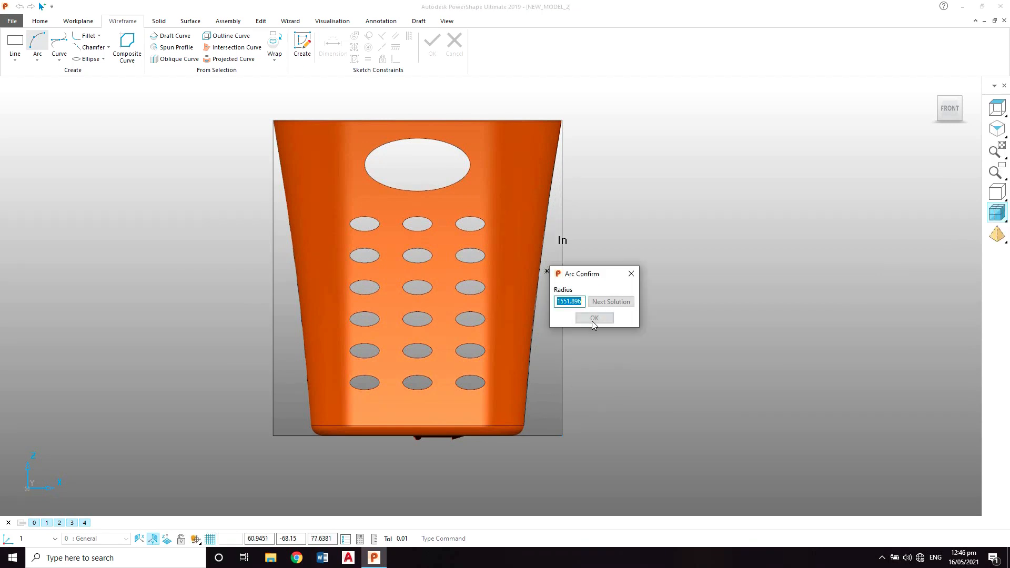
click(595, 319)
right_click(631, 174)
click(637, 178)
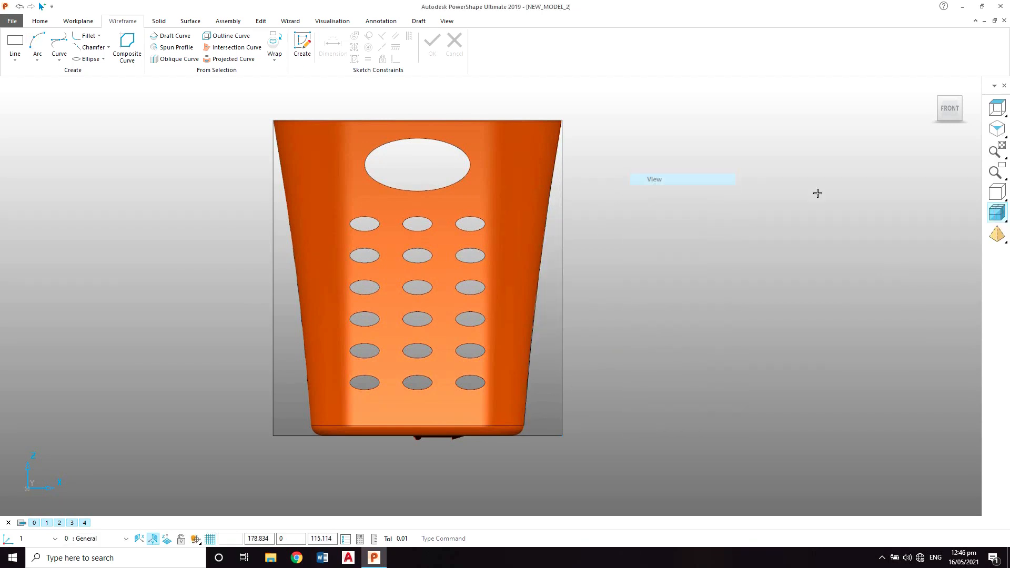
Extend both ends of the side arc beyond the top and bottom edges of the front reference plane, working with shading temporarily off
click(988, 189)
click(536, 245)
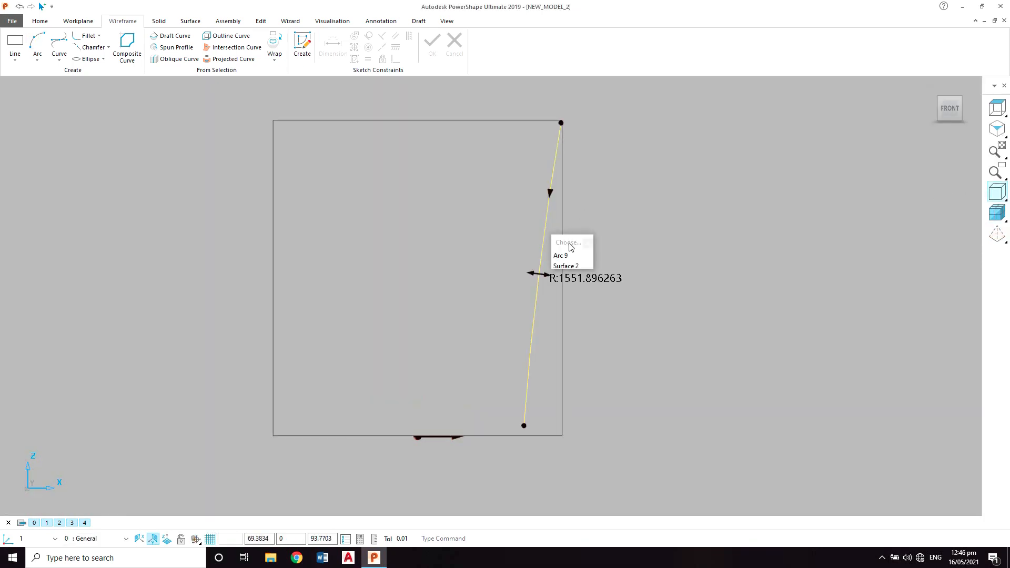
drag(561, 122, 568, 84)
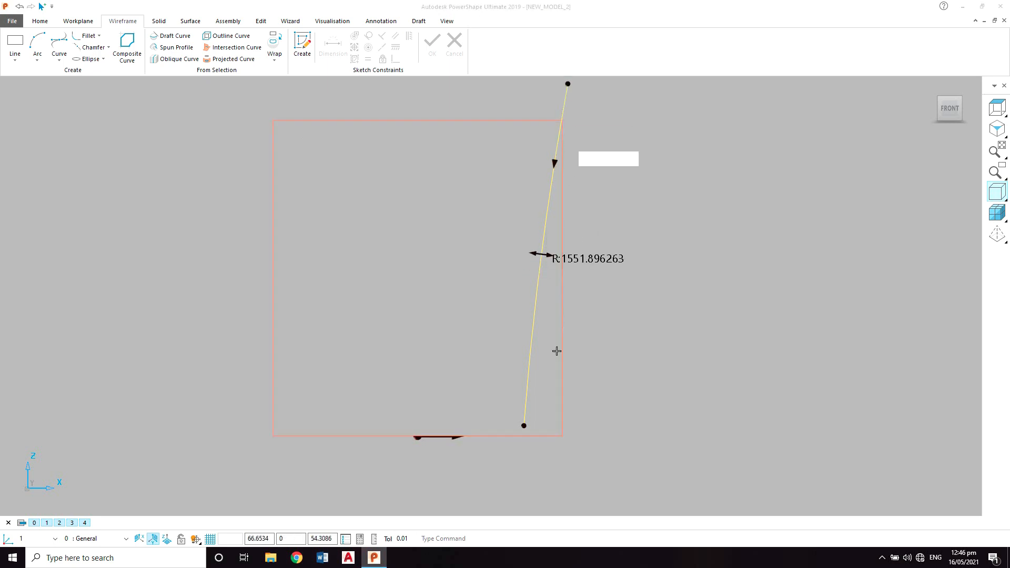
drag(523, 426, 520, 483)
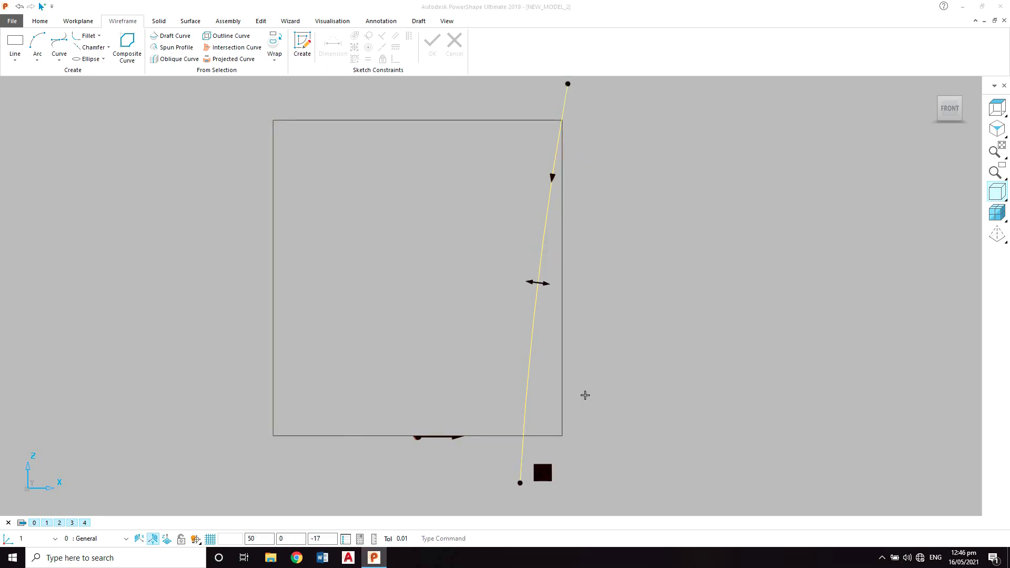
click(763, 266)
click(997, 213)
Draw a horizontal line about 161 long along the reference plane's bottom edge, from its left corner past the side arc
scroll(618, 298, down, 3)
shift+middle_drag(618, 298, 778, 278)
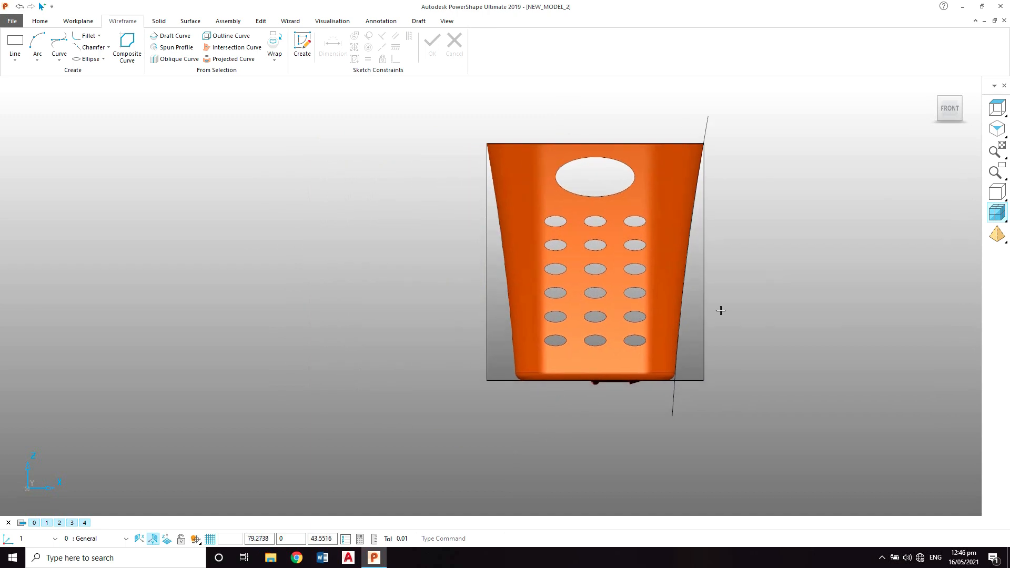
scroll(721, 310, down, 2)
scroll(636, 350, up, 4)
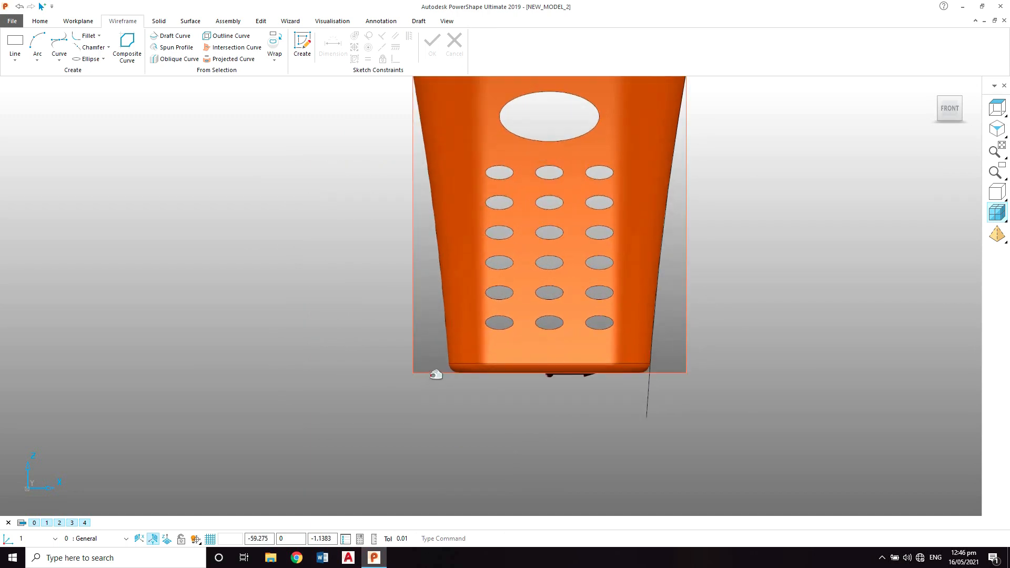
scroll(568, 349, up, 2)
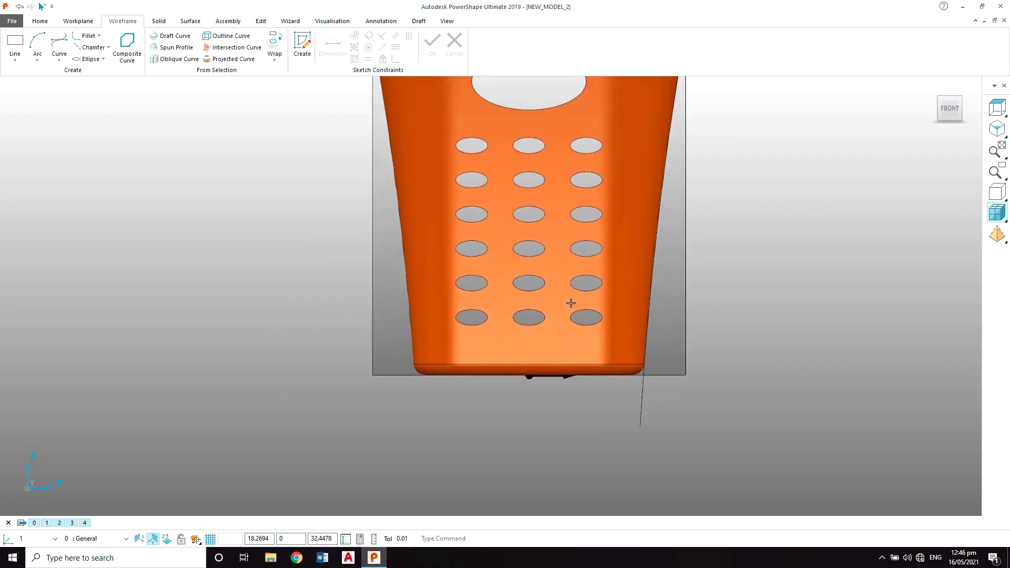
click(84, 21)
click(122, 21)
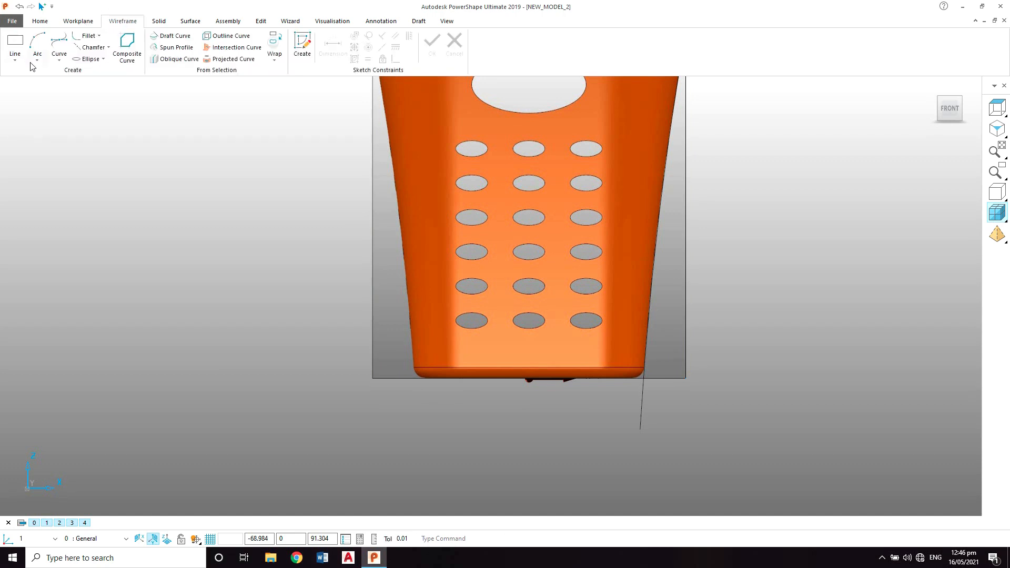
click(15, 60)
click(21, 87)
scroll(374, 347, up, 2)
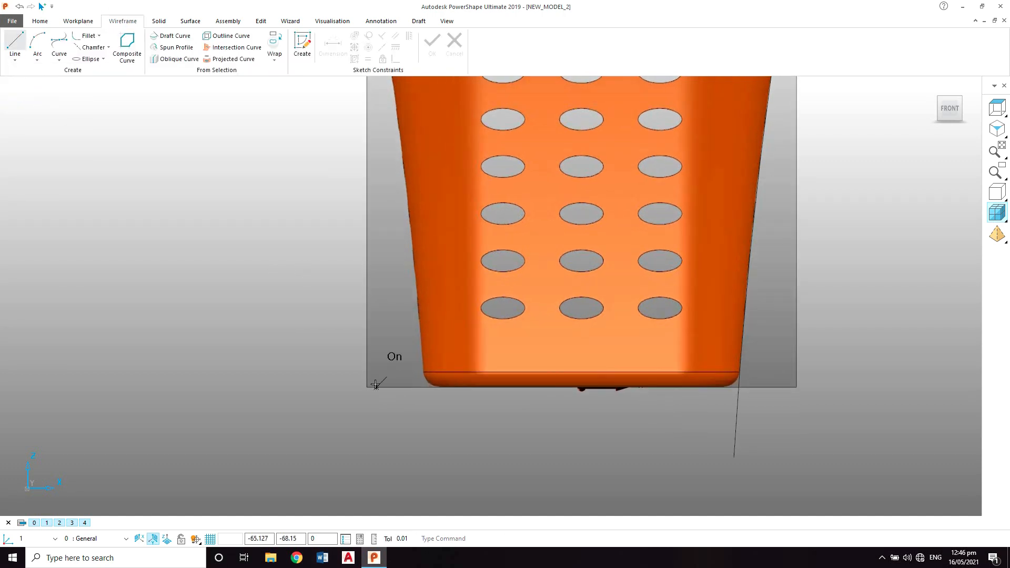
click(369, 386)
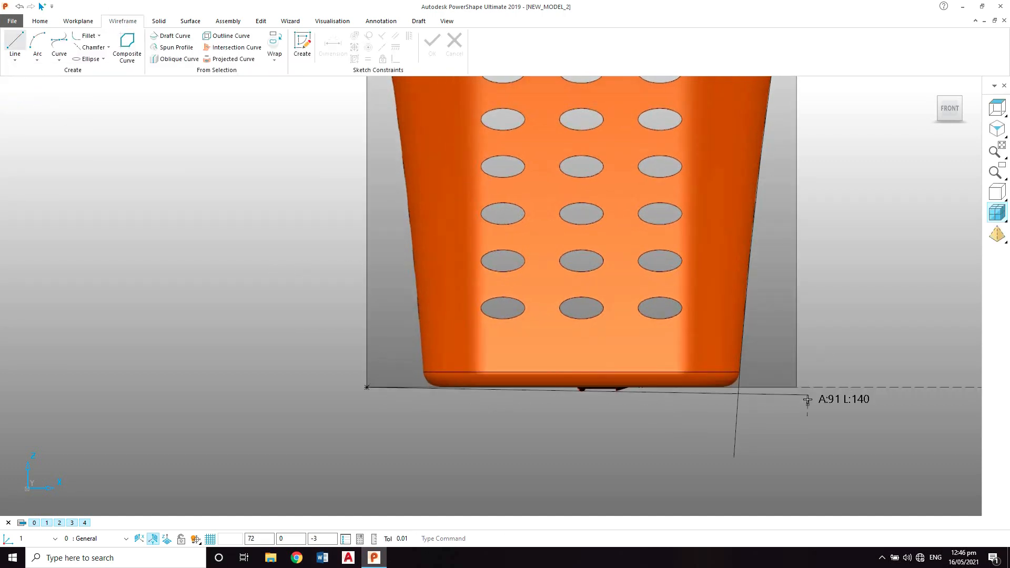
click(874, 387)
right_click(846, 213)
click(853, 219)
Draw a horizontal line along the basket's top edge, reaching outward past the side arc's upper end
scroll(812, 210, down, 5)
shift+middle_drag(671, 234, 671, 332)
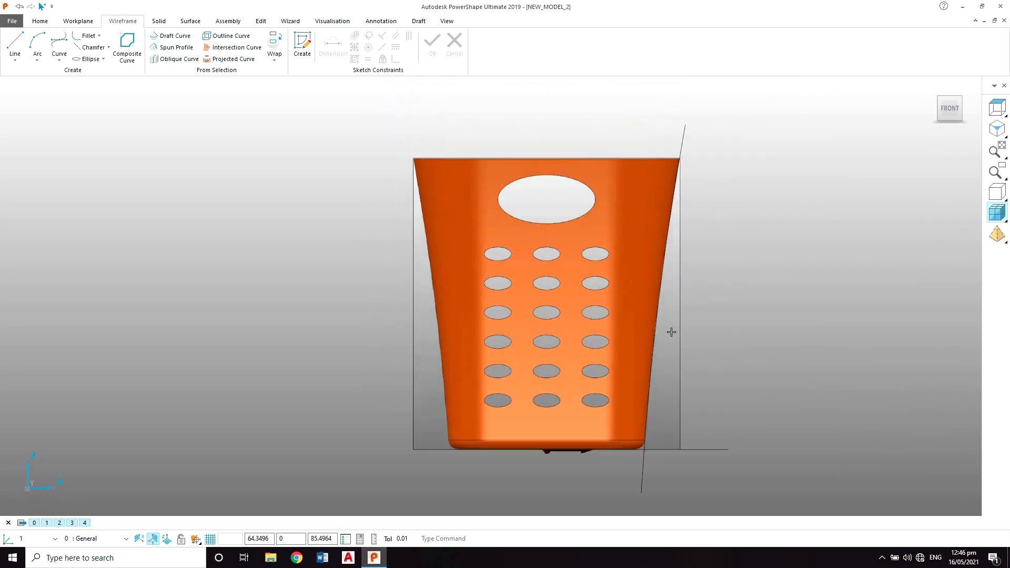
shift+middle_drag(646, 202, 643, 314)
scroll(636, 311, up, 2)
scroll(605, 299, up, 1)
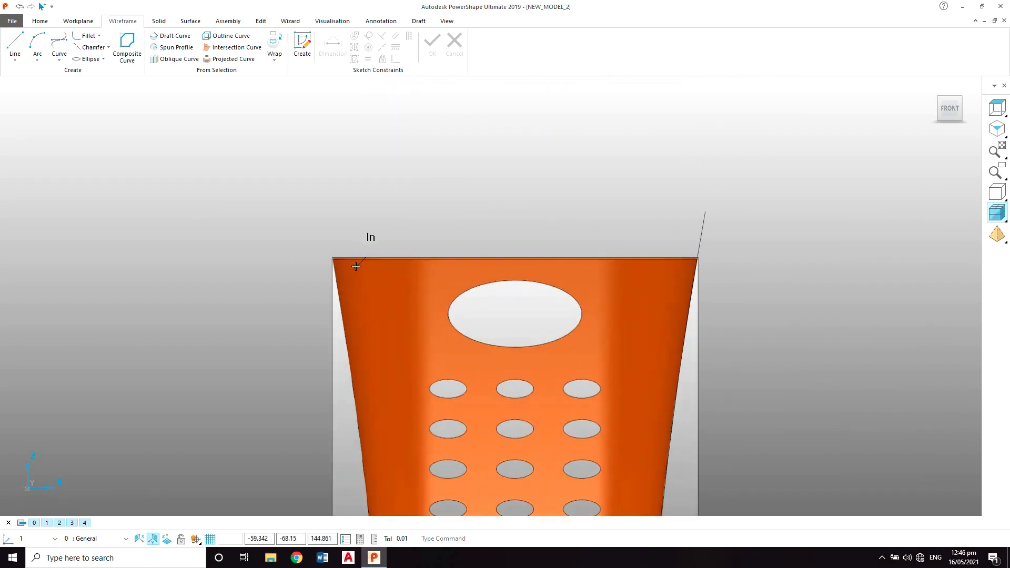
click(698, 257)
click(754, 258)
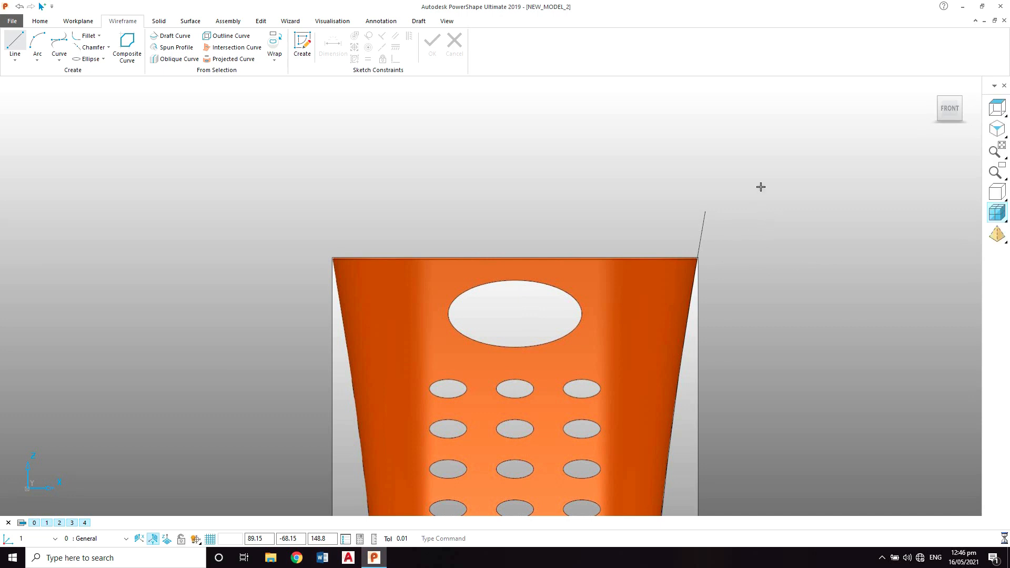
right_click(761, 188)
click(775, 195)
Trim the side arc's overhanging ends to the top and bottom horizontal lines with interactive limiting
click(263, 22)
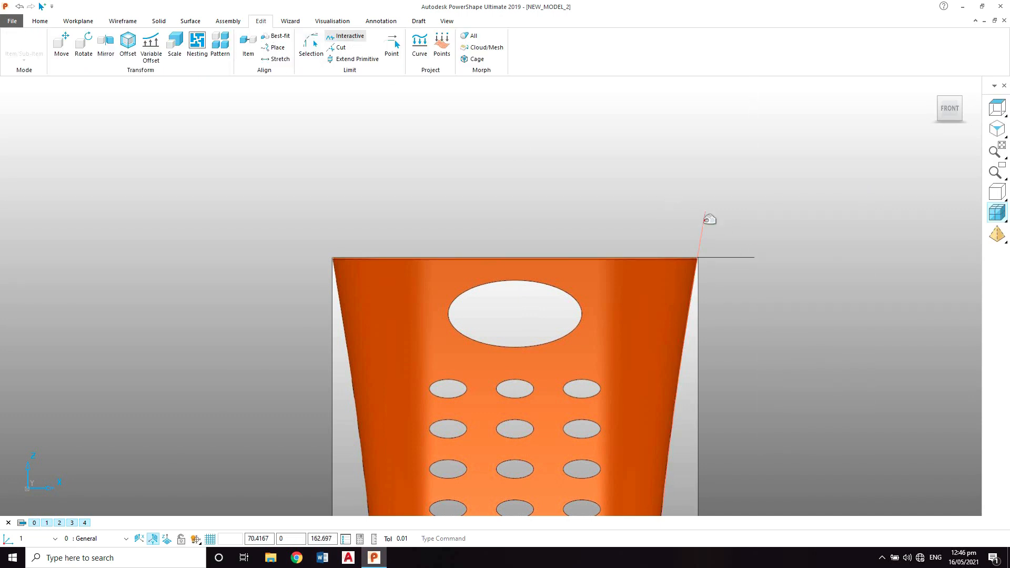
scroll(753, 323, down, 3)
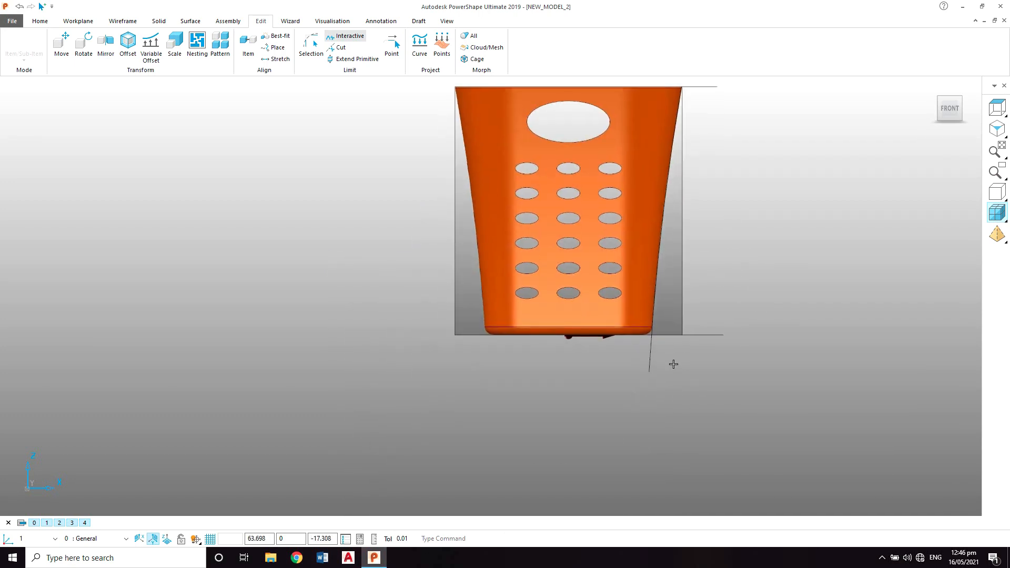
click(647, 364)
right_click(757, 188)
click(775, 194)
Delete the bottom and top horizontal construction lines used to trim the side arc
click(722, 335)
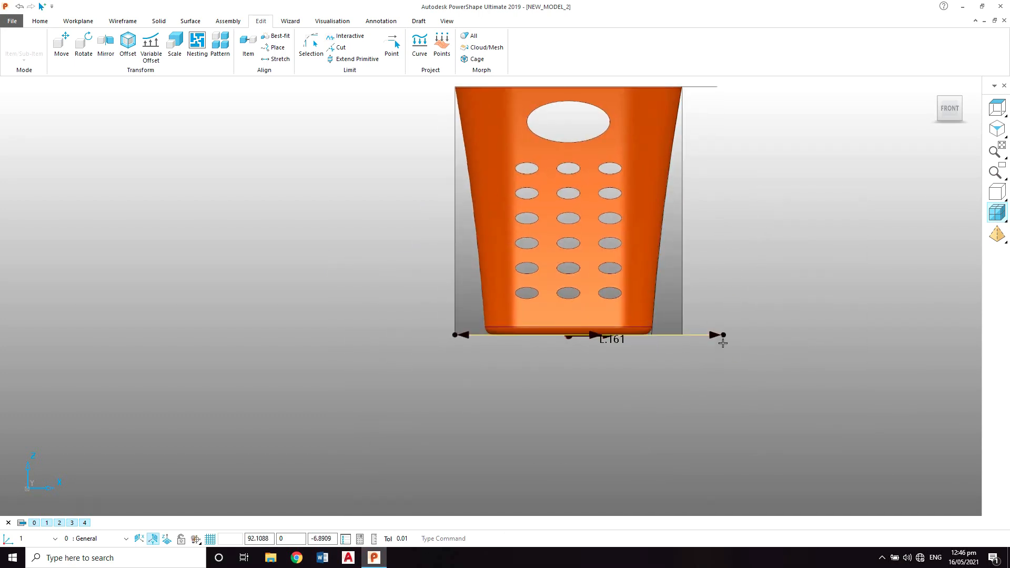
key(Delete)
scroll(702, 129, down, 3)
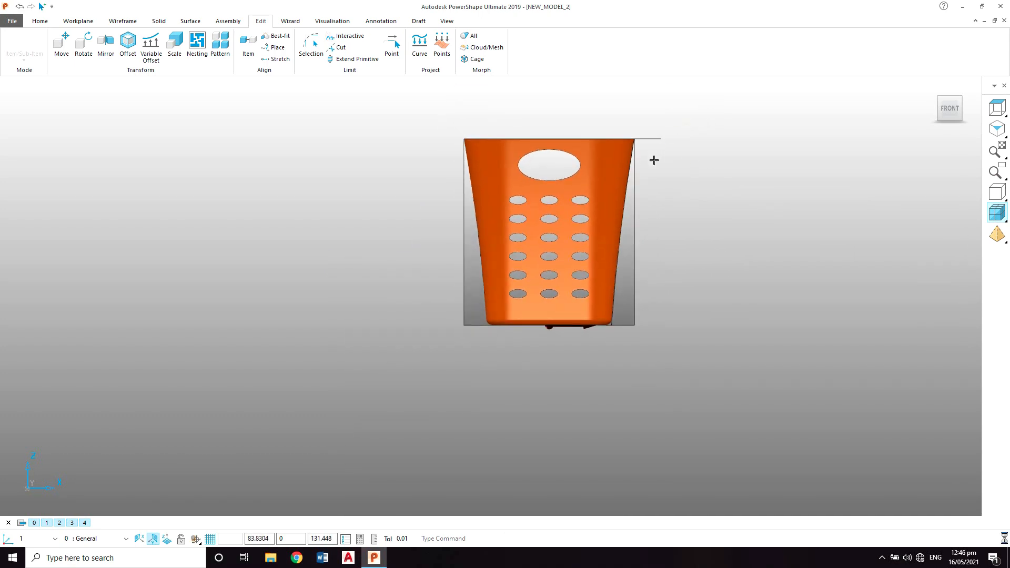
scroll(611, 241, up, 5)
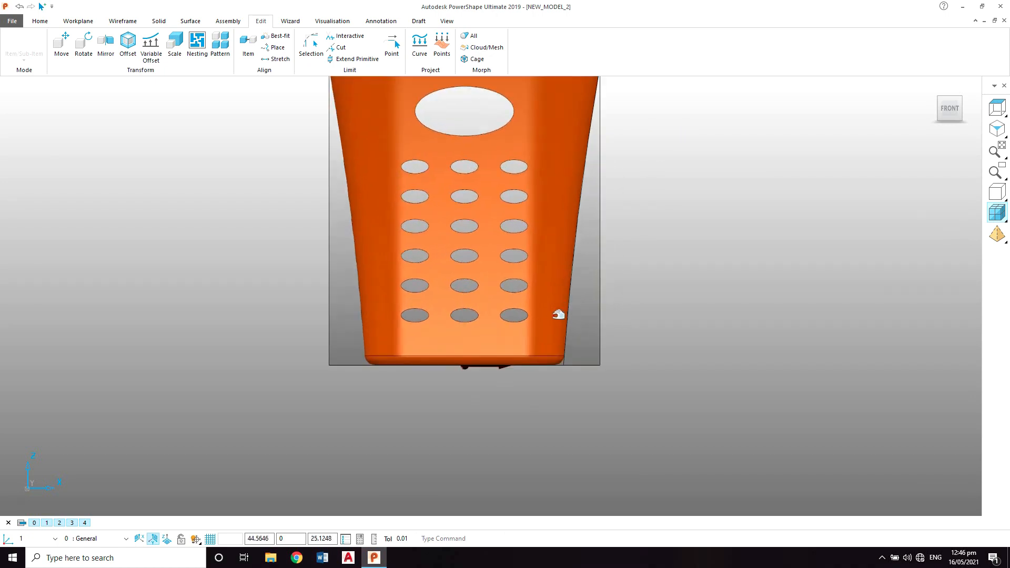
Examine the oval handle opening and the upper rows of perforations on the front reference image
scroll(553, 315, up, 1)
shift+middle_drag(503, 293, 604, 417)
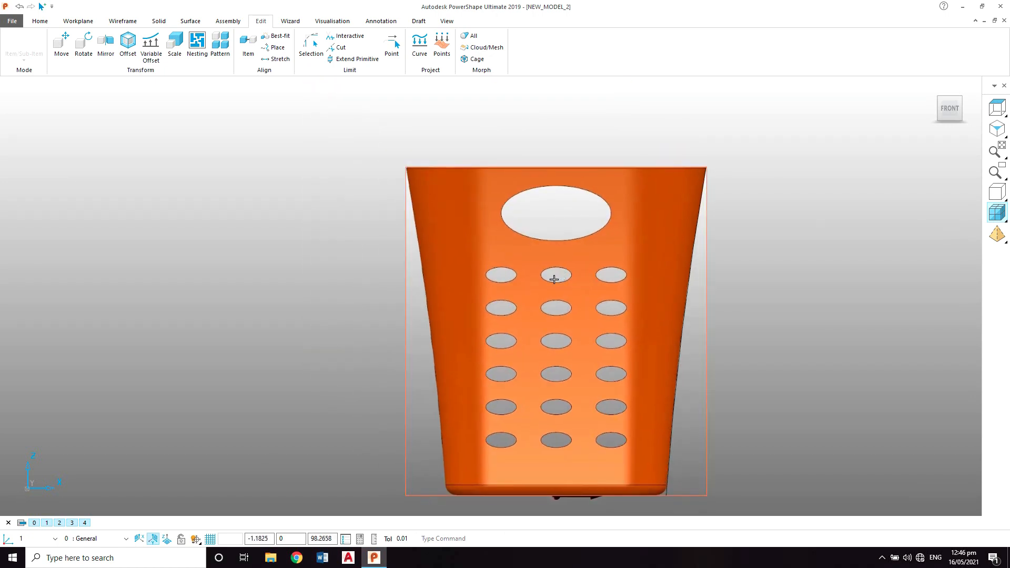
click(949, 108)
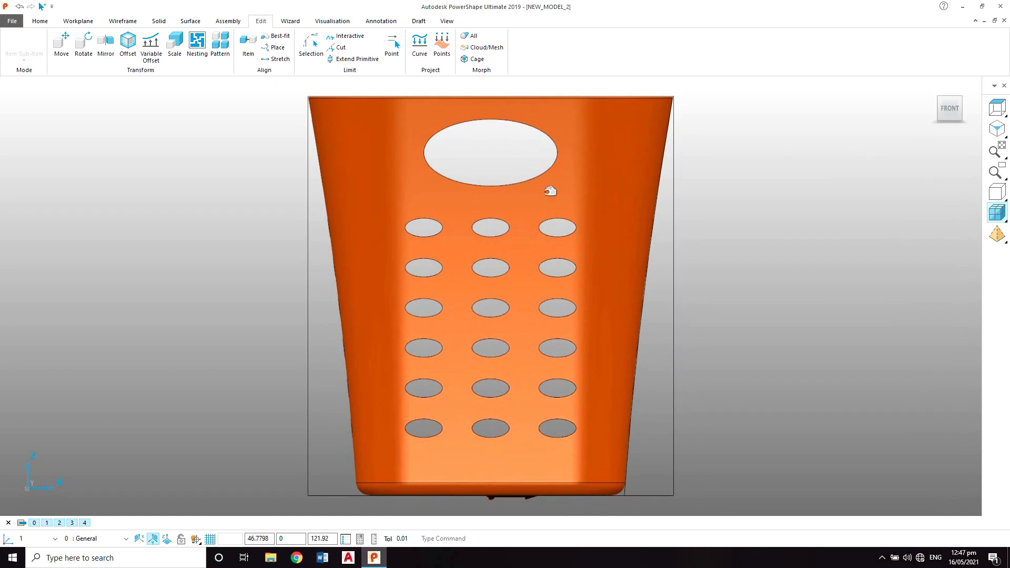
scroll(550, 191, up, 3)
shift+middle_drag(518, 214, 581, 354)
scroll(543, 316, down, 1)
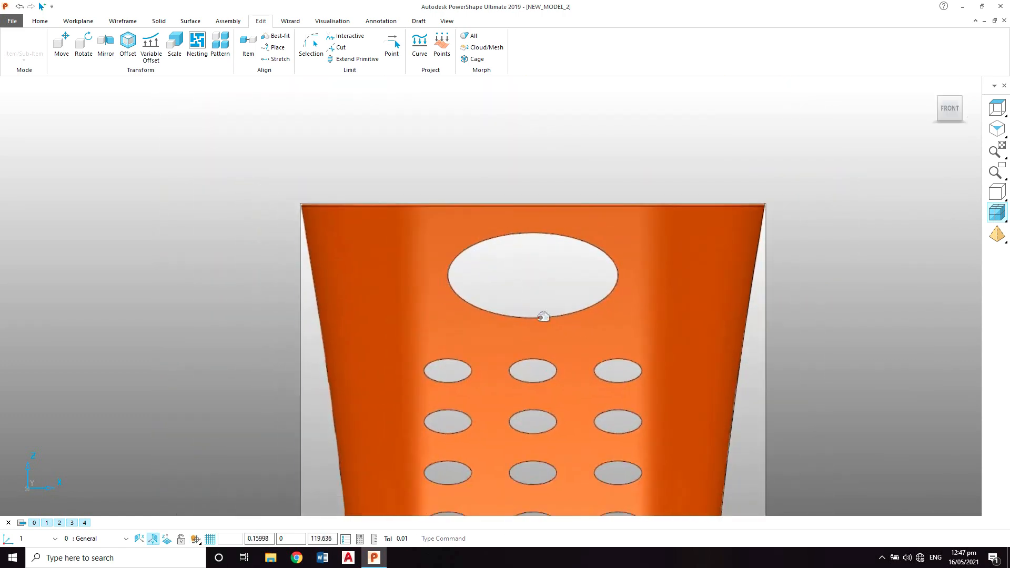
shift+middle_drag(542, 316, 564, 282)
scroll(568, 253, up, 1)
scroll(570, 289, down, 2)
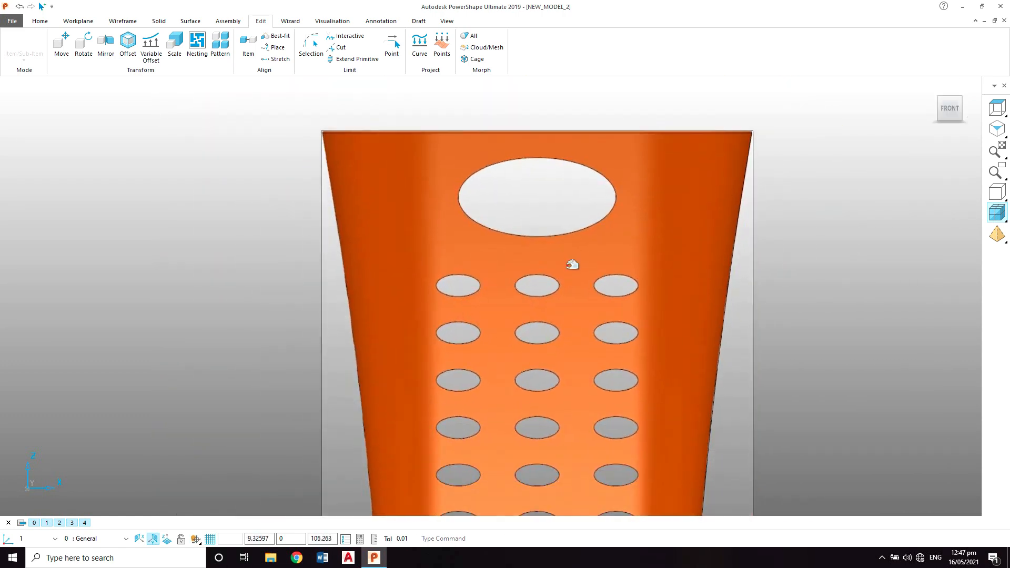
scroll(572, 264, down, 1)
shift+middle_drag(564, 270, 540, 227)
scroll(546, 263, up, 1)
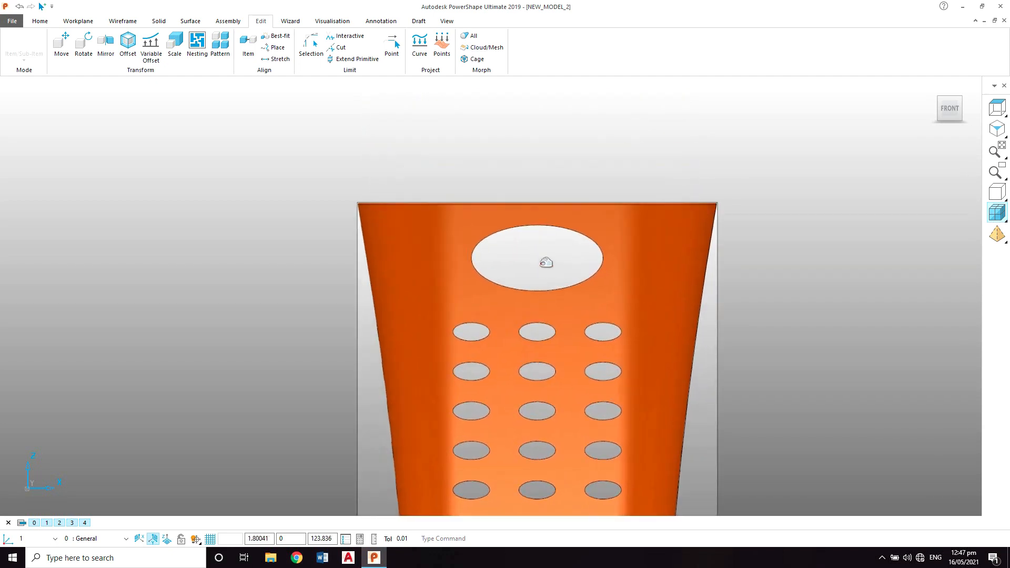
Measure the oval handle opening's height between its uppermost and lowermost edge points with an automatic dimension
scroll(545, 262, up, 2)
shift+middle_drag(544, 263, 542, 300)
scroll(541, 300, up, 1)
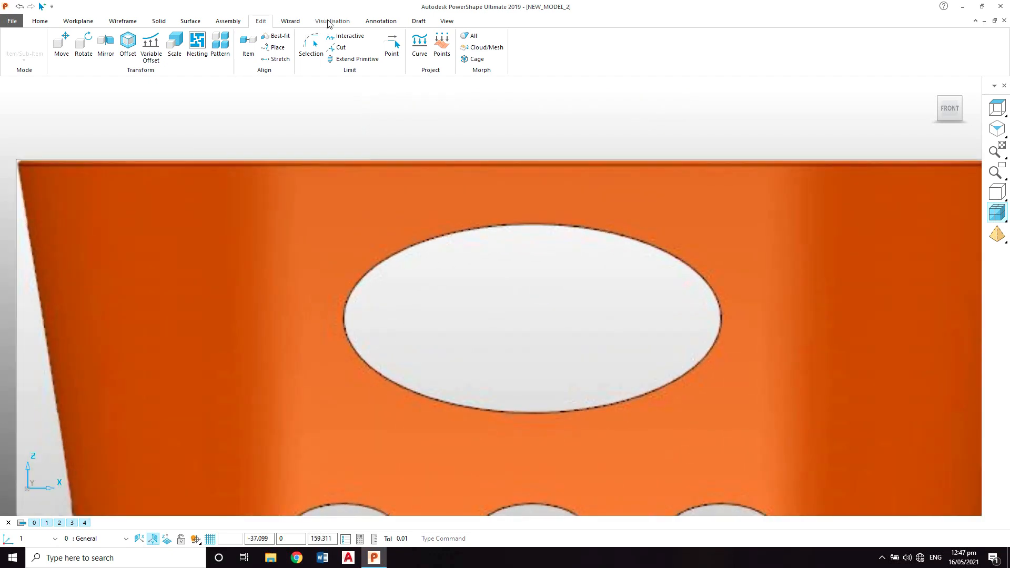
click(381, 21)
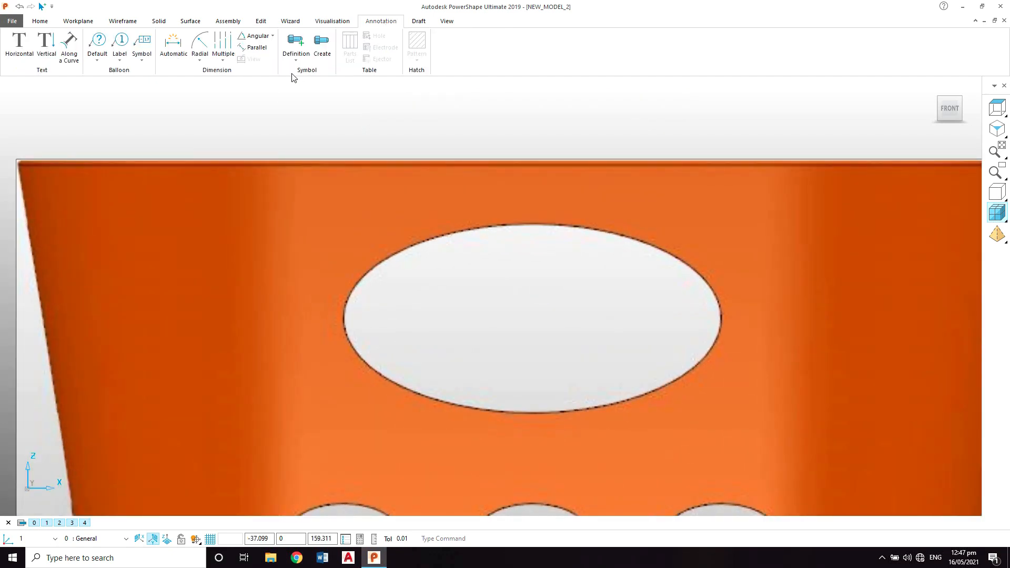
click(169, 53)
scroll(589, 257, up, 1)
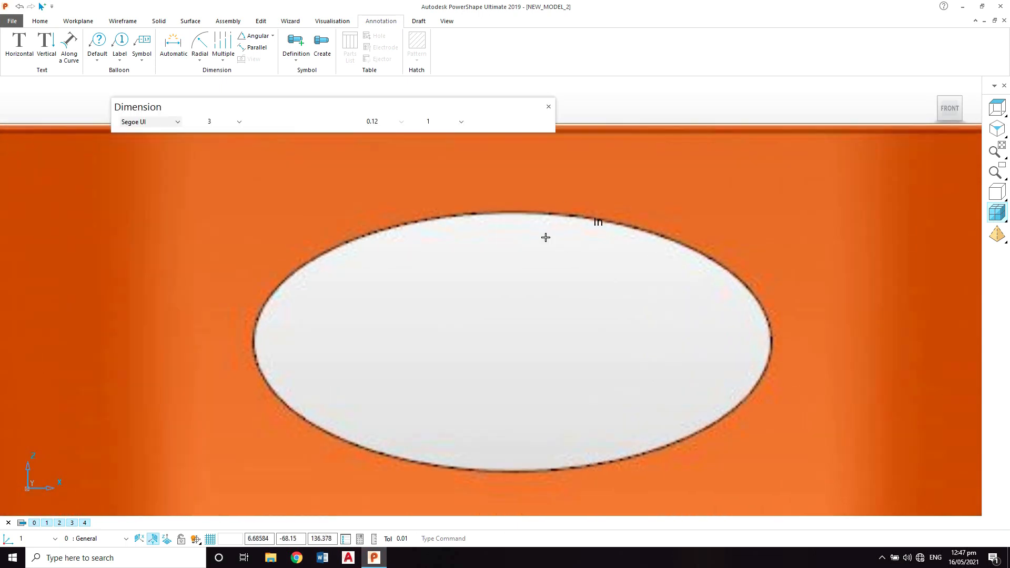
click(514, 212)
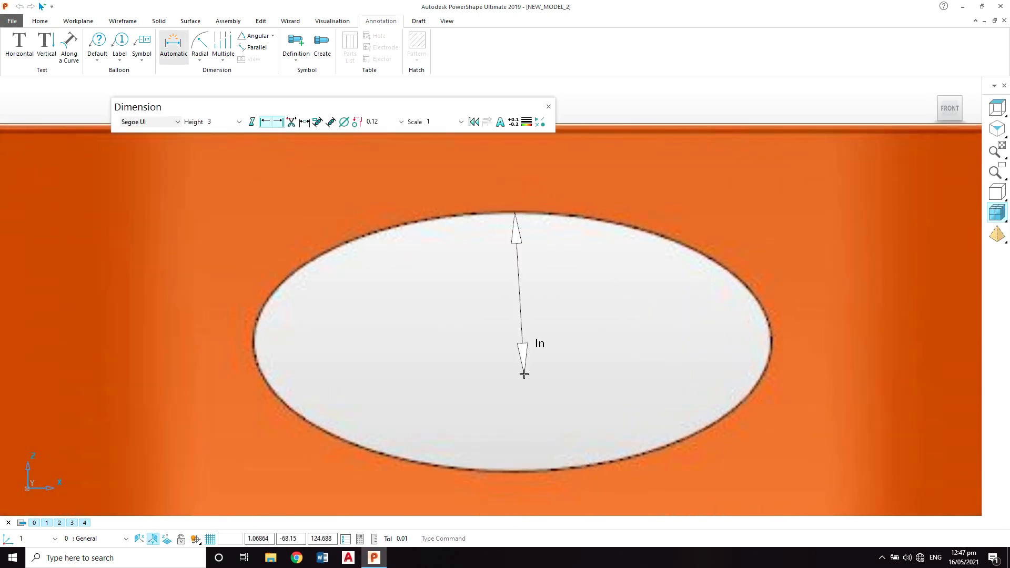
click(516, 472)
scroll(829, 375, down, 1)
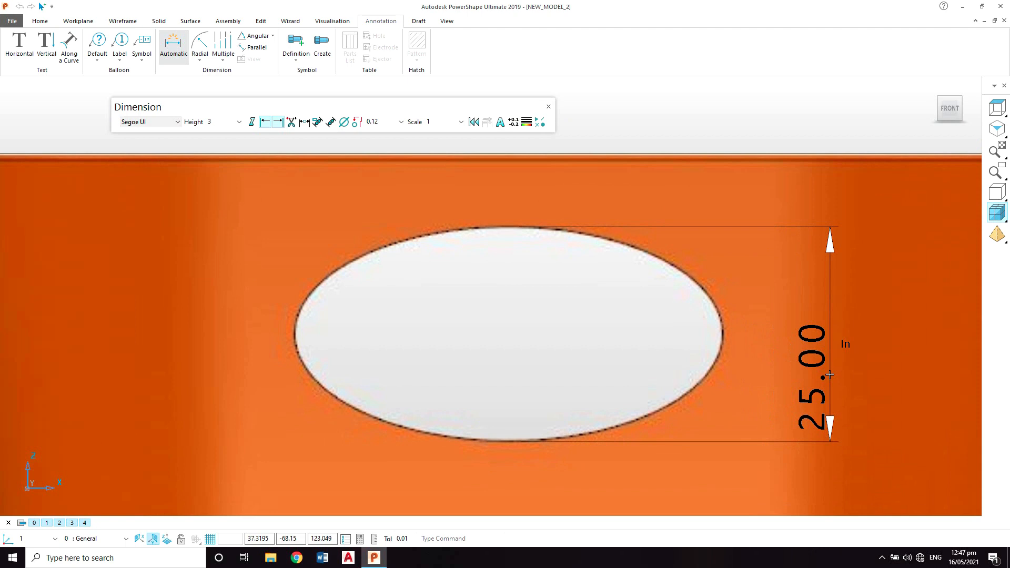
click(829, 375)
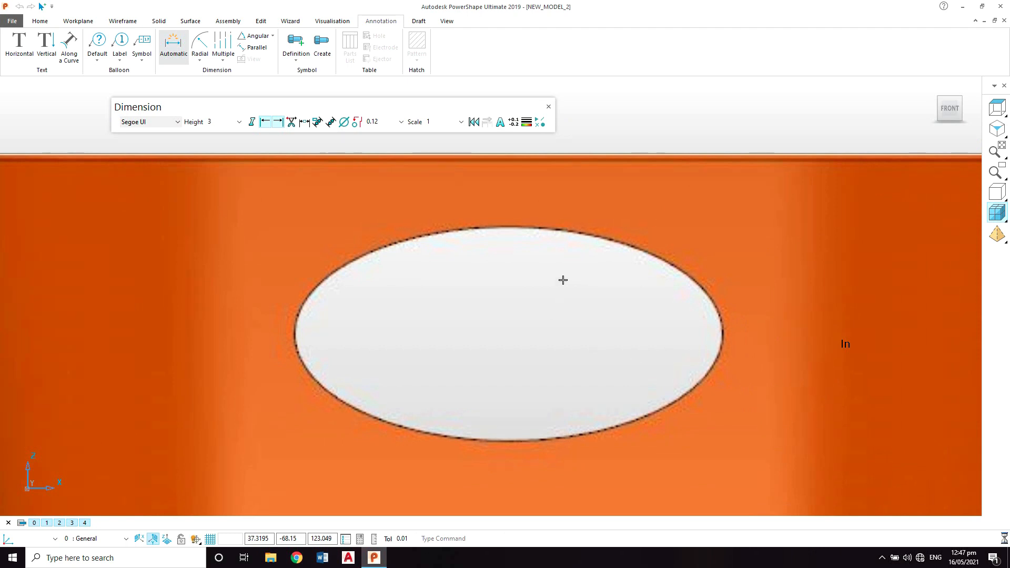
Measure the oval handle opening's width between its two side extremes with an automatic dimension
click(170, 61)
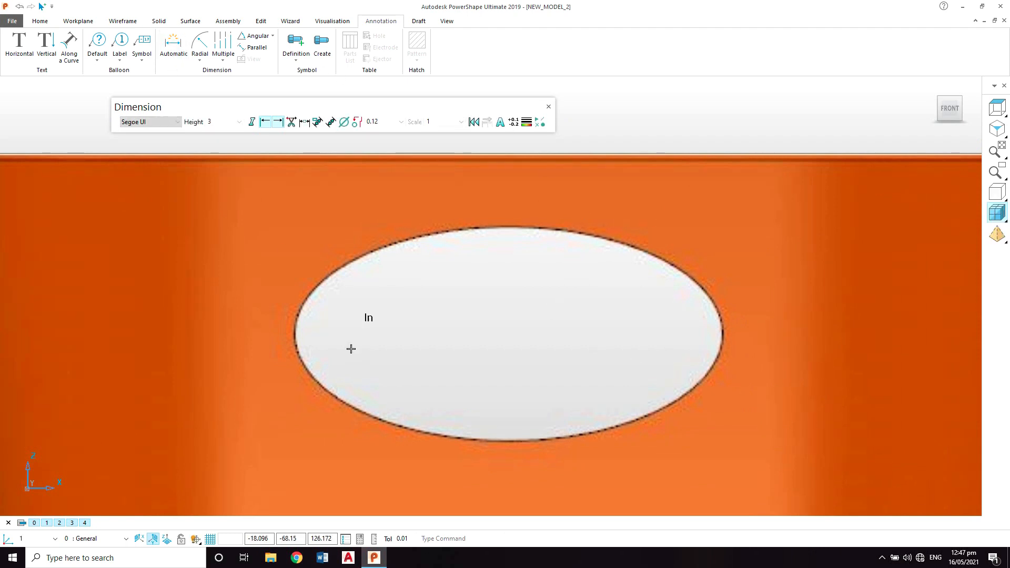
click(294, 331)
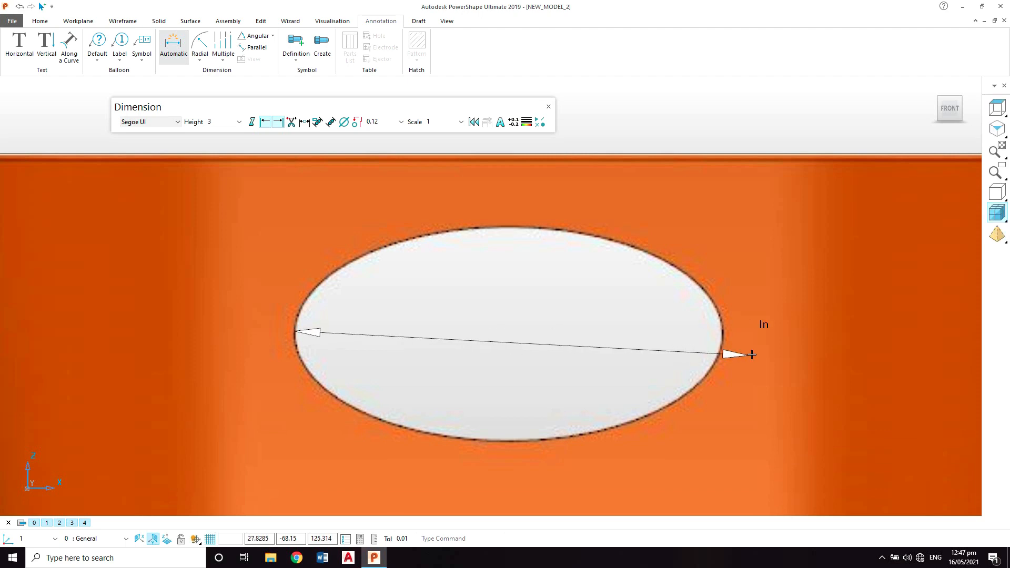
click(723, 334)
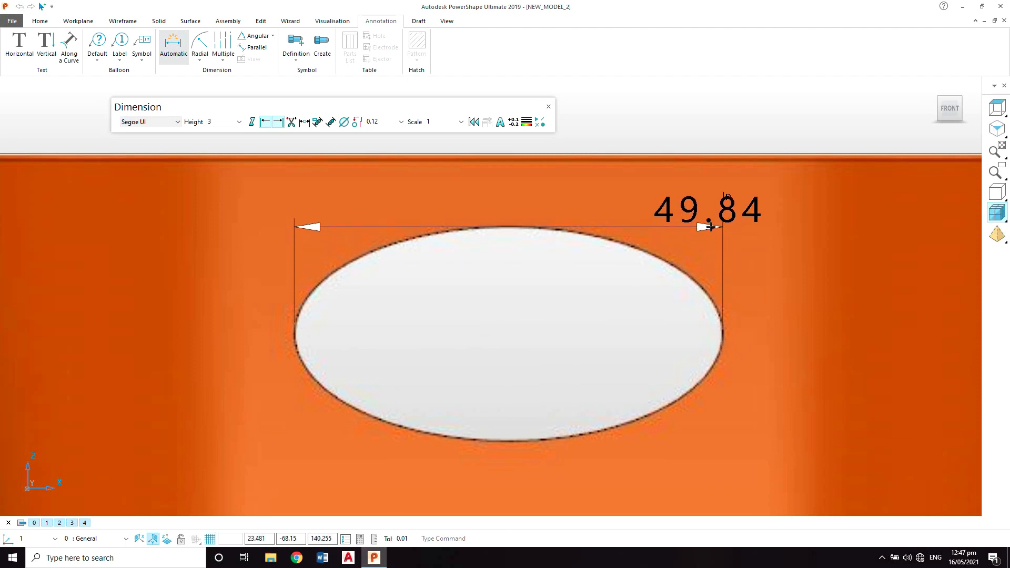
click(711, 227)
click(548, 106)
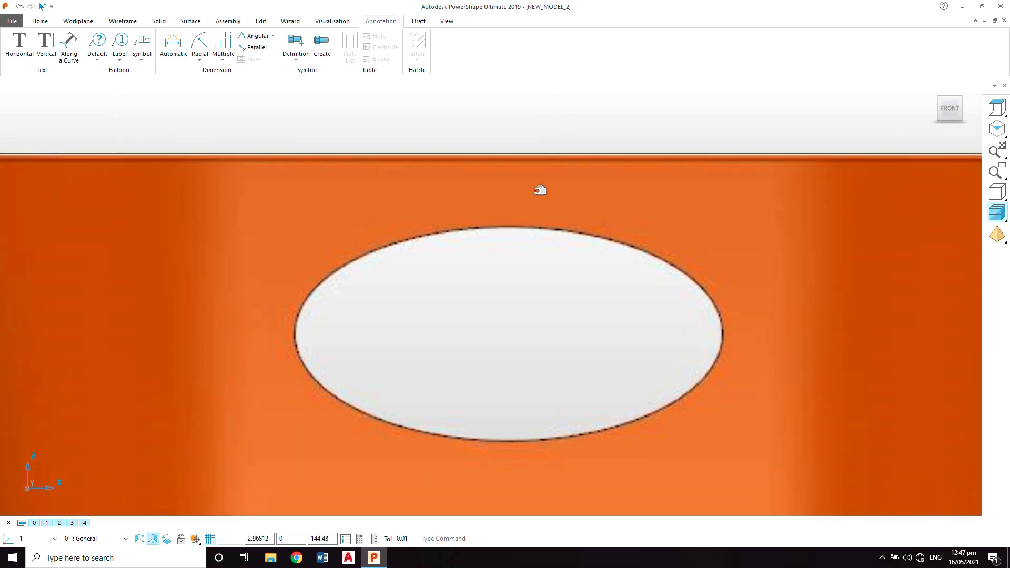
Create an ellipse above the basket's right side with major axis 25, minor axis 50 and 4 points in each quadrant
scroll(531, 179, down, 2)
click(121, 22)
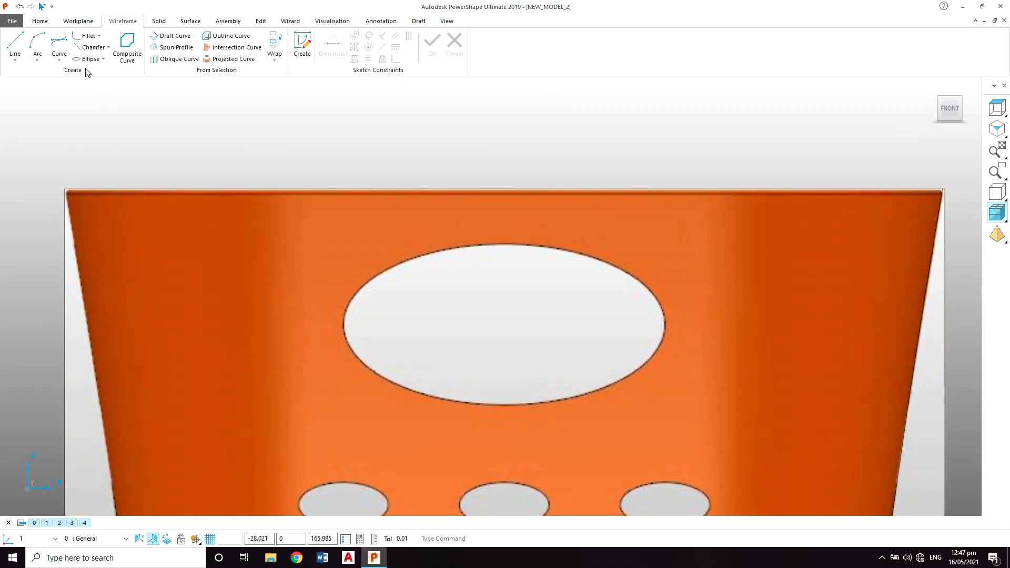
click(91, 58)
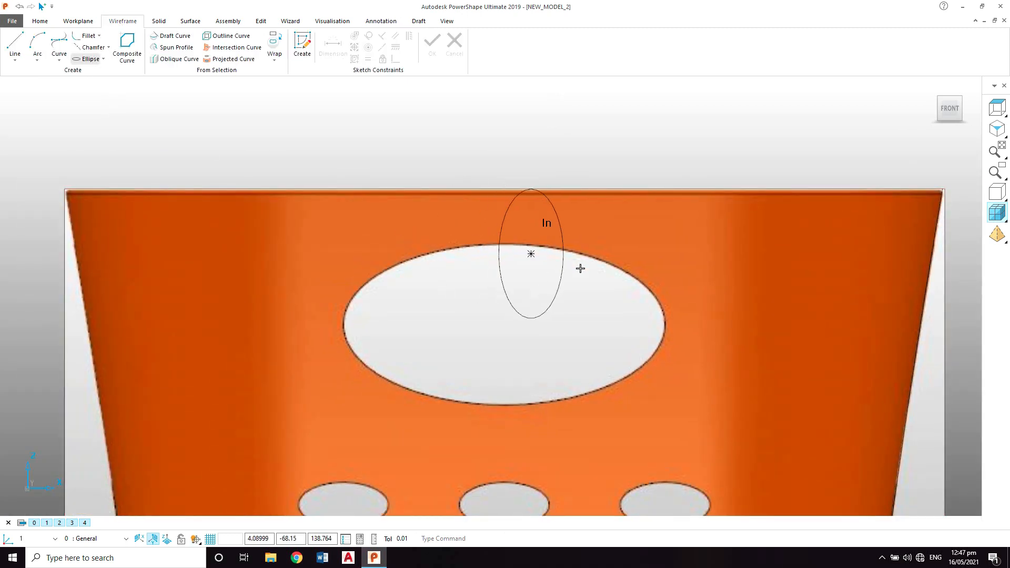
click(788, 159)
drag(242, 205, 488, 210)
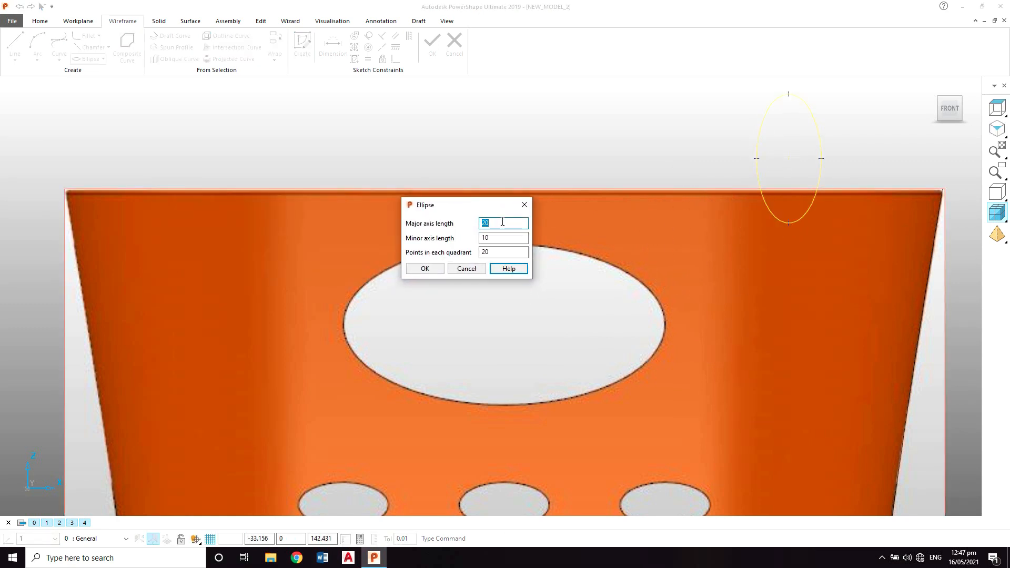
text(5)
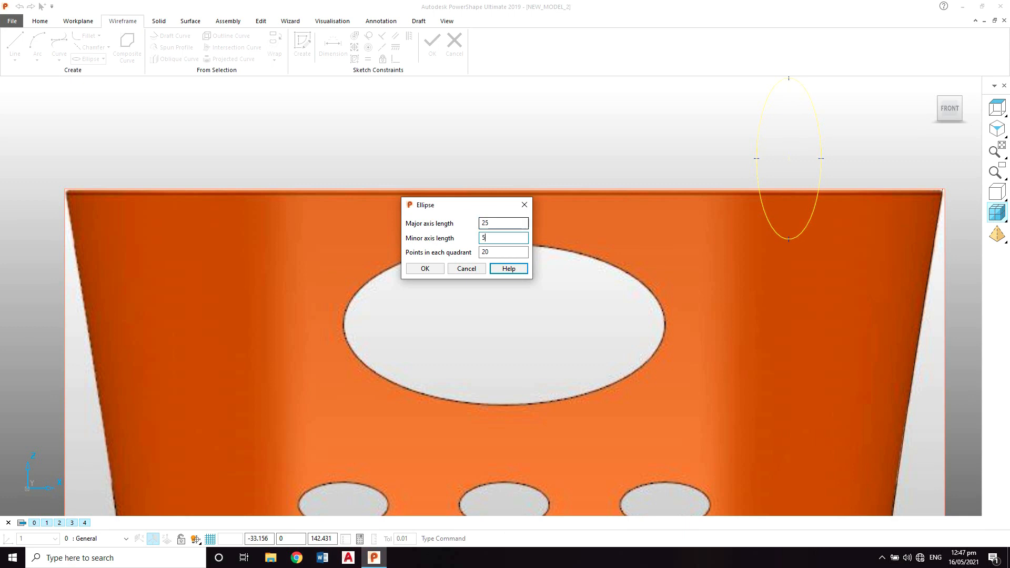
text(0)
key(Return)
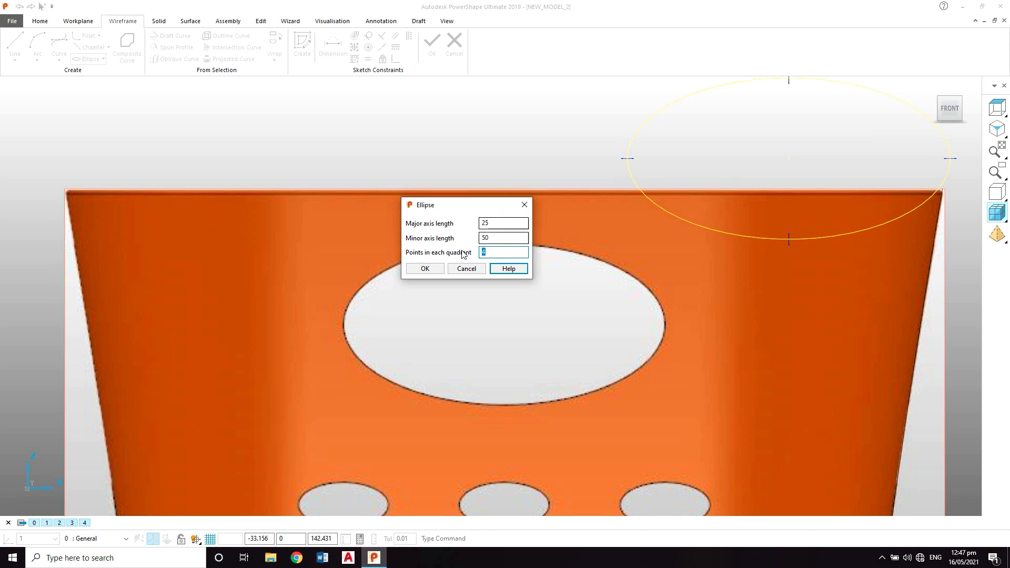
key(Return)
Place a second 25 by 50 ellipse centred on the oval handle opening so it matches the reference outline
scroll(503, 328, up, 1)
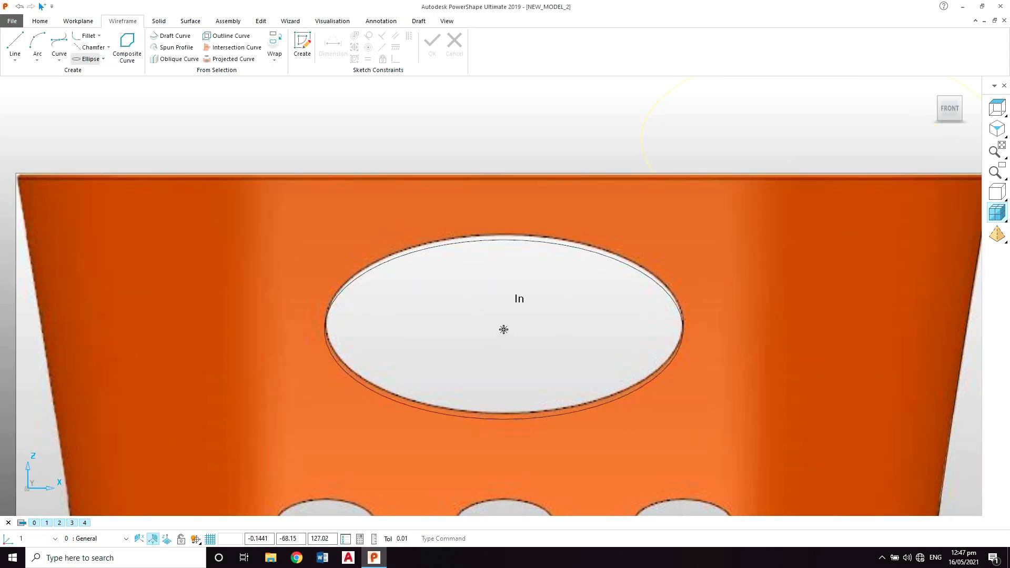
scroll(504, 329, up, 1)
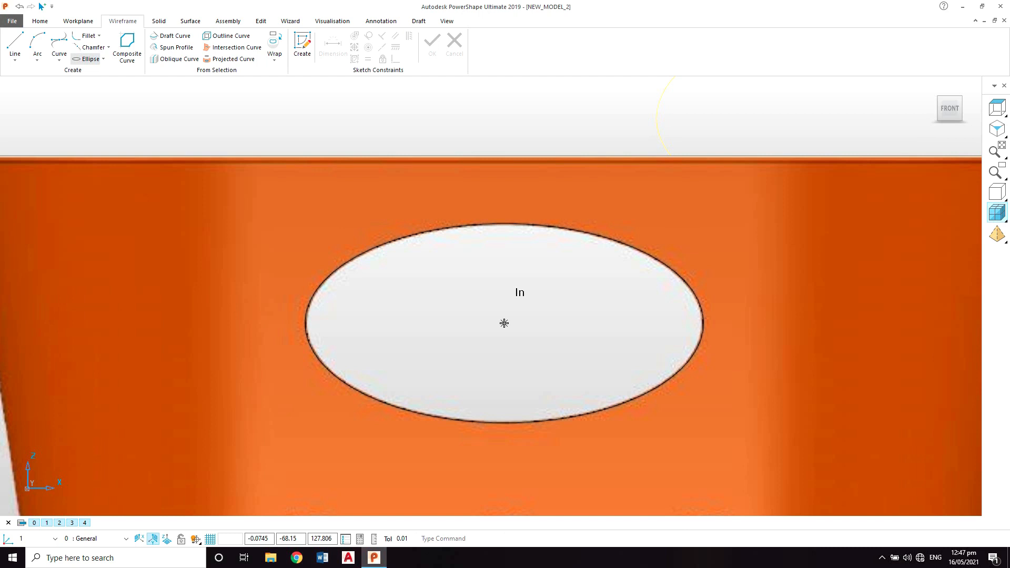
click(504, 323)
scroll(514, 361, down, 3)
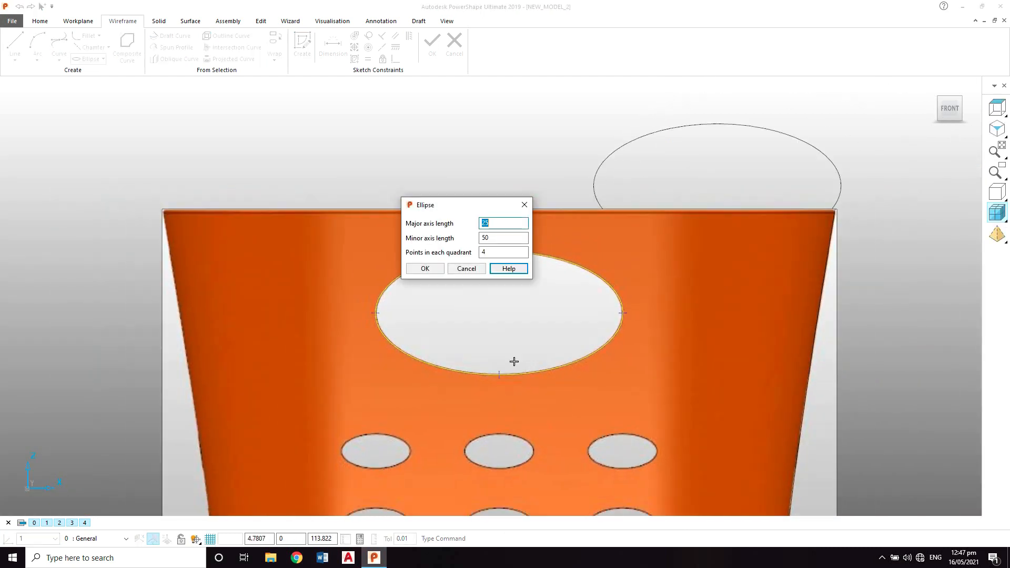
click(433, 271)
Exit the ellipse command and delete the spare ellipse above the basket's right side
scroll(476, 333, down, 4)
right_click(405, 172)
click(434, 179)
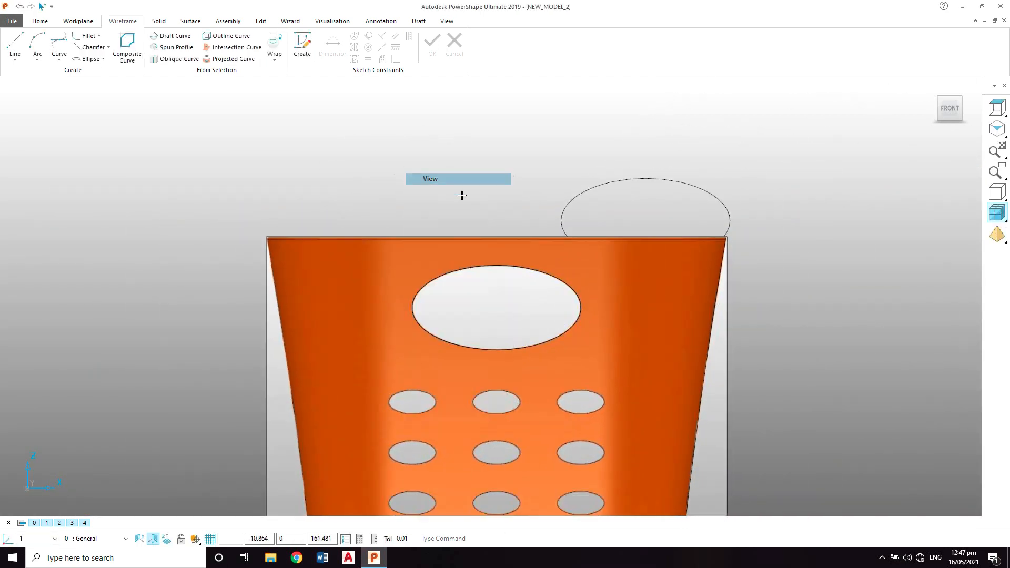
scroll(540, 286, up, 2)
click(532, 172)
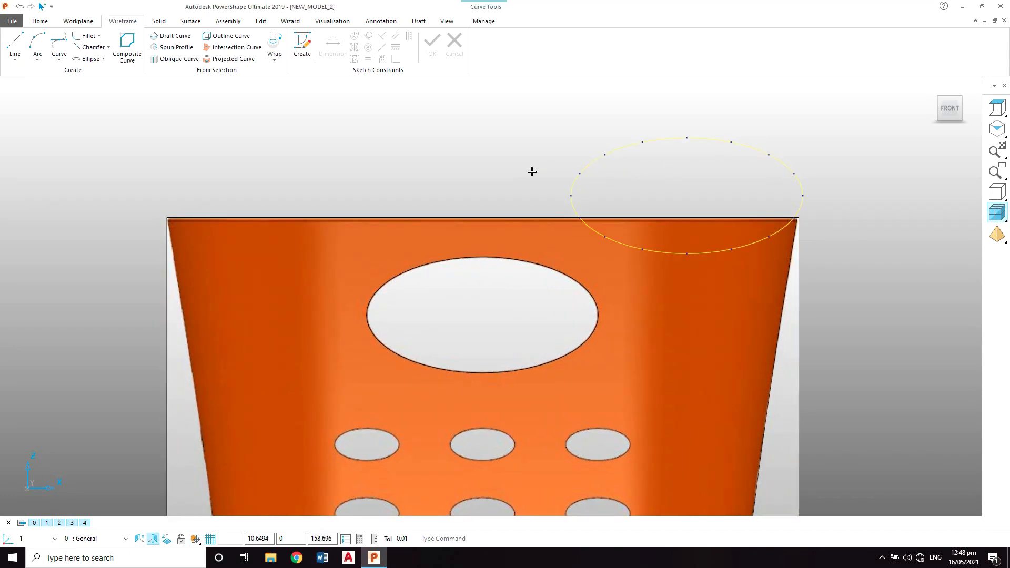
key(Delete)
Measure the height of the top row's left perforation with an automatic dimension
scroll(534, 284, down, 5)
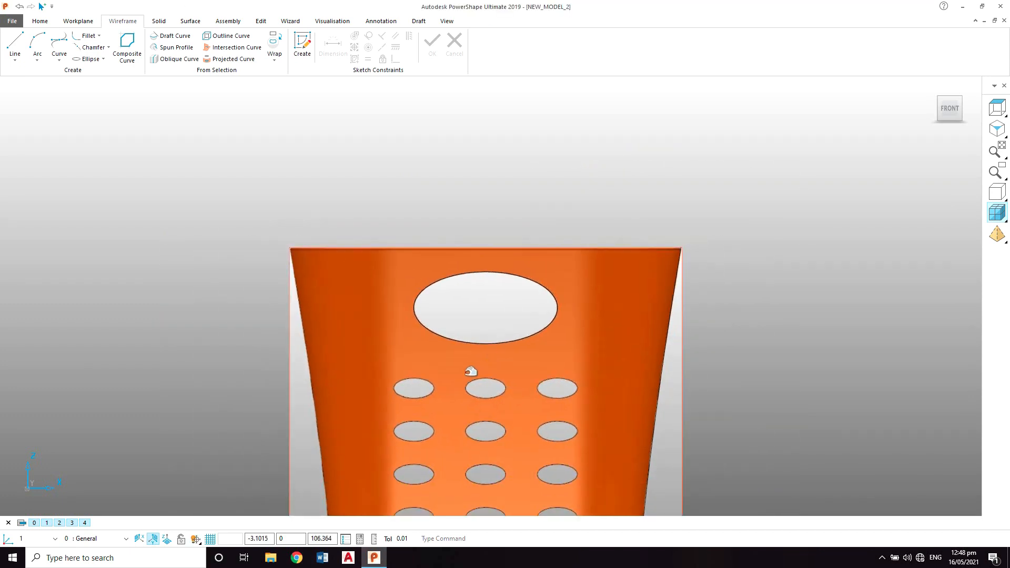
shift+middle_drag(436, 384, 602, 291)
scroll(602, 293, up, 2)
scroll(640, 316, down, 3)
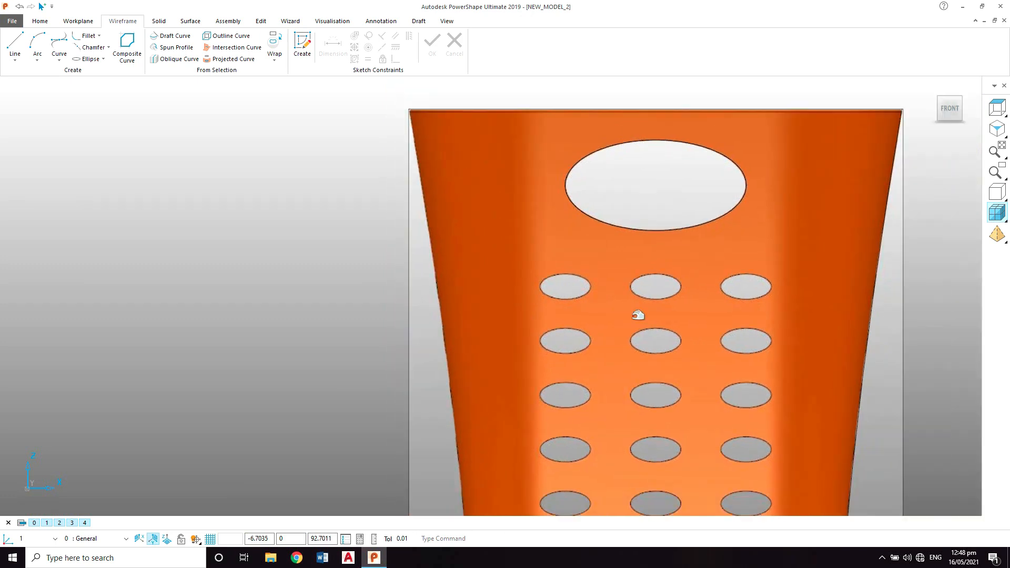
scroll(571, 270, up, 3)
scroll(571, 269, up, 5)
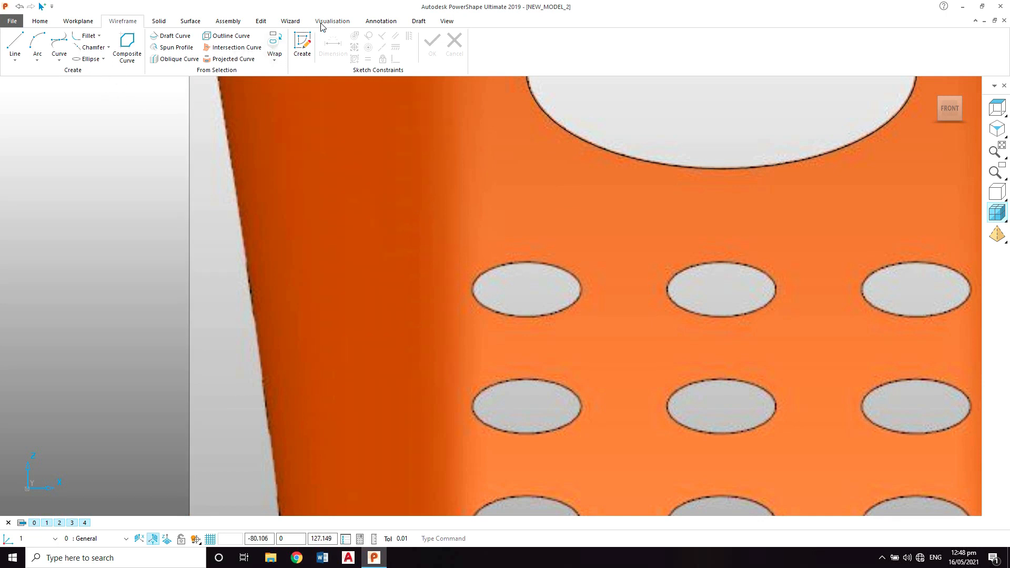
scroll(338, 44, down, 7)
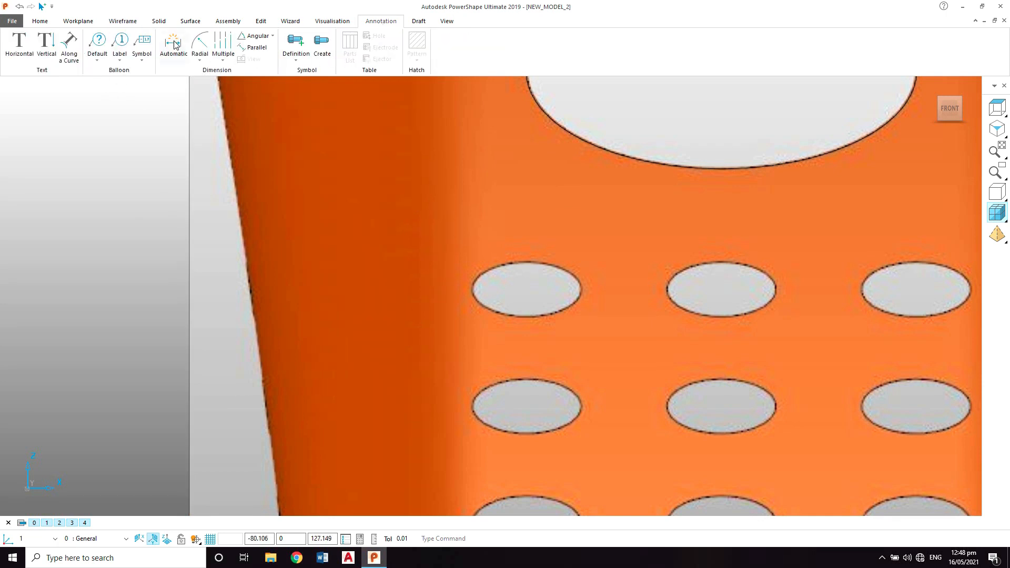
click(174, 44)
scroll(555, 266, up, 4)
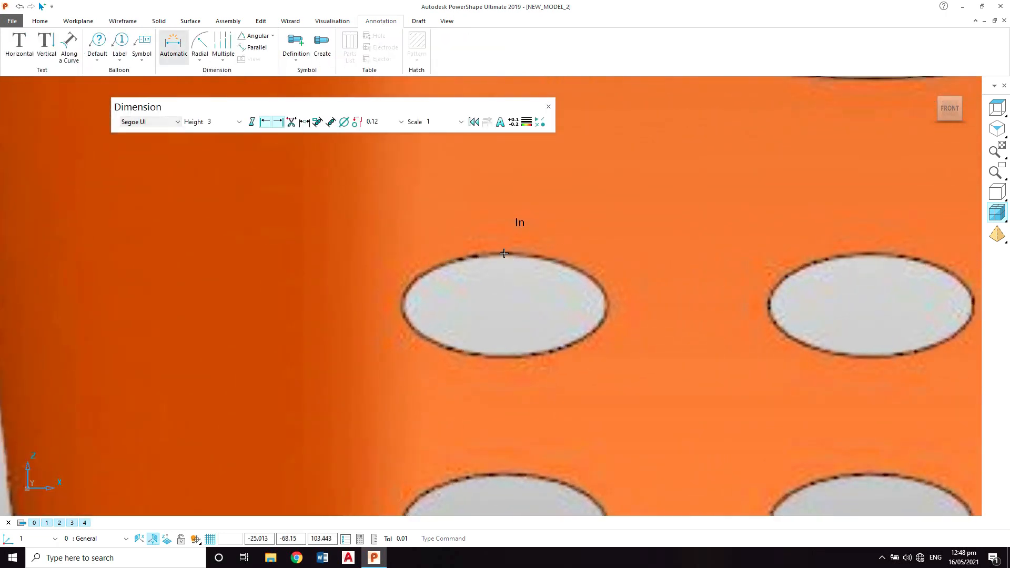
click(504, 254)
click(504, 357)
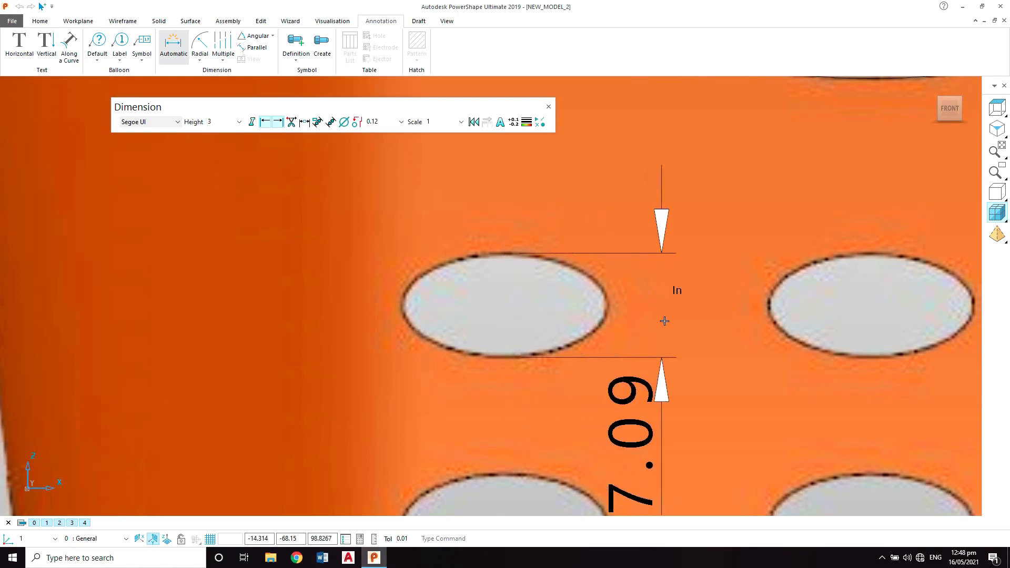
scroll(688, 309, down, 1)
click(685, 309)
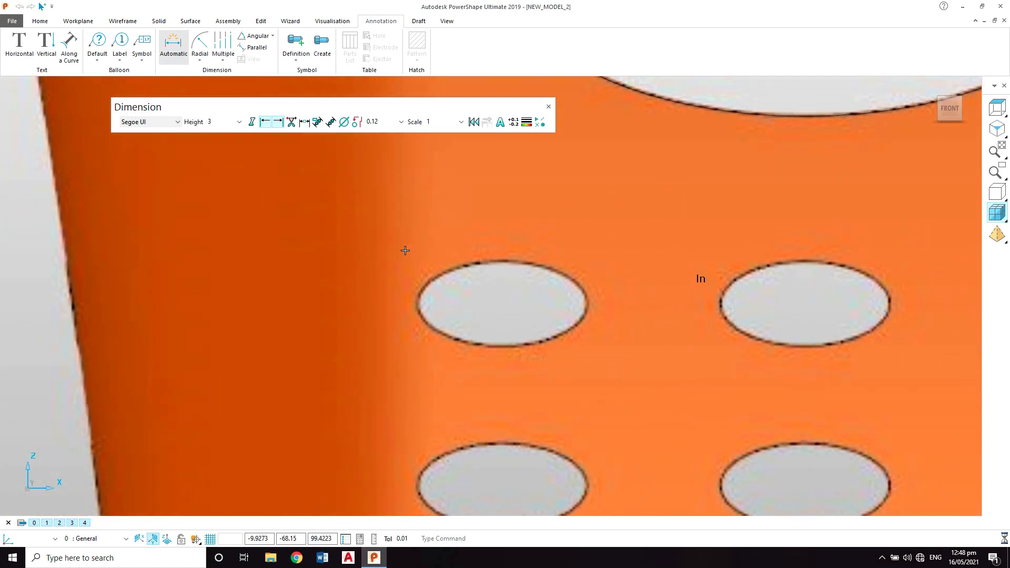
Measure the width of the top row's left perforation between its side extremes
scroll(421, 302, up, 1)
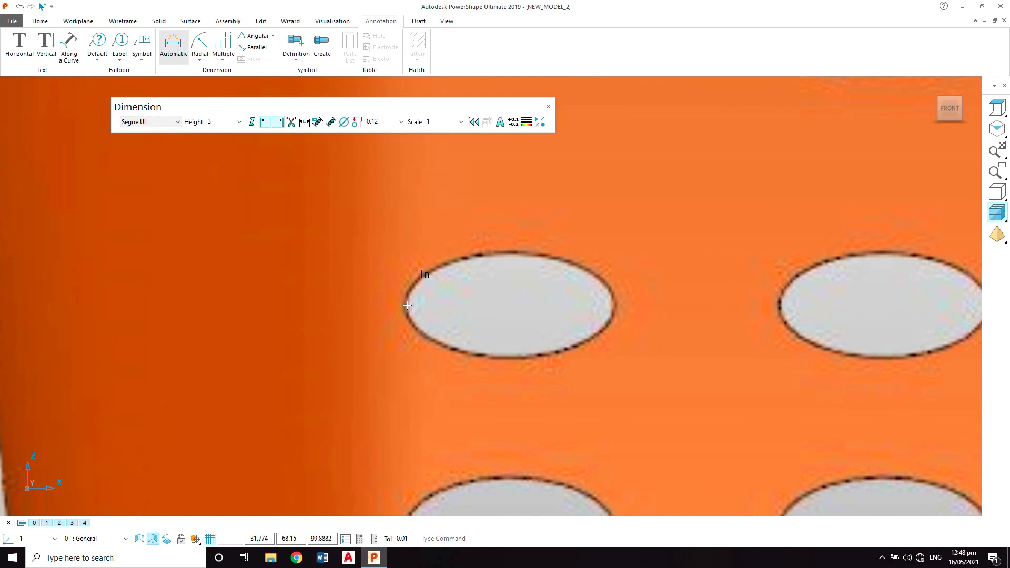
click(407, 305)
click(613, 305)
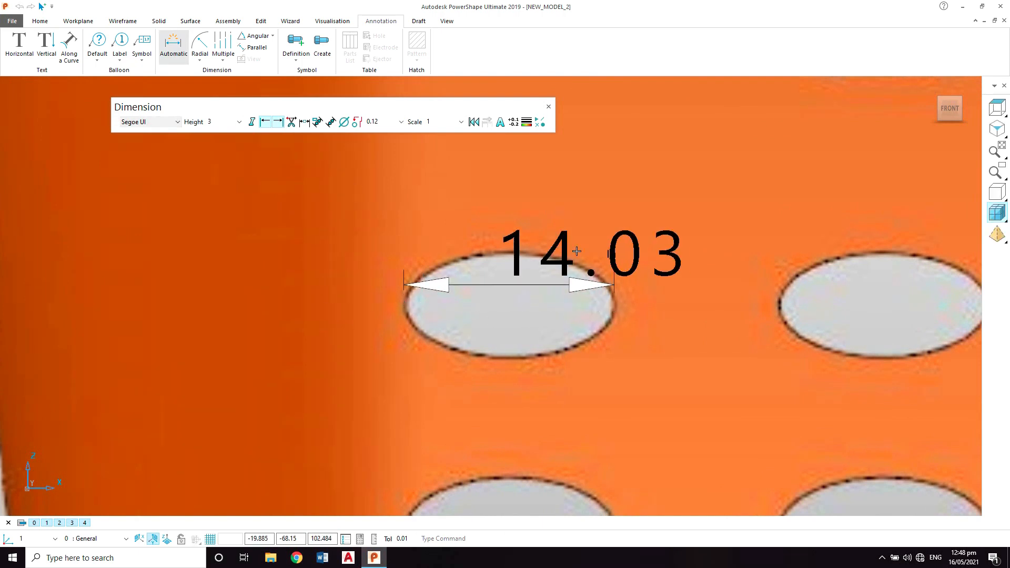
key(Escape)
click(549, 106)
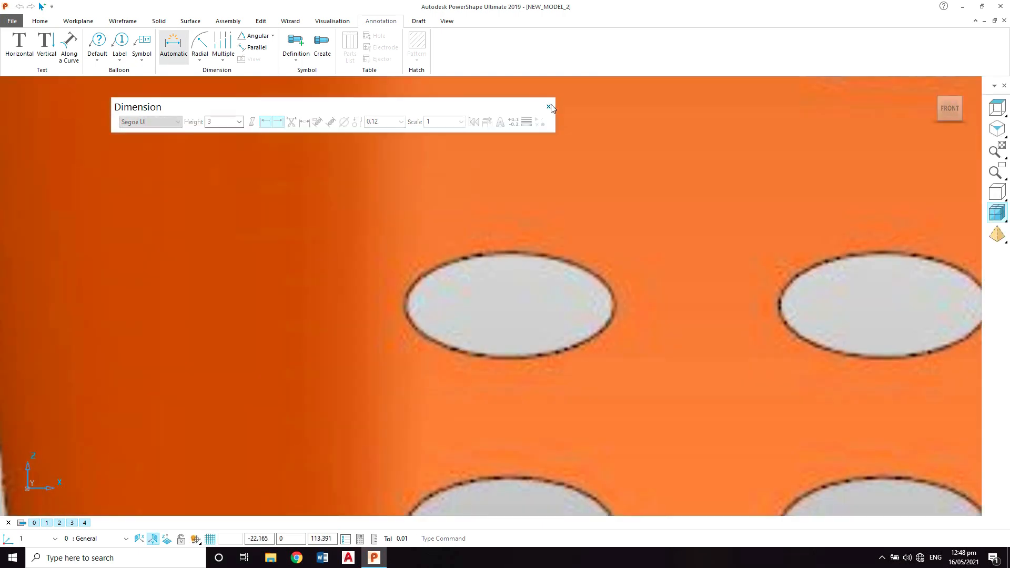
Create an ellipse above the top row of perforations with major axis 7, minor axis 14 and 4 points in each quadrant
click(122, 21)
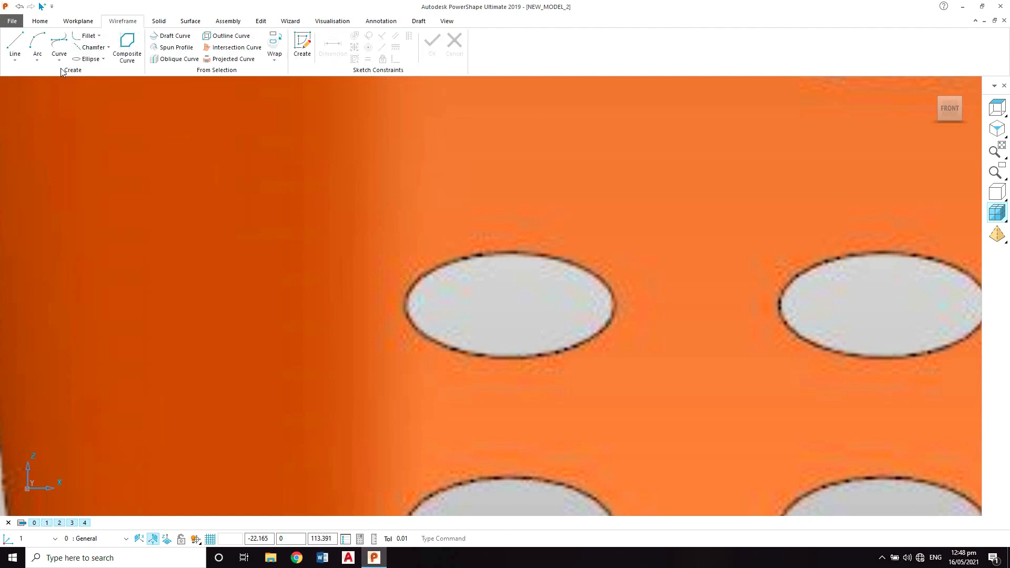
click(87, 59)
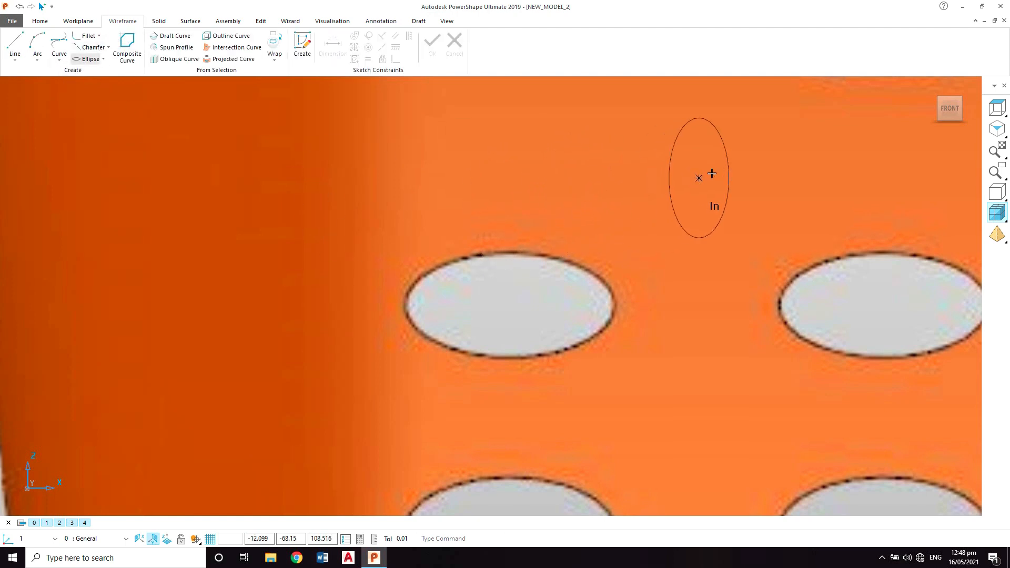
click(718, 167)
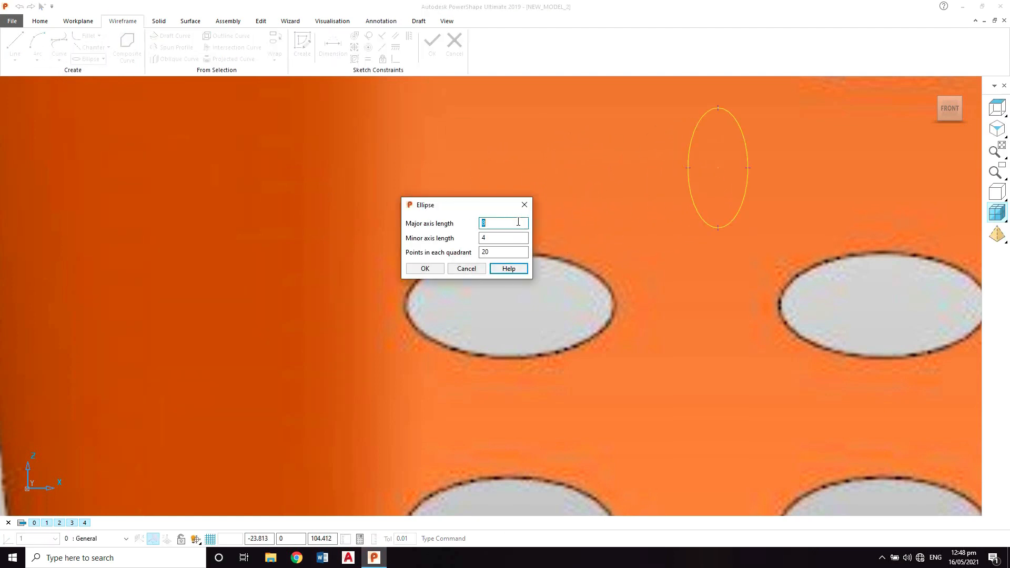
key(Tab)
text(14)
key(Return)
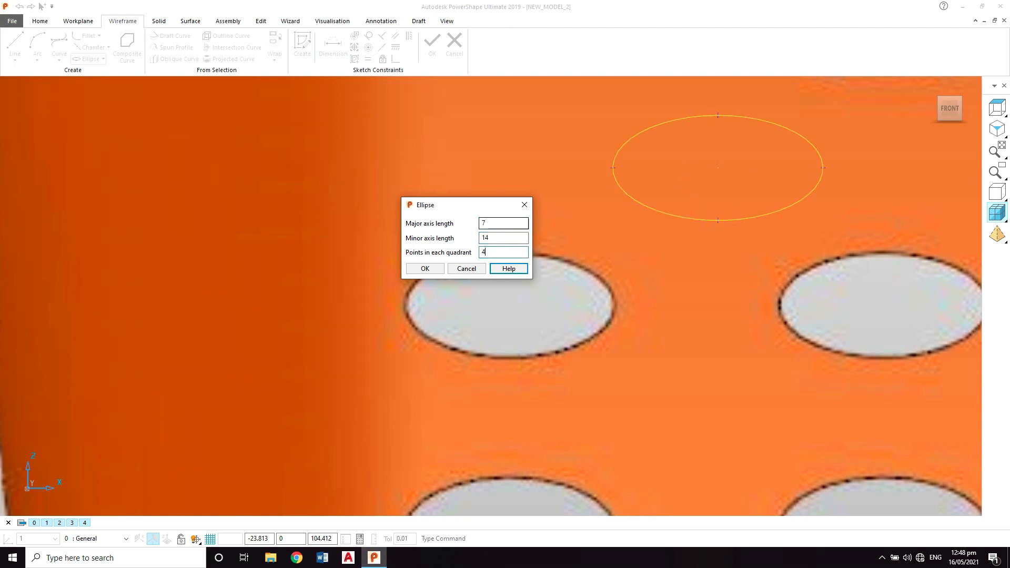
click(459, 269)
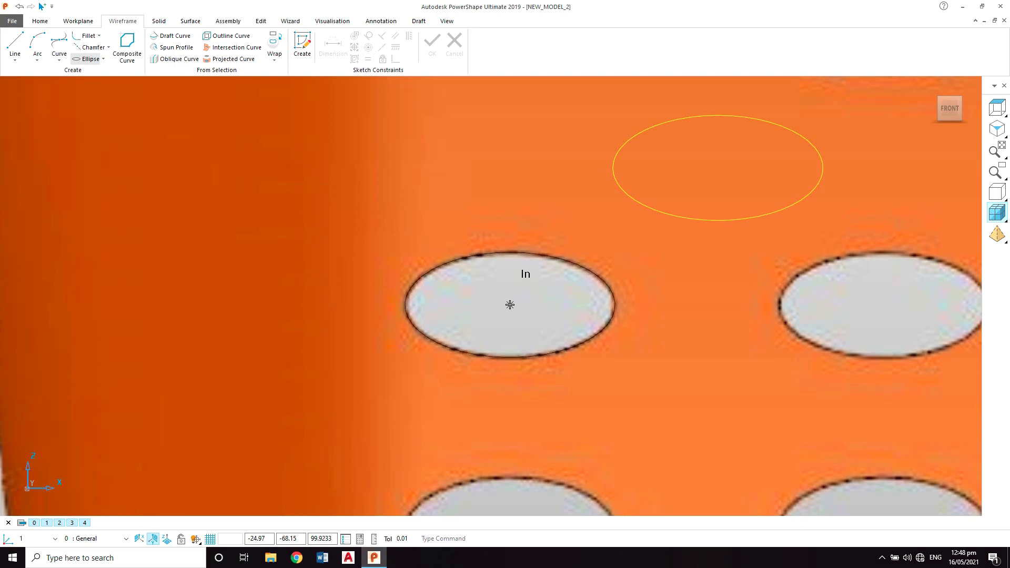
Place an ellipse with major axis 7 and minor axis 14 centred on the top row's left perforation
click(510, 303)
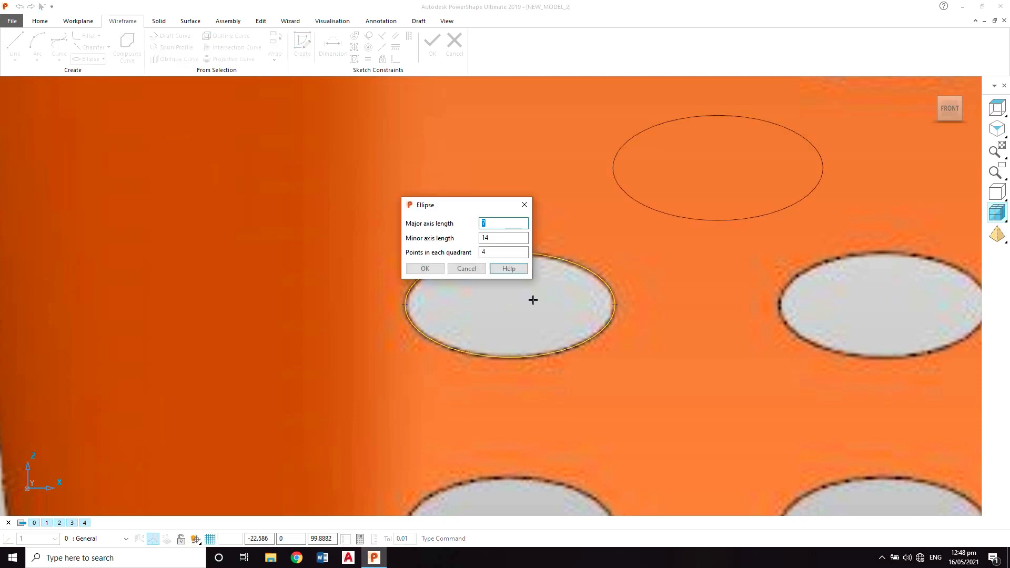
click(424, 269)
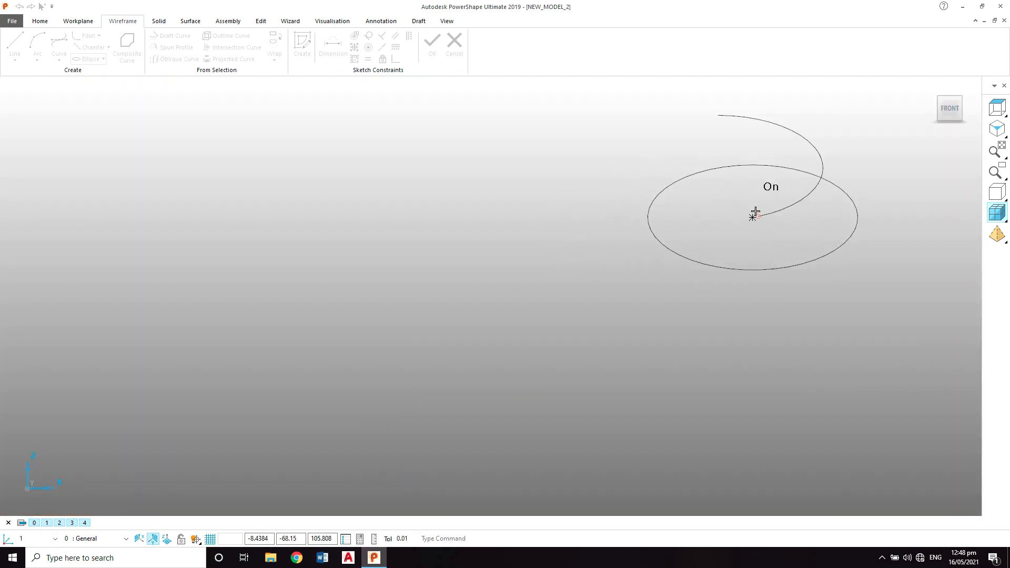
key(Escape)
Delete the spare ellipse above the top row of perforations
click(771, 213)
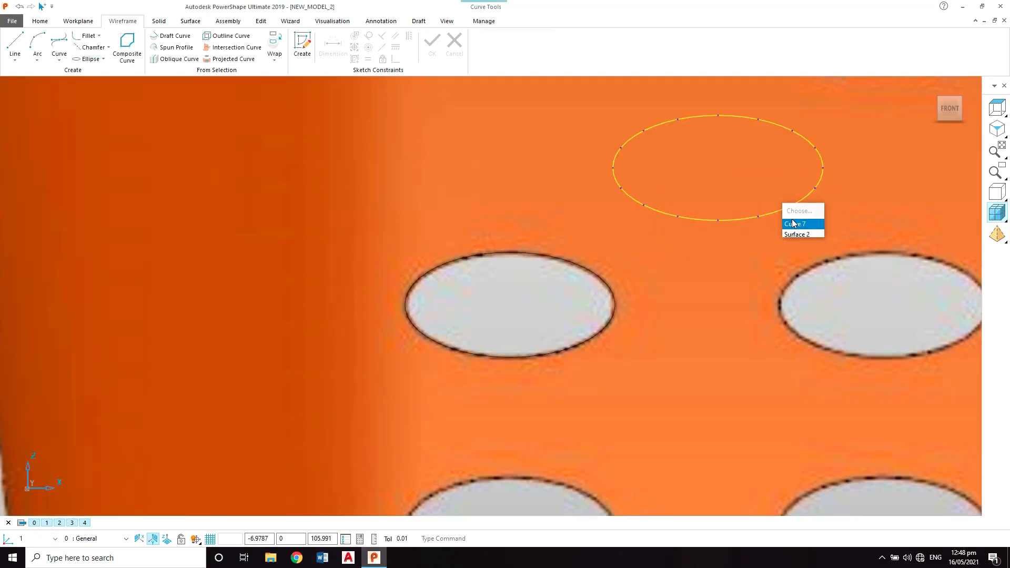
click(794, 224)
key(Delete)
Set up a rectangular pattern of the top row's left ellipse with counts of 3 across and -6 downward
scroll(626, 284, down, 5)
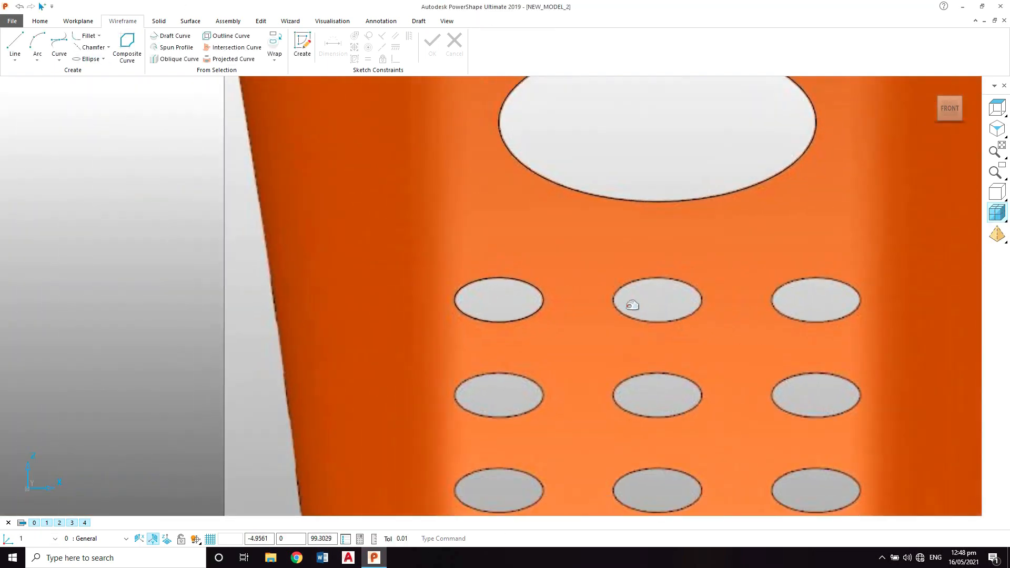
scroll(629, 316, down, 4)
middle_drag(628, 339, 624, 221)
scroll(615, 263, down, 3)
middle_drag(611, 284, 648, 284)
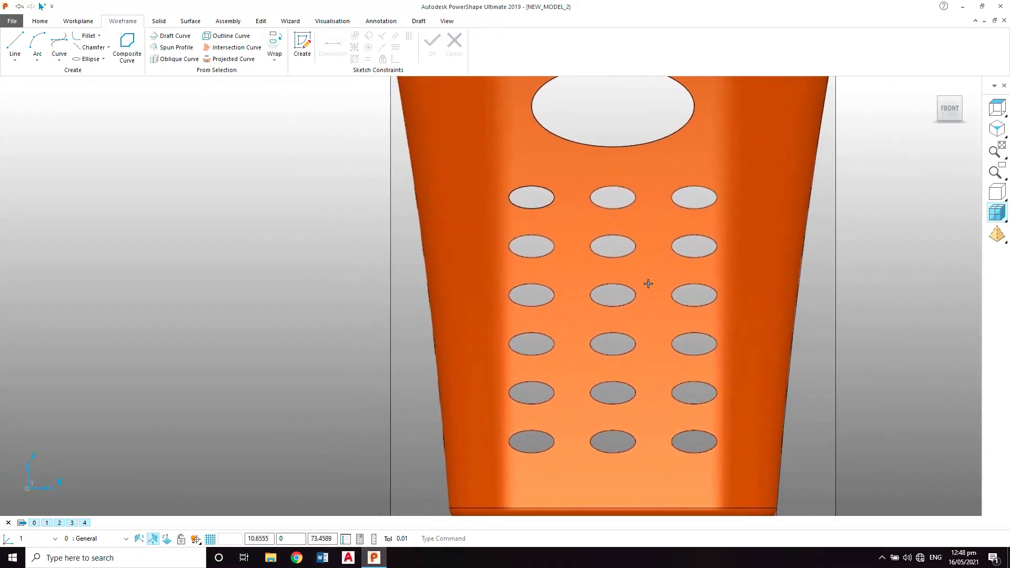
middle_drag(633, 229, 627, 274)
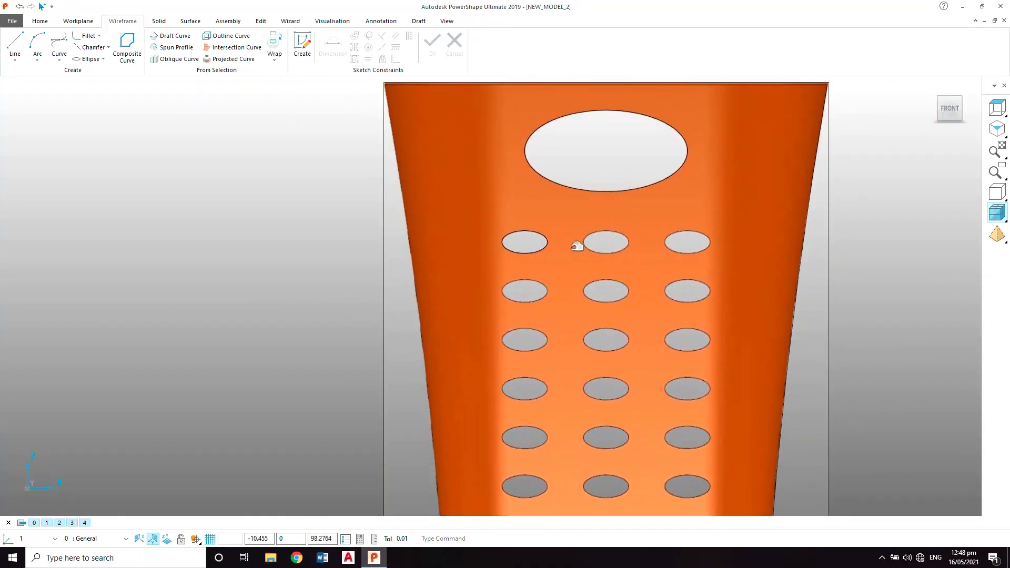
click(544, 237)
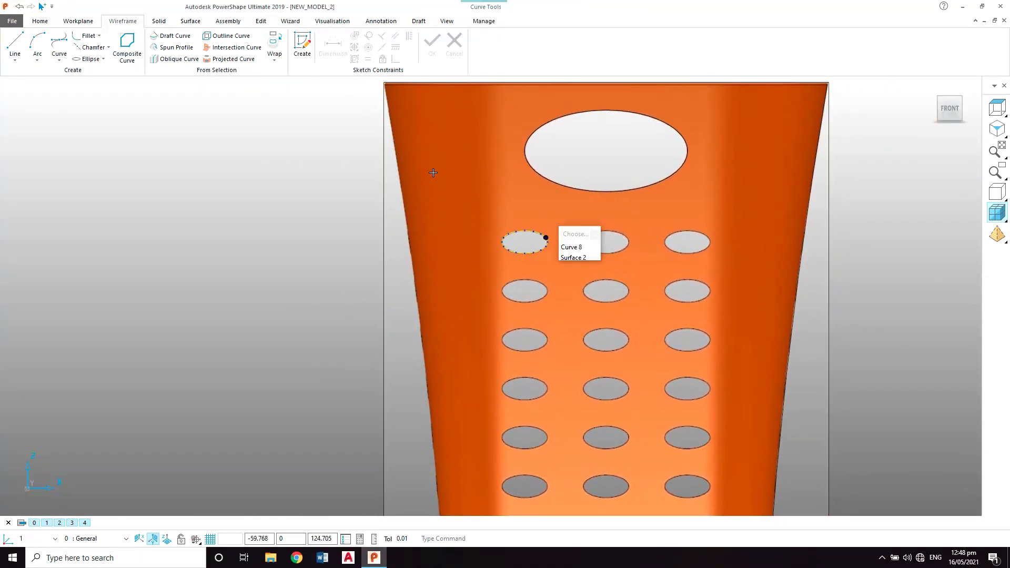
click(261, 21)
click(210, 53)
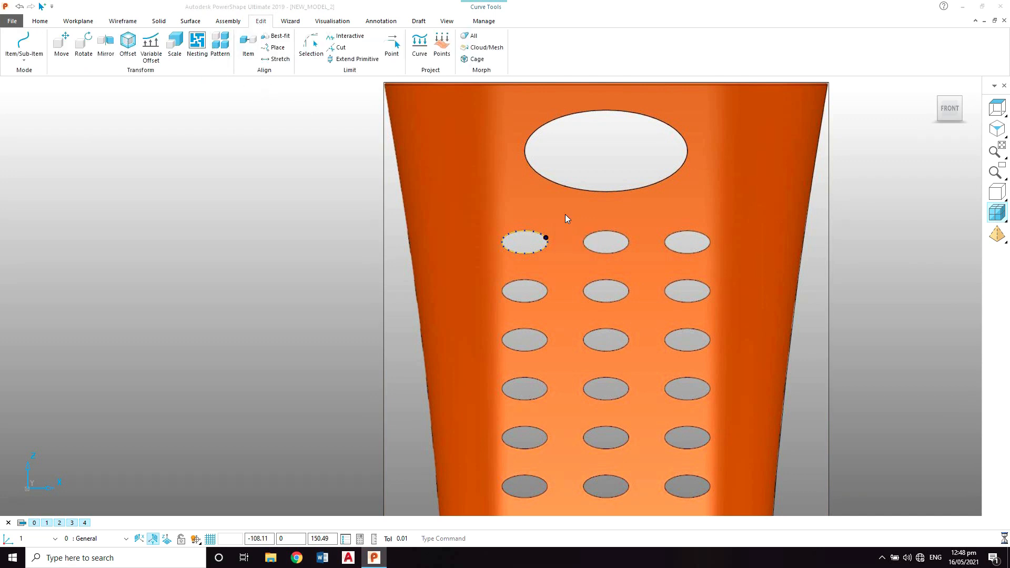
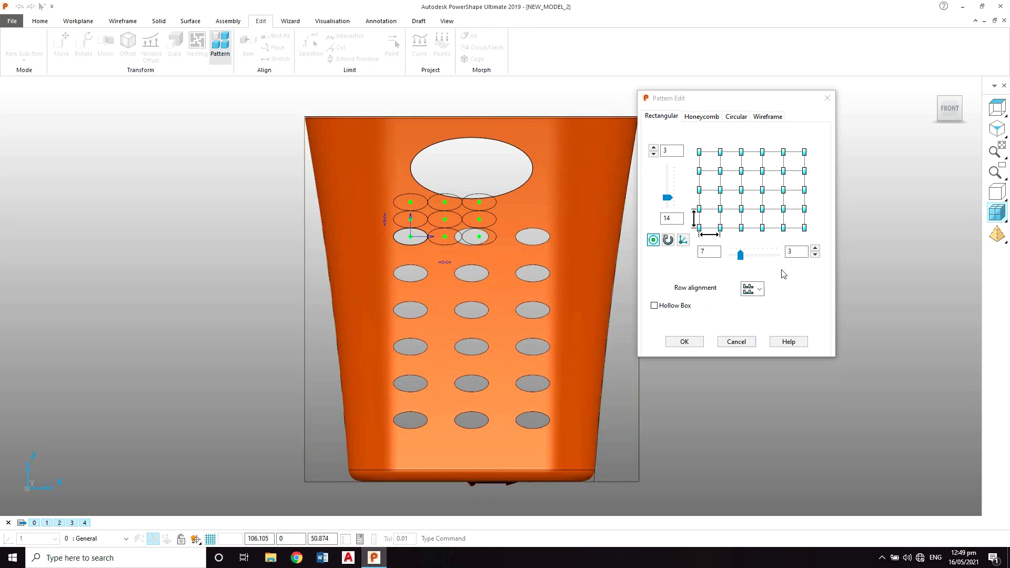
double_click(797, 251)
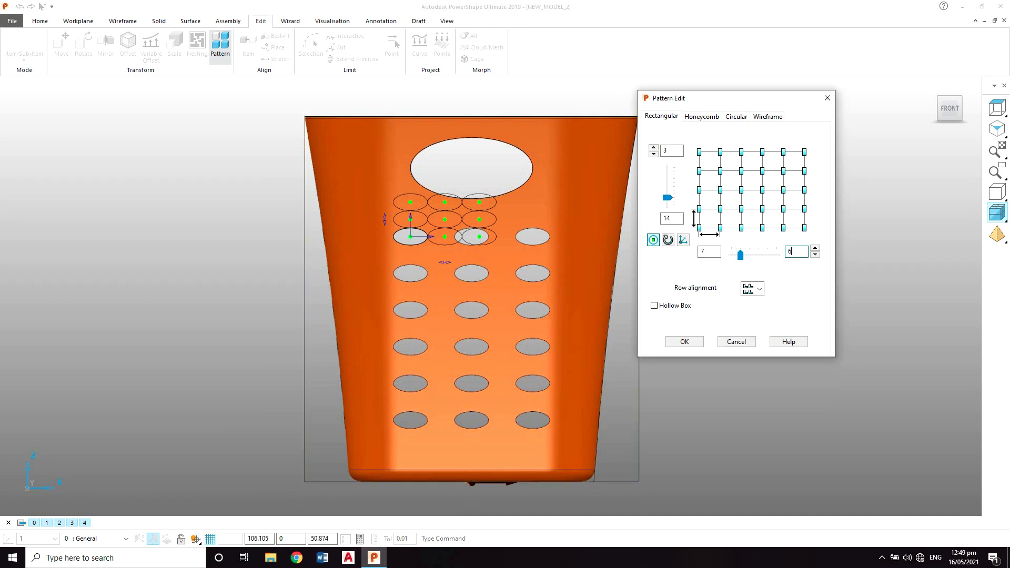
key(Return)
key(Return)
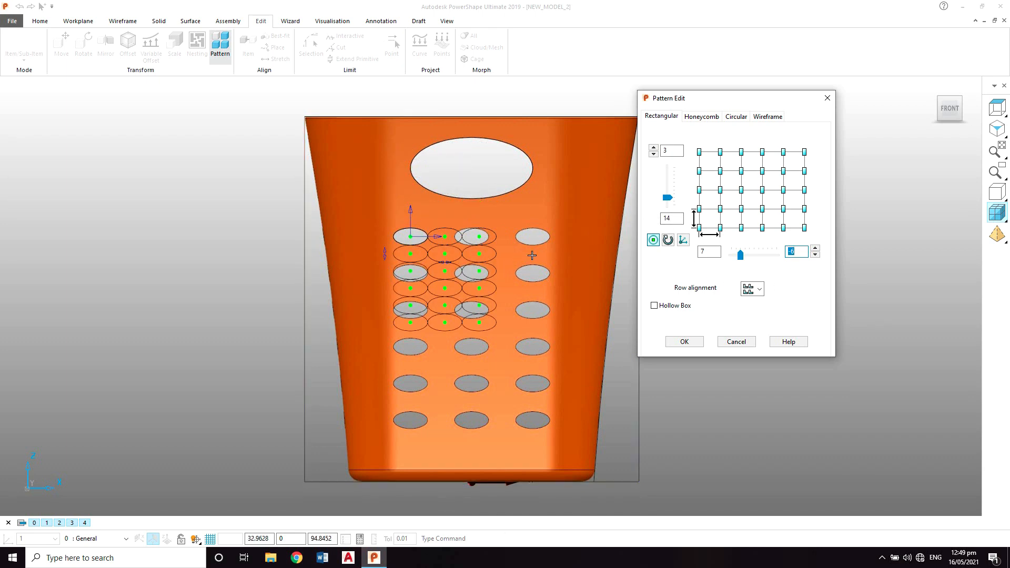
click(500, 253)
Set the pattern spacing to 25 horizontally and 15 vertically, and create the ellipse pattern over the perforations
scroll(500, 253, up, 3)
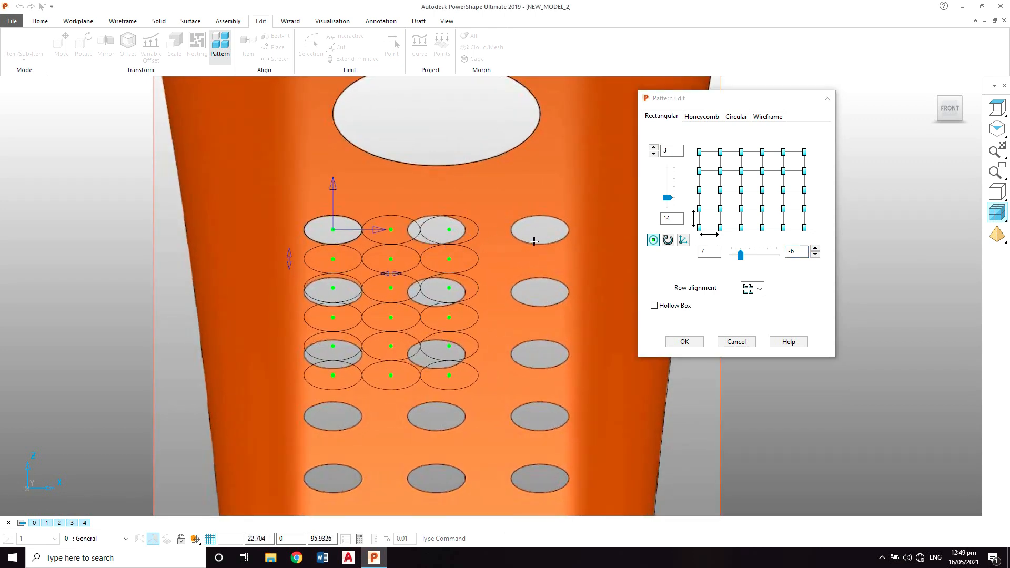
double_click(673, 218)
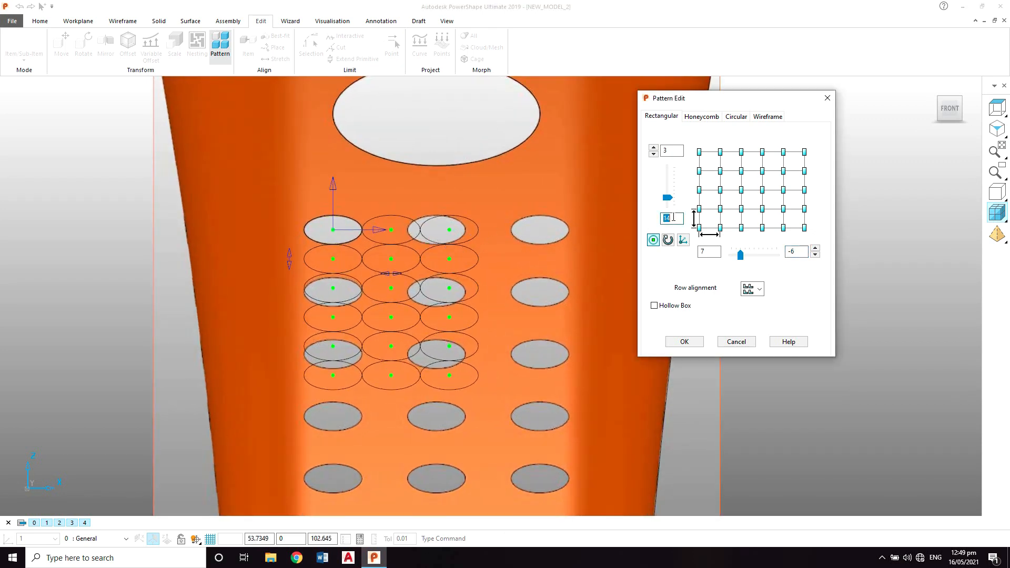
text(25)
key(Return)
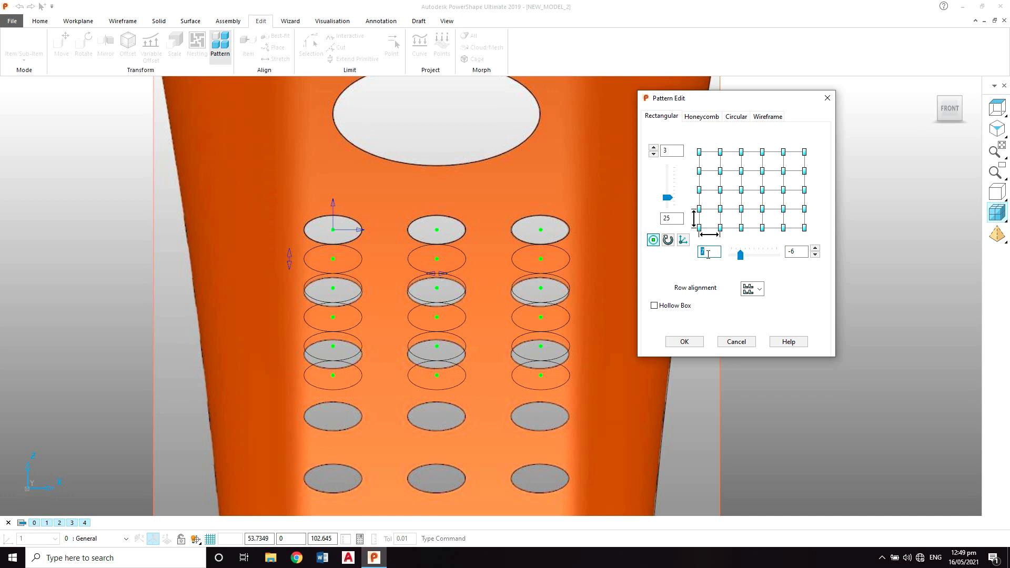
text(15)
key(Return)
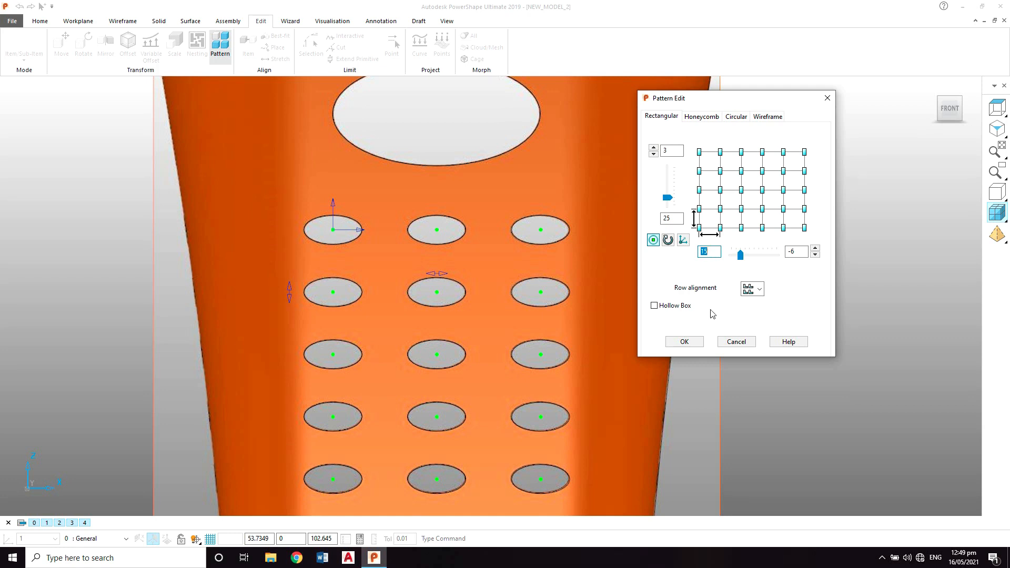
click(692, 344)
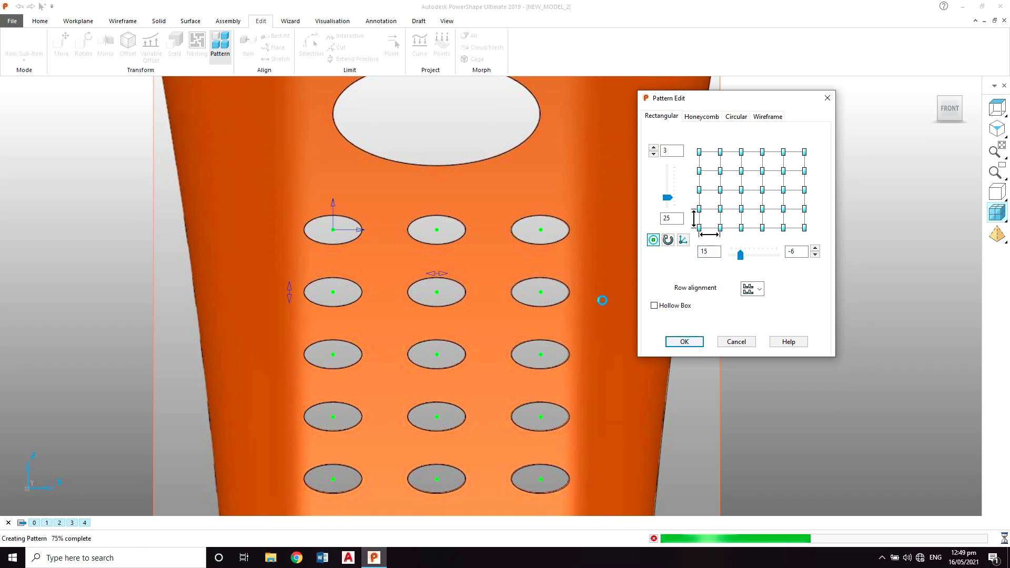
Delete the front reference image plane, keeping the traced curves
scroll(604, 297, down, 4)
right_click(725, 204)
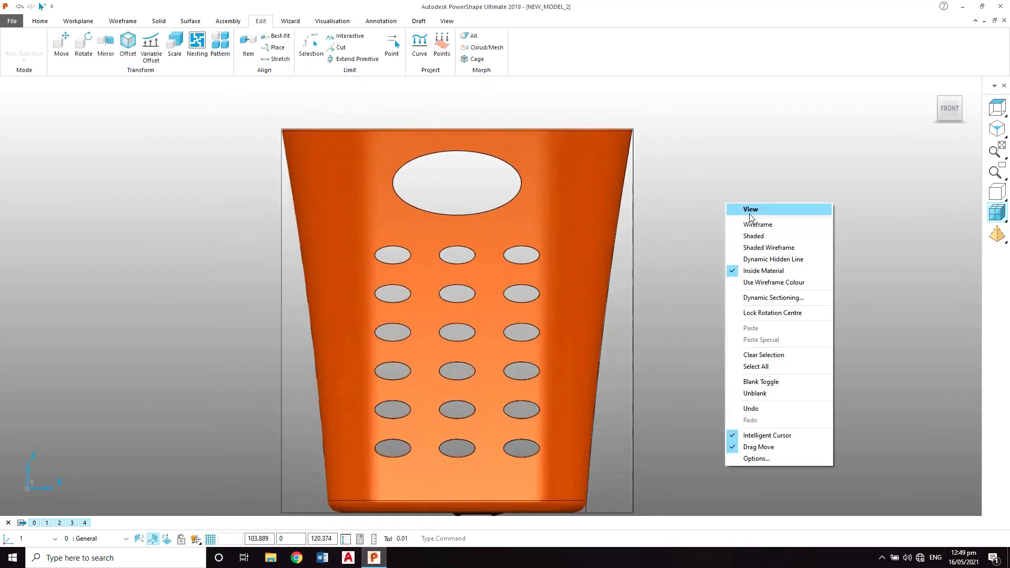
click(749, 211)
scroll(637, 289, down, 4)
shift+middle_drag(610, 314, 724, 290)
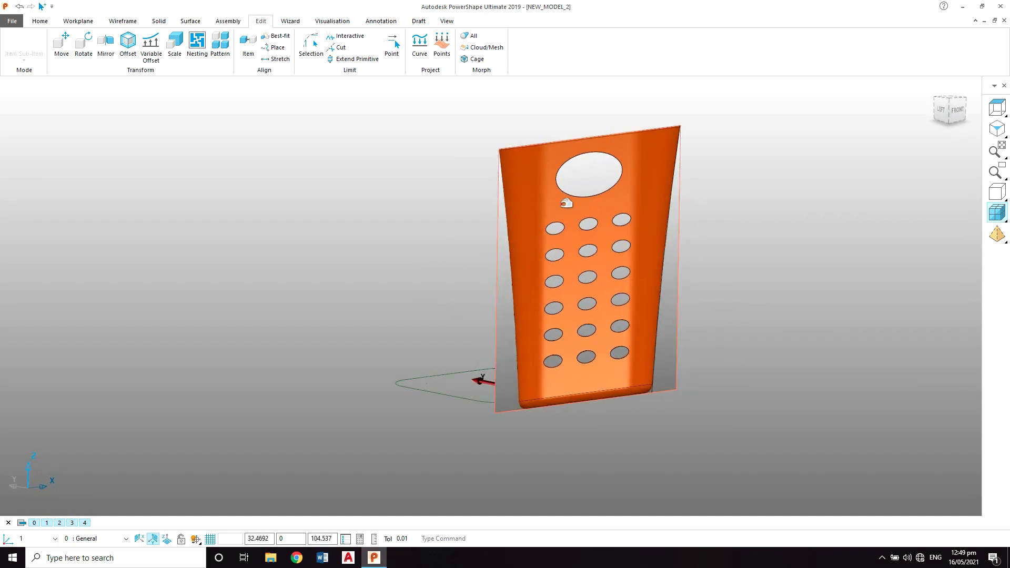
scroll(586, 205, up, 2)
middle_drag(610, 222, 606, 263)
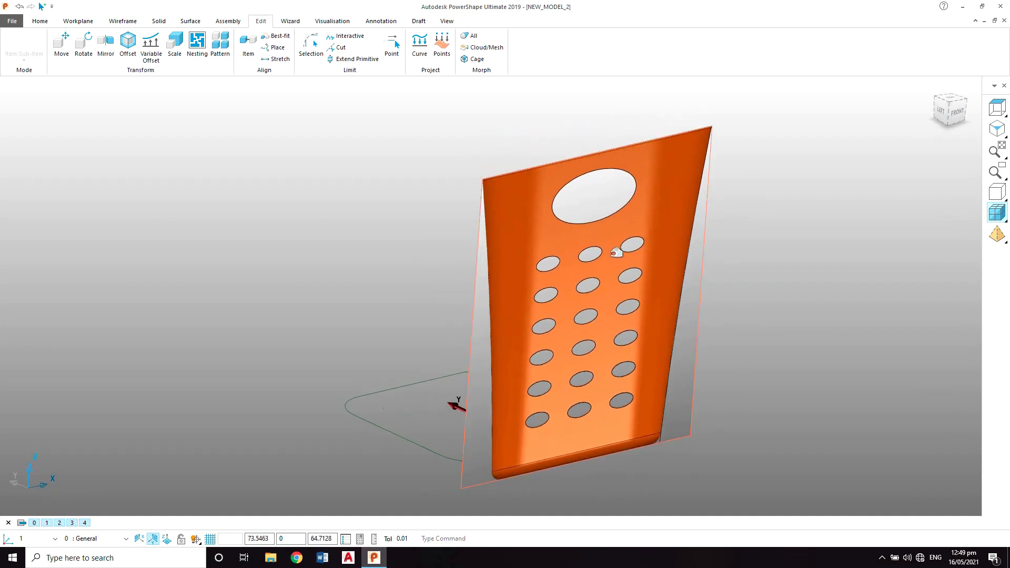
click(667, 199)
key(Delete)
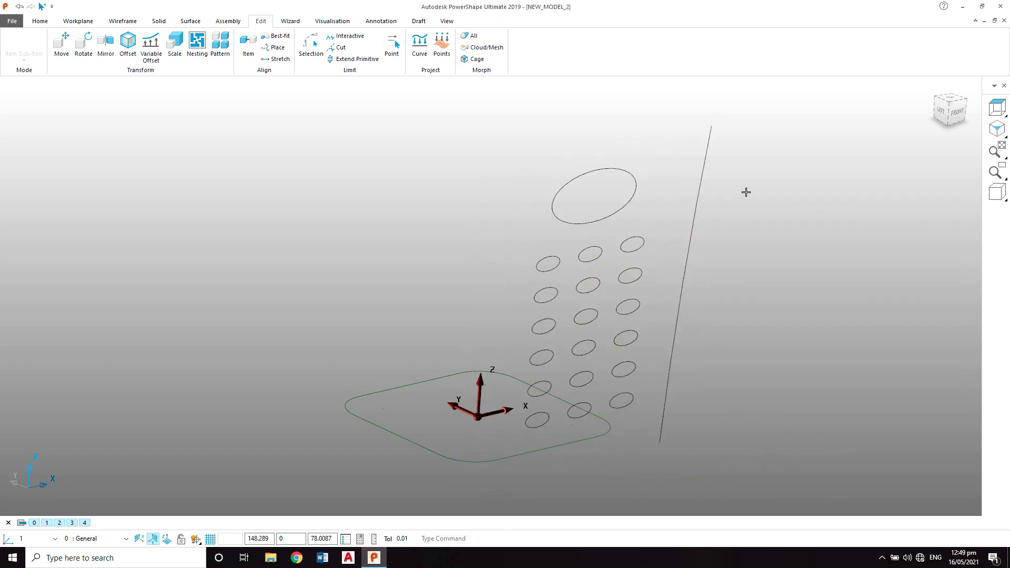
Move the side arc by its lower end onto the +Y end of the base outline's straight edge on the +X side
middle_drag(746, 191, 698, 276)
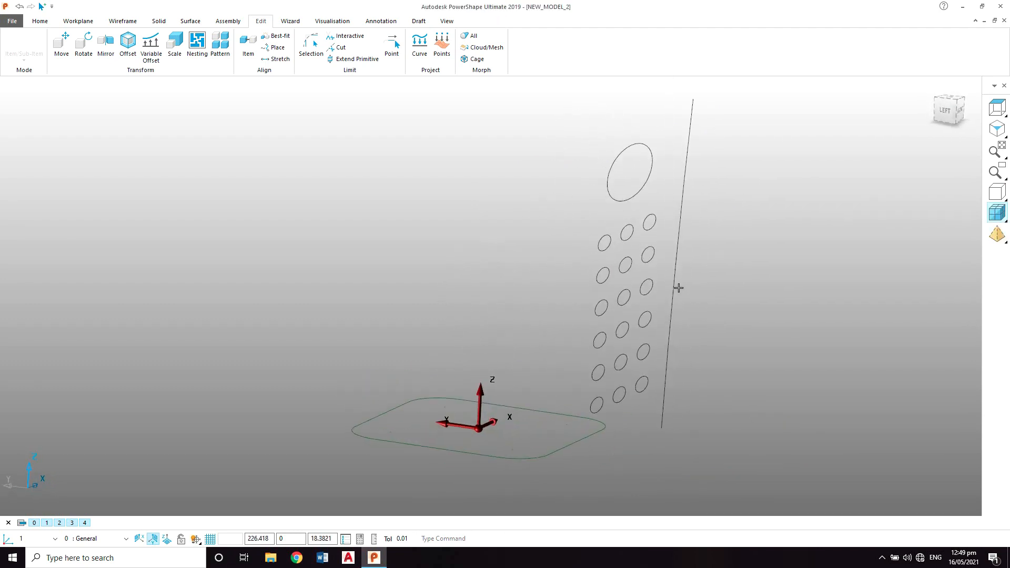
click(673, 264)
middle_drag(593, 344, 363, 111)
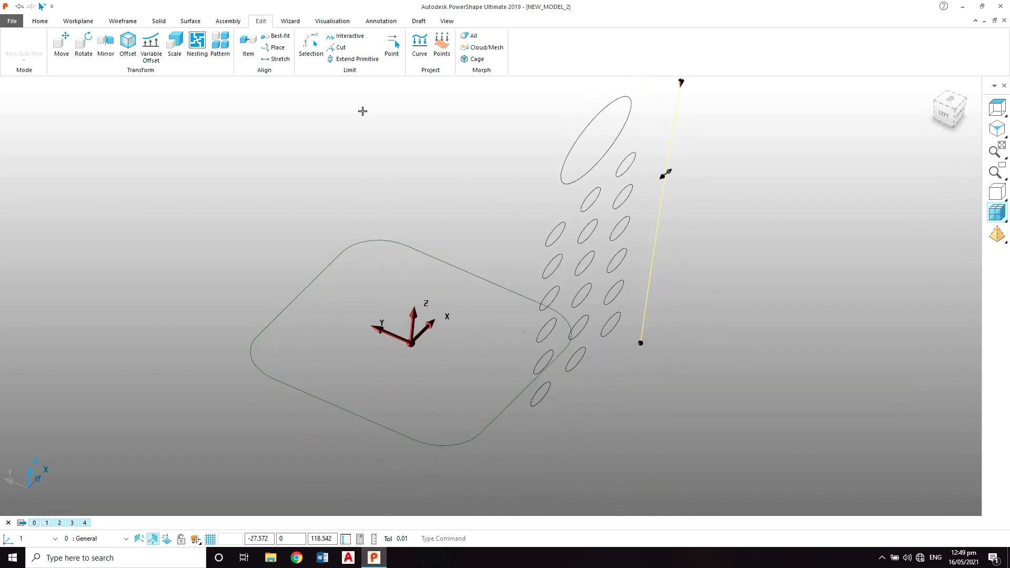
click(62, 47)
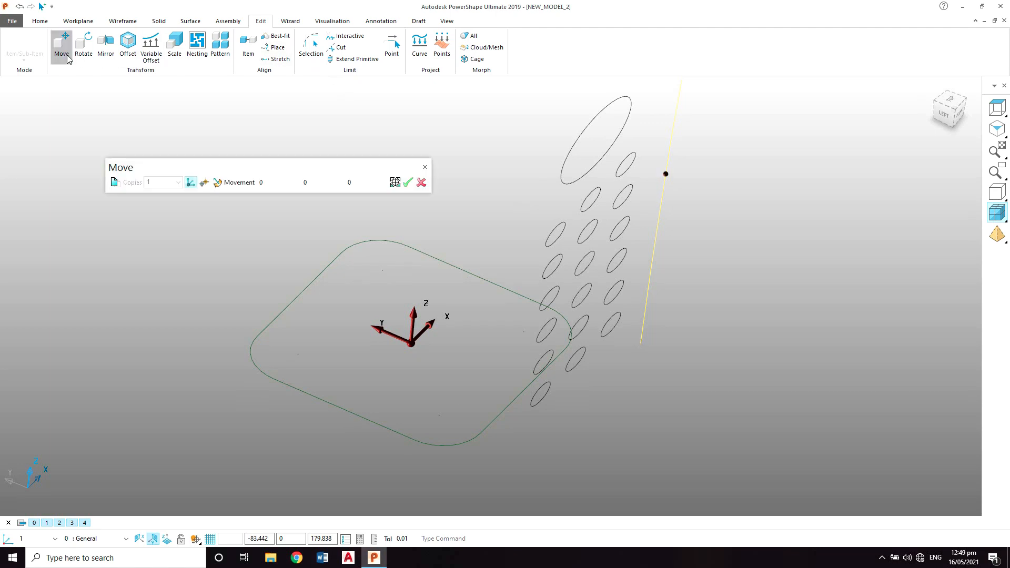
click(640, 345)
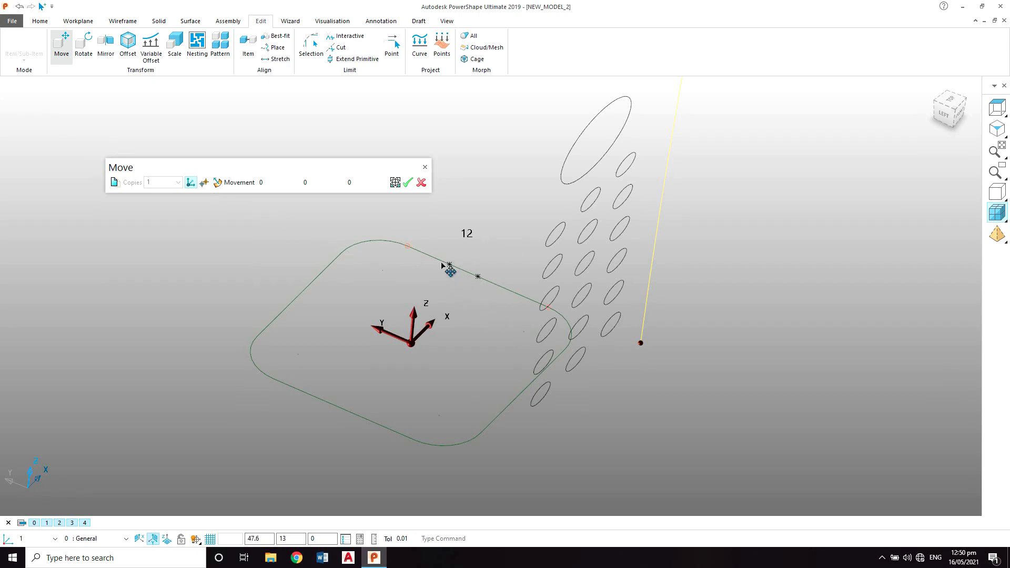
click(409, 247)
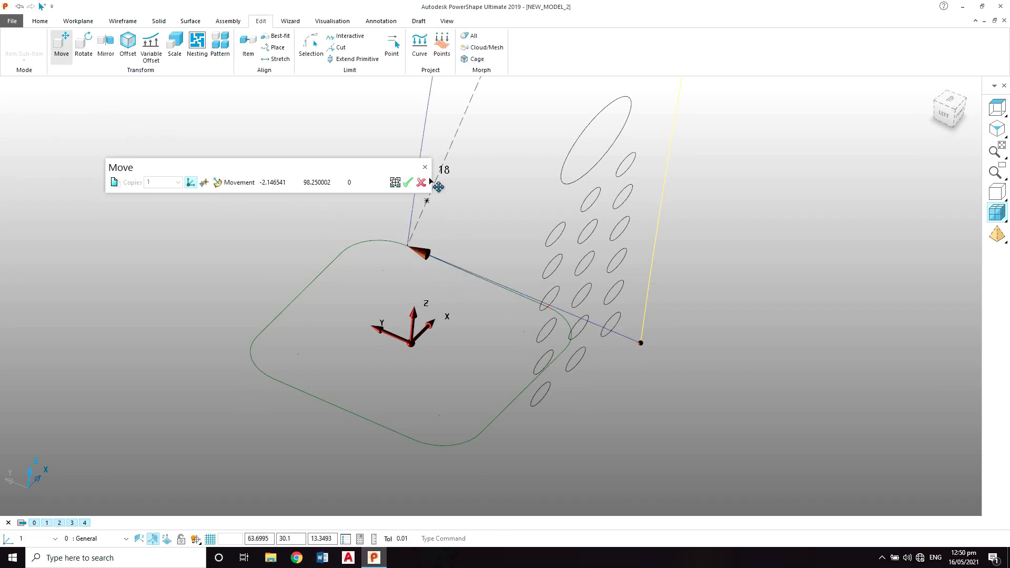
click(408, 182)
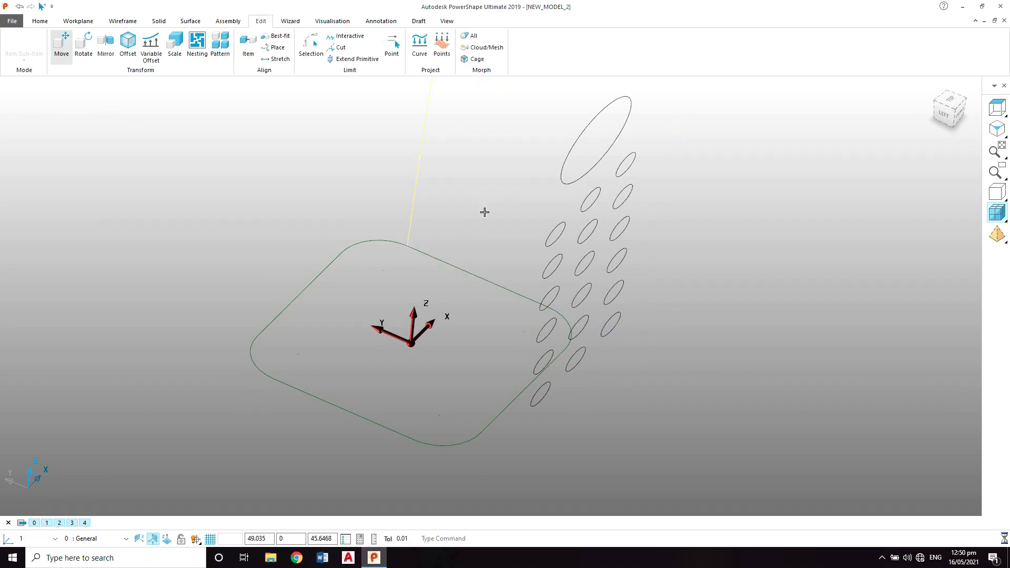
Project the handle ellipse and all perforation ellipses along the Y axis to position 0 without keeping a copy
middle_drag(484, 212, 567, 235)
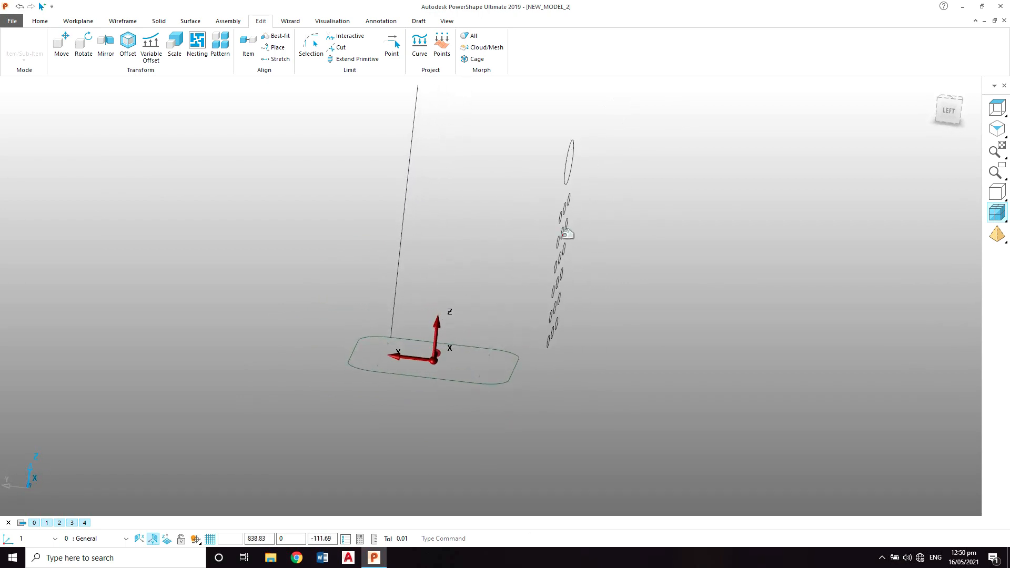
drag(613, 139, 536, 377)
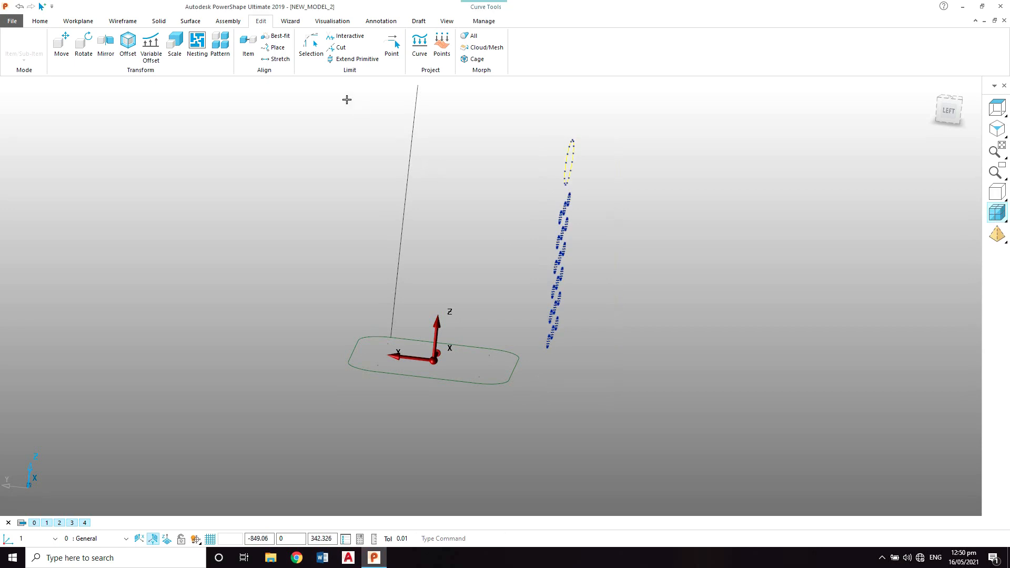
click(418, 62)
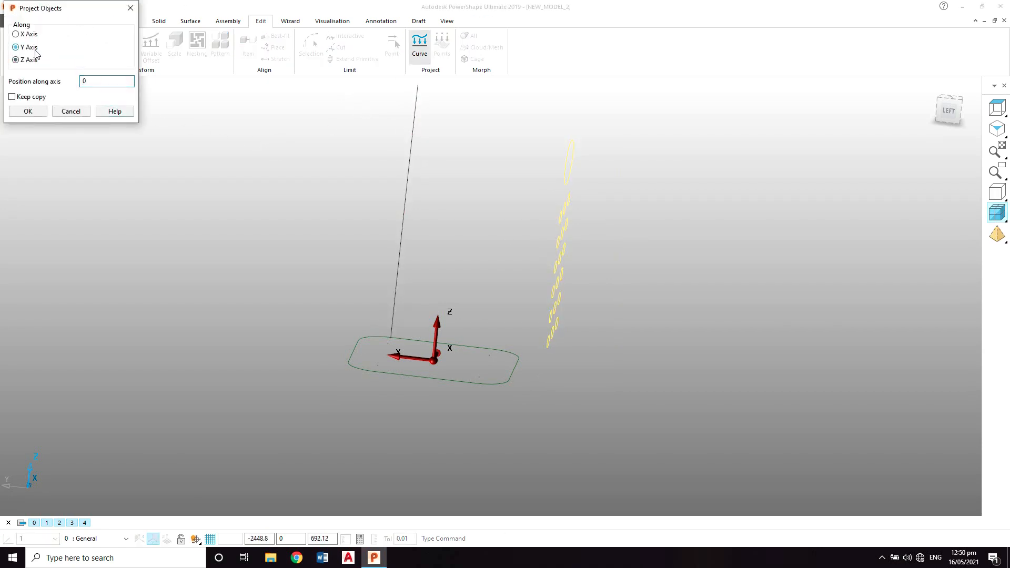
click(28, 111)
click(557, 284)
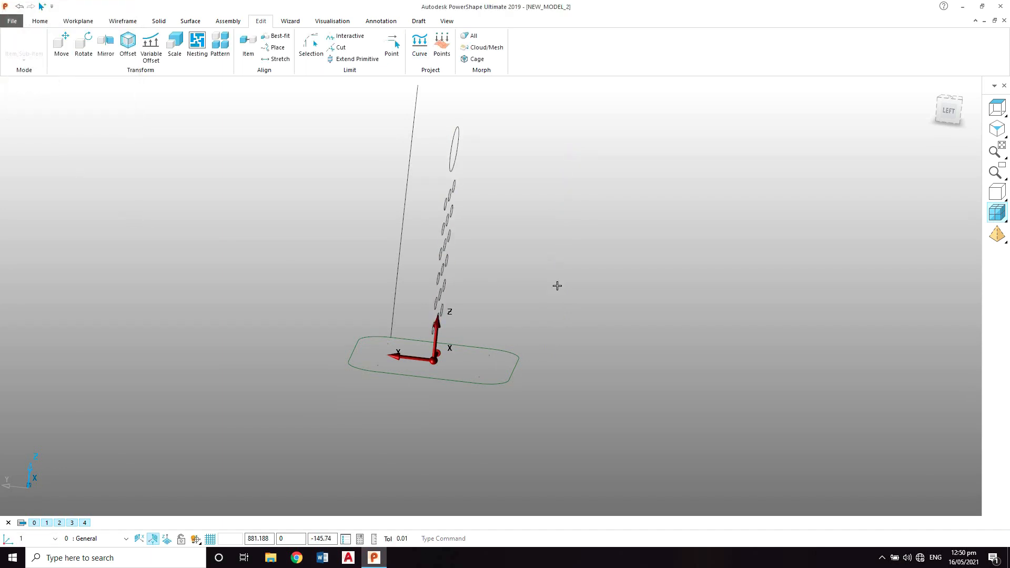
Create a Drive-curve surface for the basket walls from the side arc and the base outline with Smart Surfacer
middle_drag(557, 284, 586, 281)
scroll(586, 281, up, 1)
click(557, 241)
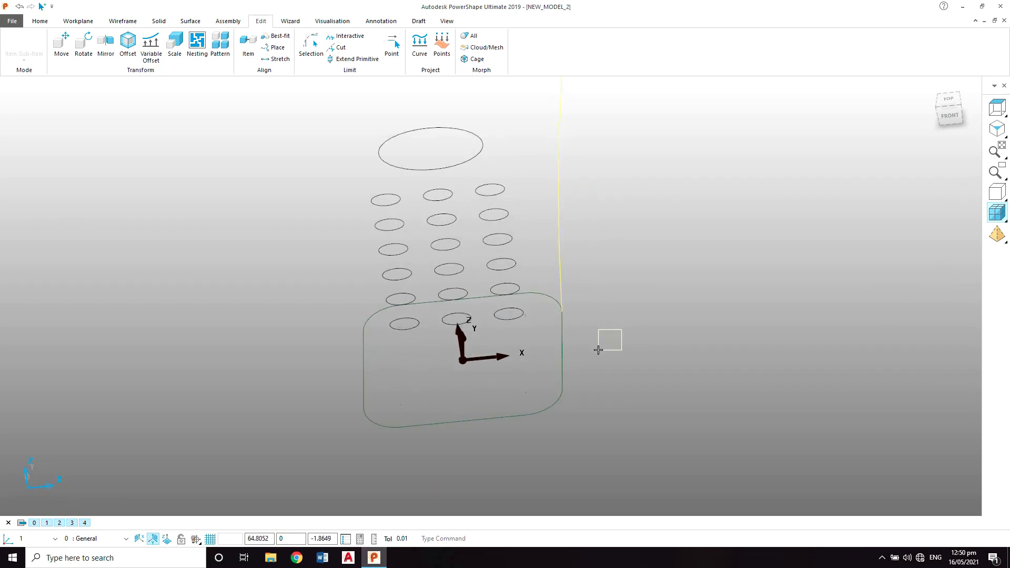
shift+click(561, 368)
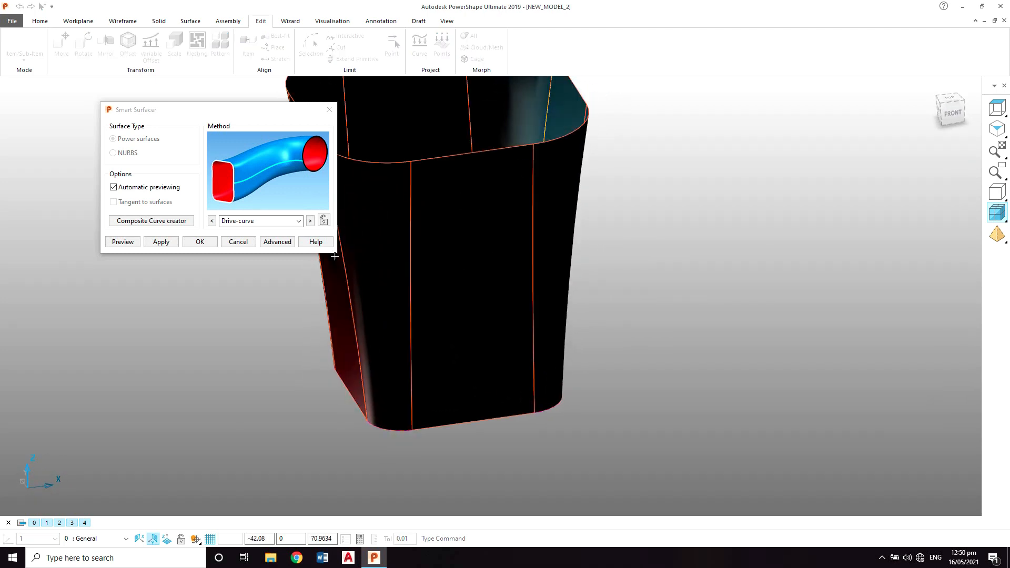
click(215, 244)
Change the scene lighting to the Standard light studio from the Standard group
middle_drag(196, 304, 468, 329)
click(418, 275)
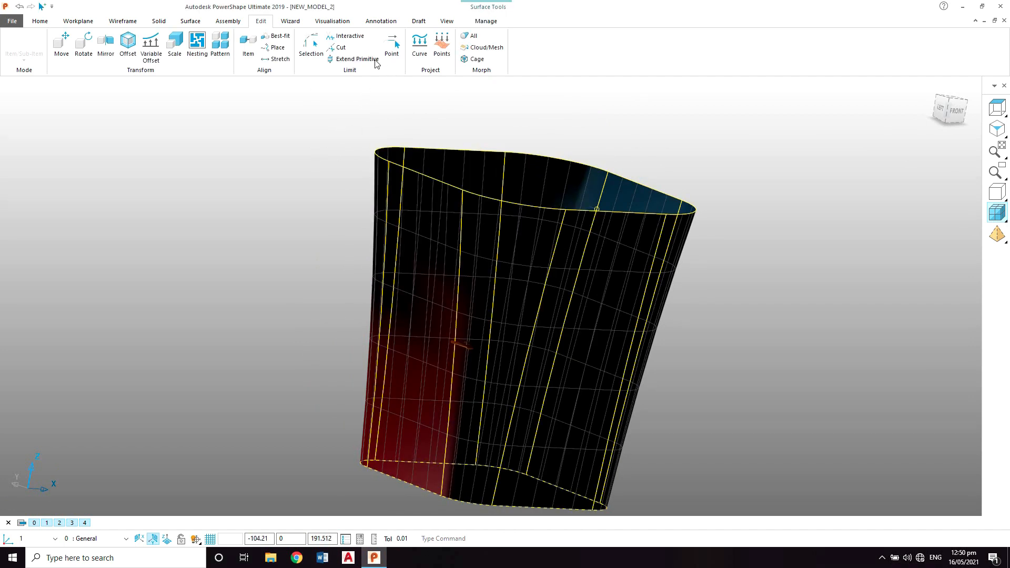
click(331, 20)
click(482, 45)
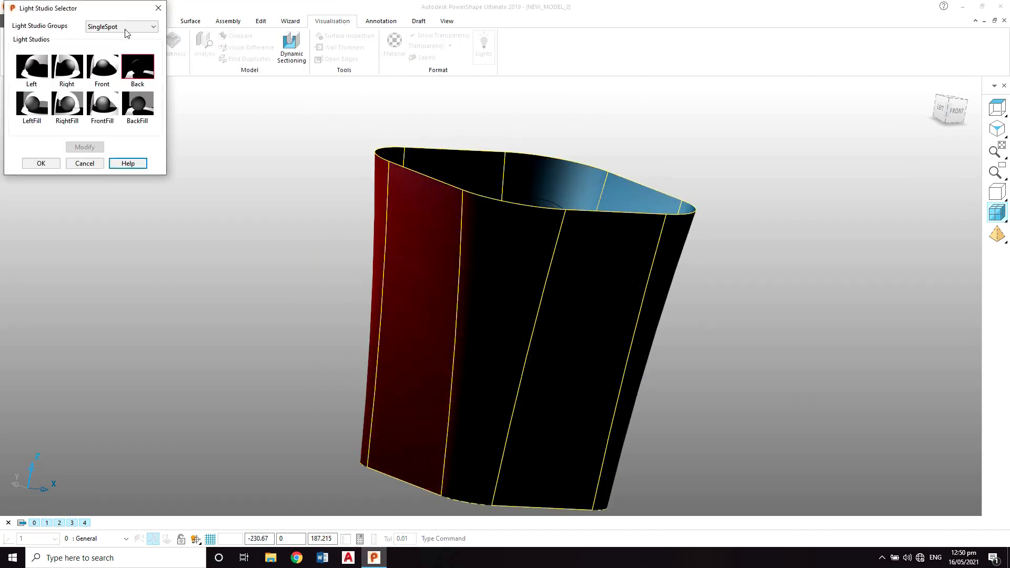
click(126, 26)
click(131, 37)
click(32, 66)
click(41, 163)
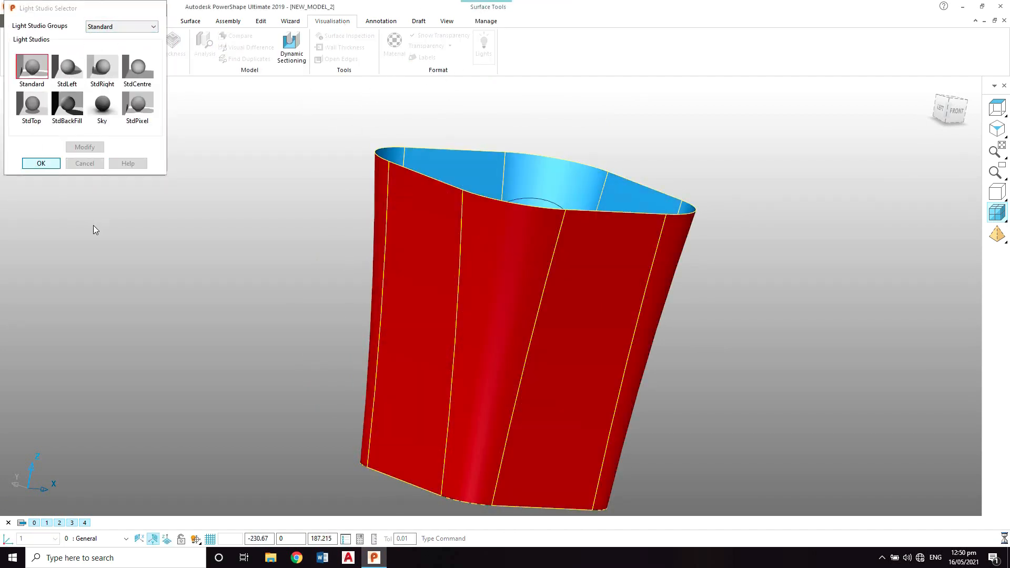
Reverse the orientation of the basket's wall surface
middle_drag(376, 221, 405, 225)
right_click(411, 230)
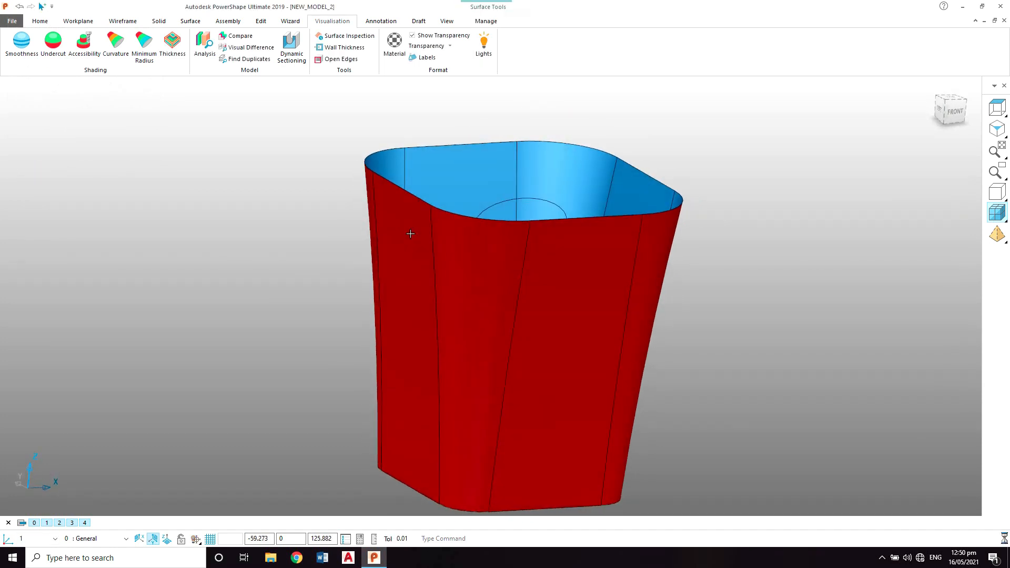
click(448, 385)
click(676, 288)
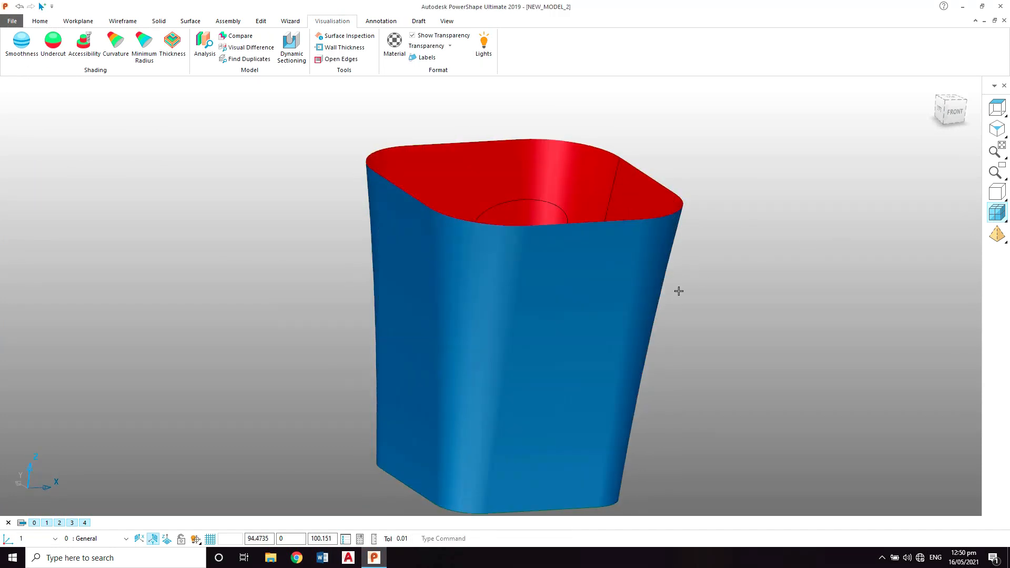
Close the basket's bottom opening with a Fill-In surface from the base outline using Smart Surfacer
middle_drag(677, 289, 489, 218)
click(483, 212)
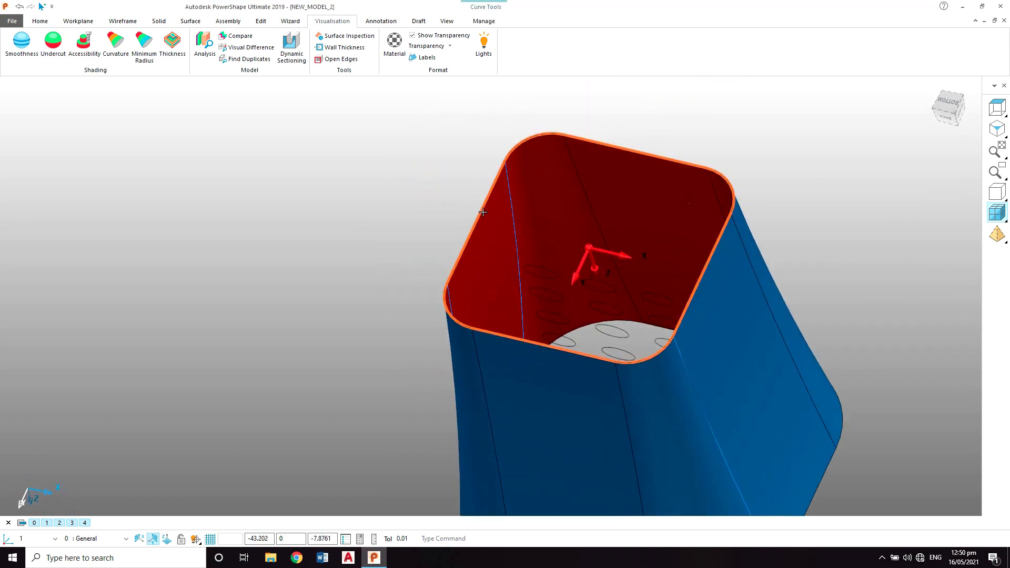
click(480, 216)
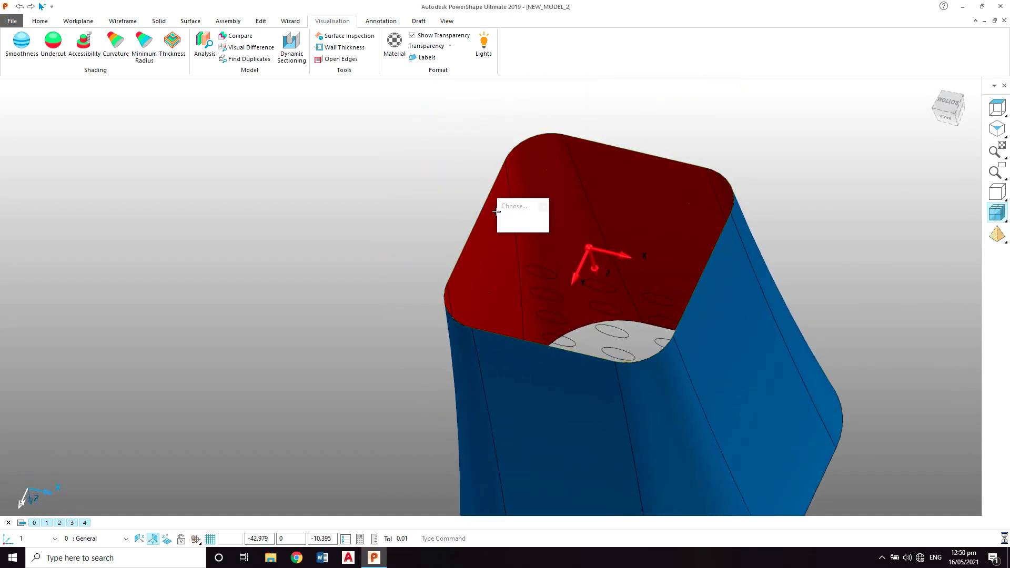
click(509, 220)
key(ctrl+m)
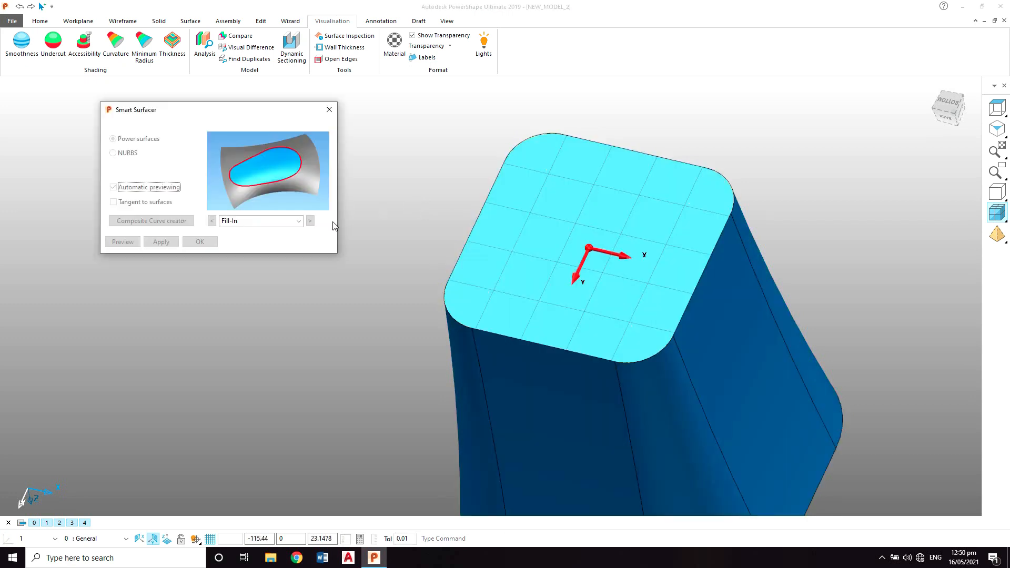
click(202, 241)
Close the basket's top opening with a Fill-In surface from the top outline using Smart Surfacer, and reverse that surface
middle_drag(528, 307, 422, 163)
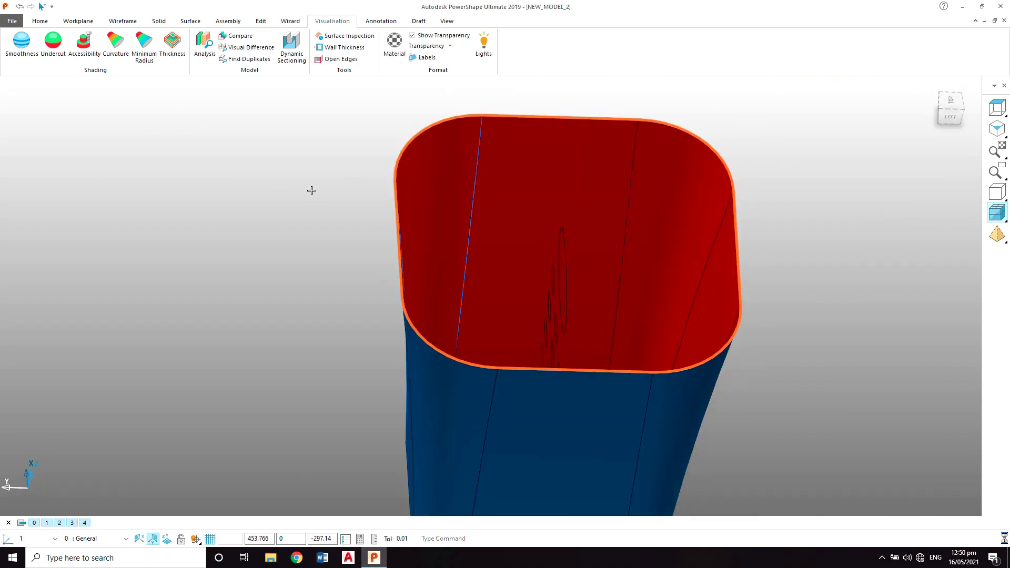
key(ctrl+m)
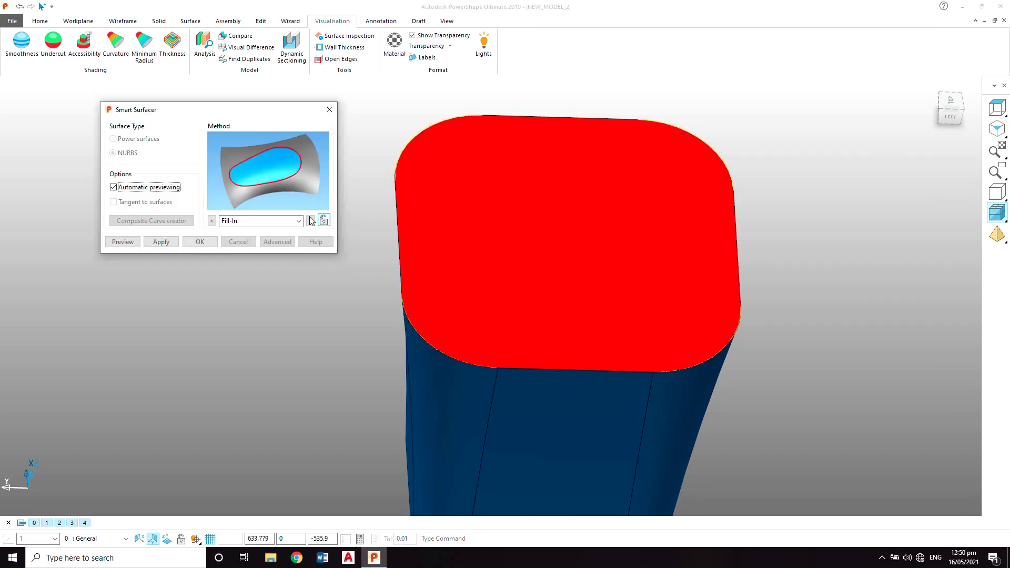
click(202, 242)
right_click(509, 235)
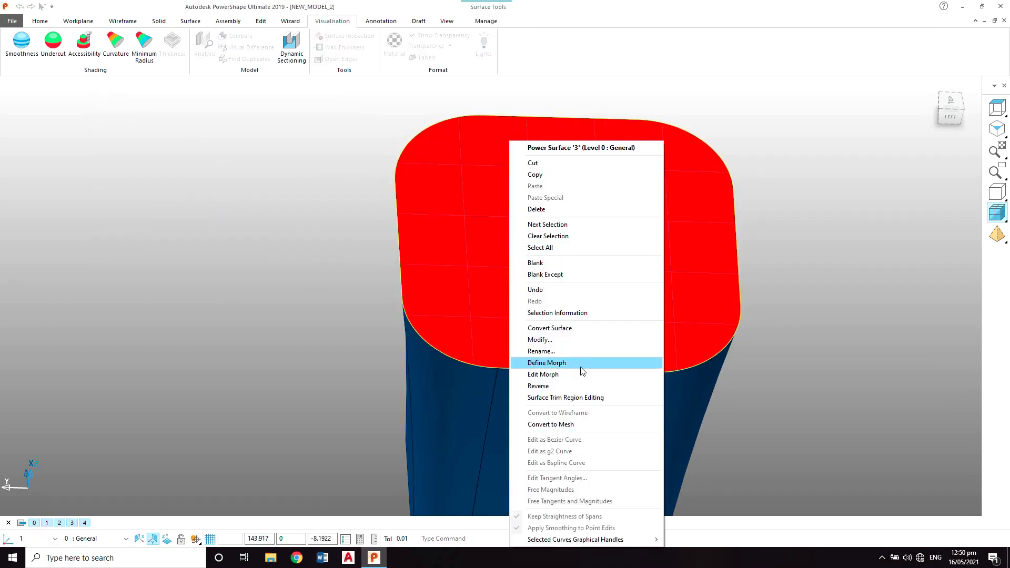
click(587, 384)
Create a solid from the wall, base and top surfaces together
mouse_move(595, 277)
middle_down()
mouse_move(569, 295)
mouse_move(424, 326)
mouse_move(497, 292)
mouse_move(582, 293)
mouse_move(620, 255)
mouse_move(737, 226)
middle_up()
click(996, 130)
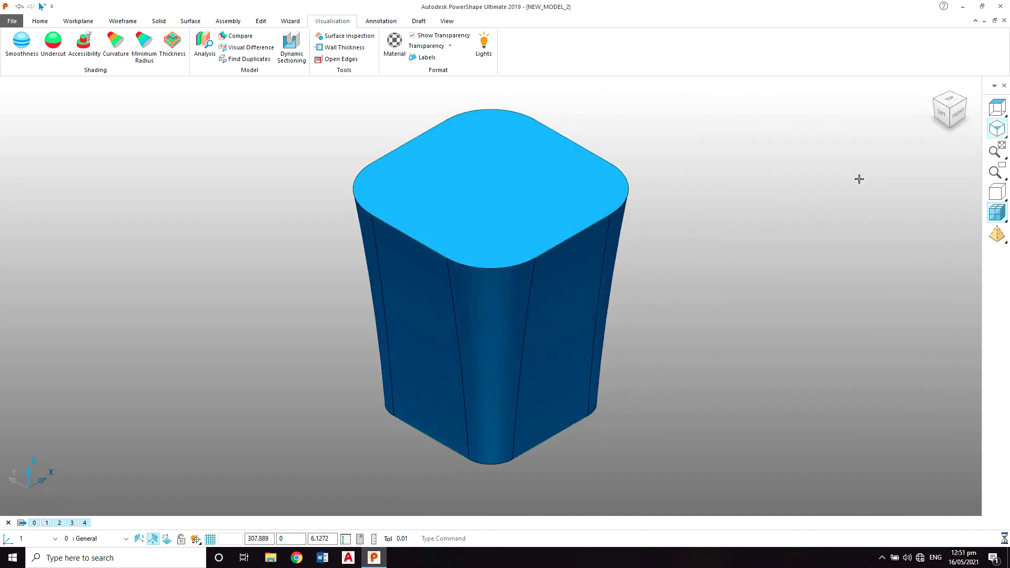
click(474, 189)
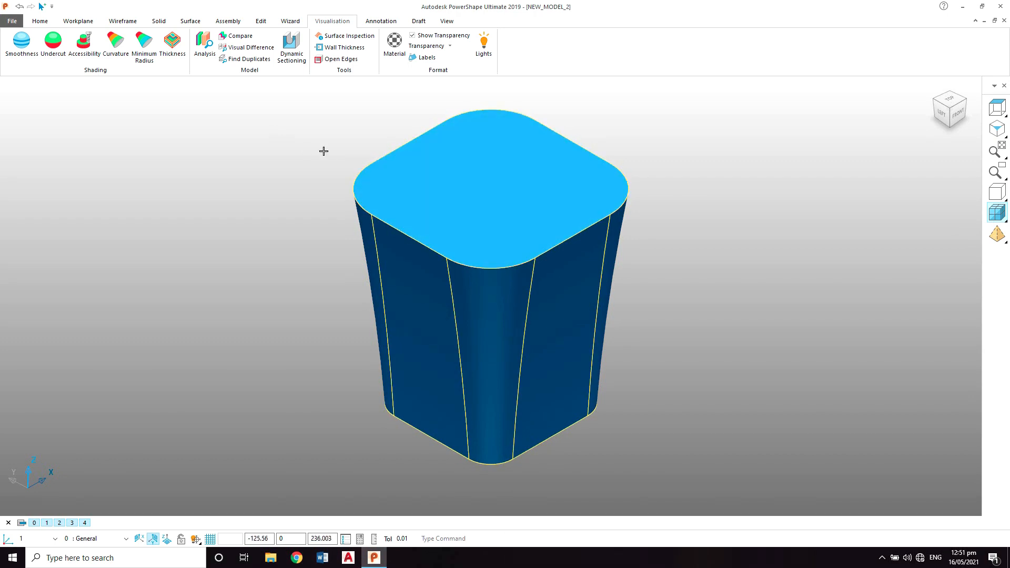
click(159, 22)
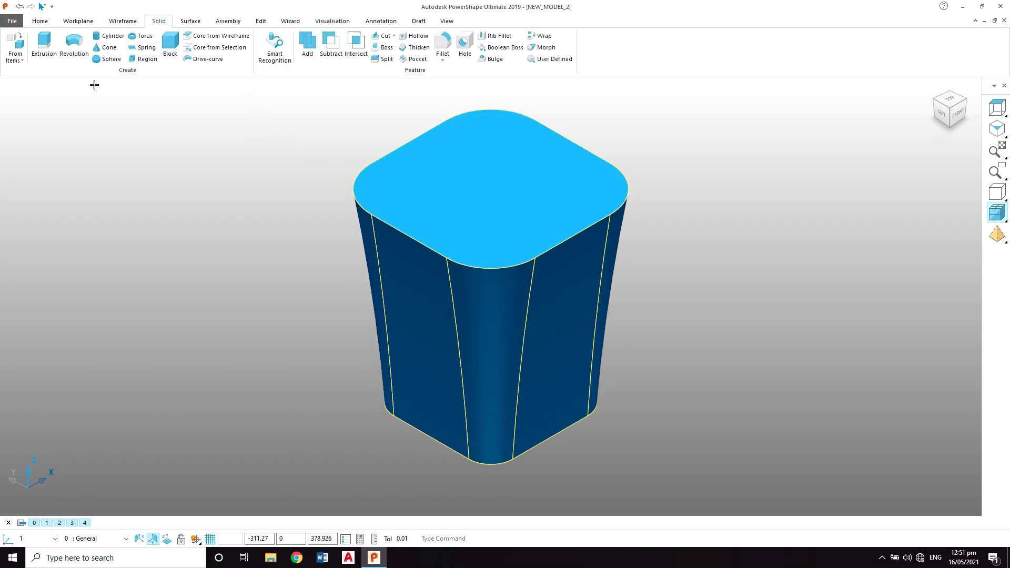
click(53, 55)
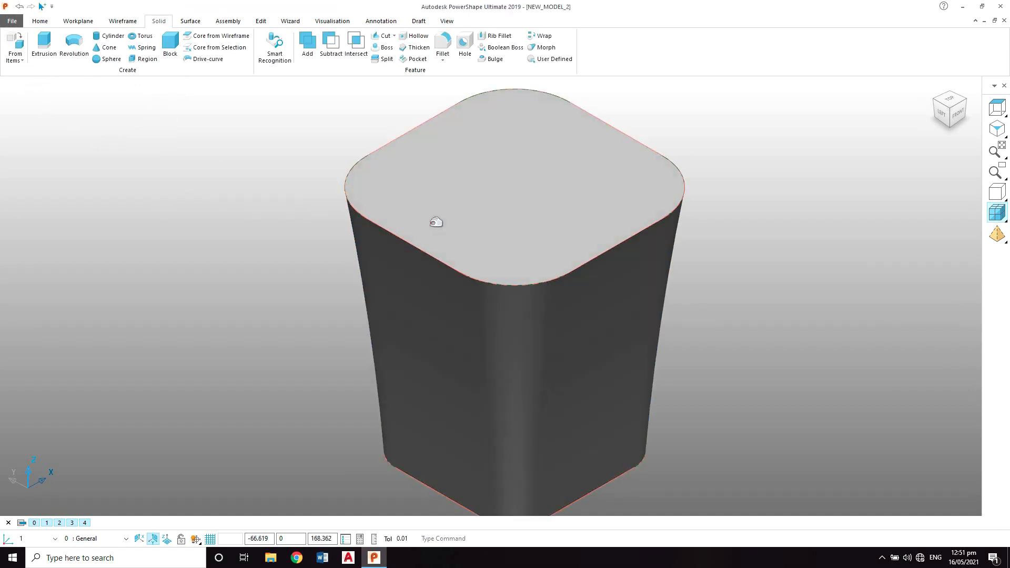
Fillet the bottom edge loop of the basket solid with a circular radius of 5
middle_drag(435, 221, 468, 184)
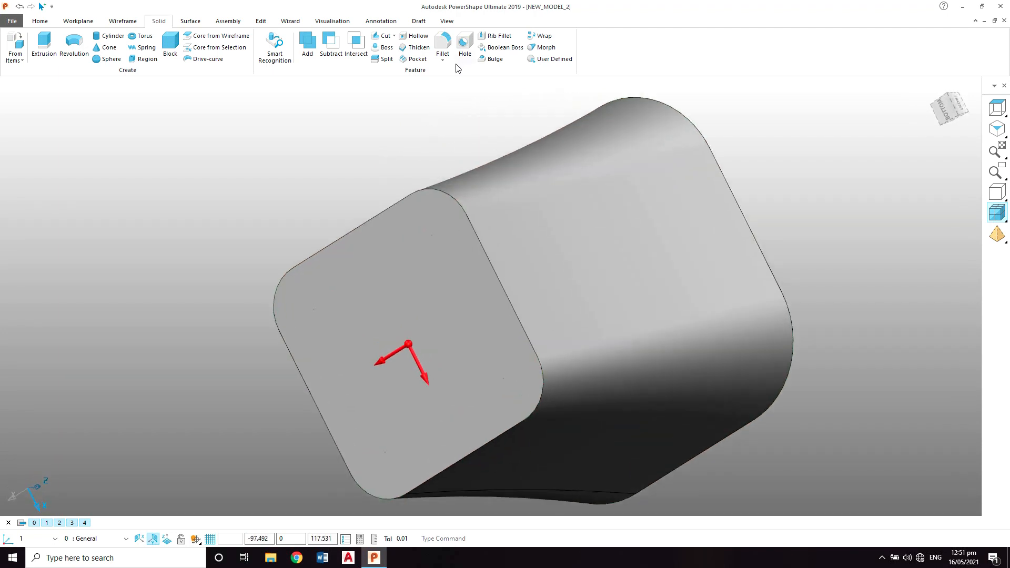
click(485, 254)
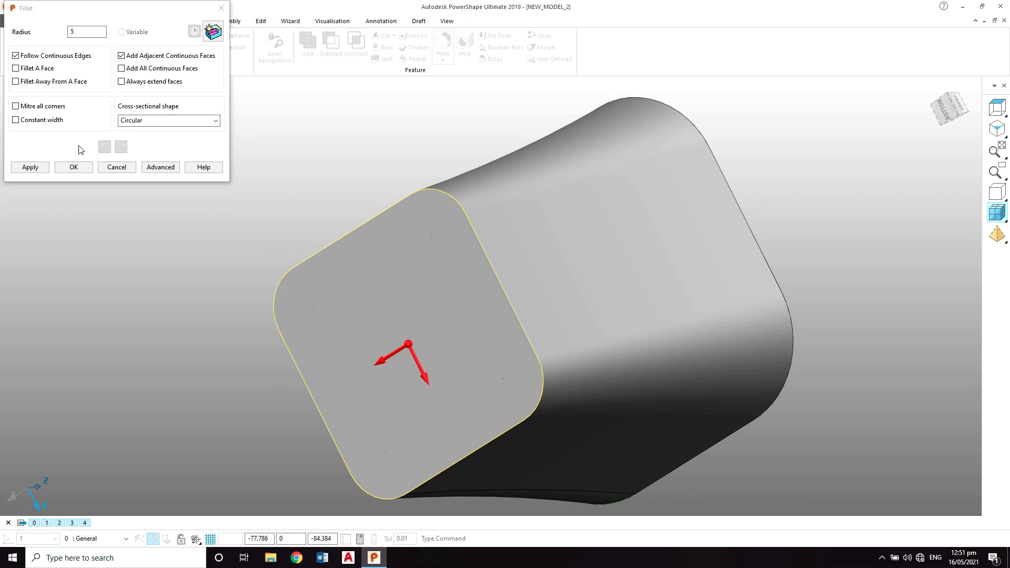
click(30, 167)
click(73, 167)
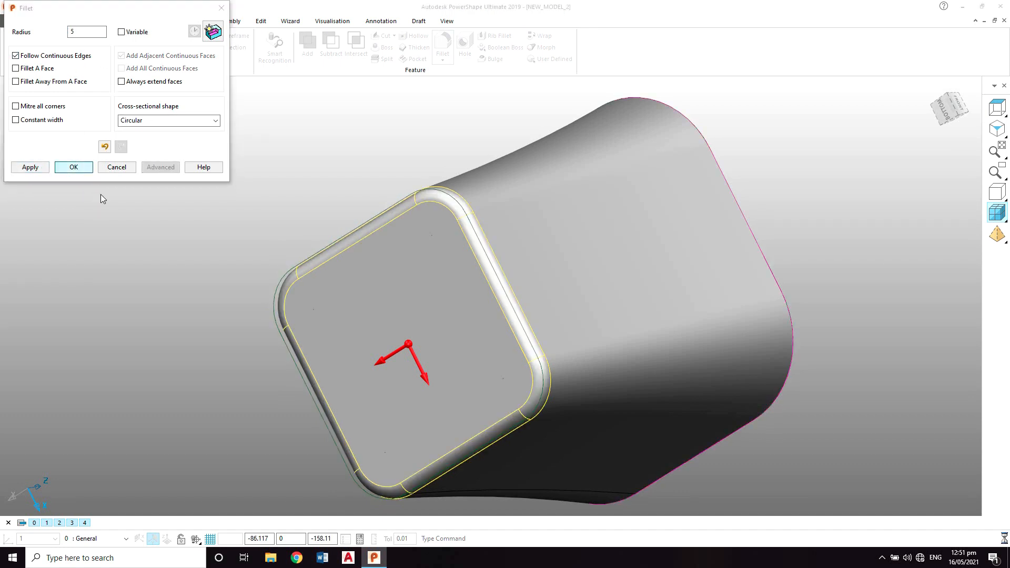
Hollow the basket solid inwards with a wall thickness of 1 on all faces, removing the top face
middle_drag(345, 181, 532, 223)
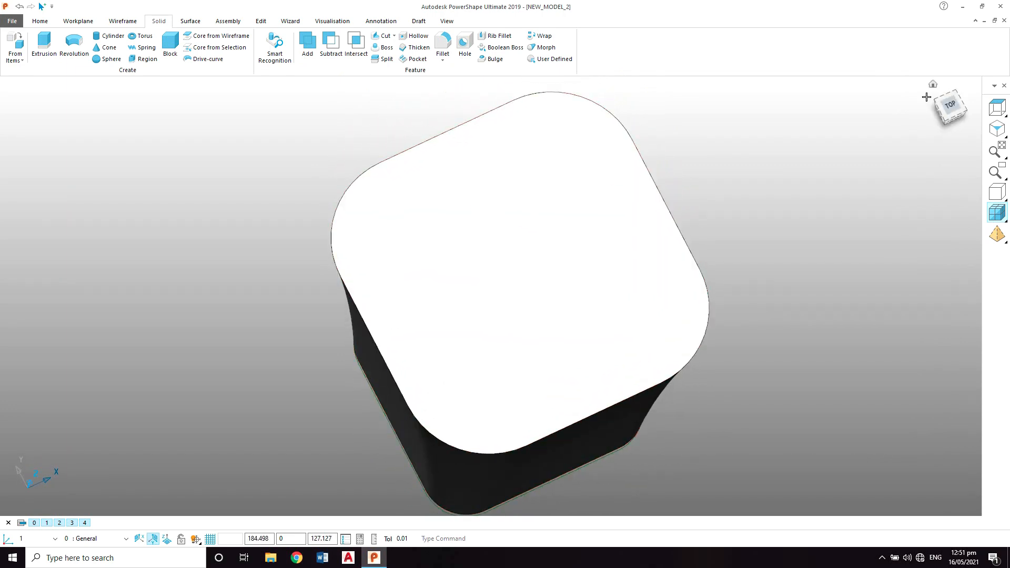
click(959, 108)
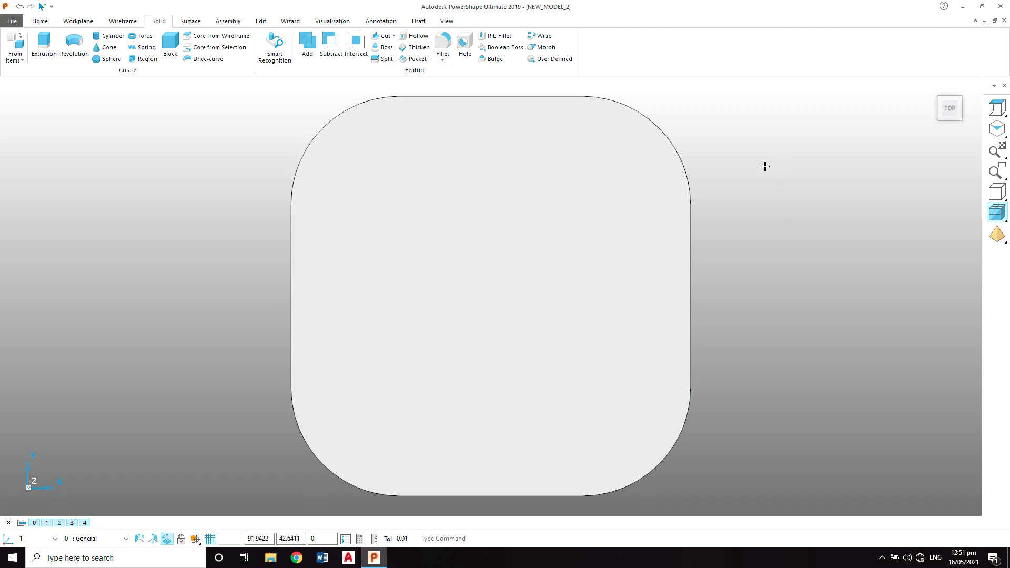
click(419, 40)
click(415, 216)
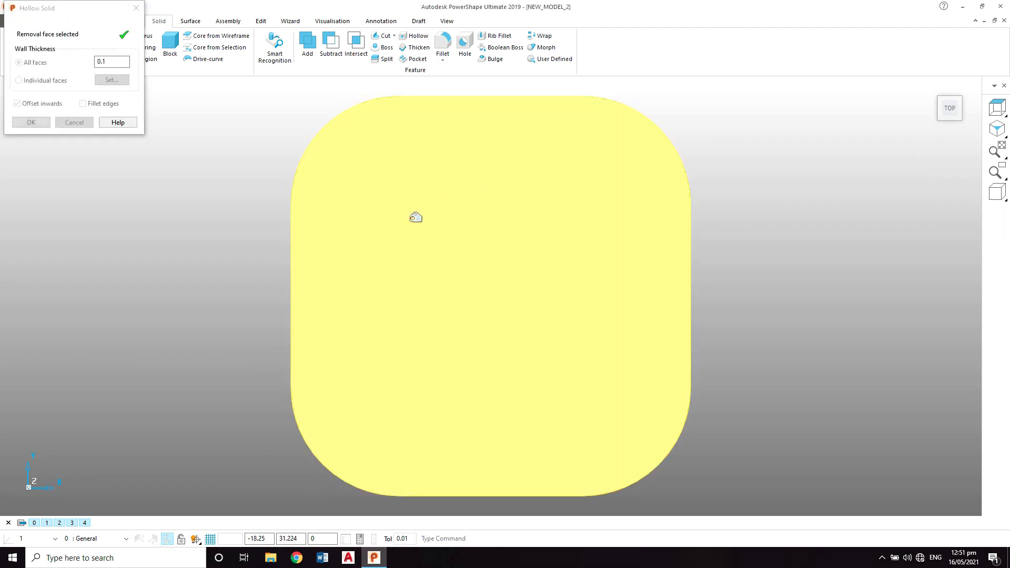
double_click(115, 63)
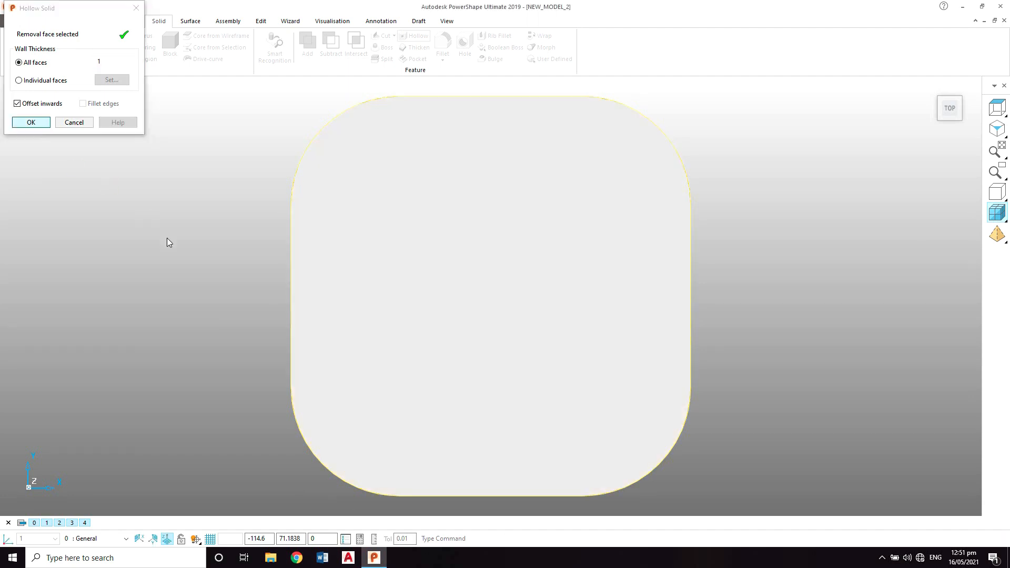
Blank the hollowed basket solid to leave only the wireframe in view
middle_drag(167, 242, 480, 214)
click(959, 129)
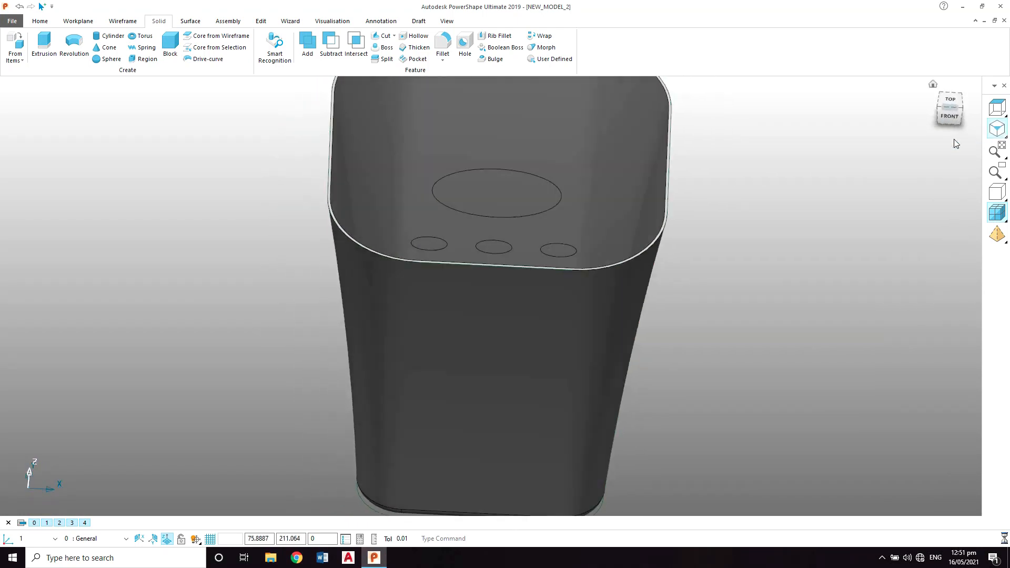
scroll(603, 347, up, 2)
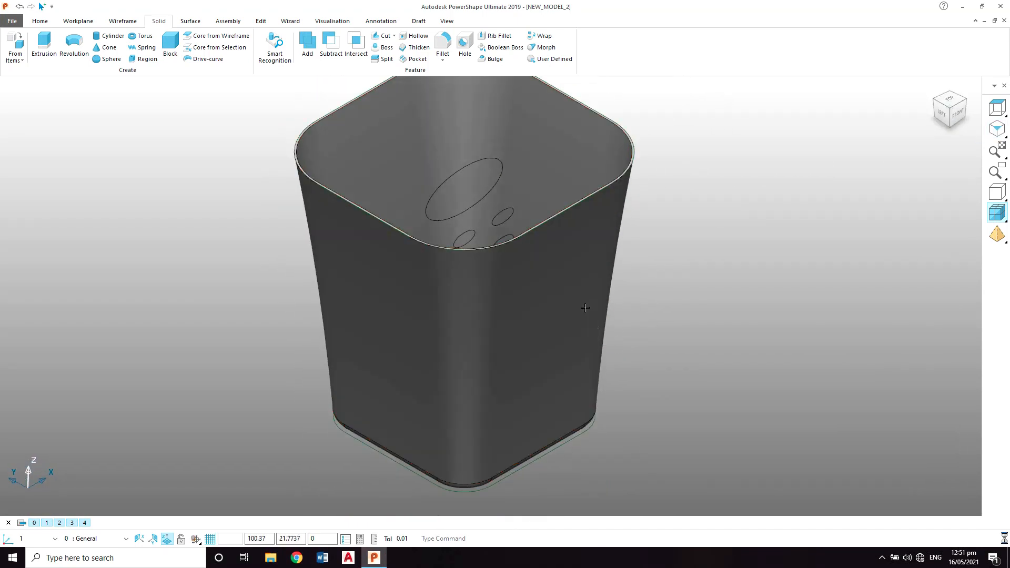
click(586, 308)
key(ctrl+j)
middle_drag(626, 352, 612, 322)
scroll(631, 391, down, 2)
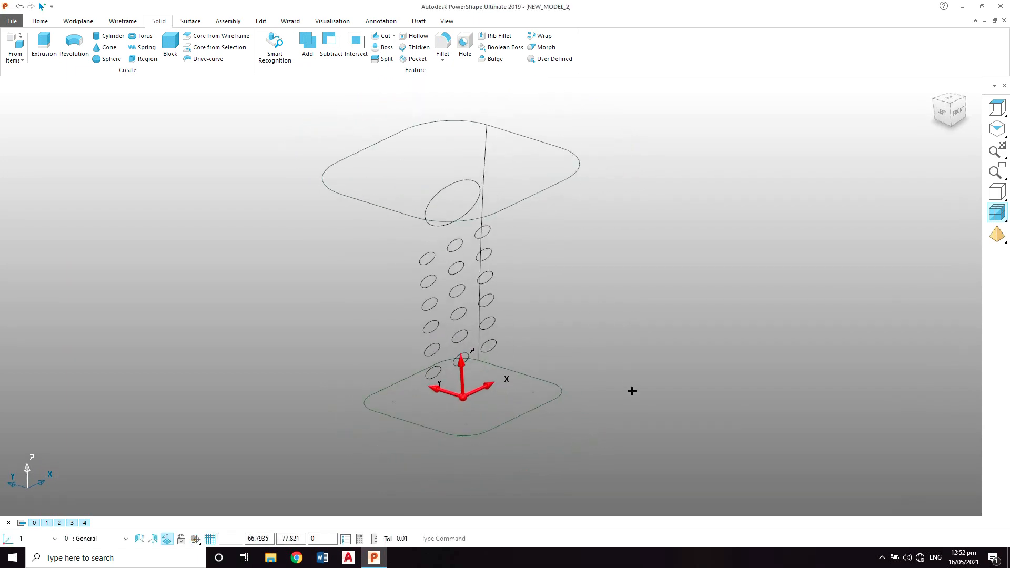
Blank the base outline, the top outline and the side arc, leaving only the ellipses
drag(546, 430, 546, 431)
key(ctrl+j)
scroll(543, 348, up, 2)
scroll(529, 225, down, 2)
key(ctrl+j)
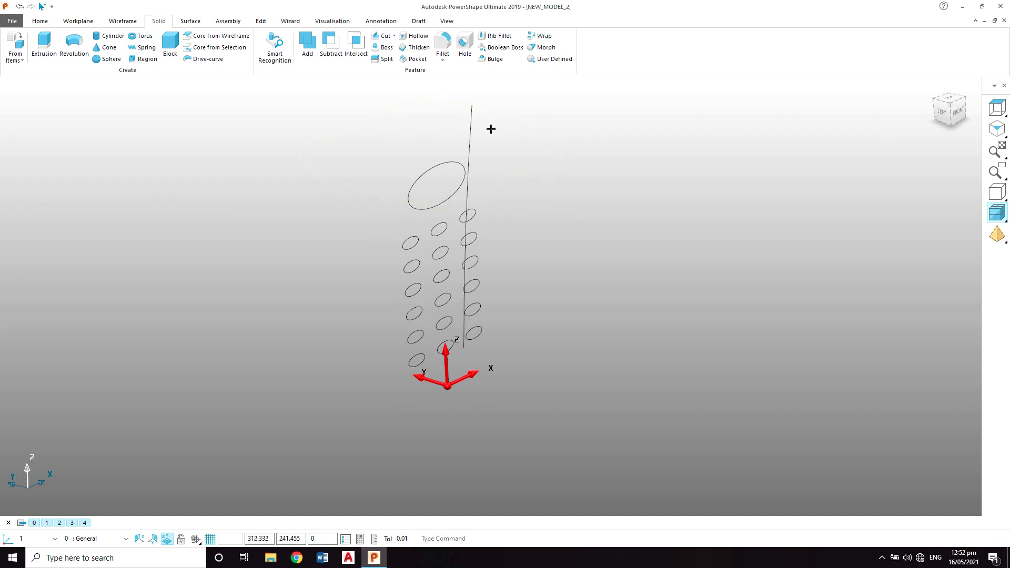
drag(460, 126, 459, 126)
key(ctrl+j)
scroll(512, 160, down, 2)
scroll(507, 169, up, 2)
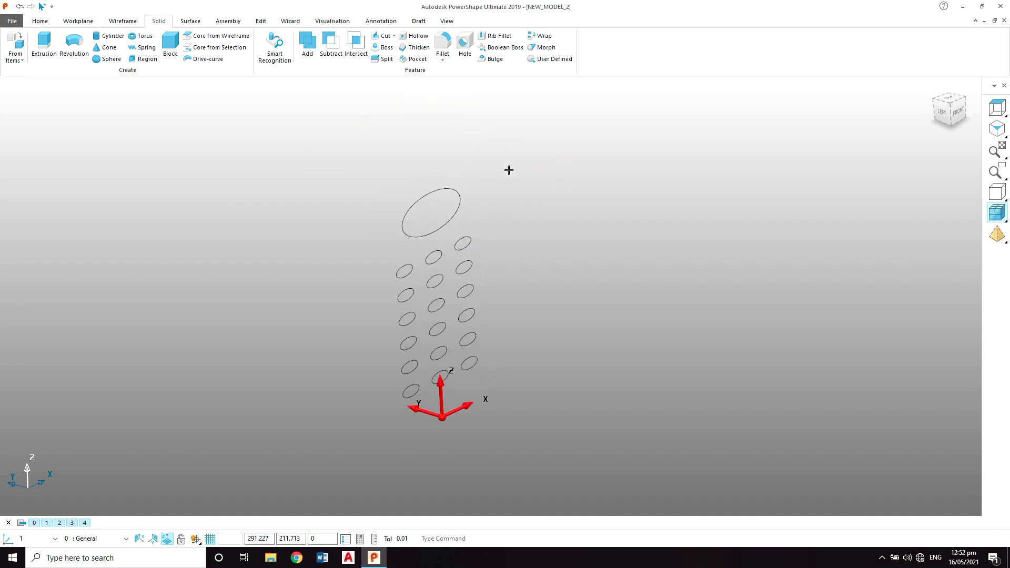
Extrude the handle ellipse and all perforation ellipses into solids, 100 long in both directions with a draft angle of 0
click(459, 193)
key(ctrl+a)
middle_drag(316, 159, 303, 147)
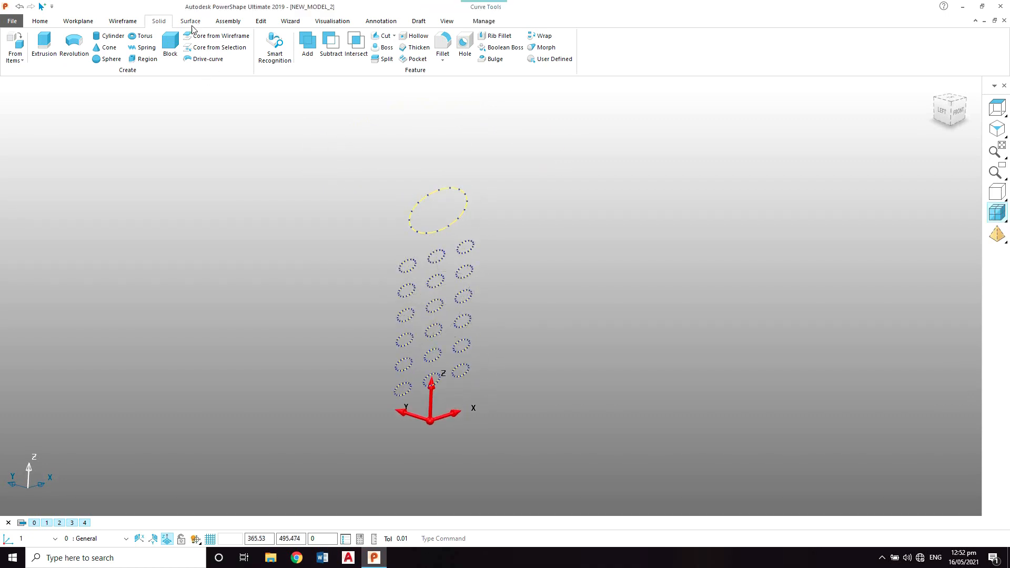
click(46, 62)
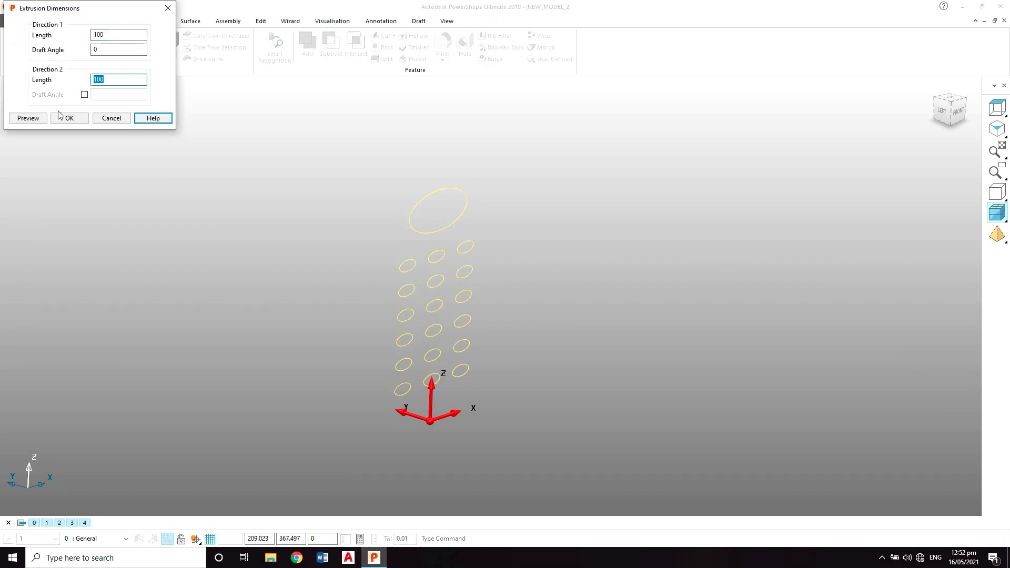
click(33, 119)
click(70, 119)
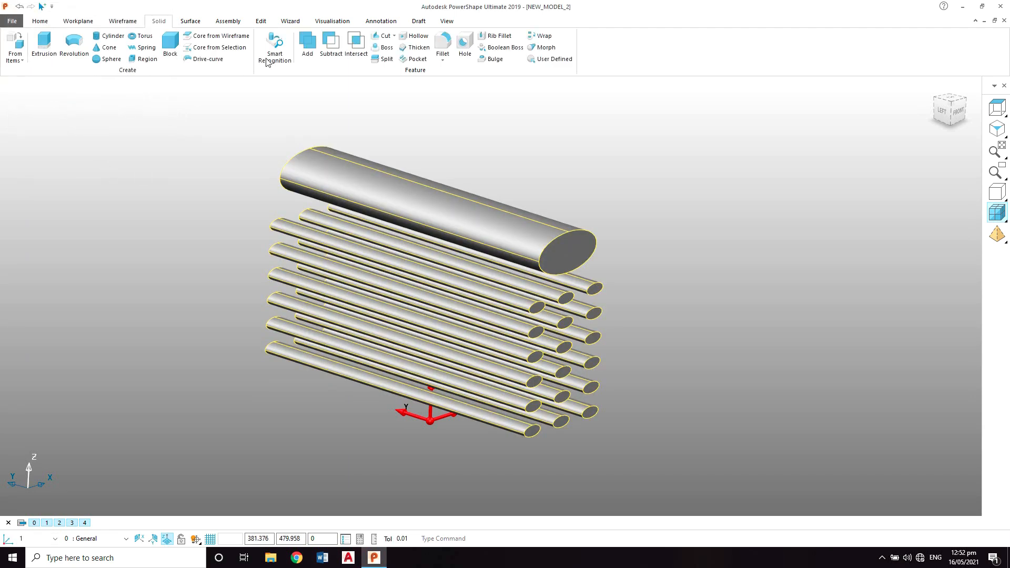
Try to rotate all the extruded solids 90 degrees about the Z axis without keeping a copy
click(261, 21)
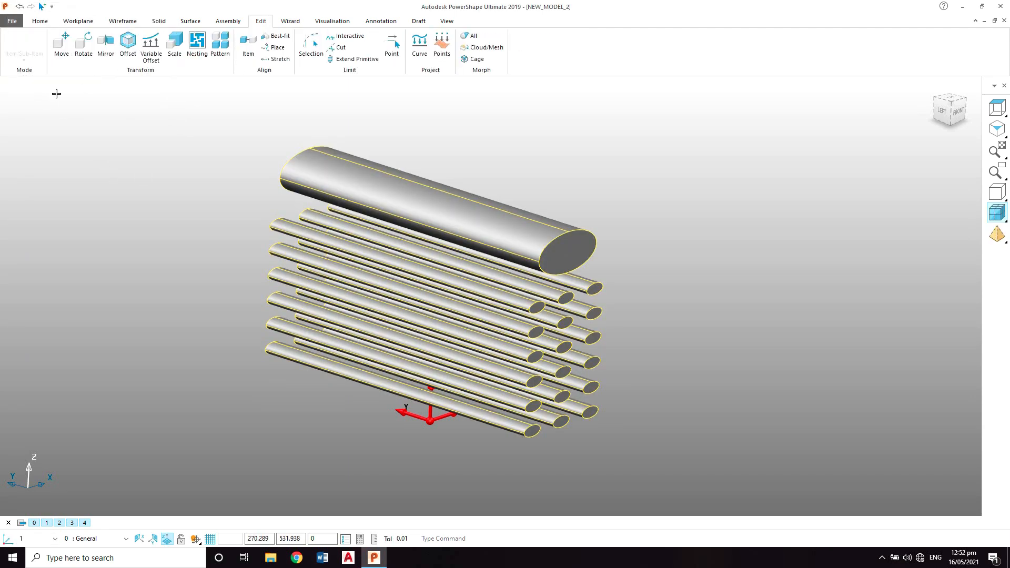
click(82, 46)
click(225, 182)
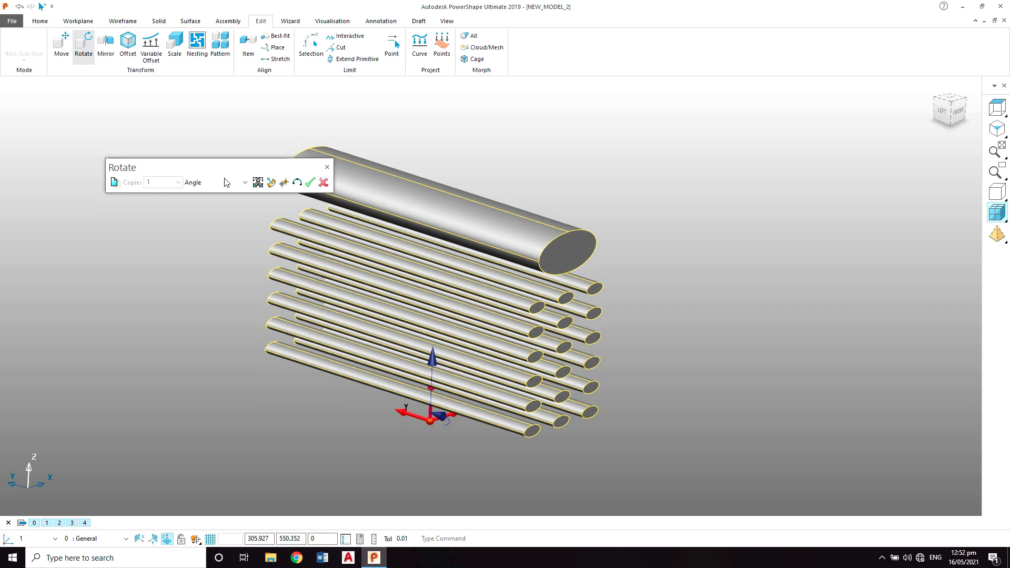
key(Return)
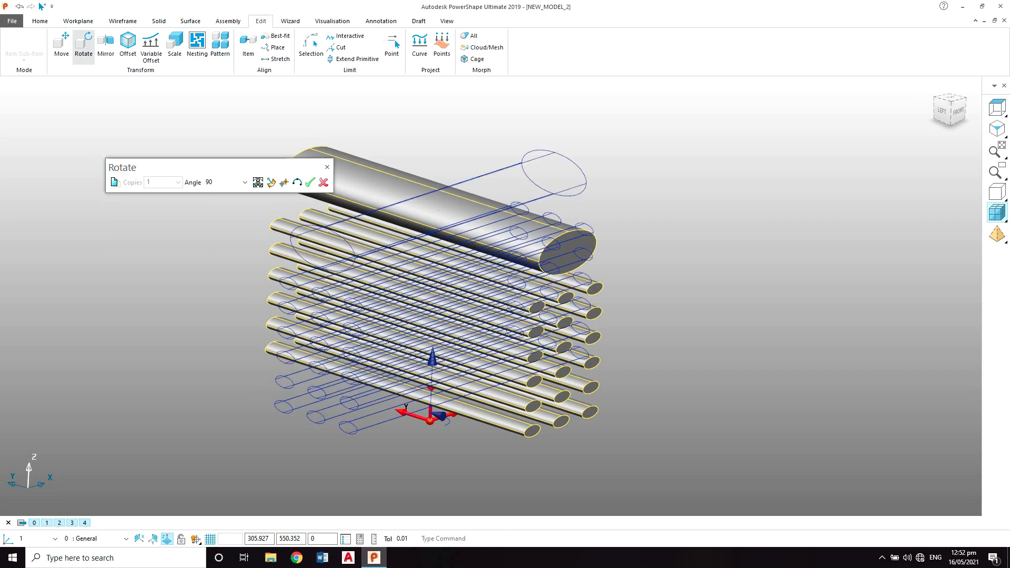
click(324, 182)
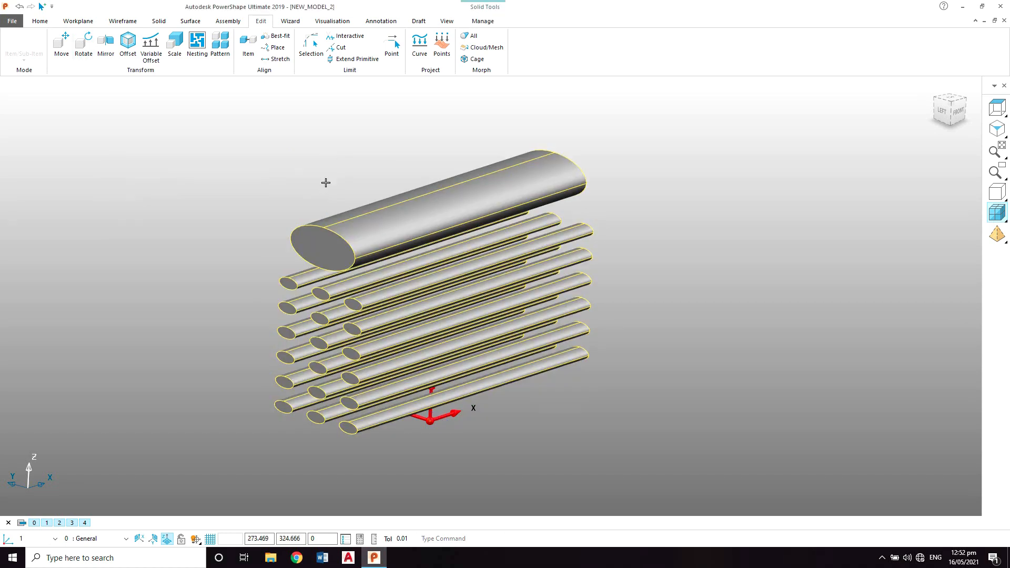
key(ctrl+z)
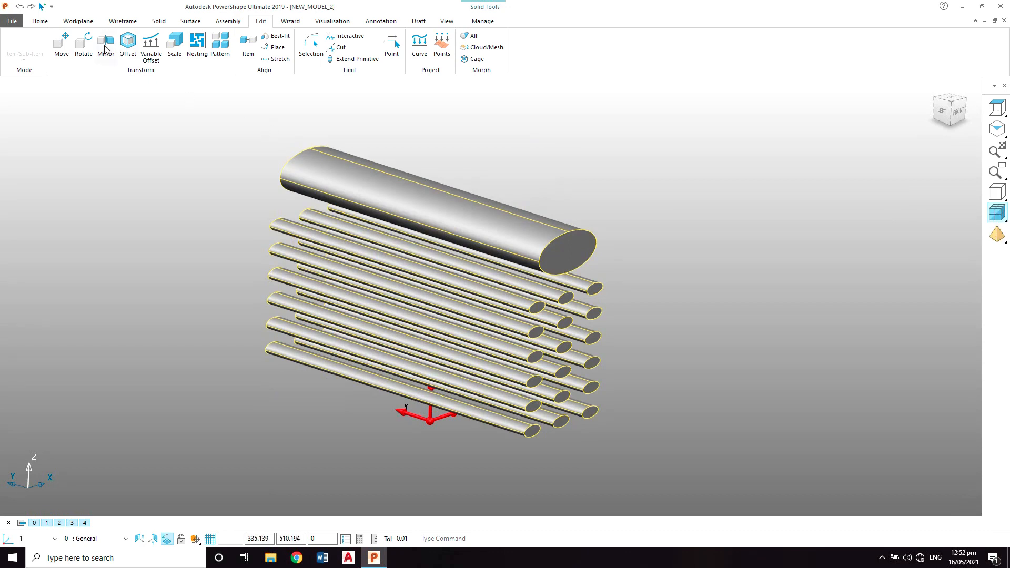
Rotate one copy of all the extruded solids 90 degrees about the Z axis, keeping the originals
click(86, 44)
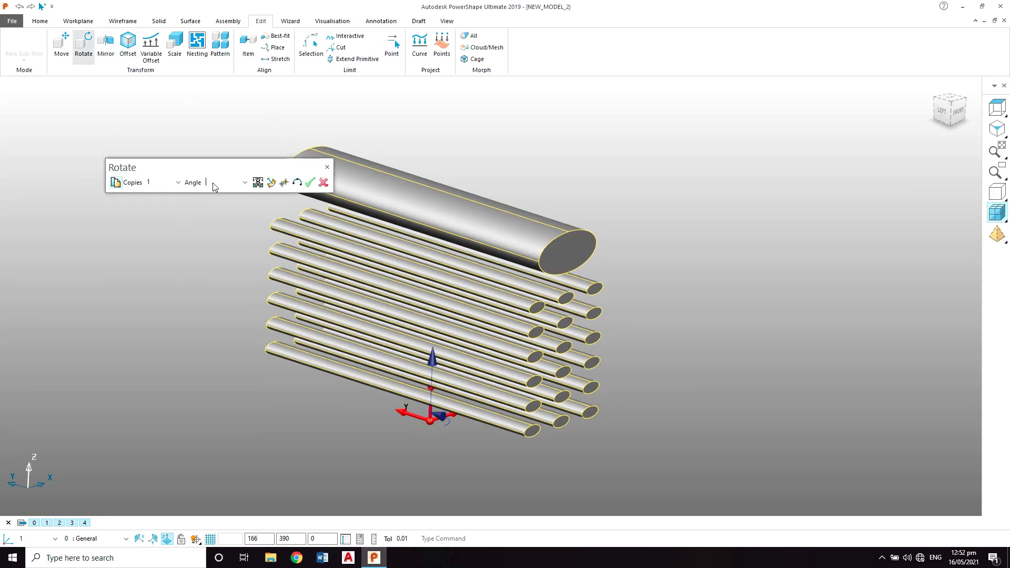
click(214, 183)
text(90)
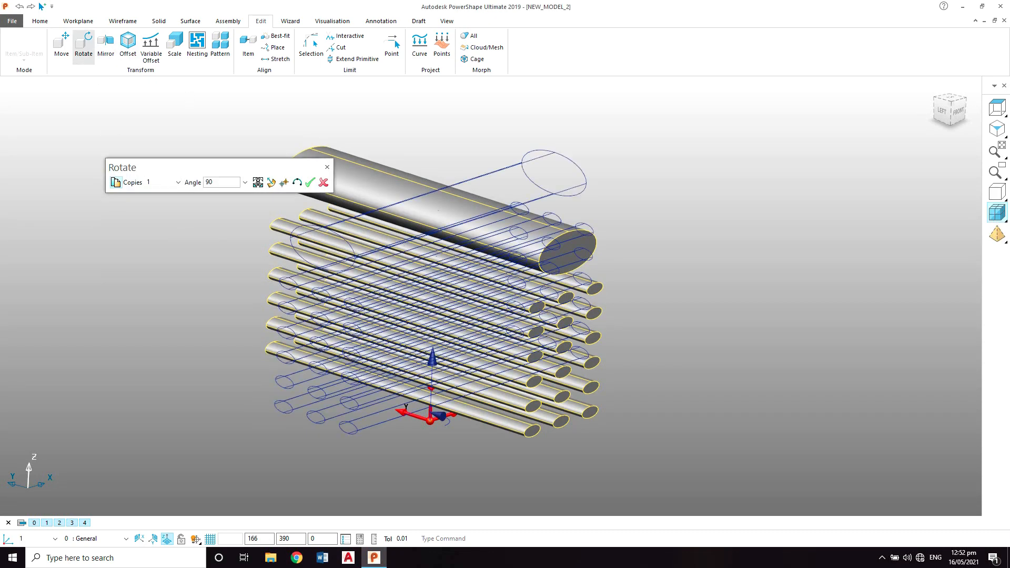
click(311, 182)
click(323, 184)
click(619, 158)
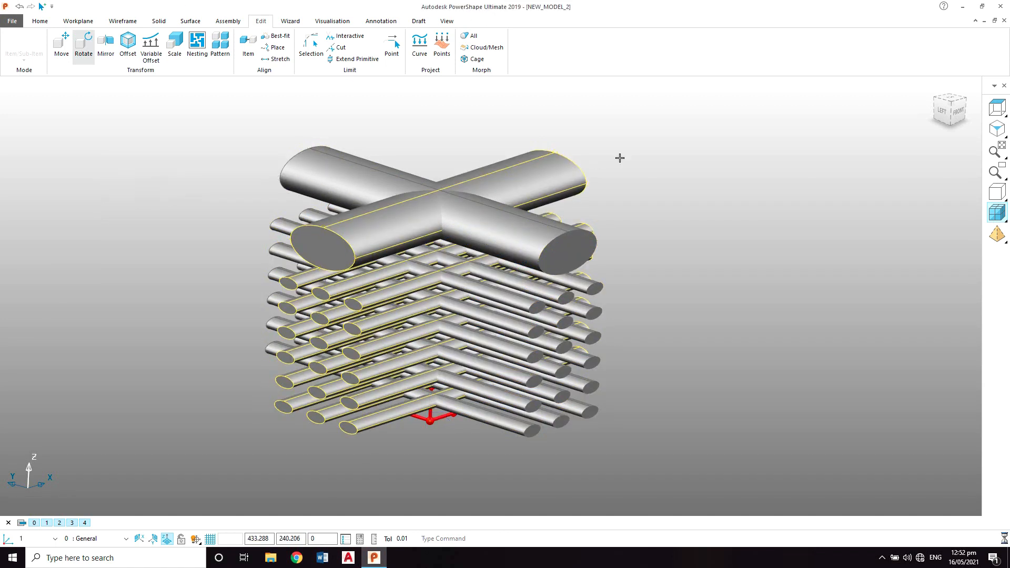
Unblank the hollow basket solid so it is displayed together with the crossed elliptical solids
key(ctrl+l)
click(618, 158)
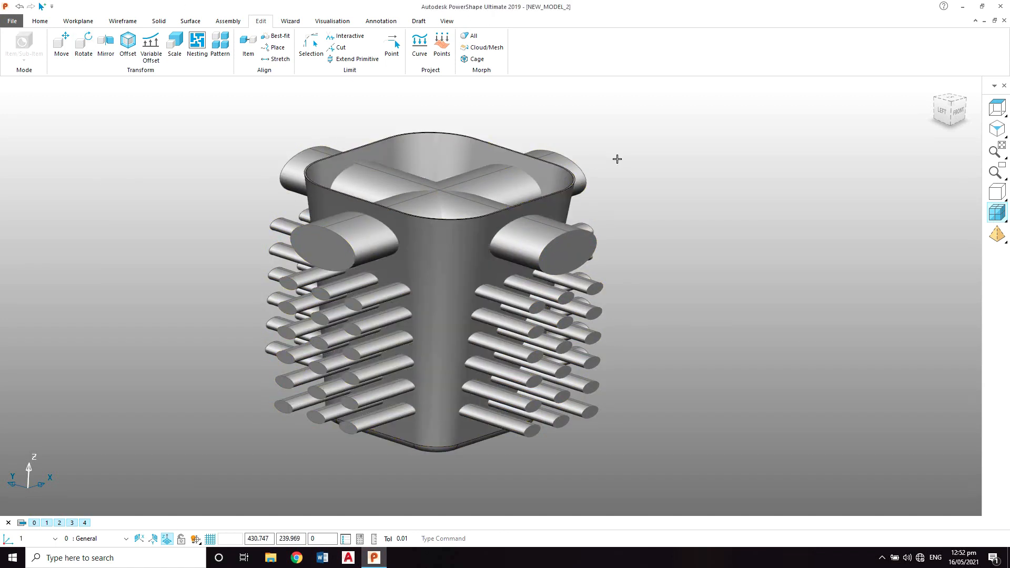
middle_drag(470, 114, 467, 133)
click(463, 134)
click(483, 21)
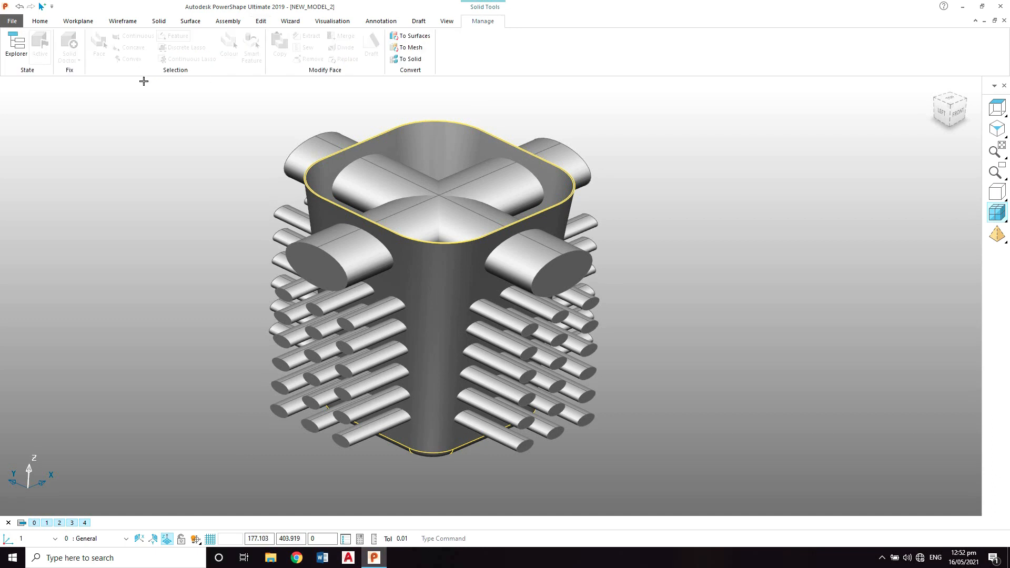
click(402, 120)
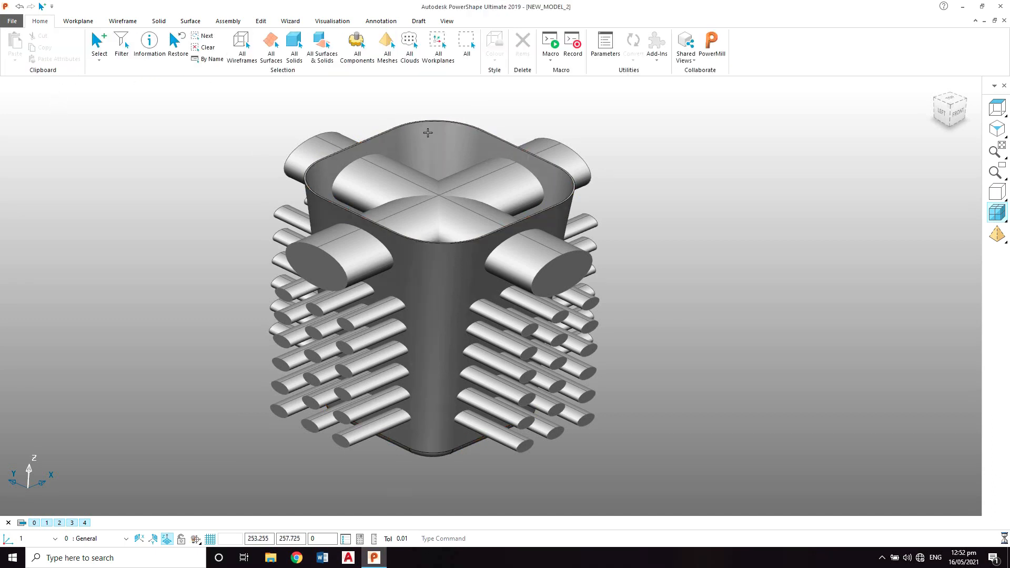
click(402, 120)
Subtract the handle and perforation solids running along the Y axis from the basket
click(941, 112)
click(771, 179)
scroll(771, 178, down, 2)
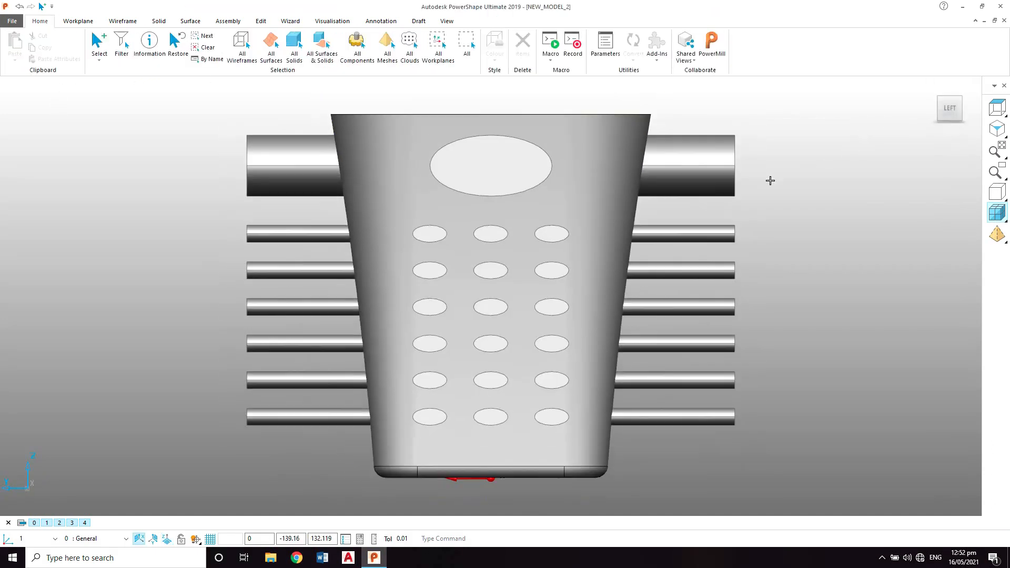
drag(779, 146, 648, 420)
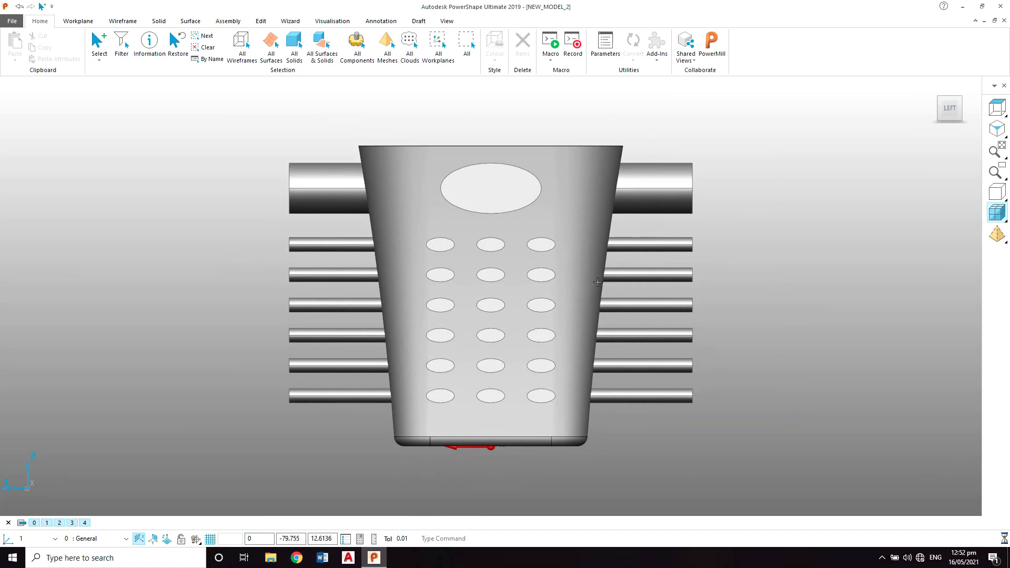
click(159, 21)
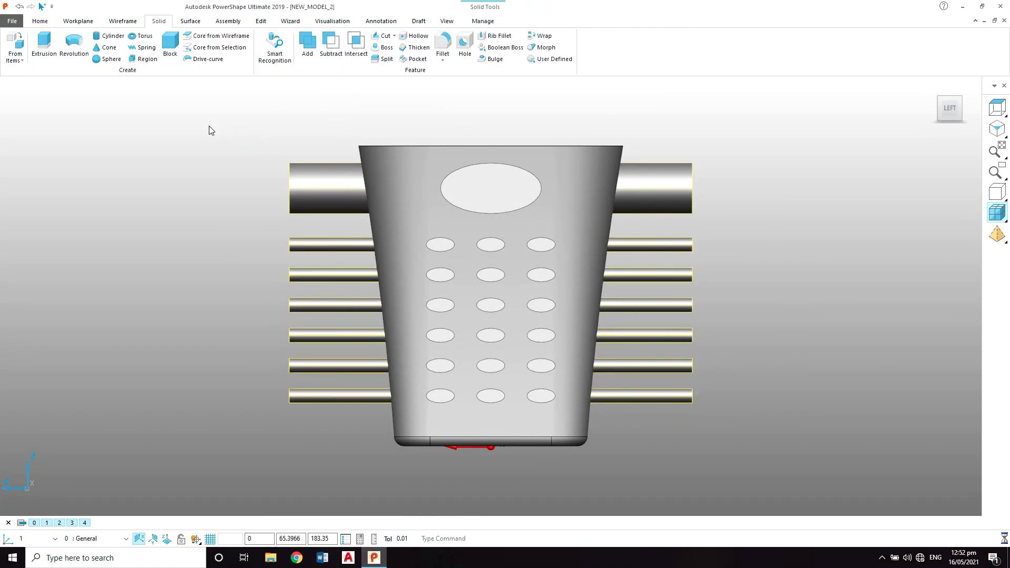
click(302, 128)
Subtract the remaining handle and perforation solids running along the X axis from the basket
click(930, 107)
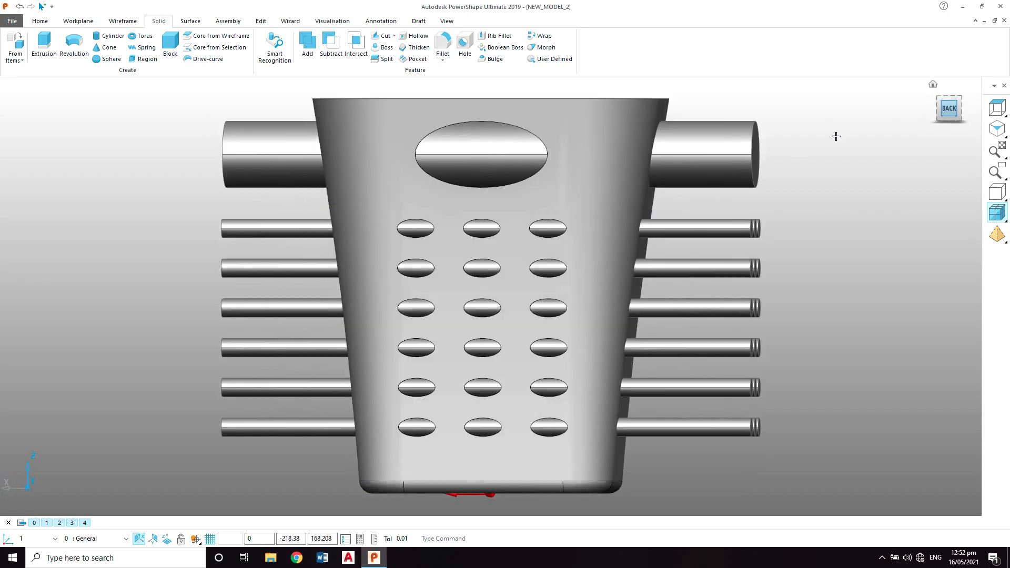
scroll(817, 121, down, 2)
drag(785, 116, 676, 413)
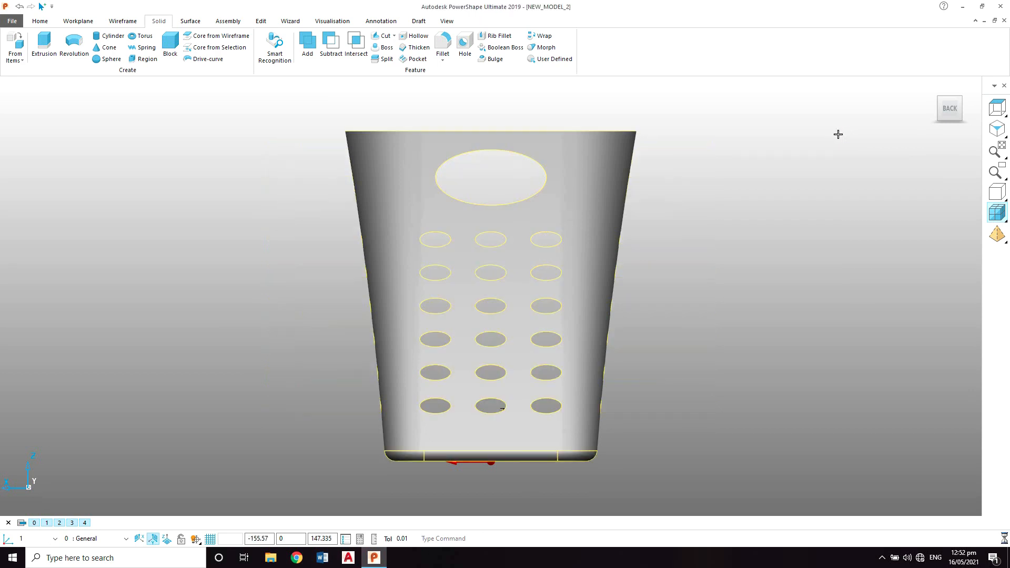
click(839, 134)
Examine the perforated basket's handle openings, wall perforations and interior from isometric and tilted views
click(998, 130)
scroll(547, 216, down, 3)
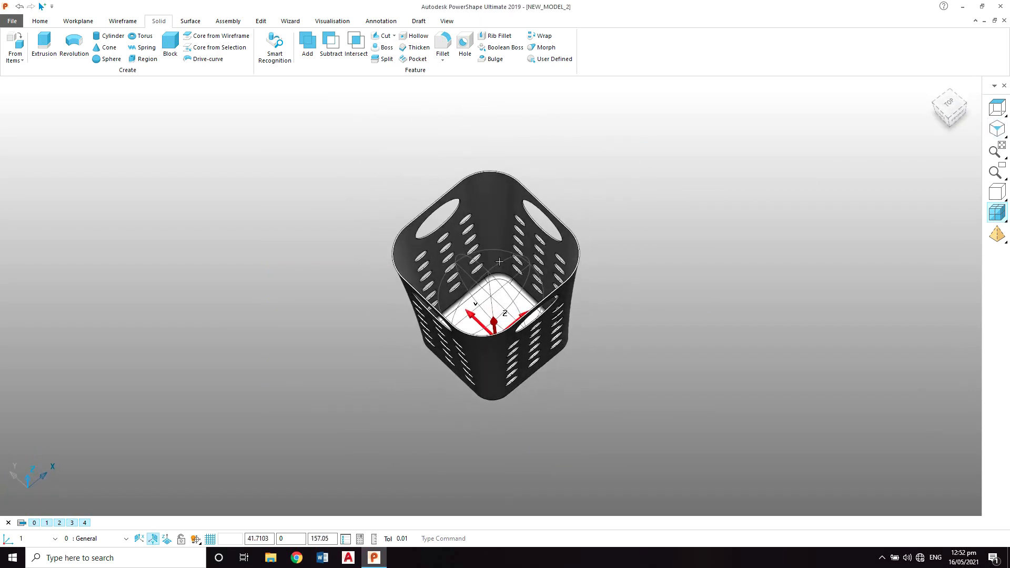
scroll(498, 272, up, 3)
middle_drag(498, 272, 531, 198)
scroll(515, 235, up, 1)
scroll(531, 197, down, 1)
scroll(532, 197, up, 2)
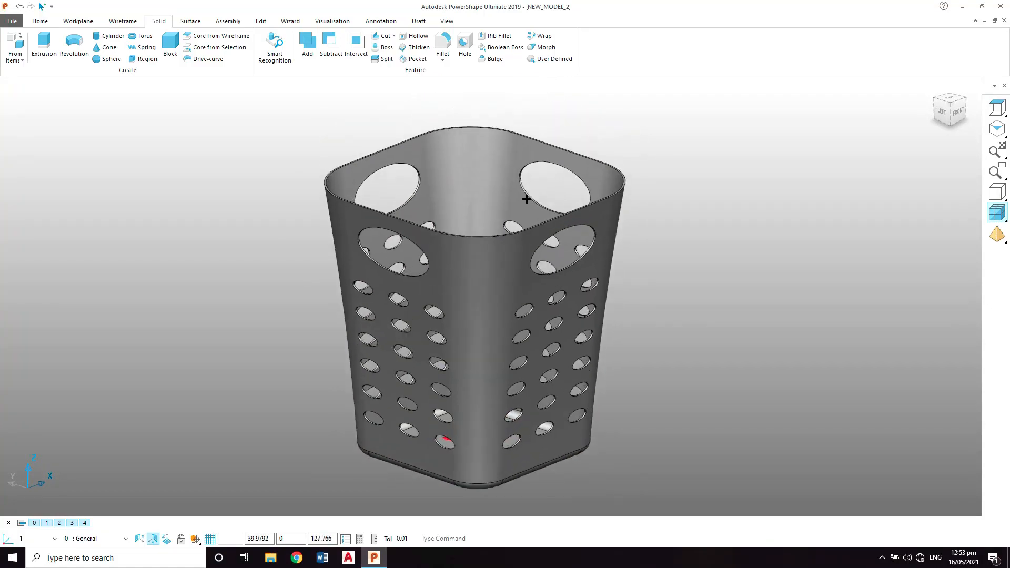
middle_drag(542, 214, 514, 304)
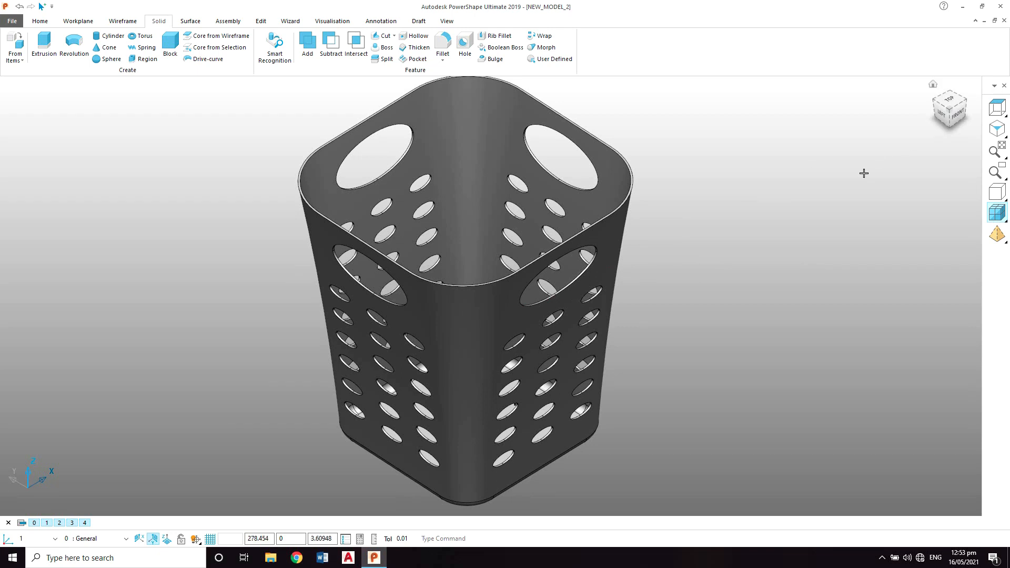
middle_drag(863, 171, 941, 146)
Create a wireframe bounding box around the whole basket with Box Selection
click(955, 113)
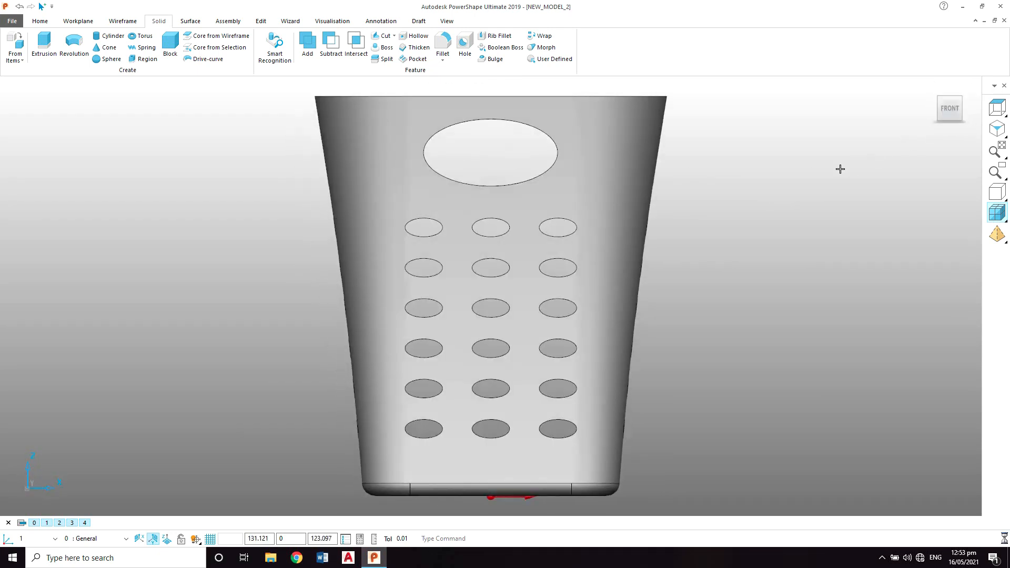
click(495, 316)
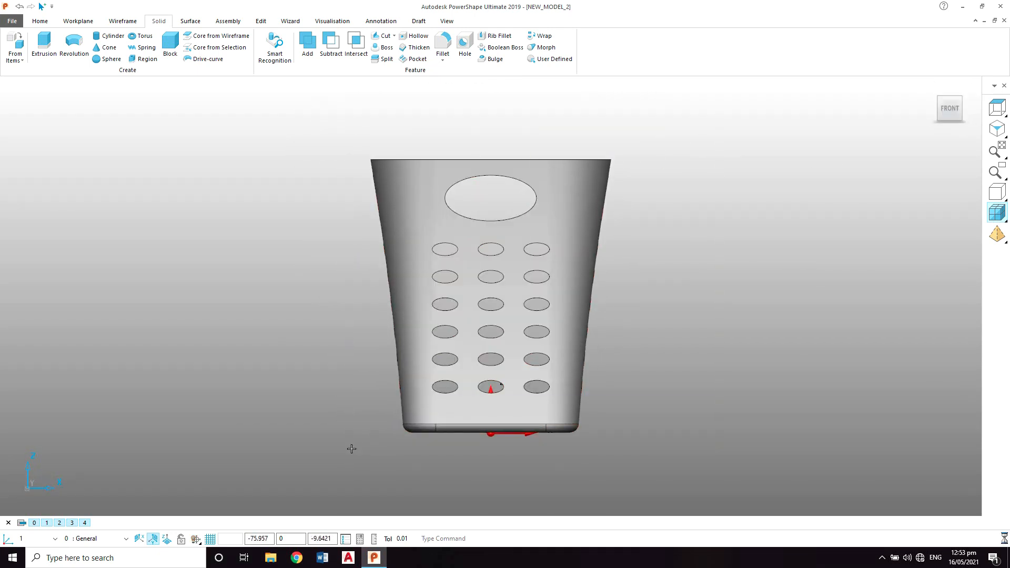
click(118, 21)
click(14, 57)
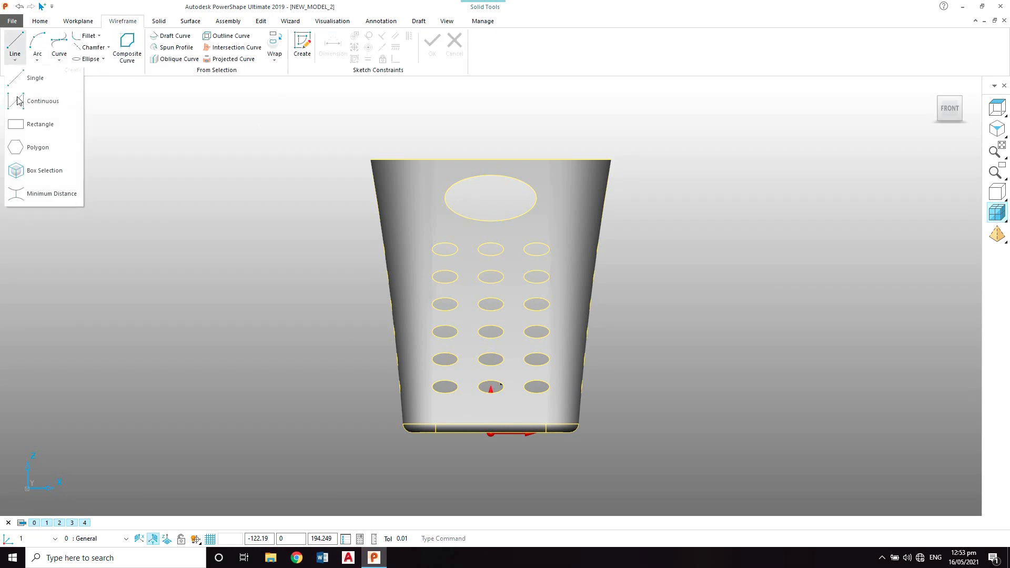
click(31, 157)
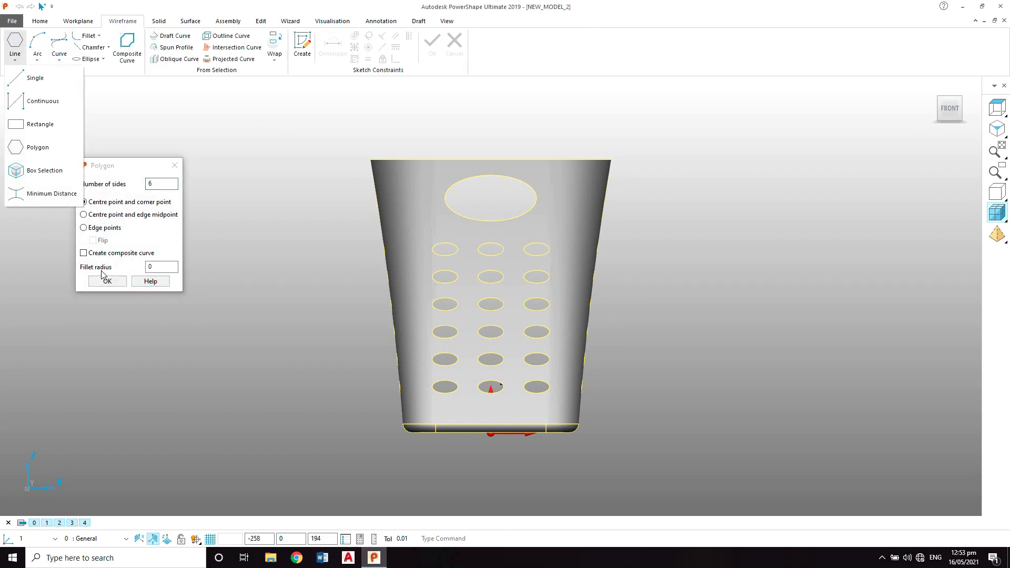
click(50, 181)
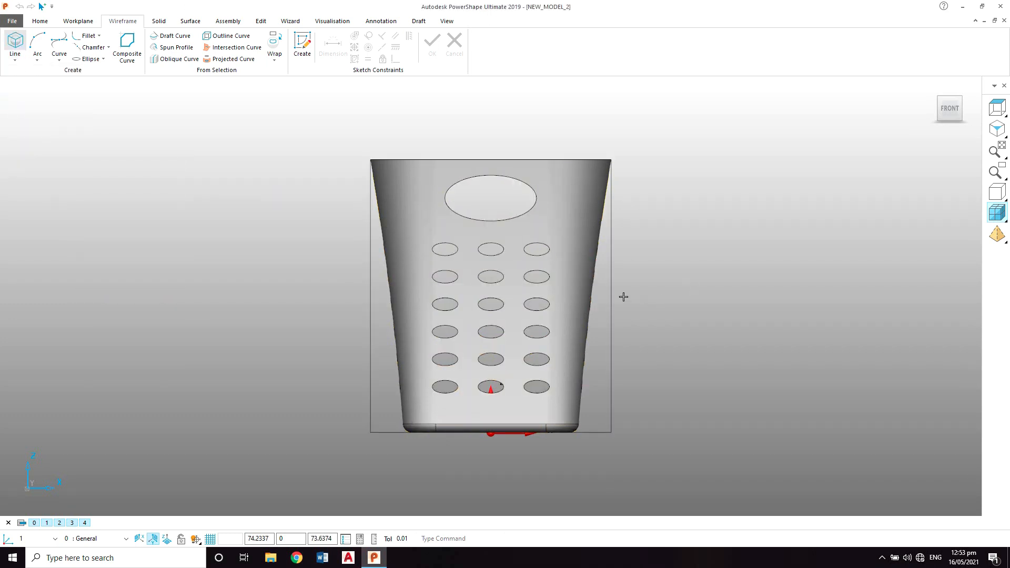
Check the basket's overall height from the length of a vertical bounding box edge
click(647, 308)
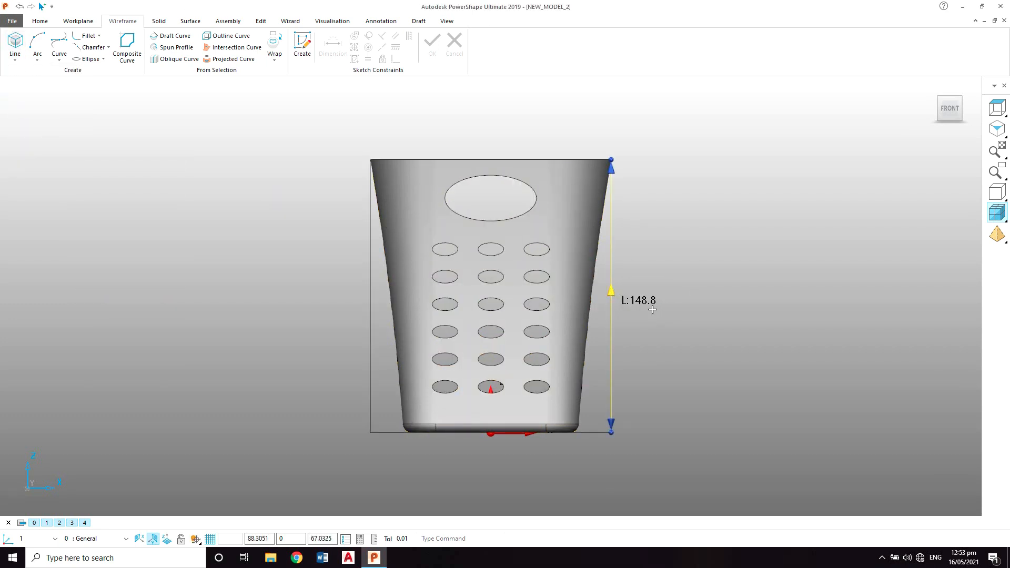
scroll(648, 309, up, 2)
scroll(898, 192, down, 2)
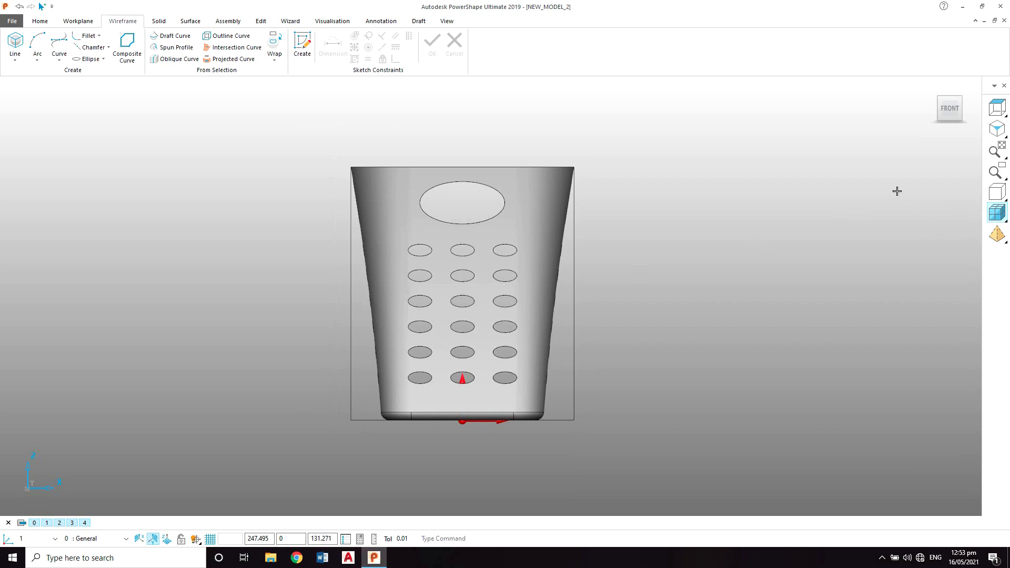
Delete the bounding box's base edges, its outer vertical edges and the two upper edges at one side corner
click(997, 129)
scroll(649, 315, down, 1)
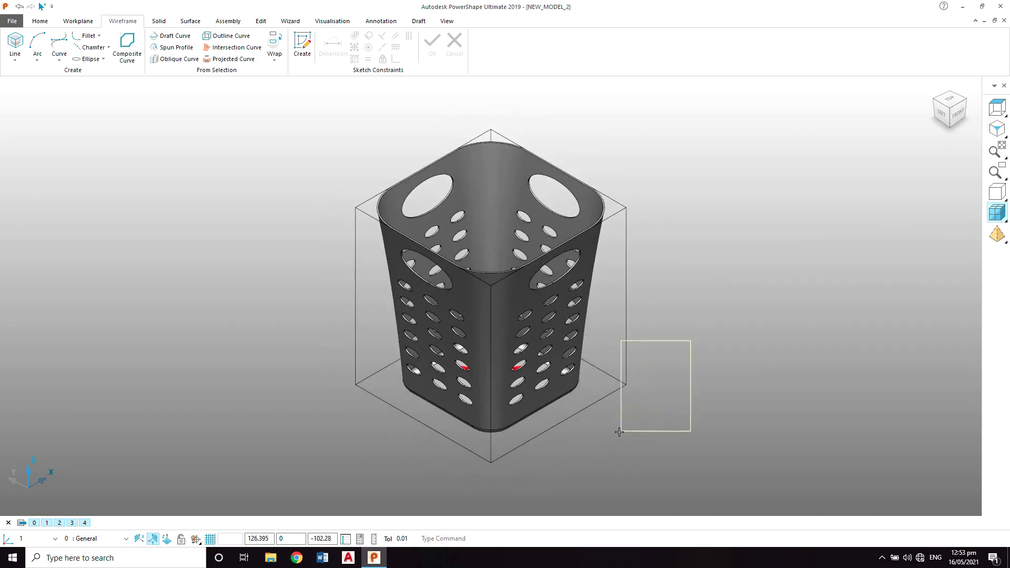
click(626, 378)
key(Delete)
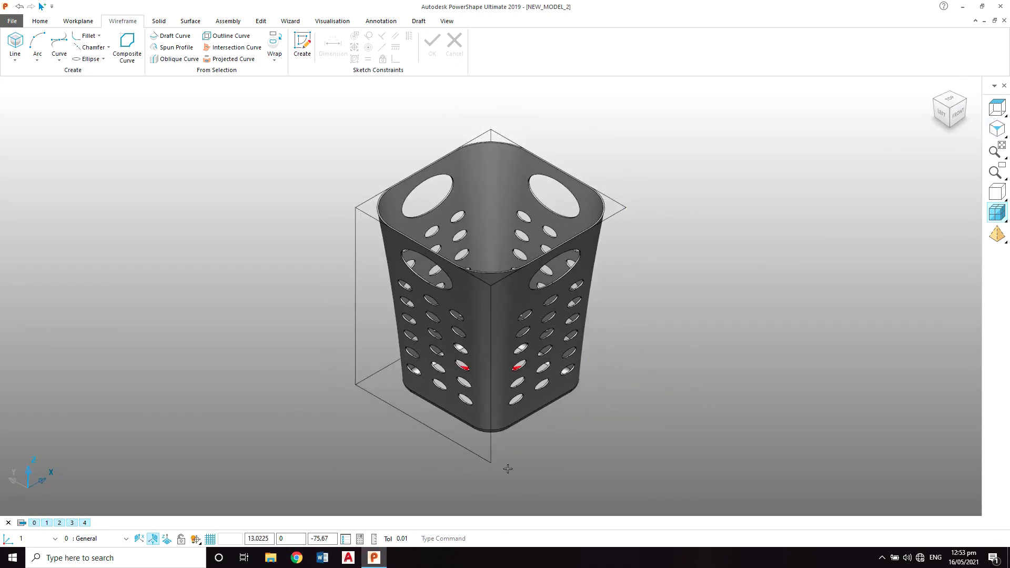
drag(461, 480, 455, 485)
key(Delete)
drag(382, 436, 340, 344)
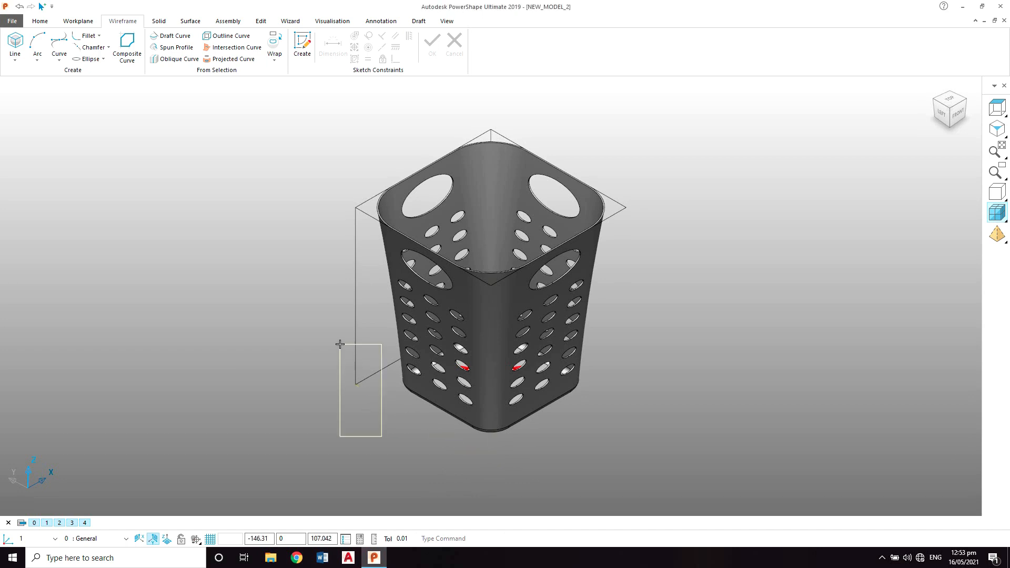
key(Delete)
middle_drag(442, 216, 466, 274)
scroll(609, 206, up, 3)
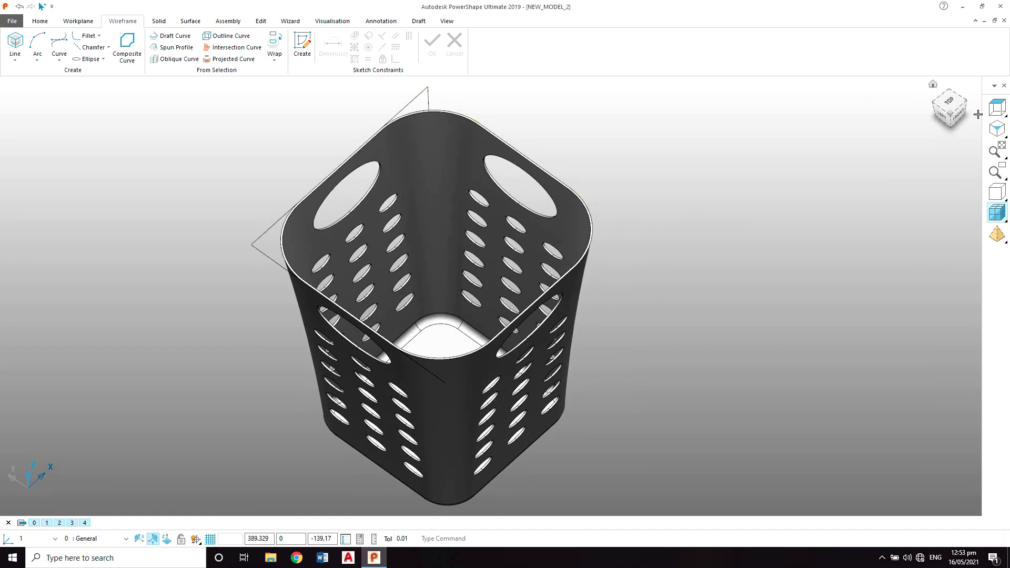
click(996, 132)
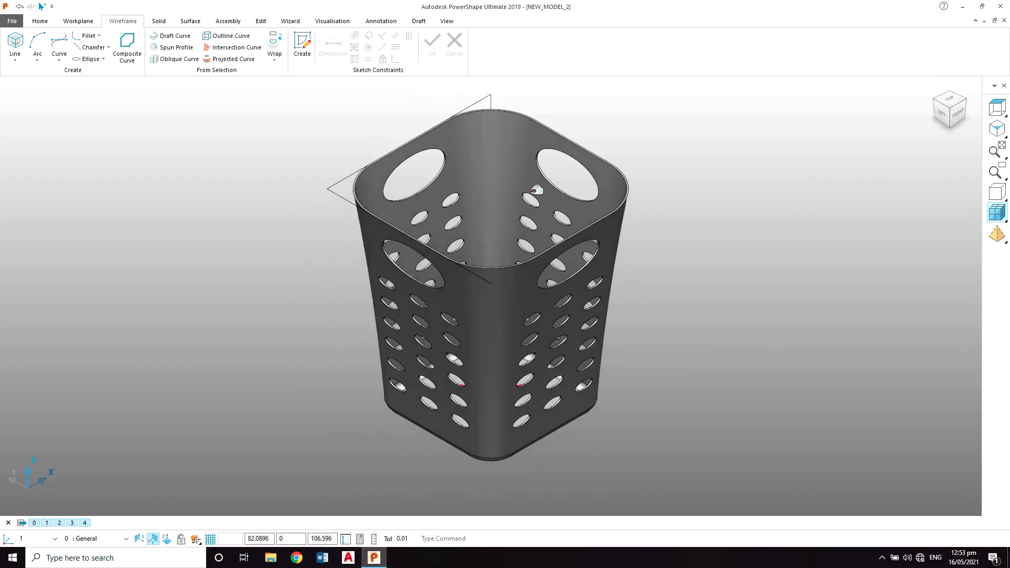
middle_drag(524, 178, 519, 194)
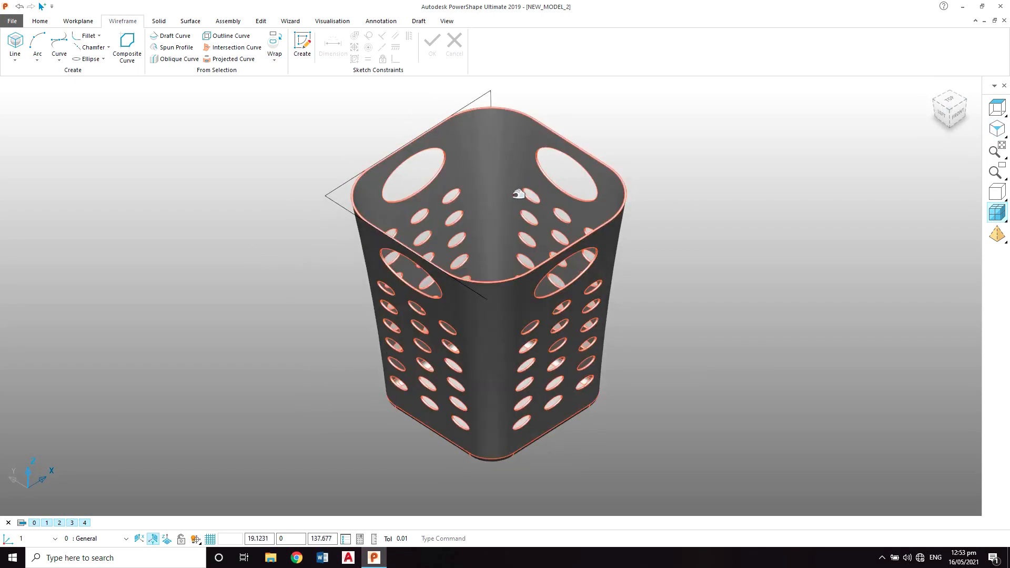
scroll(518, 194, up, 1)
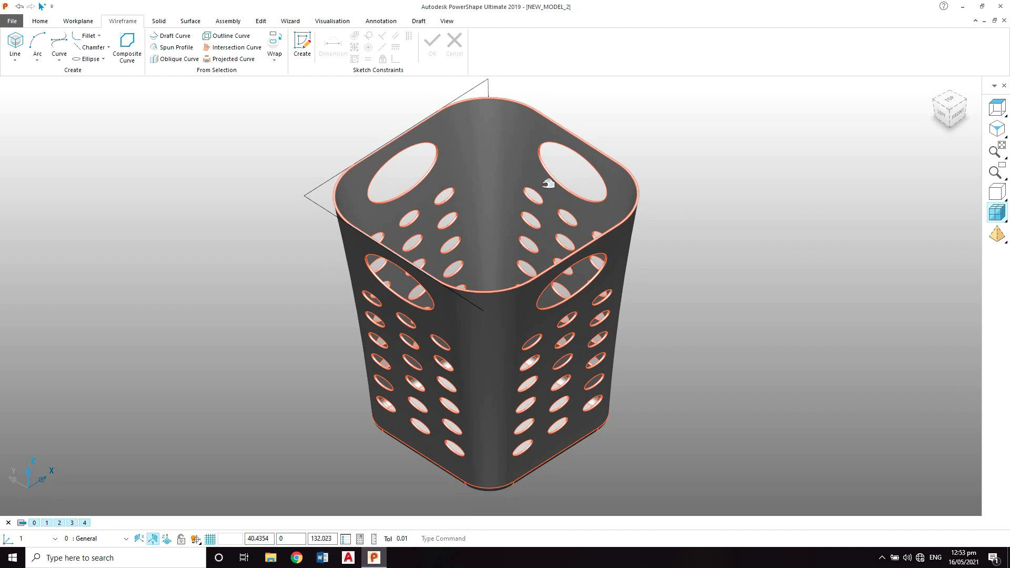